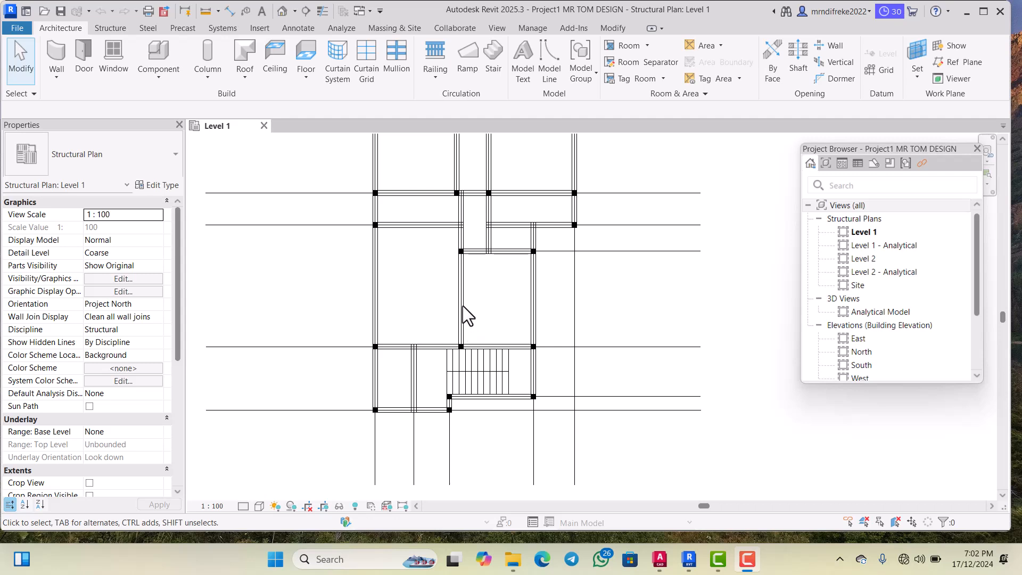
Examine the layout of grids, columns, beams and stairs in the Level 1 structural plan
scroll(462, 313, "down", 2)
scroll(462, 311, "up", 2)
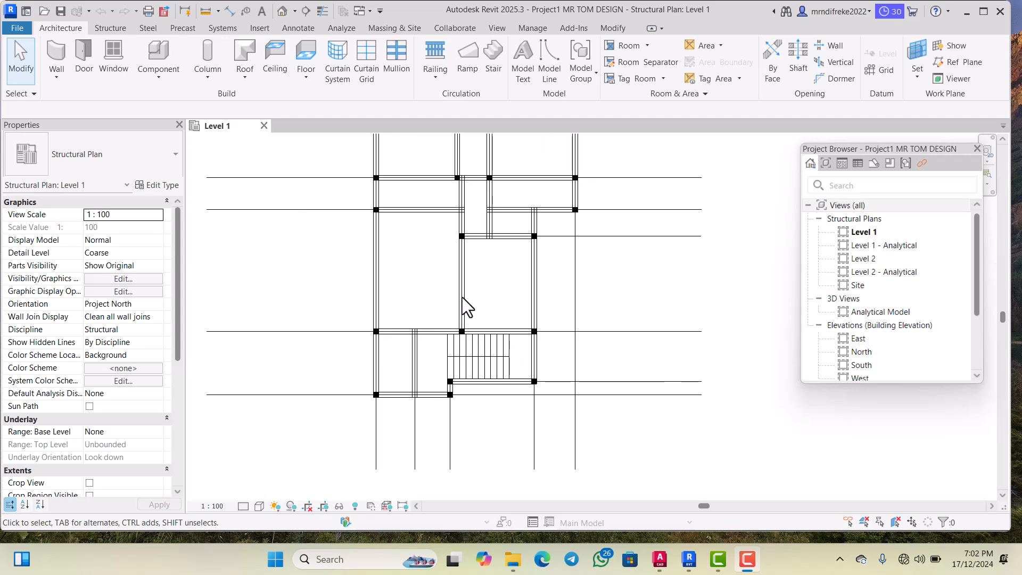
scroll(462, 294, "down", 2)
scroll(462, 304, "down", 1)
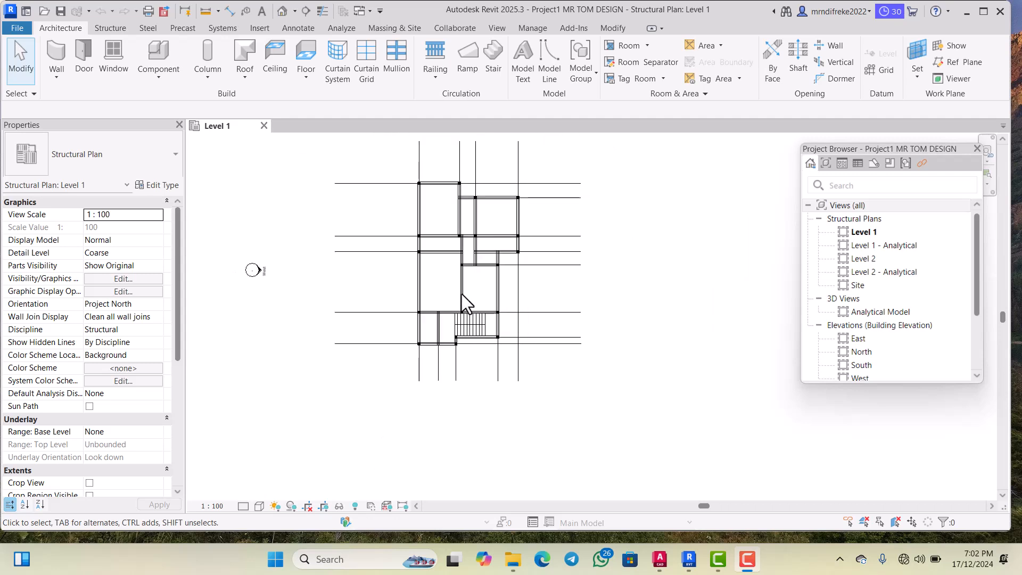
scroll(461, 293, "up", 4)
scroll(425, 265, "down", 2)
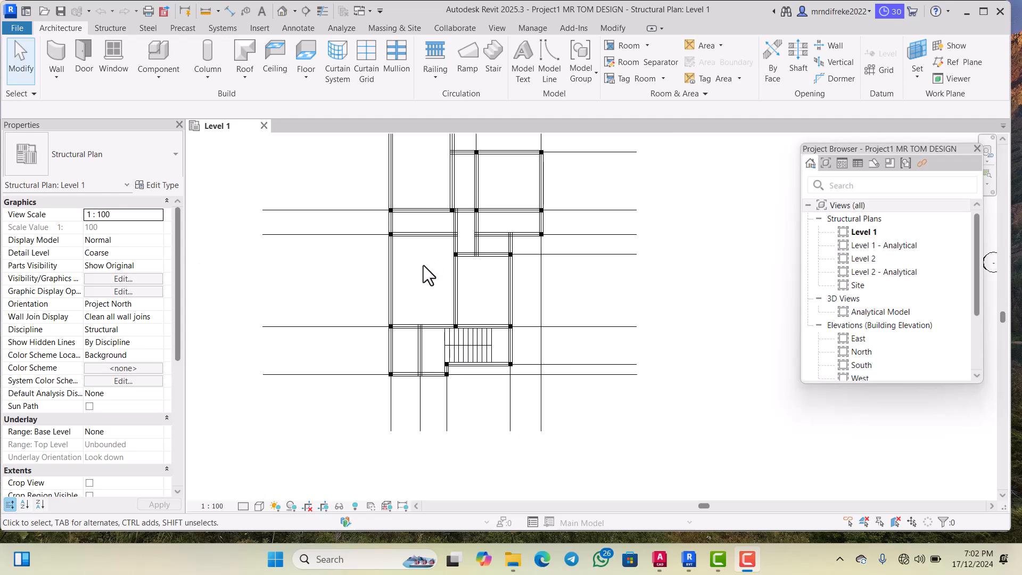
scroll(450, 274, "down", 2)
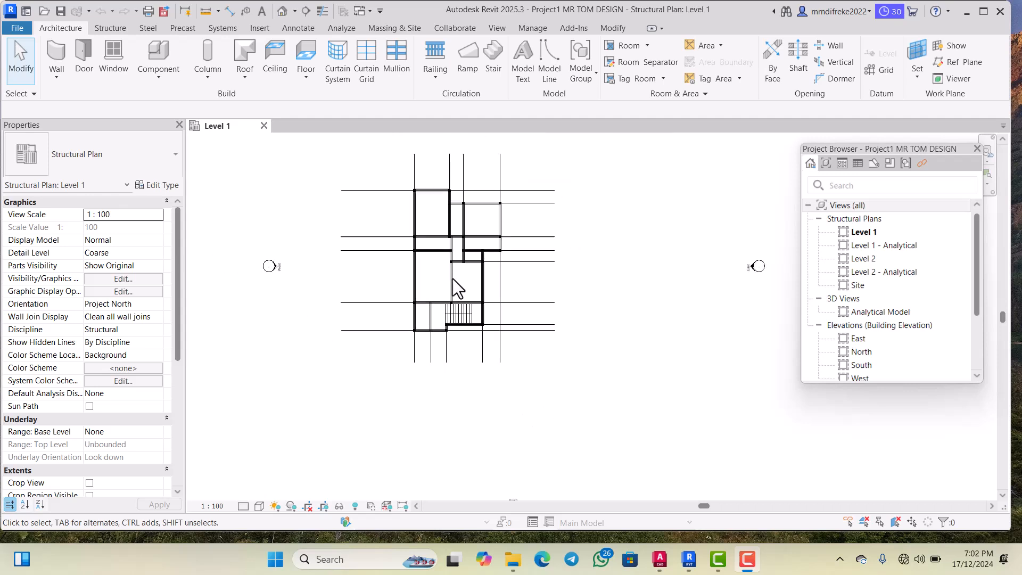
scroll(457, 277, "up", 1)
scroll(458, 277, "up", 1)
scroll(457, 280, "down", 2)
scroll(445, 292, "up", 2)
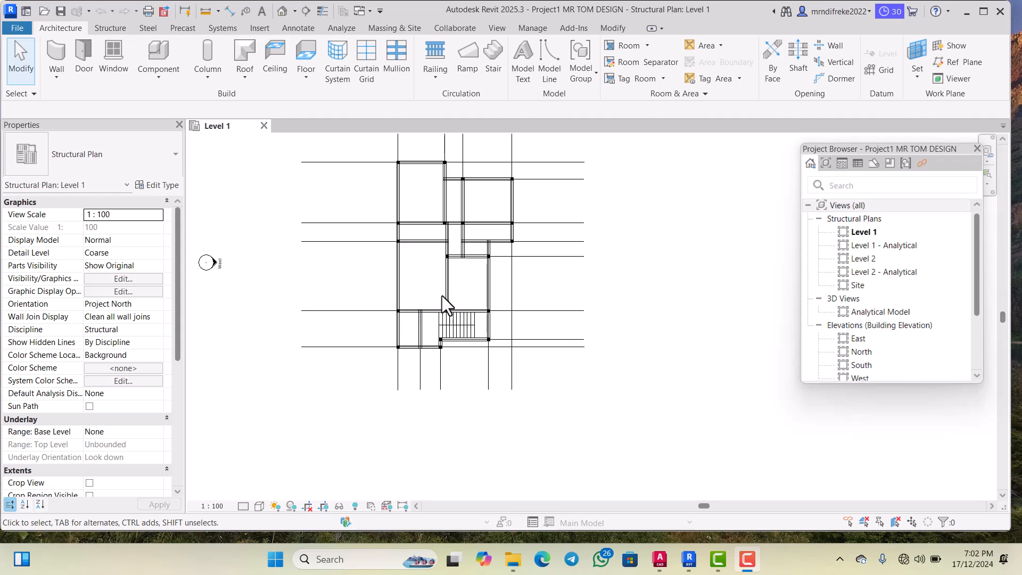
scroll(412, 292, "down", 2)
scroll(410, 306, "up", 1)
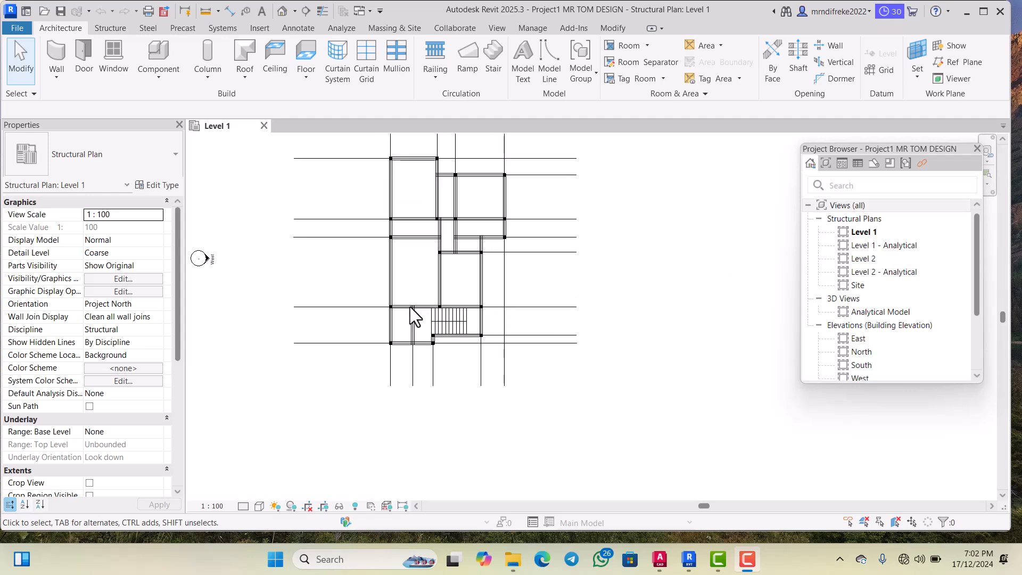
scroll(410, 310, "down", 1)
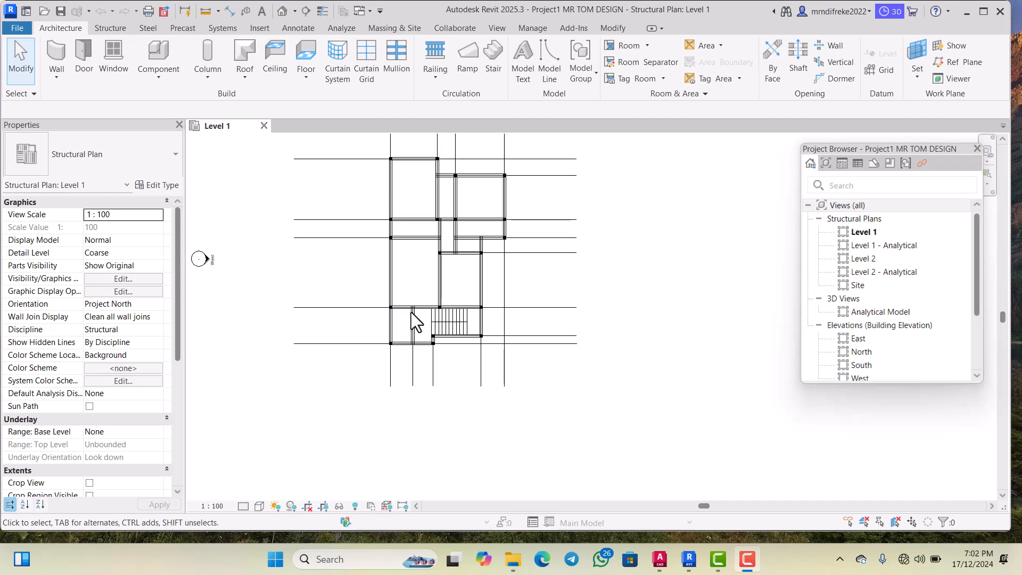
scroll(410, 312, "down", 2)
scroll(439, 282, "up", 1)
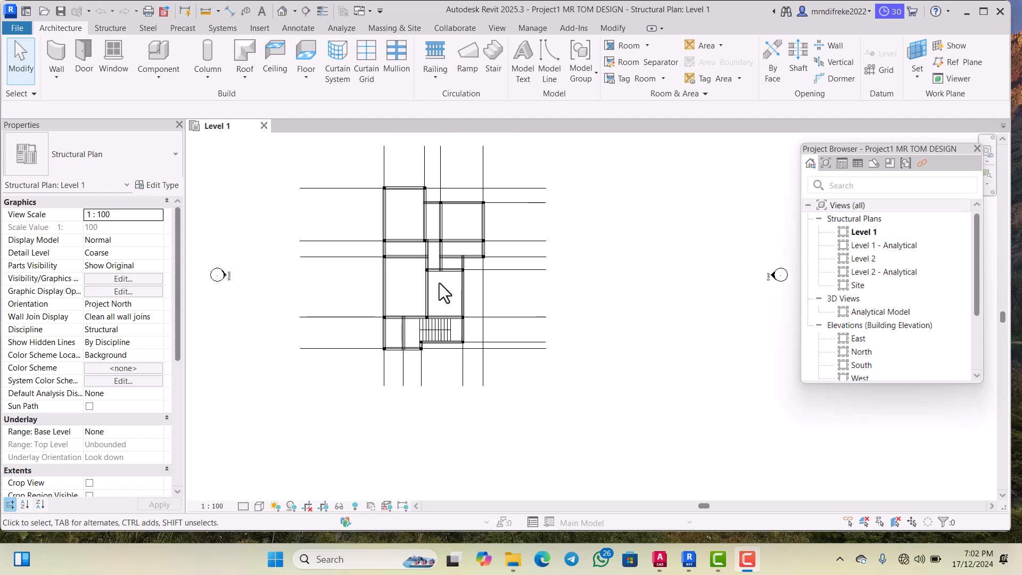
scroll(422, 297, "down", 1)
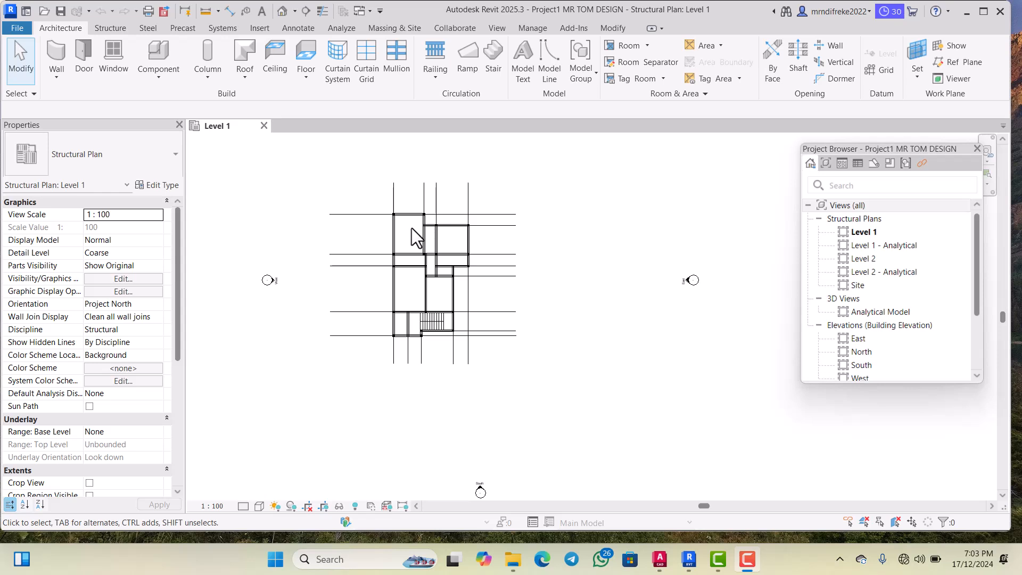
Open the East building elevation view
left_click(116, 29)
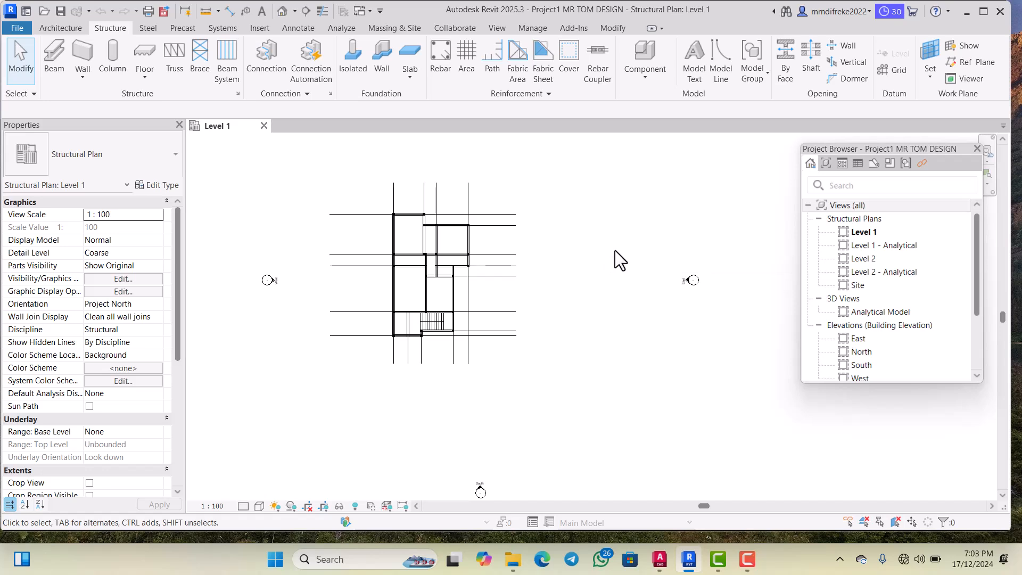
left_click(975, 375)
left_click(976, 375)
left_click(976, 374)
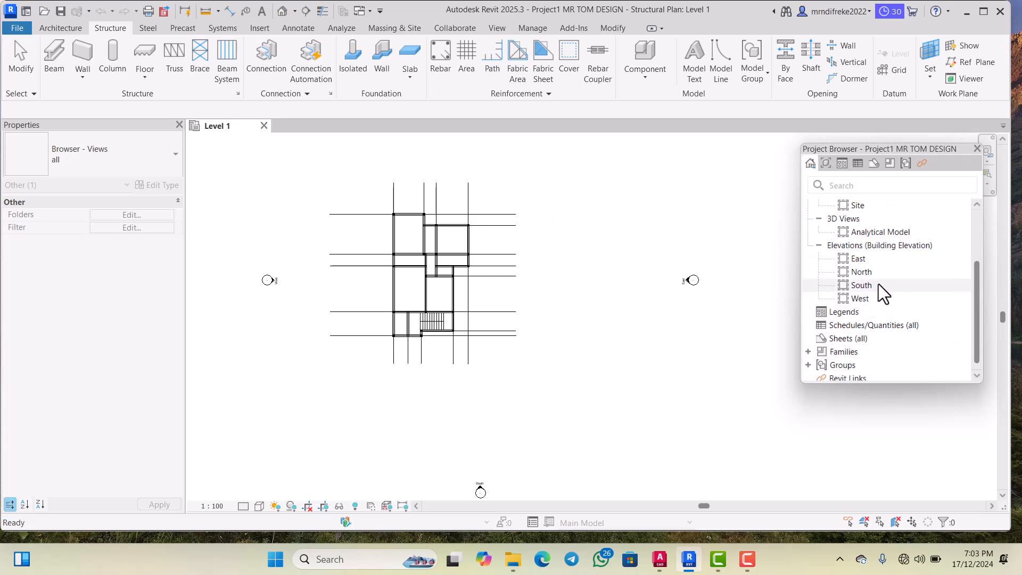
left_click(854, 259)
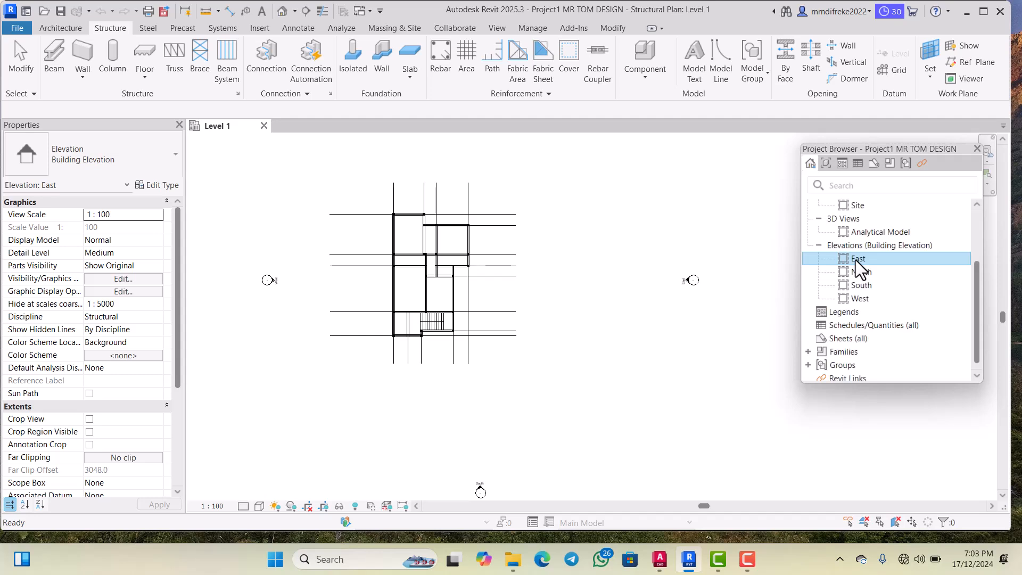
double_click(855, 260)
Set the elevation of Level 1 to -1250 in the East elevation
scroll(454, 289, "down", 4)
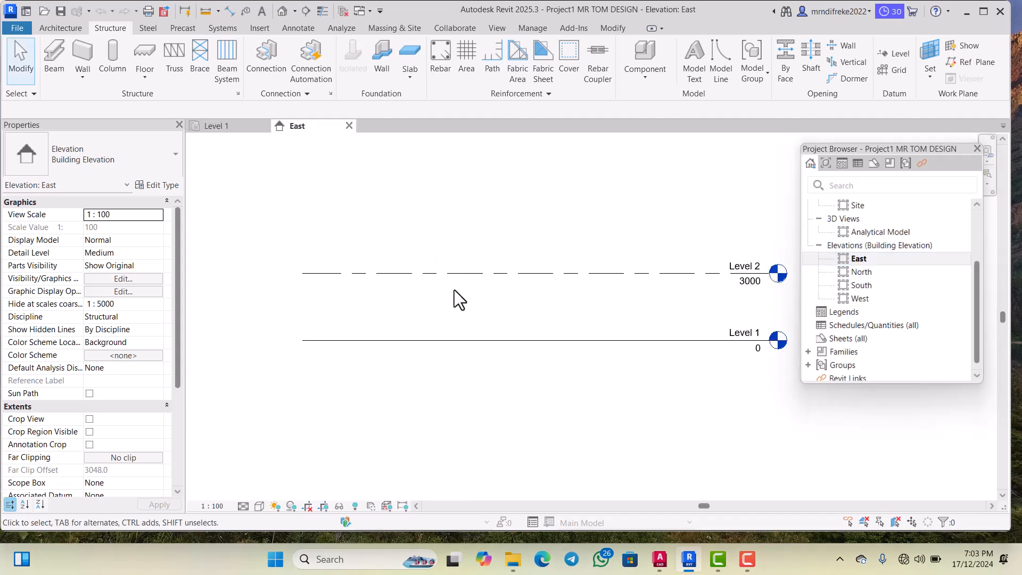
scroll(609, 334, "up", 3)
scroll(585, 341, "down", 2)
scroll(629, 342, "up", 5)
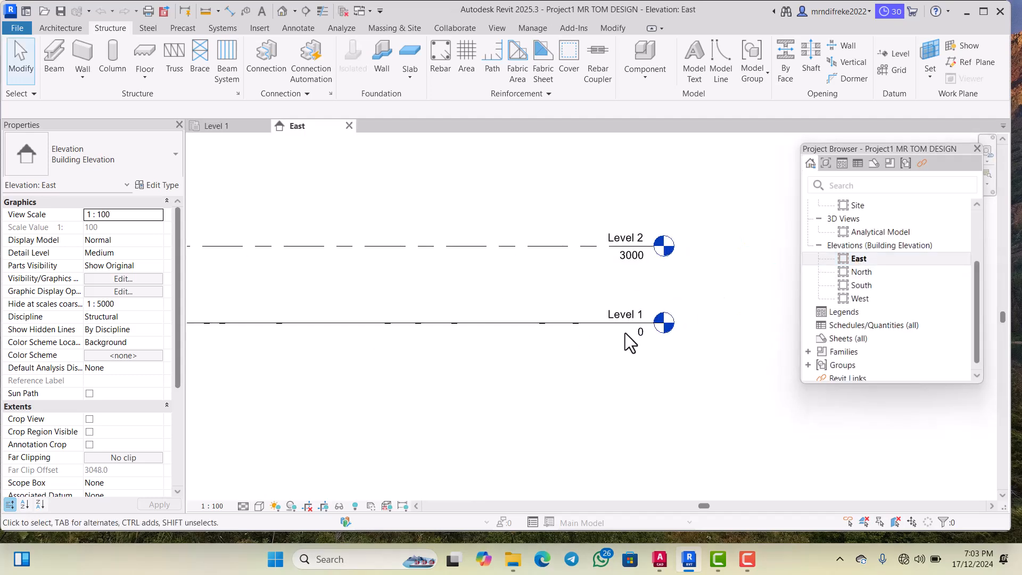
scroll(592, 313, "down", 3)
scroll(595, 315, "up", 3)
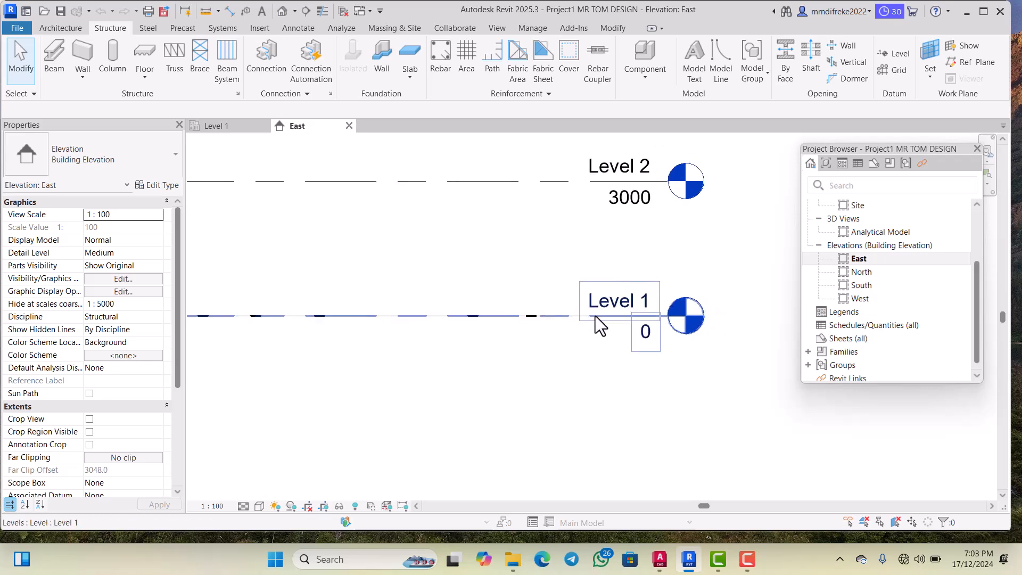
left_click(650, 344)
left_click(649, 339)
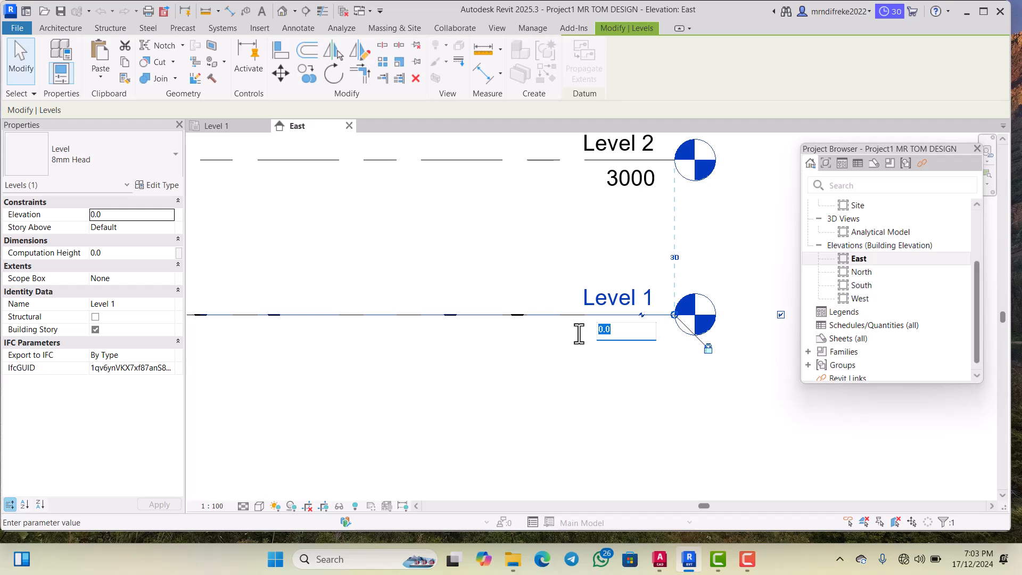
key("BackSpace")
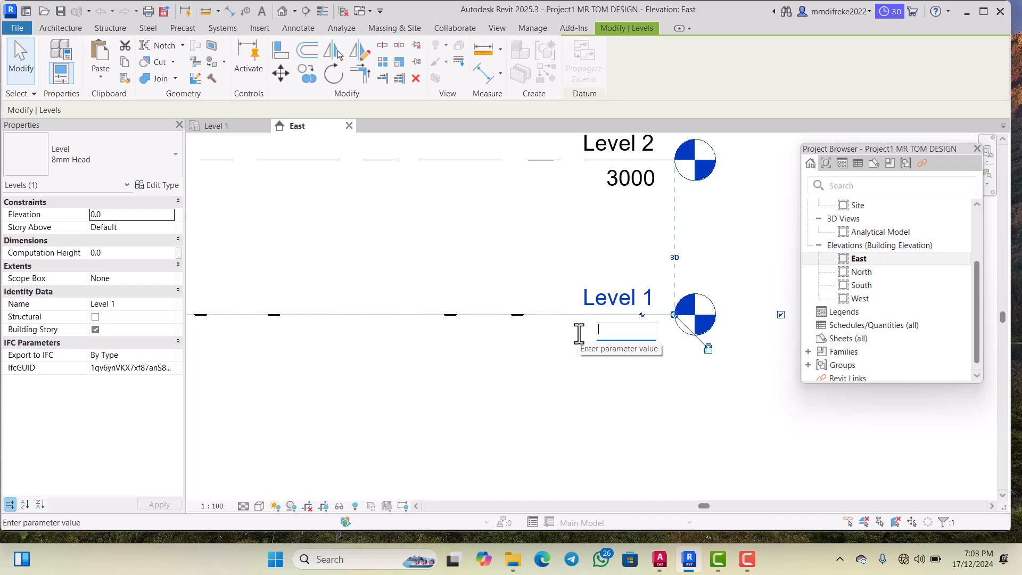
type("-12")
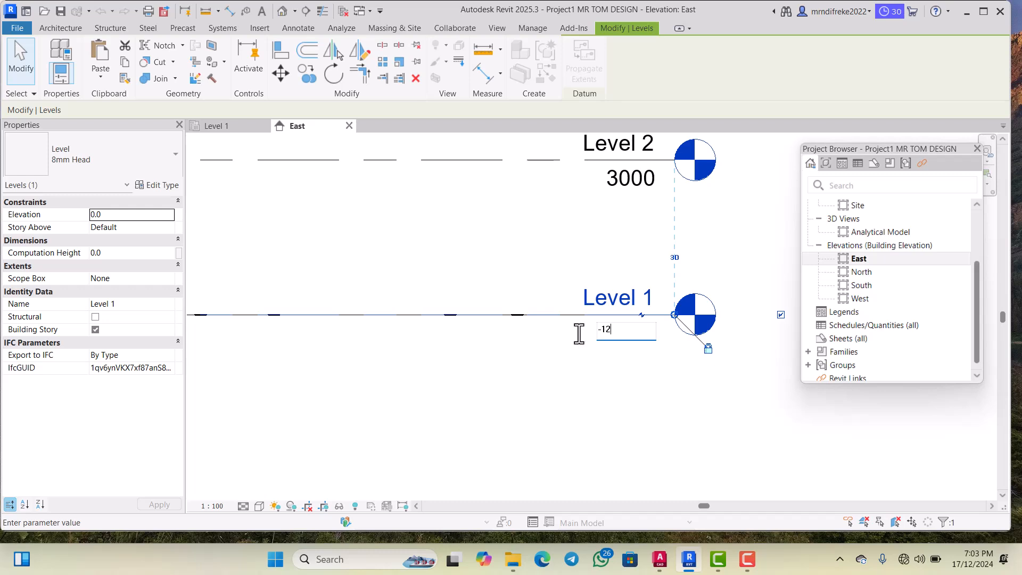
type("50")
key("Return")
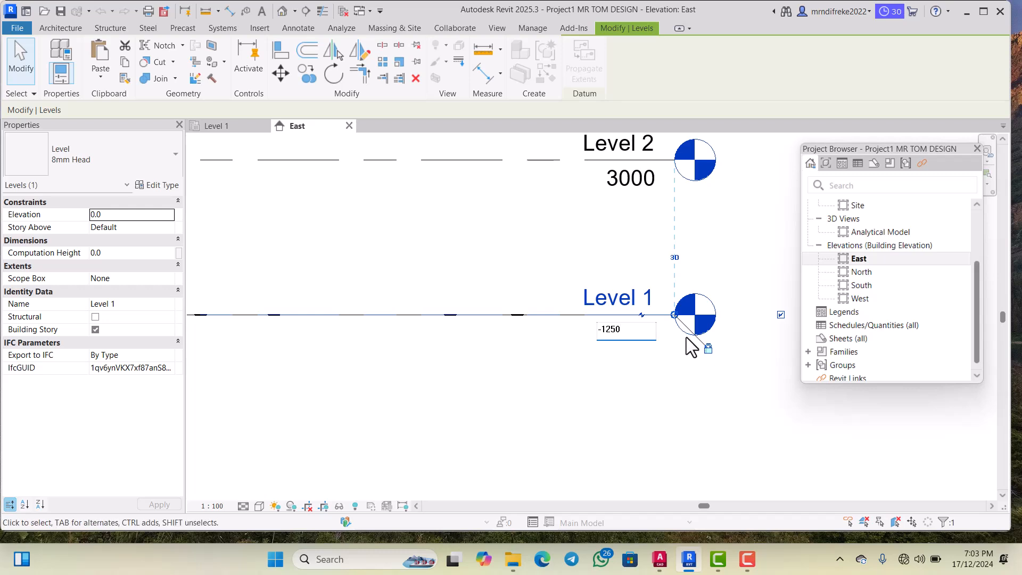
Rename Level 1 as "Footing level" and rename its corresponding views as well
left_click(624, 378)
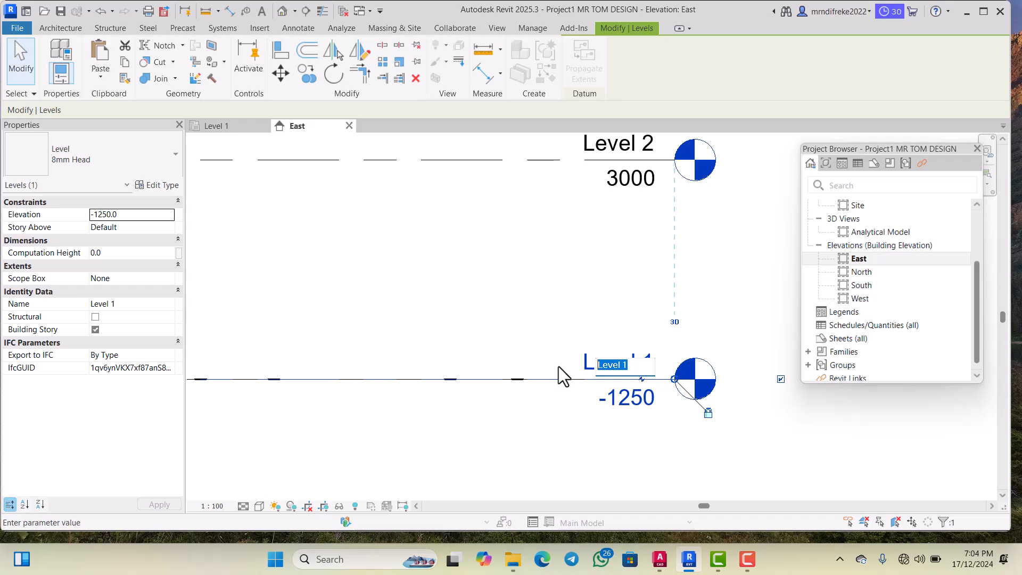
type("Footing leve")
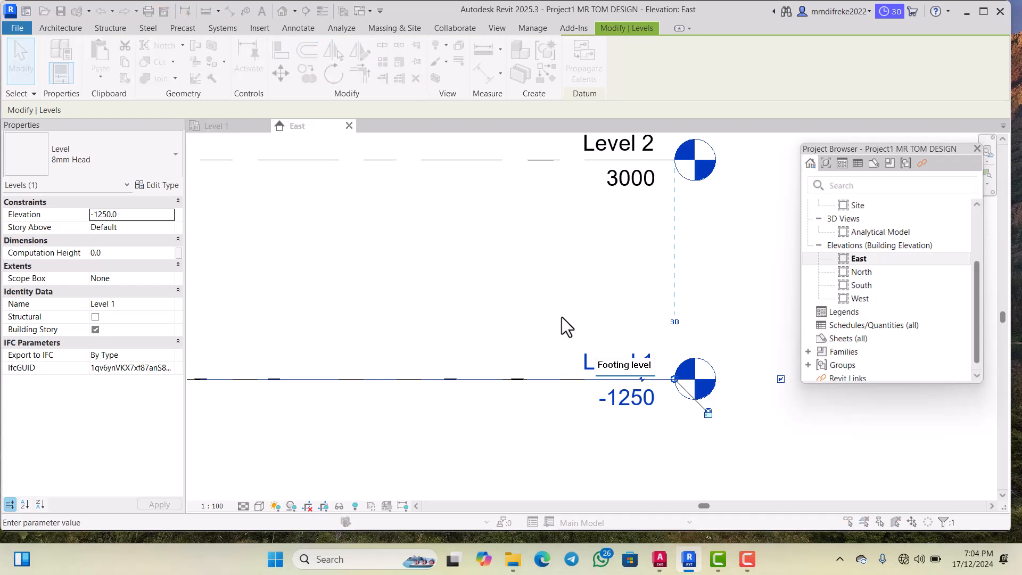
key("Return")
left_click(557, 277)
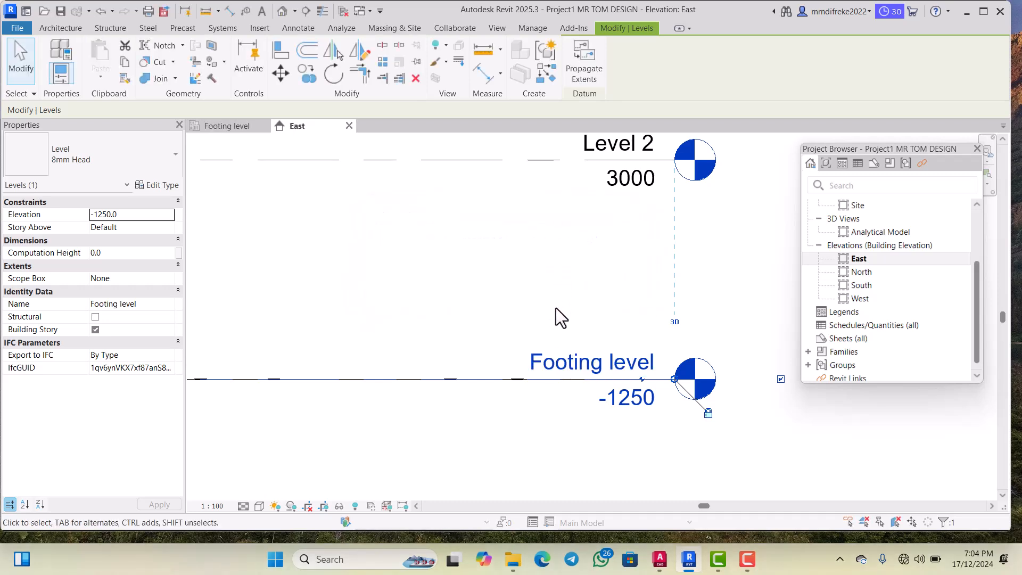
Set the elevation of Level 2 to 0
scroll(553, 318, "down", 2)
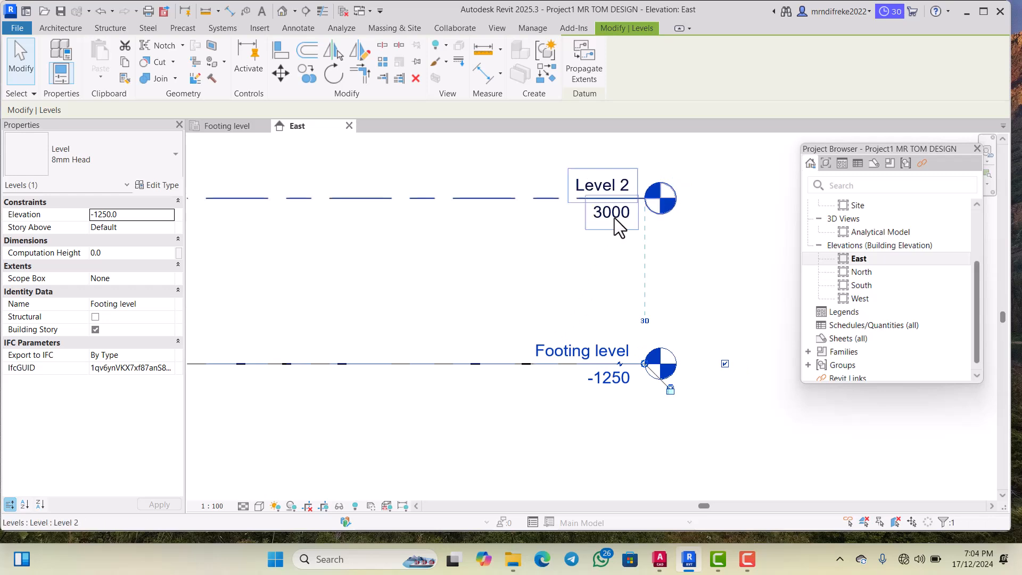
left_click(609, 225)
left_click(621, 221)
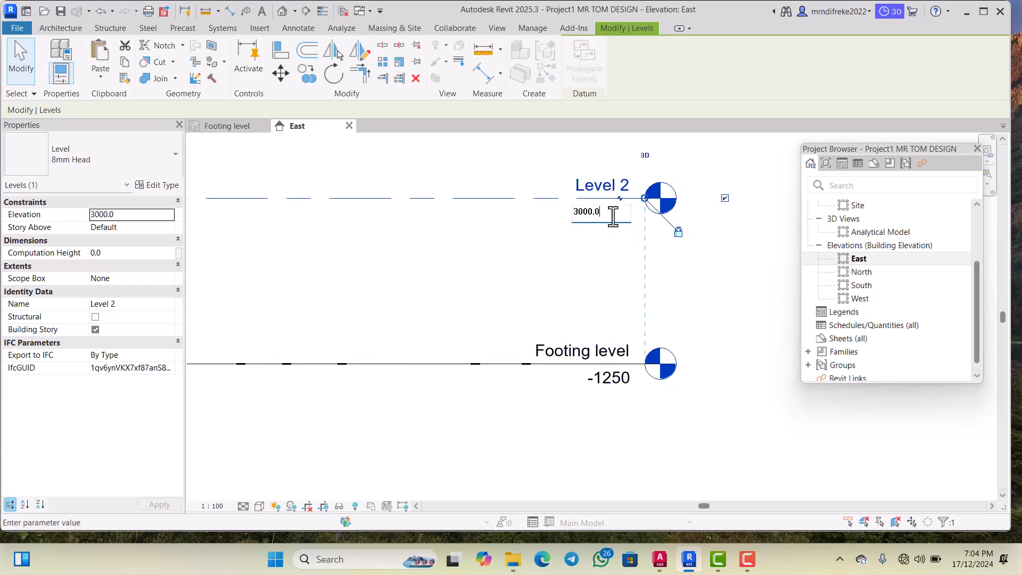
left_click_drag(612, 213, 542, 215)
type("0")
key("Return")
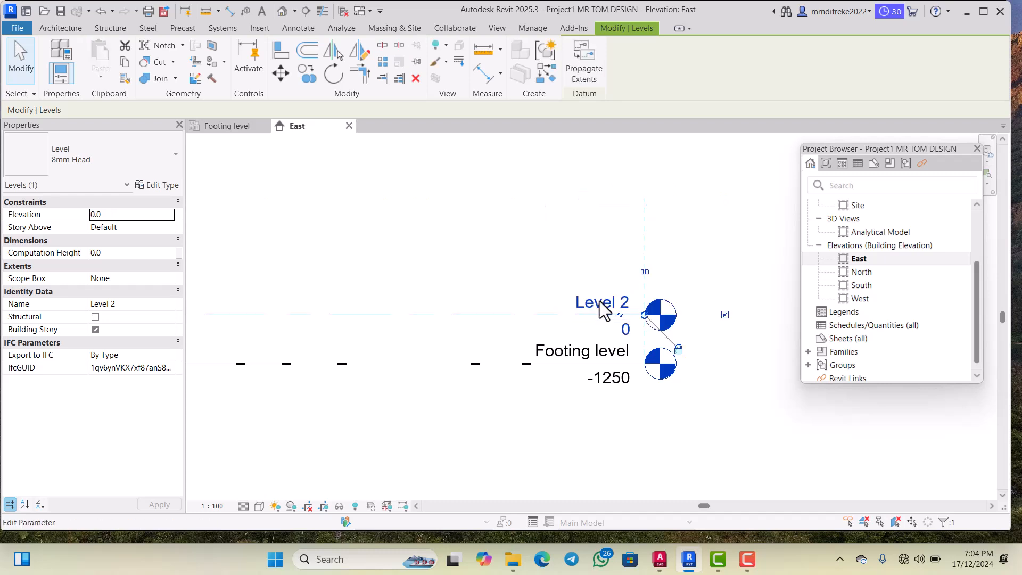
Rename Level 2 as "Grd floor level", including its corresponding views, and deselect it
left_click(601, 302)
left_click_drag(619, 305, 557, 306)
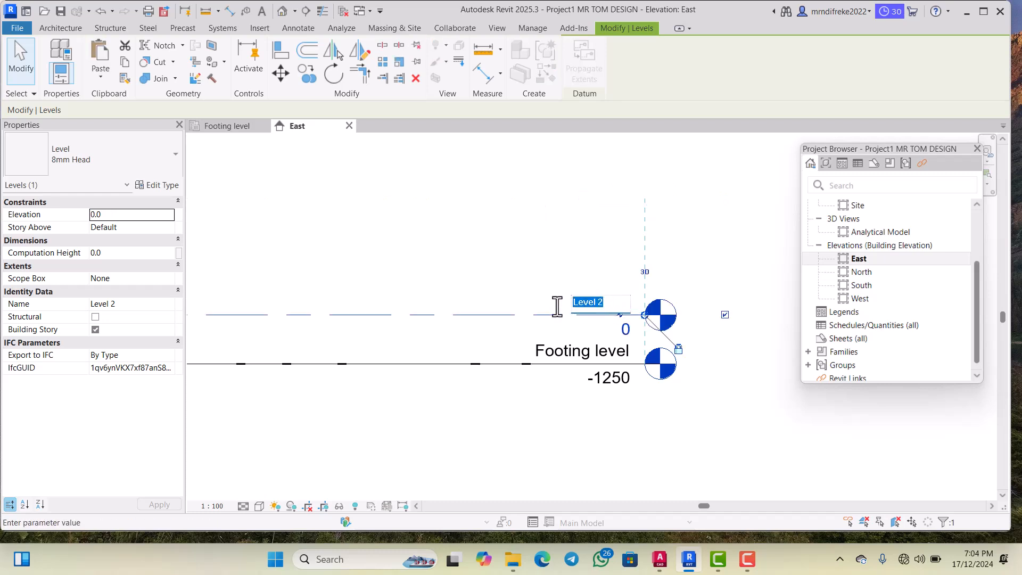
type("Grd floor level")
key("Return")
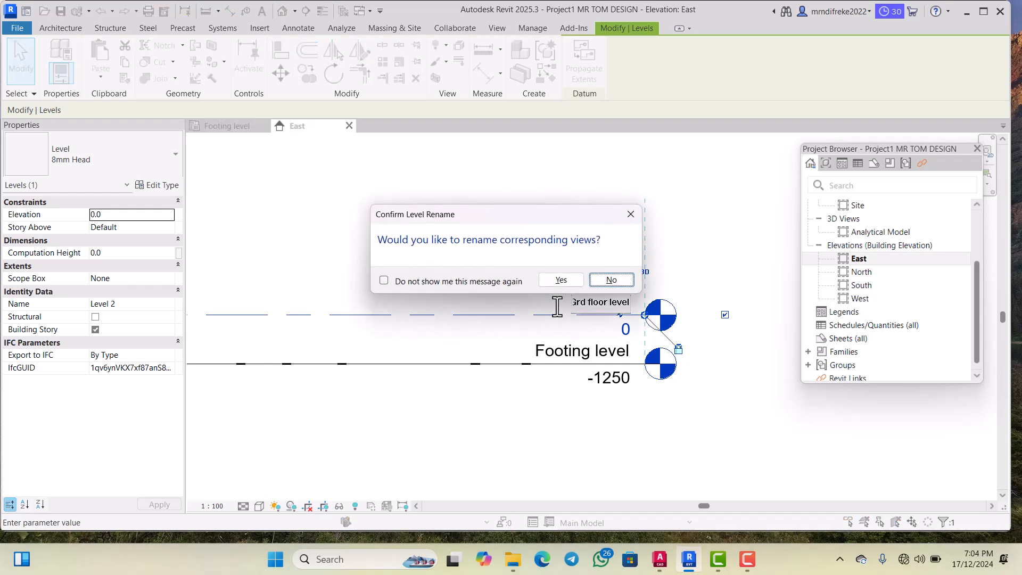
left_click(552, 278)
scroll(542, 290, "down", 2)
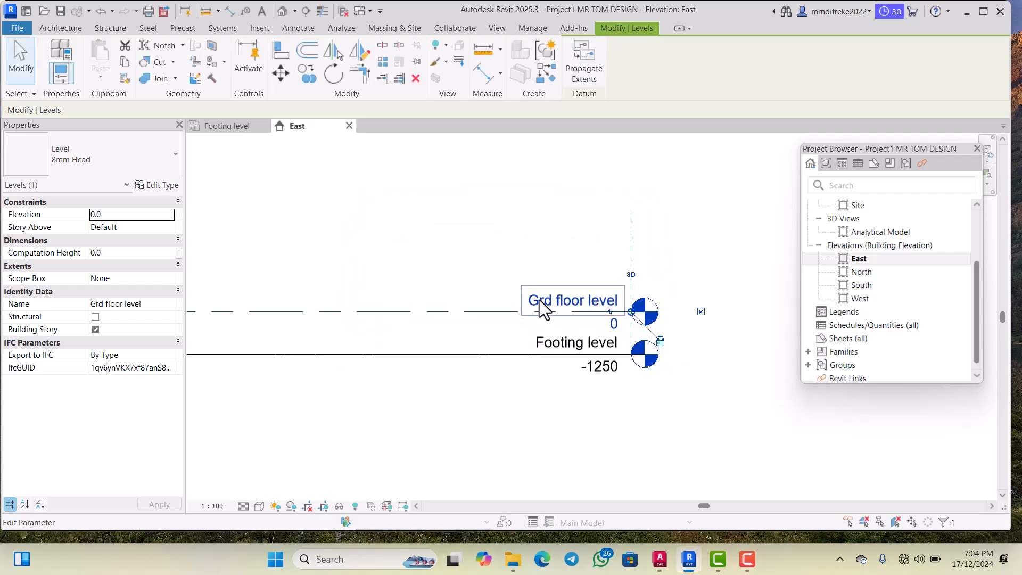
left_click(550, 261)
Draw a new level line 3000 mm above the Grd floor level, ending in line with the existing level heads
scroll(555, 299, "down", 3)
scroll(607, 315, "up", 3)
scroll(612, 304, "down", 3)
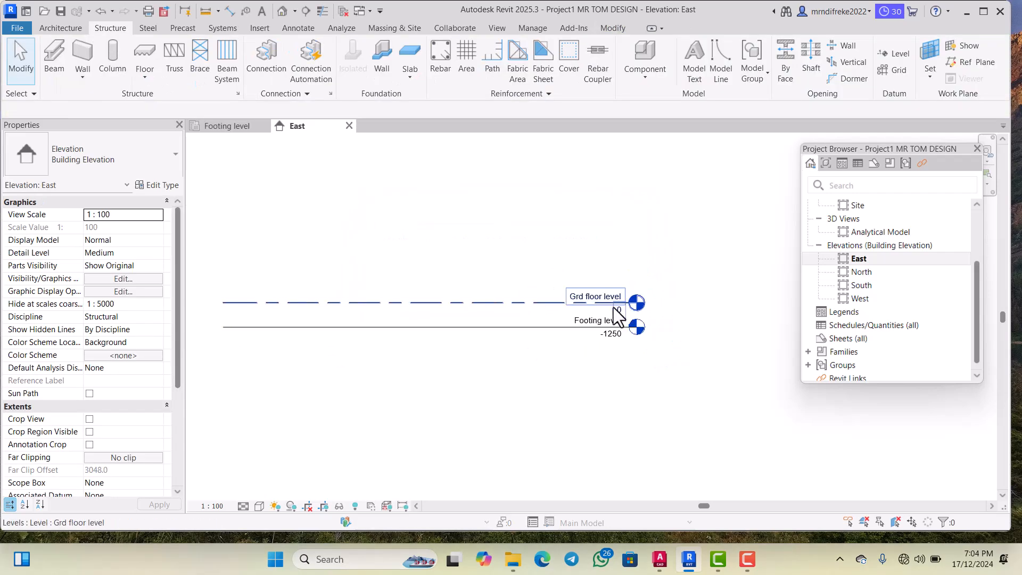
scroll(610, 304, "up", 2)
scroll(570, 302, "down", 1)
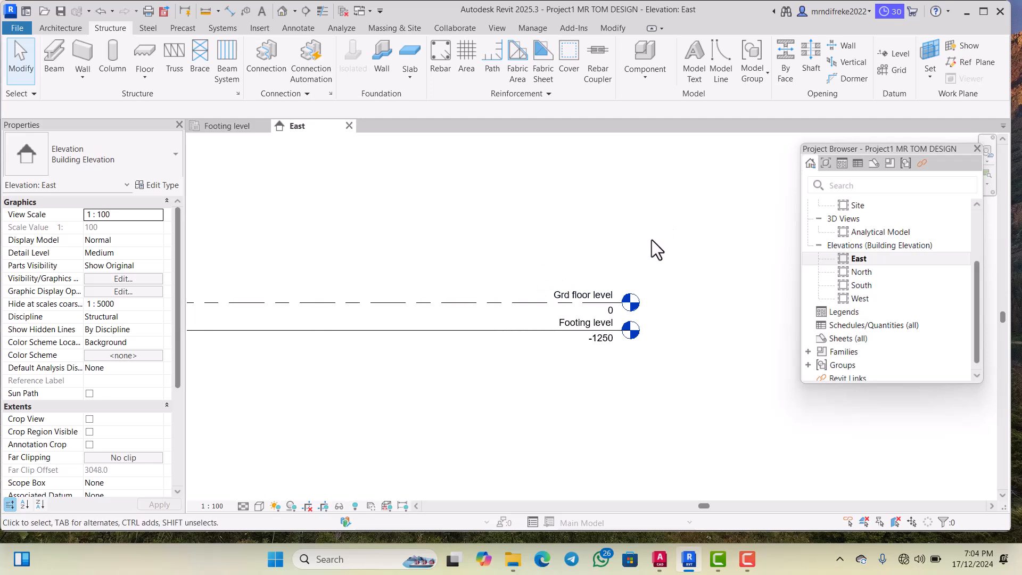
left_click(905, 56)
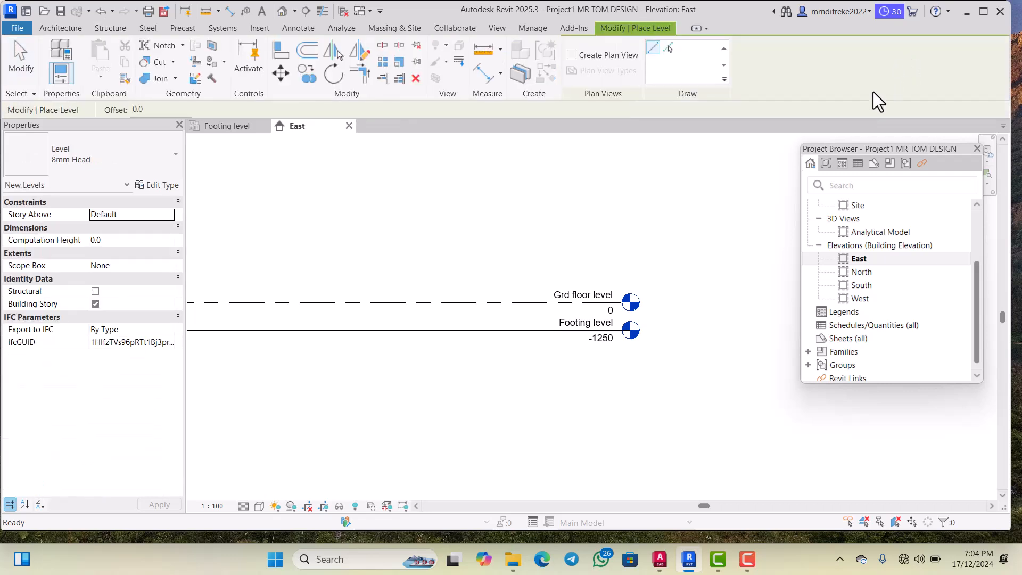
scroll(554, 198, "down", 3)
scroll(340, 223, "up", 3)
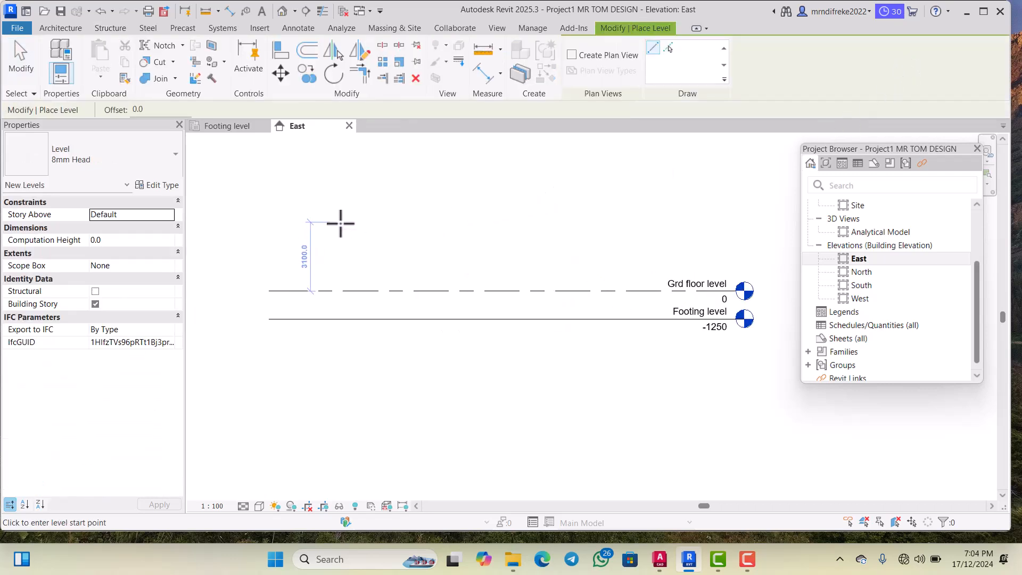
scroll(341, 224, "up", 1)
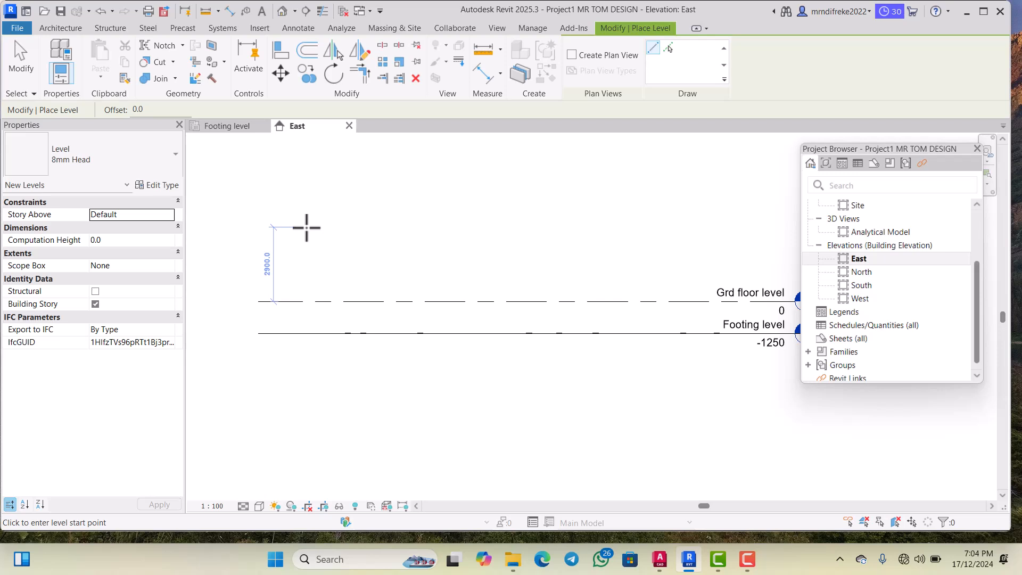
type("3")
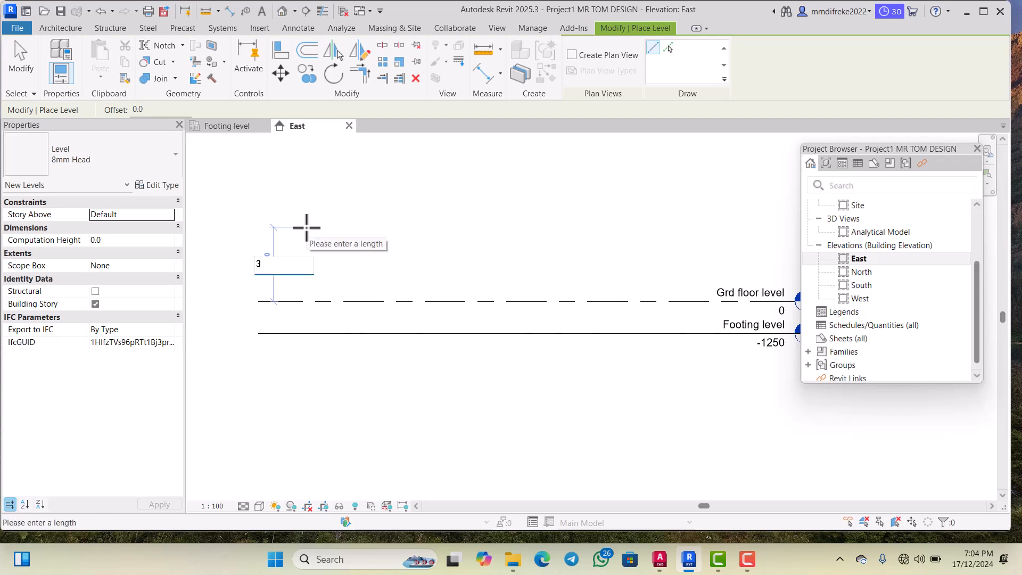
type("000")
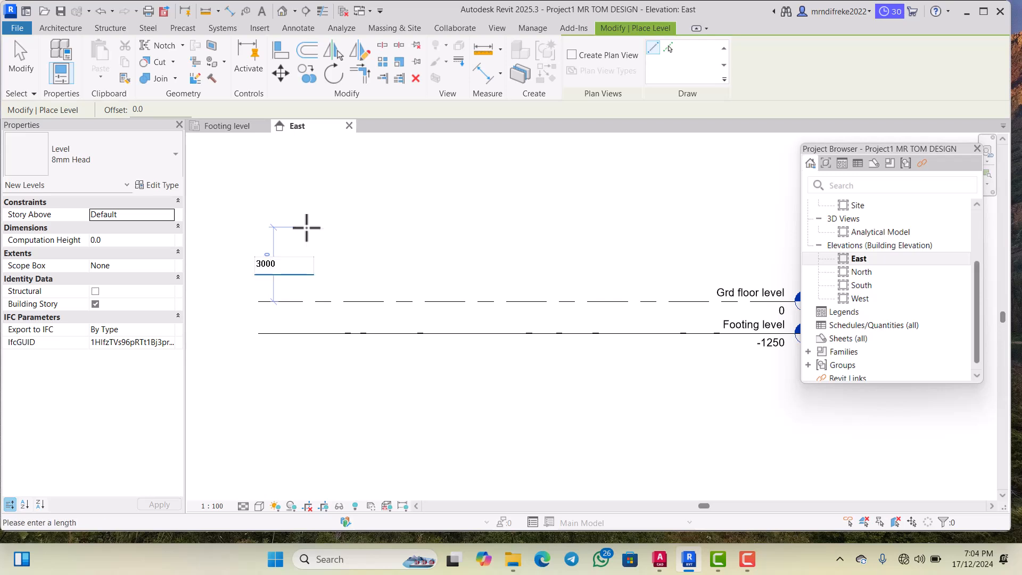
key("Return")
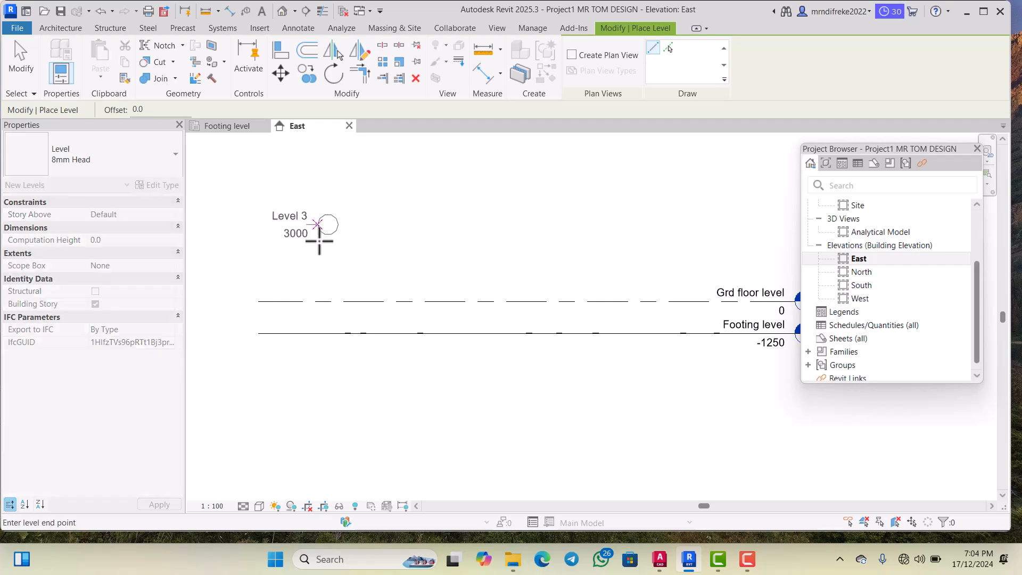
scroll(419, 215, "down", 2)
scroll(583, 233, "up", 1)
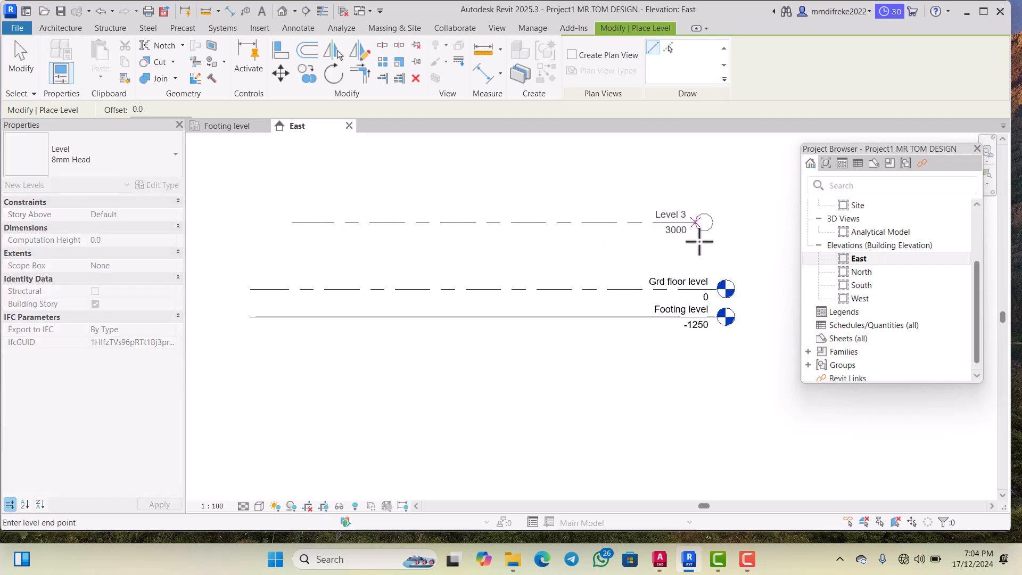
left_click(715, 240)
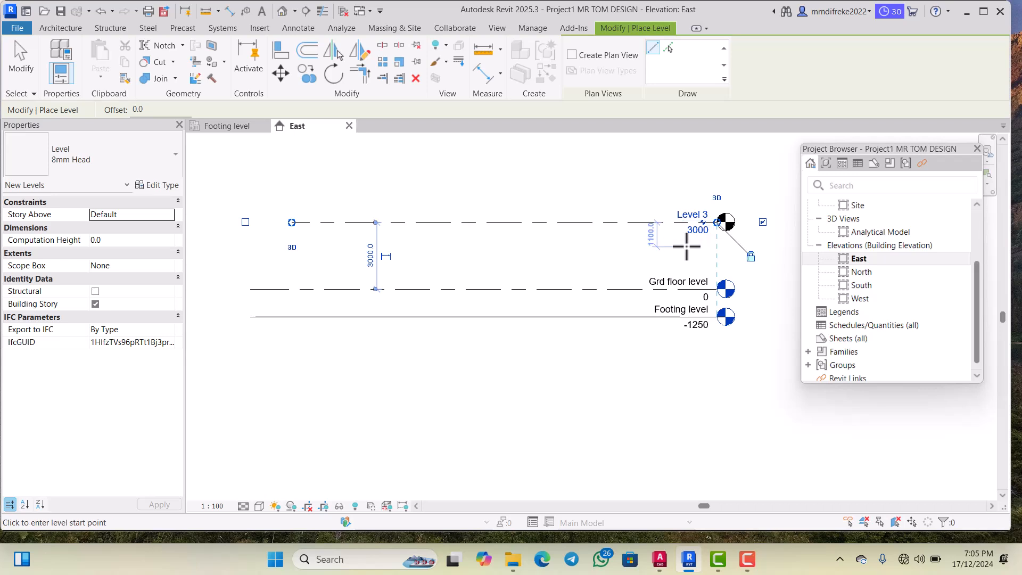
Rename Level 3 as "first floor level"
left_click(698, 213)
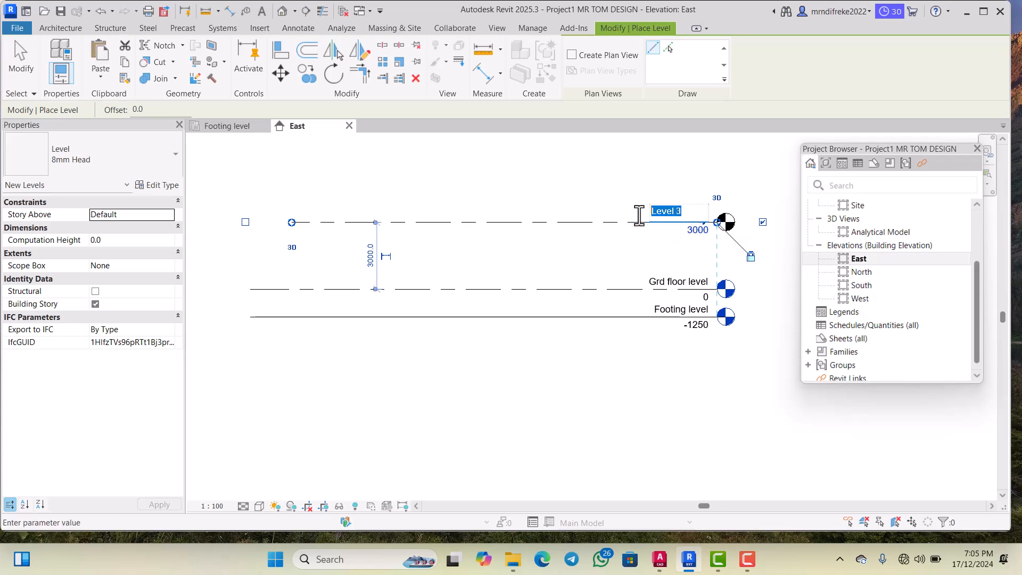
type("f")
type("irst floor")
type(" le")
type("vel")
scroll(637, 215, "up", 1)
key("Return")
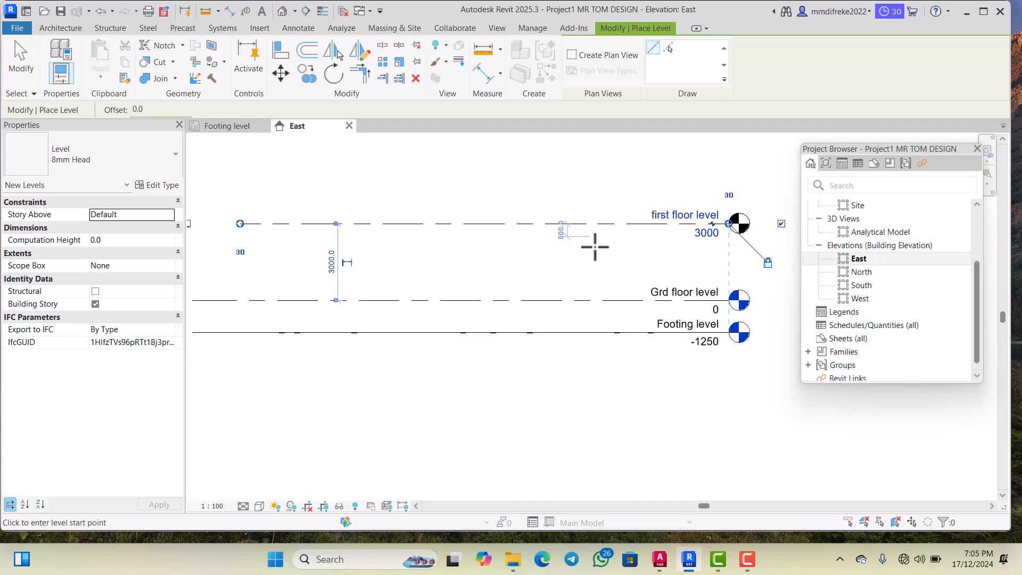
Draw a new level line 3000 mm above the first floor level, ending in line with the level heads below
scroll(574, 187, "down", 2)
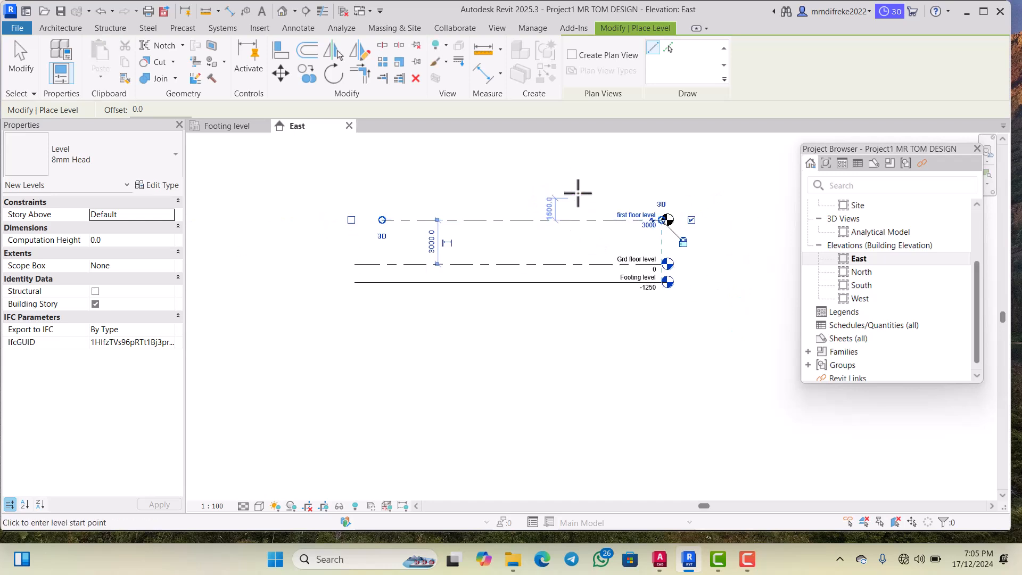
scroll(574, 178, "up", 2)
scroll(538, 181, "up", 2)
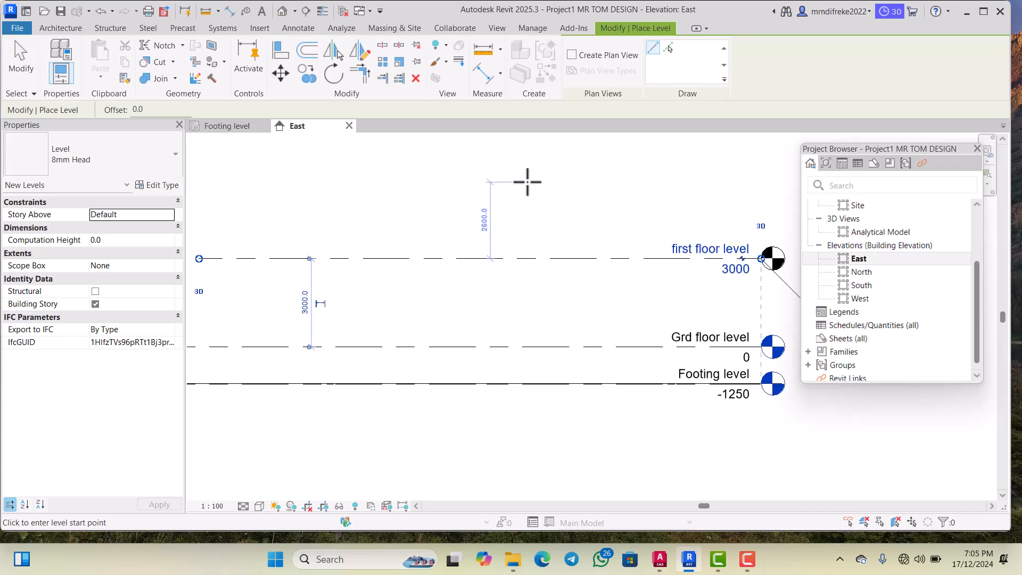
type("3000")
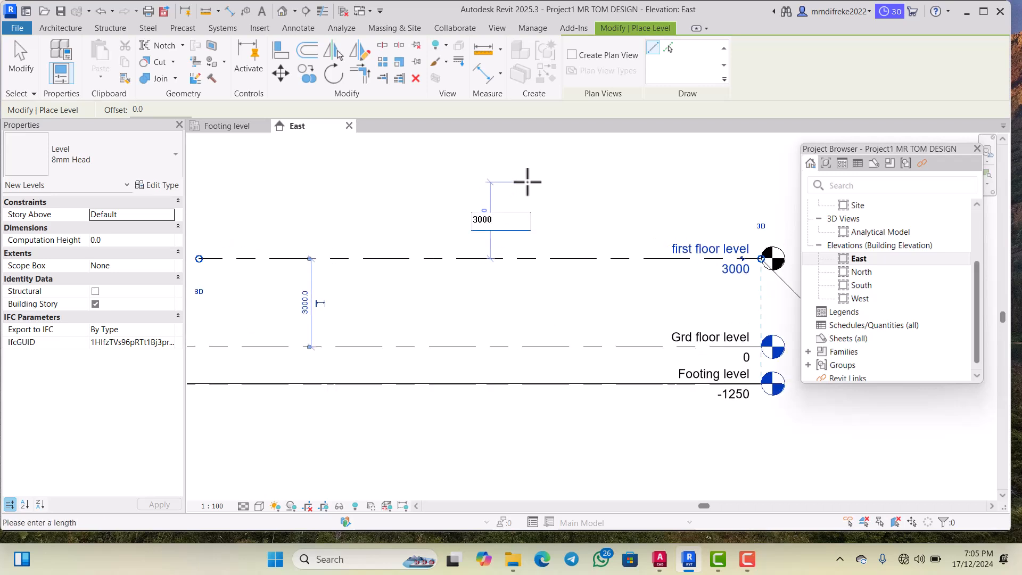
key("Return")
scroll(486, 208, "down", 3)
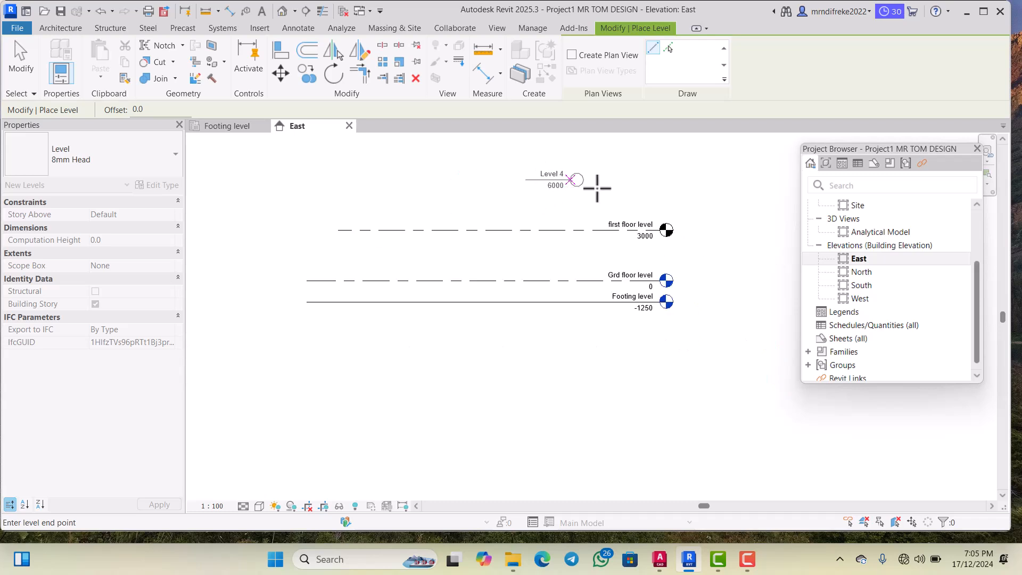
scroll(622, 182, "up", 2)
left_click(670, 178)
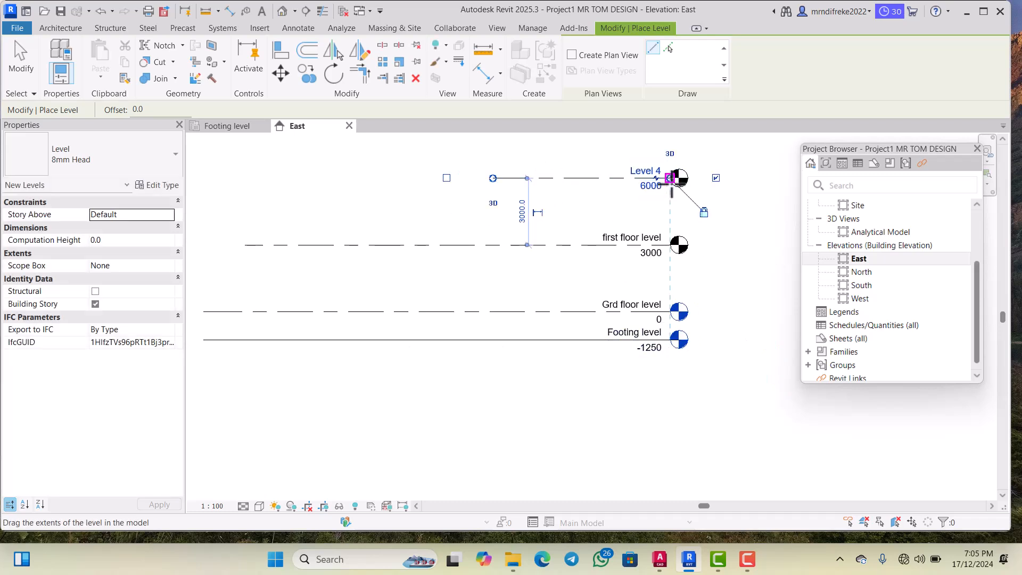
Extend the headless end of the Level 4 line outward to roughly match the length of the levels below
left_click_drag(494, 176, 269, 193)
scroll(423, 201, "down", 3)
scroll(345, 198, "up", 3)
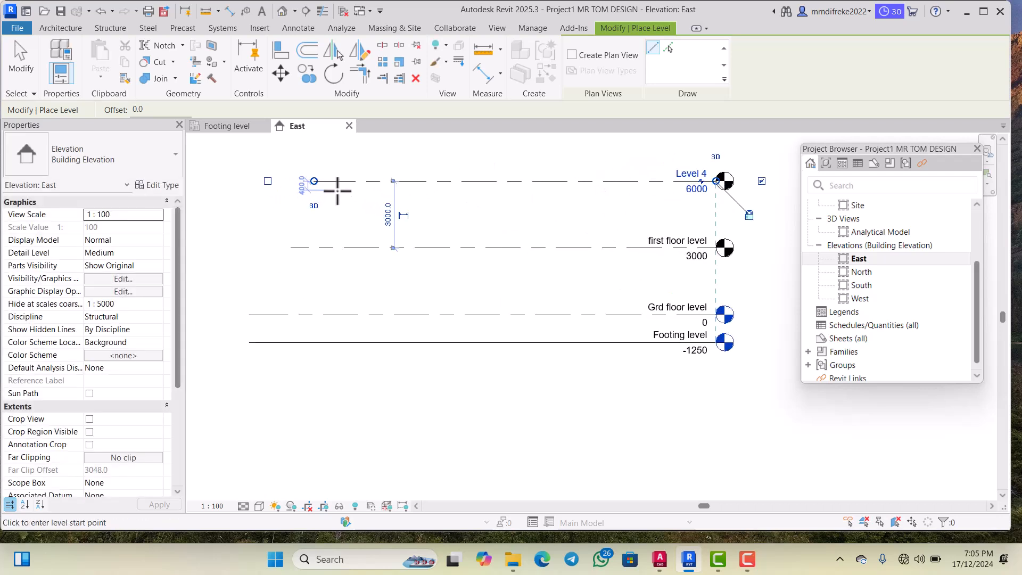
left_click_drag(313, 179, 237, 192)
scroll(445, 200, "down", 1)
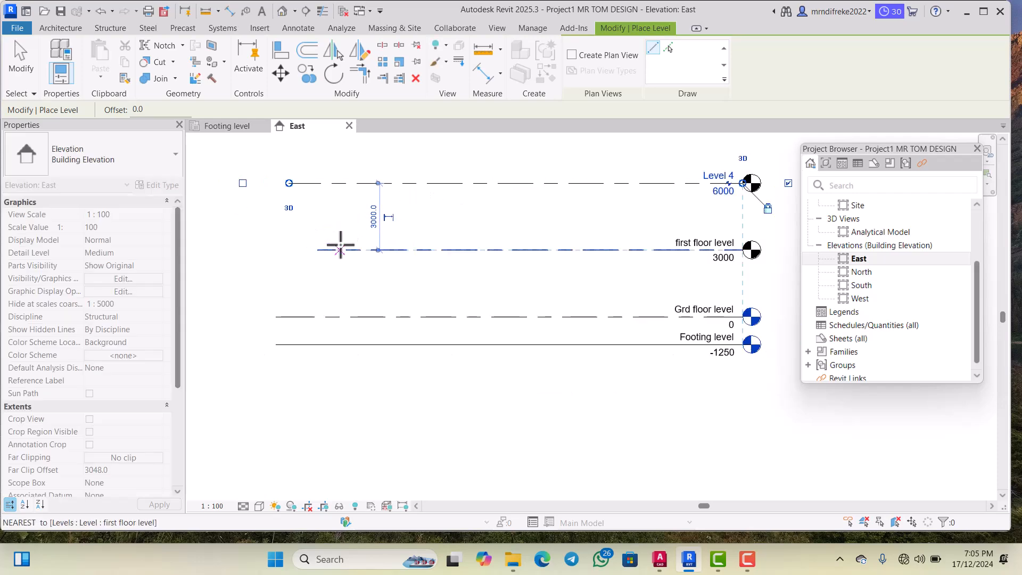
Rename Level 4 as "second floor level"
scroll(358, 221, "up", 2)
scroll(538, 201, "down", 3)
scroll(631, 192, "up", 2)
scroll(631, 191, "up", 1)
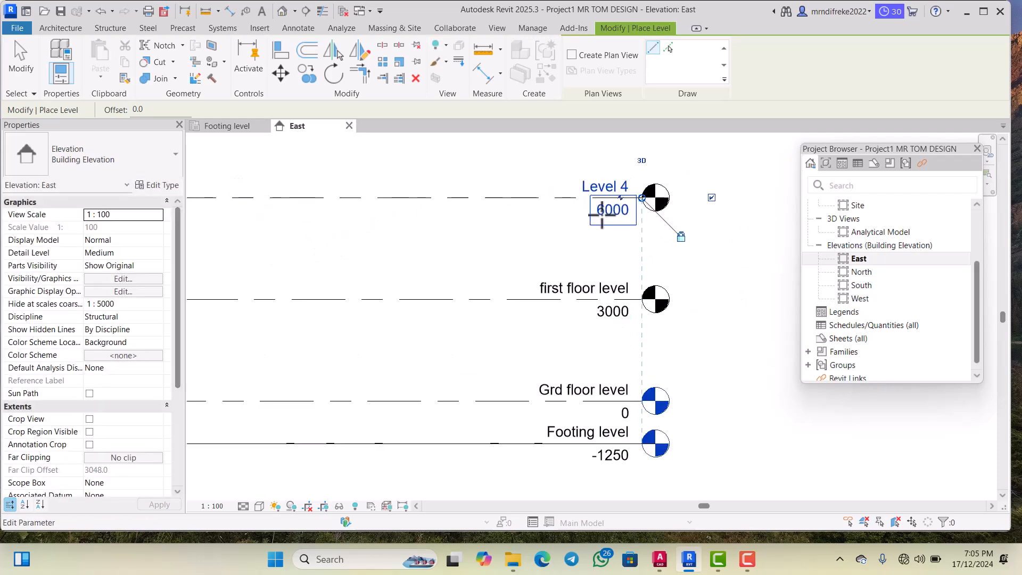
left_click(616, 192)
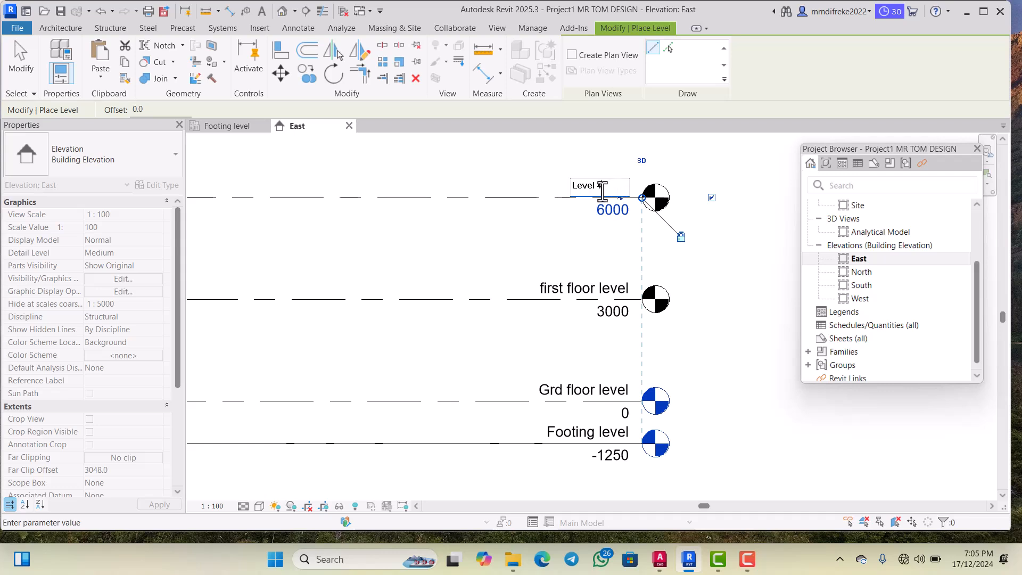
type("2")
type("second floor l")
key("Return")
left_click(570, 241)
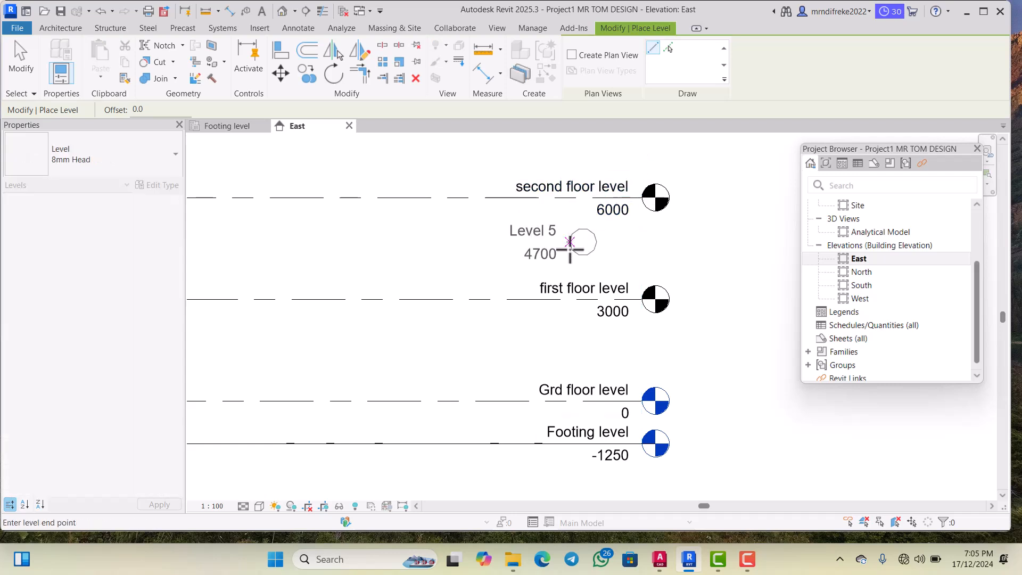
scroll(570, 242, "down", 2)
key("Escape")
Draw a new level line 3000 mm above the second floor level, aligned with the other level heads, and finish placing levels
scroll(675, 233, "down", 2)
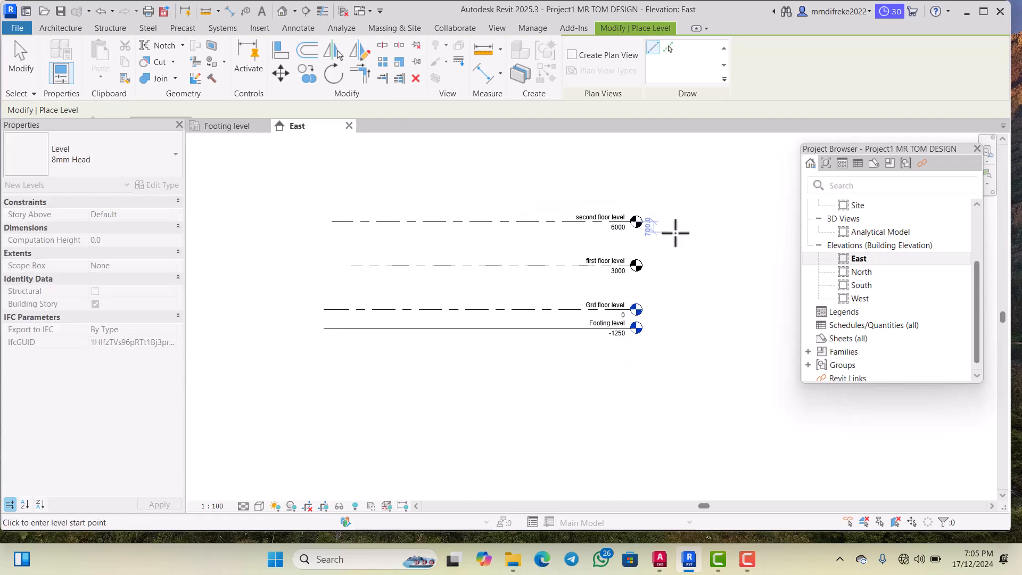
scroll(505, 208, "up", 2)
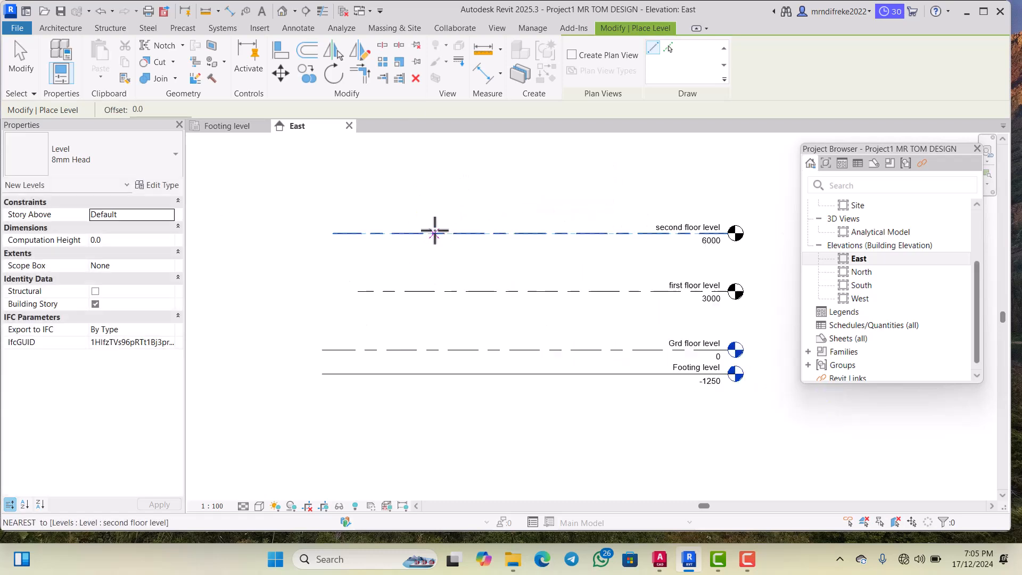
scroll(435, 231, "down", 2)
scroll(450, 201, "up", 2)
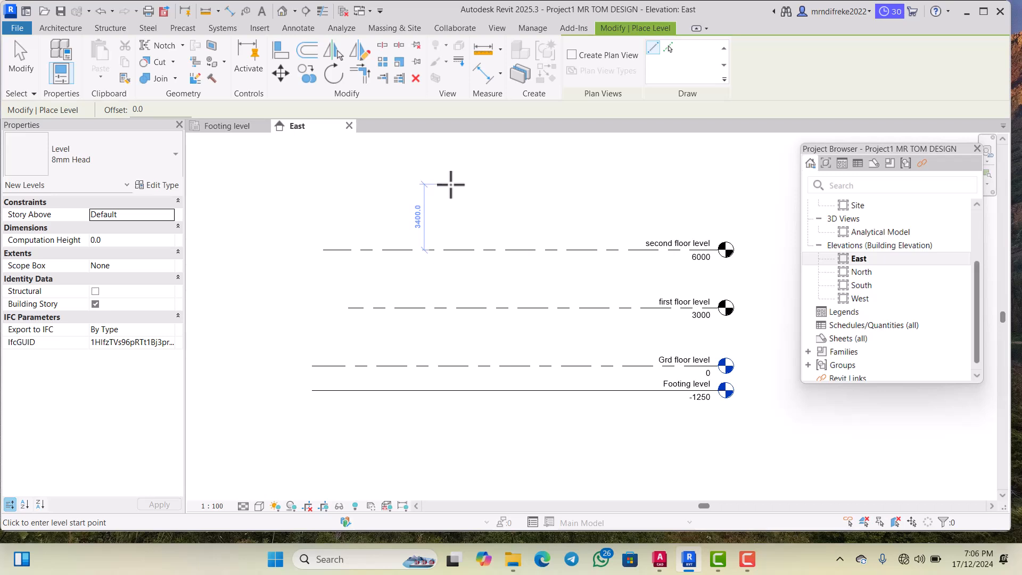
type("3000")
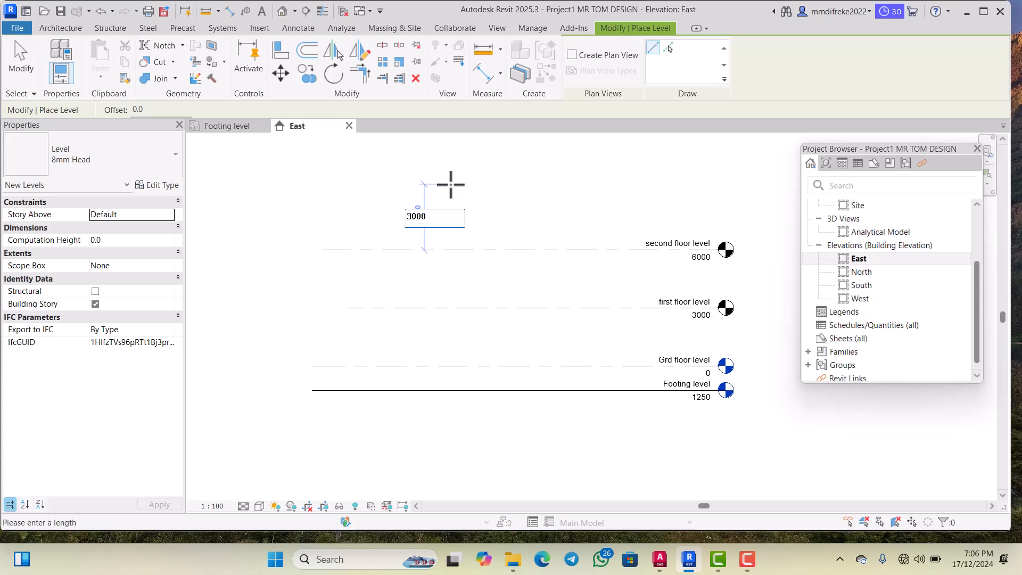
key("Return")
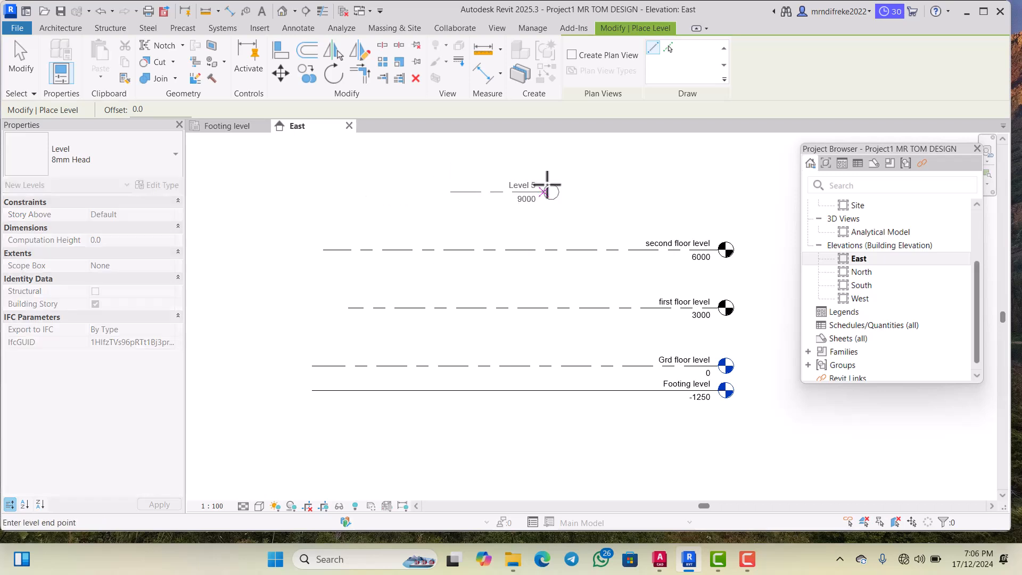
left_click(713, 193)
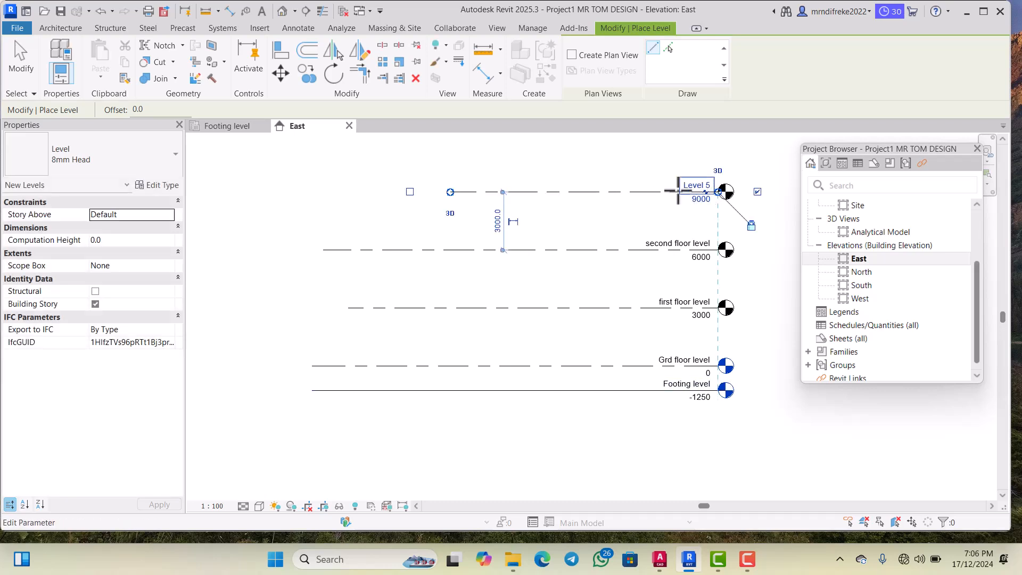
key("Escape")
scroll(692, 184, "up", 1)
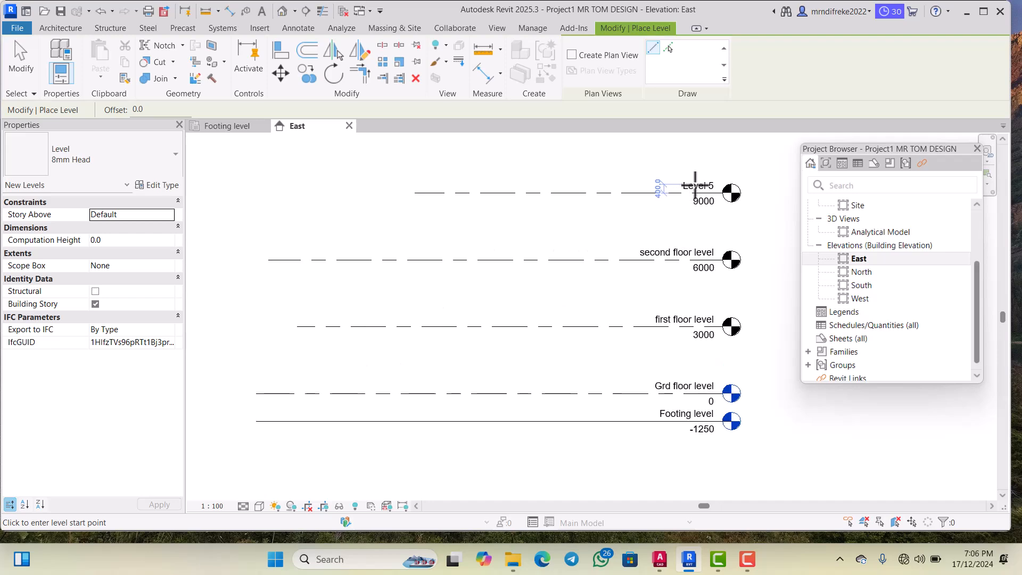
key("Escape")
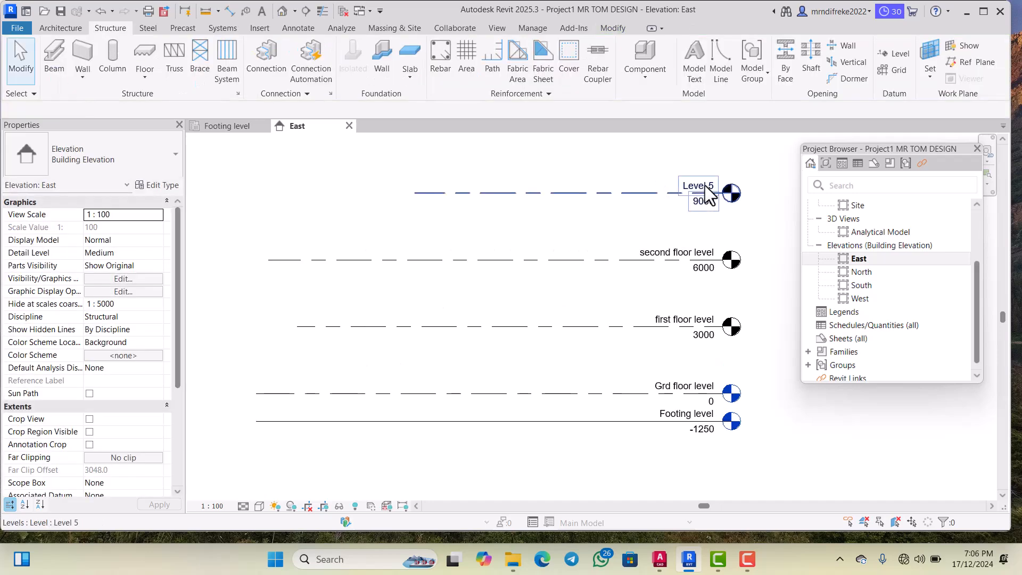
left_click(705, 192)
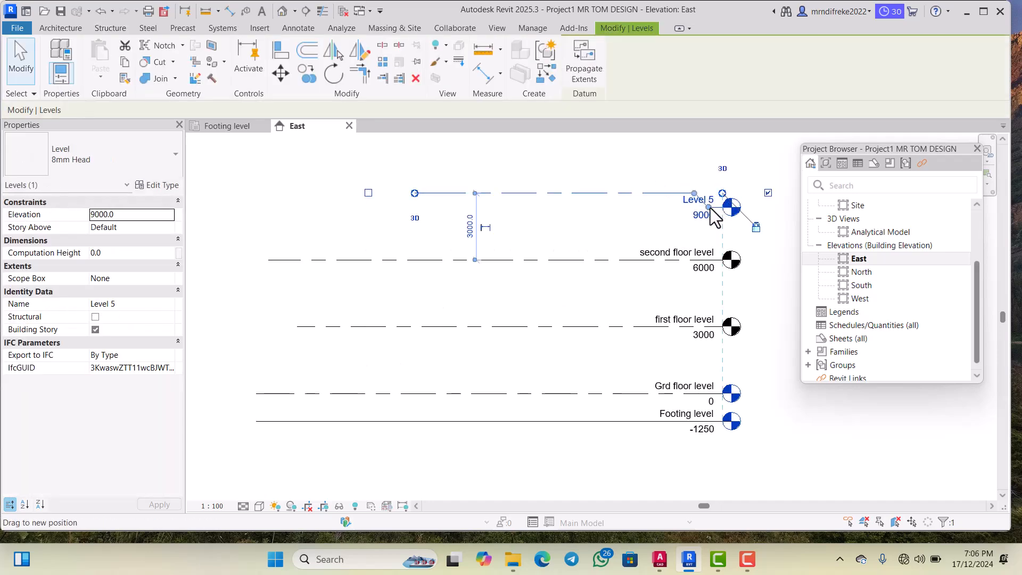
left_click_drag(710, 207, 708, 187)
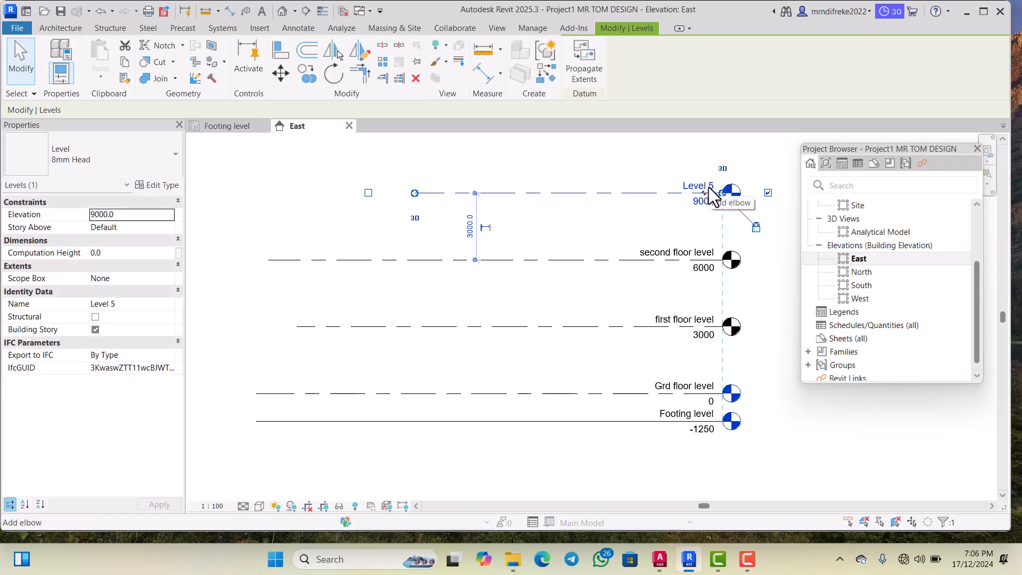
left_click(705, 192)
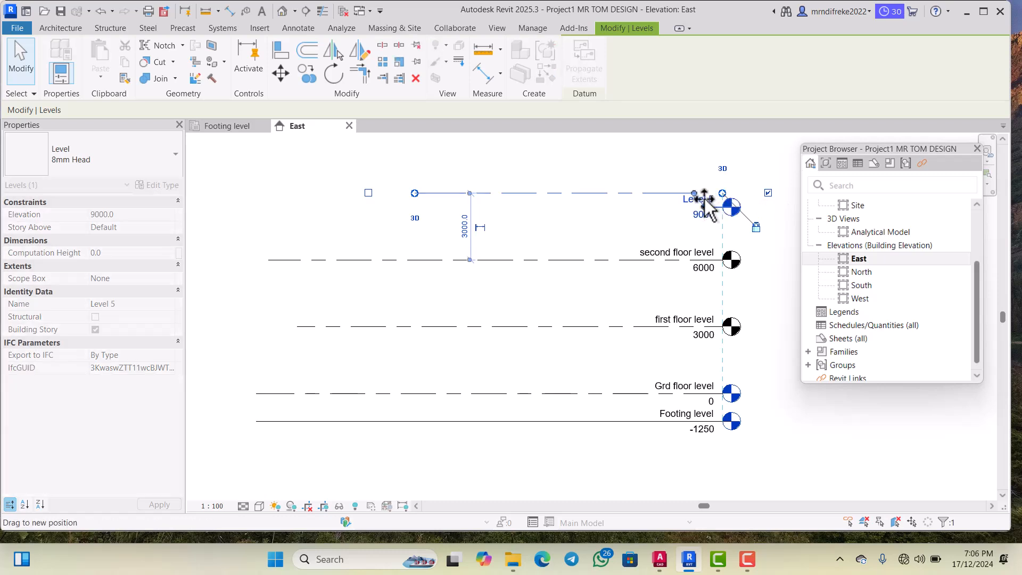
left_click_drag(704, 199, 703, 192)
Rename Level 5 as "Roof level"
left_click(711, 185)
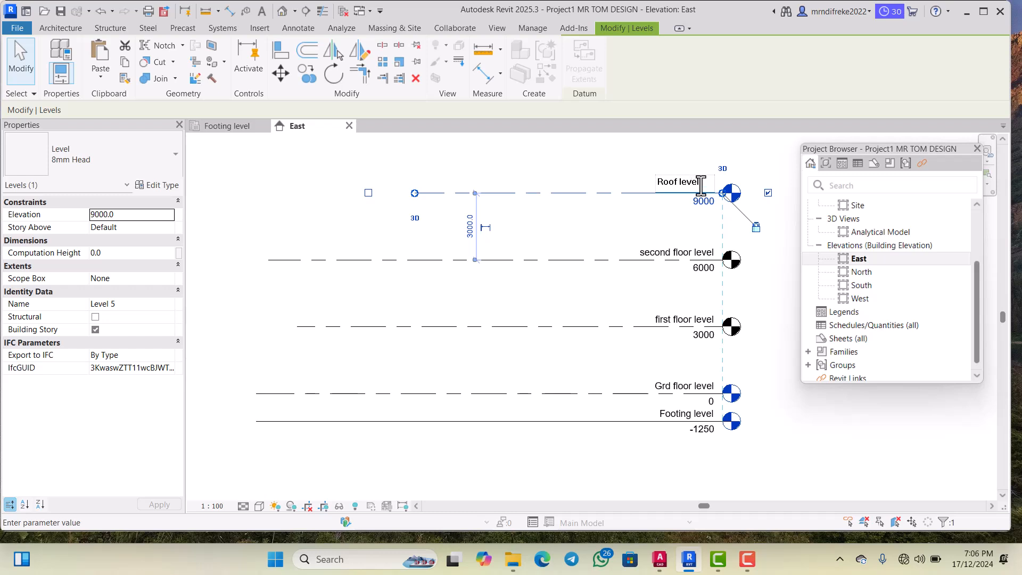
key("Return")
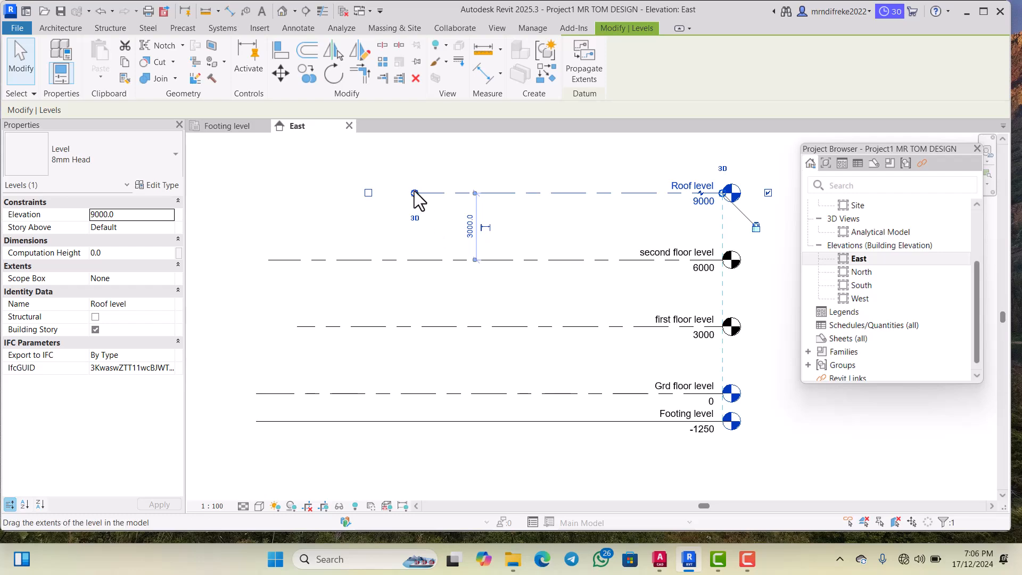
Extend the headless ends of the Roof level and first floor level lines to align with the second floor level line
left_click_drag(414, 193, 269, 201)
key("Escape")
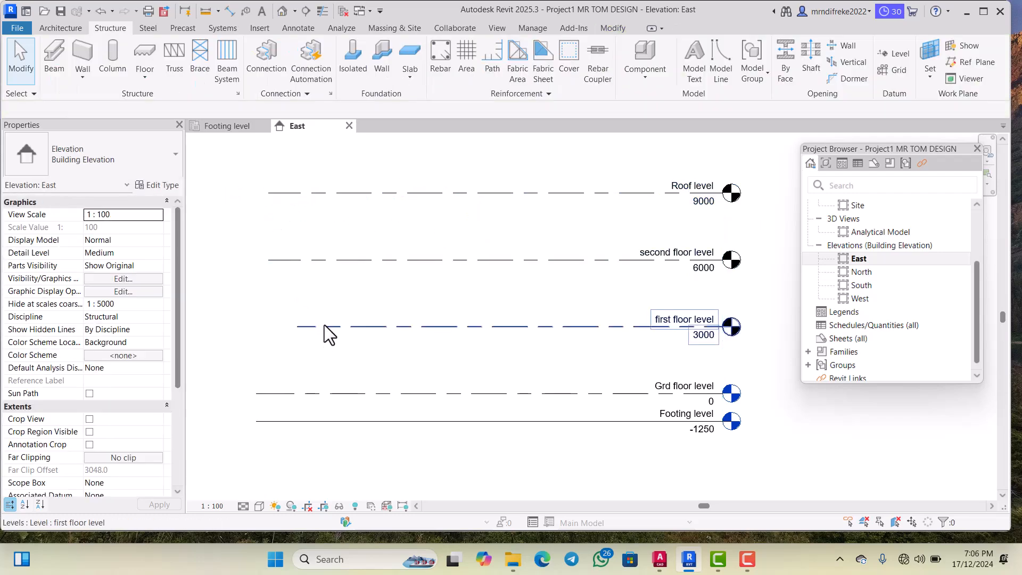
left_click(18, 66)
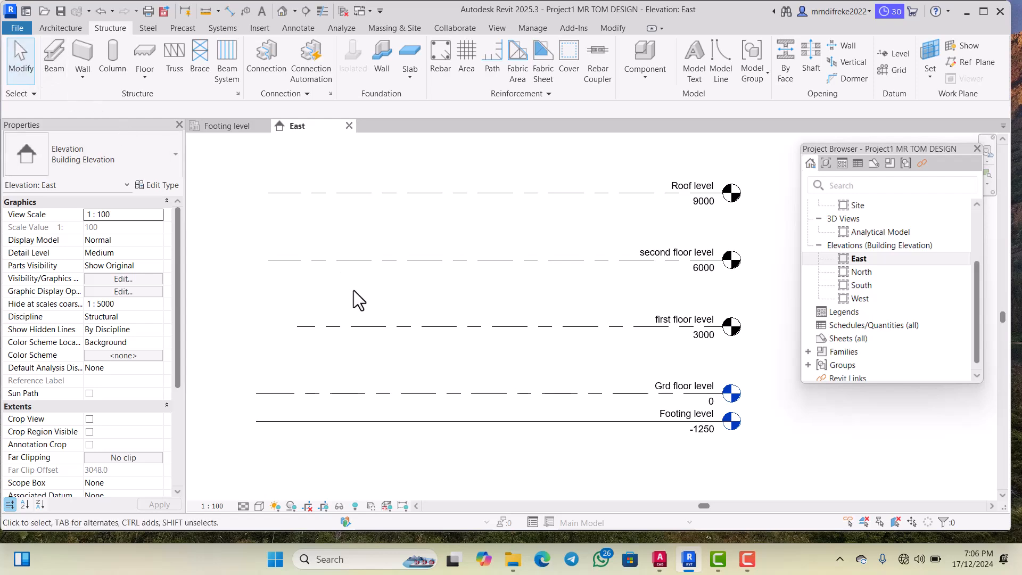
left_click(319, 327)
left_click_drag(296, 327, 269, 326)
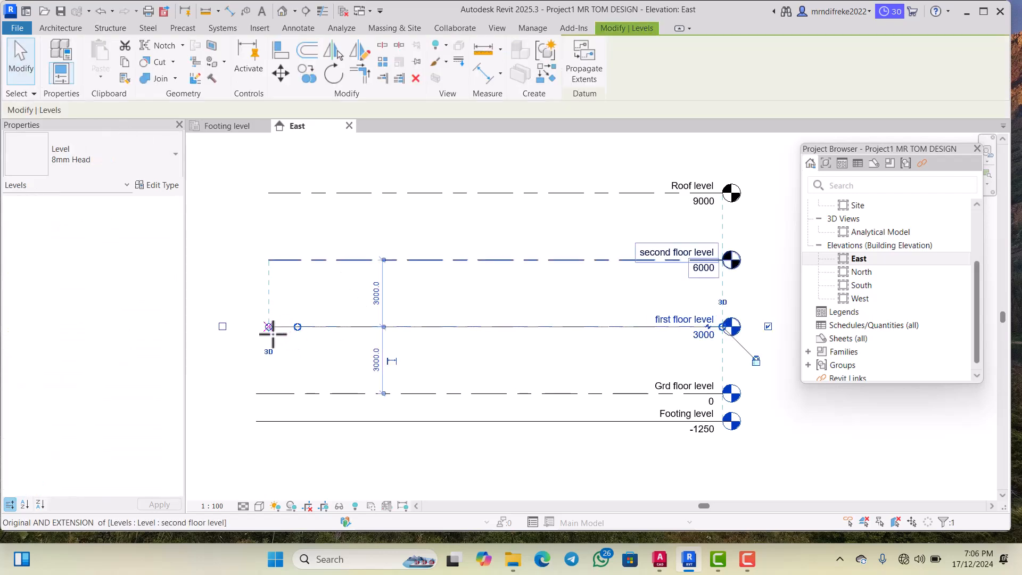
scroll(413, 309, "down", 2)
left_click(482, 187)
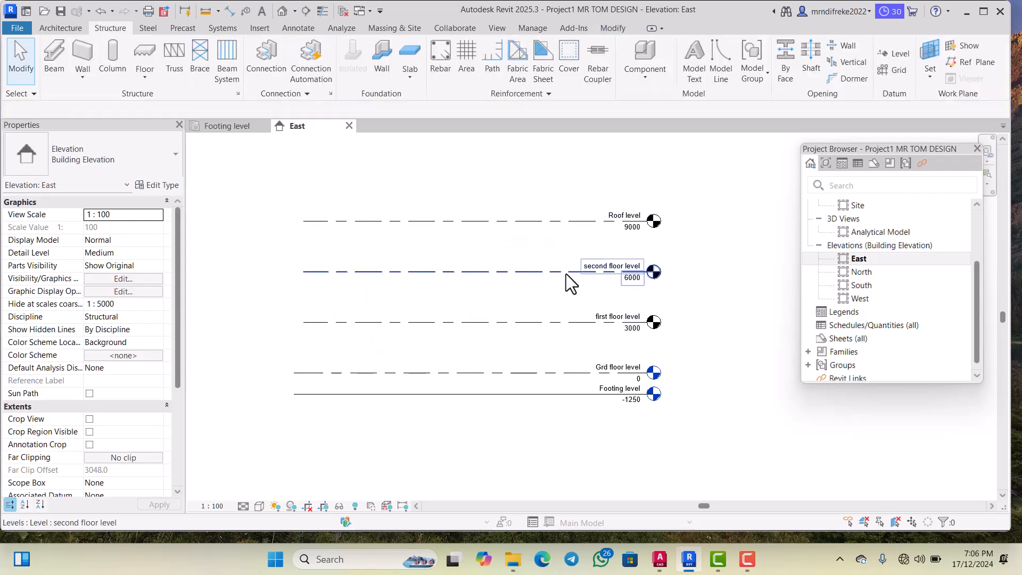
Review the levels in the East elevation and compare them with the structural plans listed in the project browser
scroll(549, 347, "up", 2)
scroll(592, 346, "up", 3)
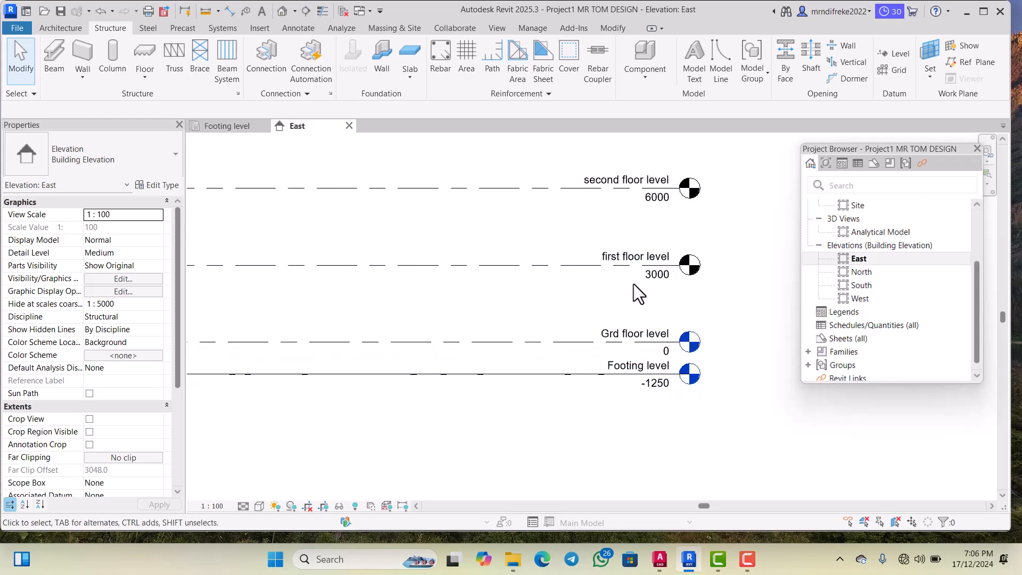
scroll(631, 190, "up", 1)
scroll(631, 190, "down", 3)
scroll(628, 193, "up", 2)
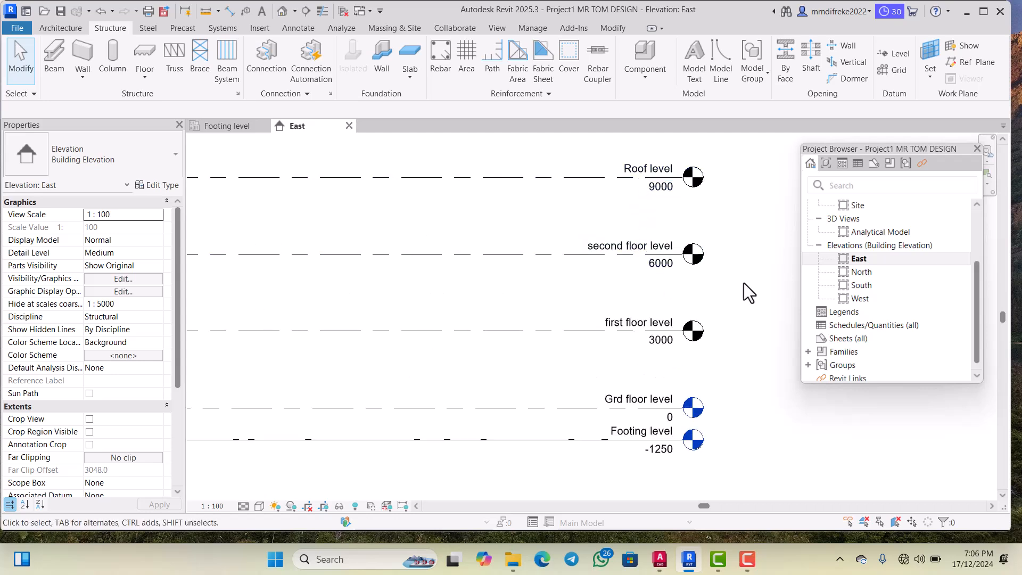
scroll(878, 233, "up", 2)
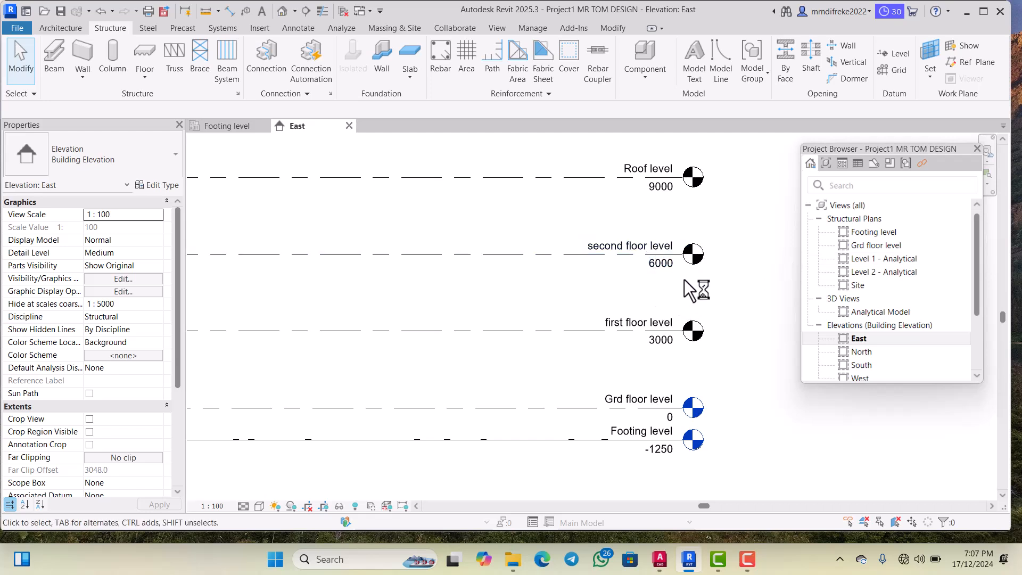
scroll(637, 247, "down", 2)
scroll(640, 275, "up", 1)
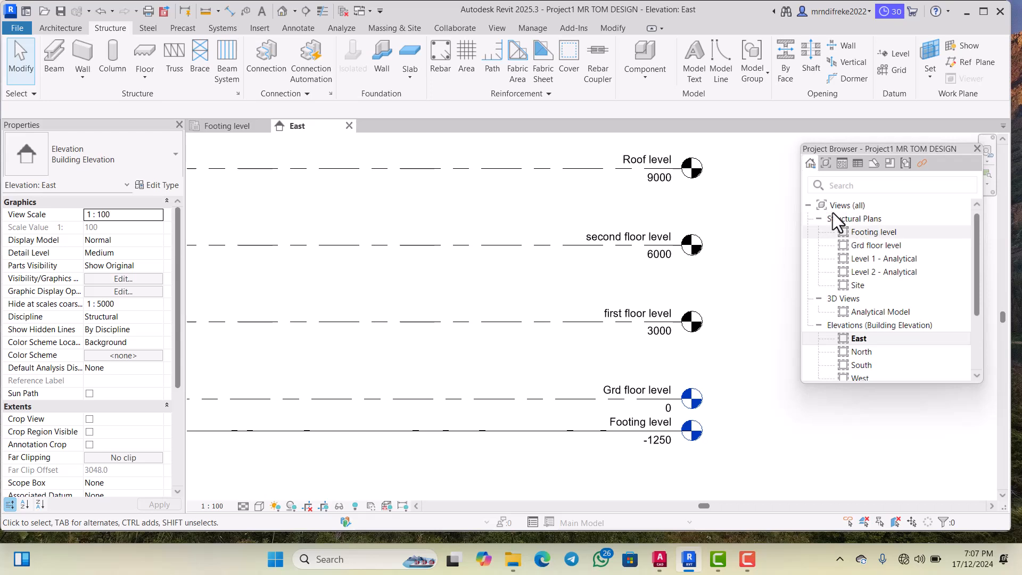
scroll(605, 244, "down", 2)
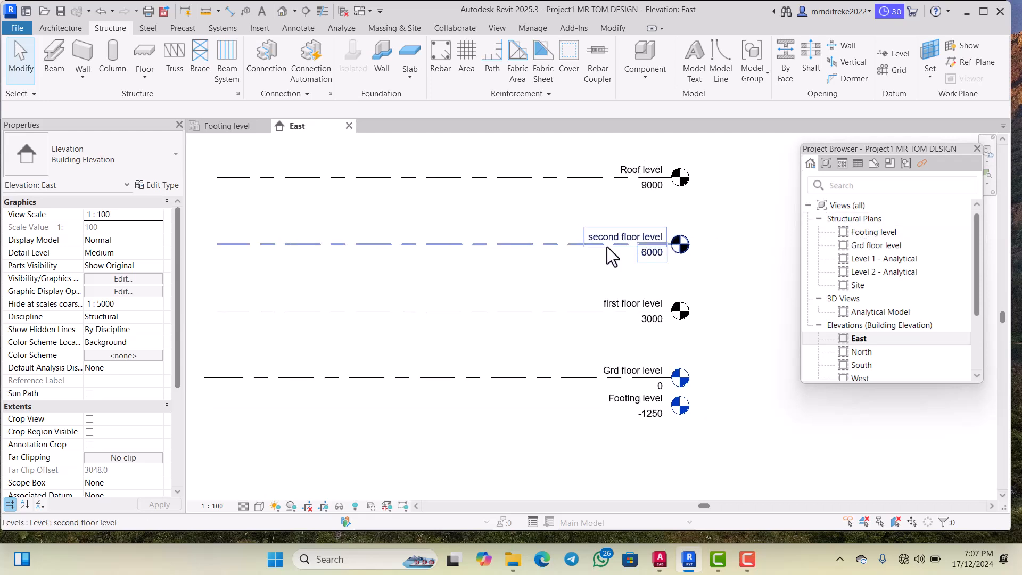
scroll(623, 316, "up", 1)
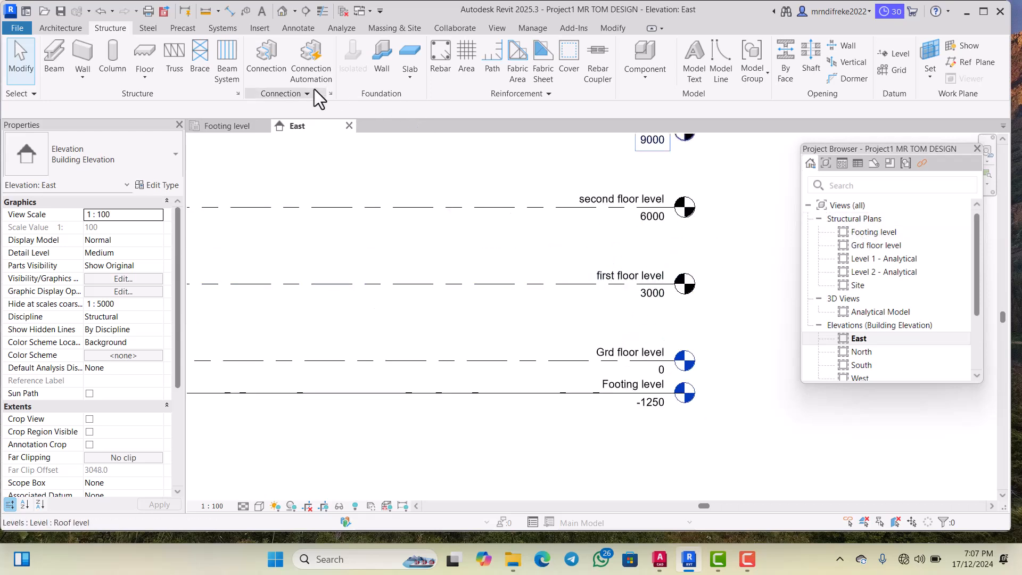
Create structural plan views for the first floor level, Roof level and second floor level
left_click(497, 28)
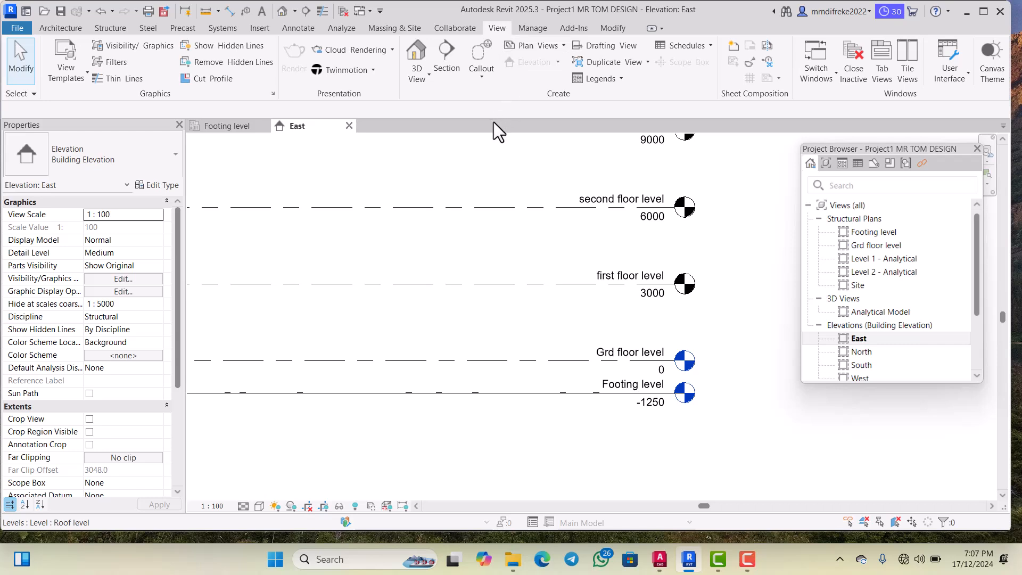
left_click(561, 46)
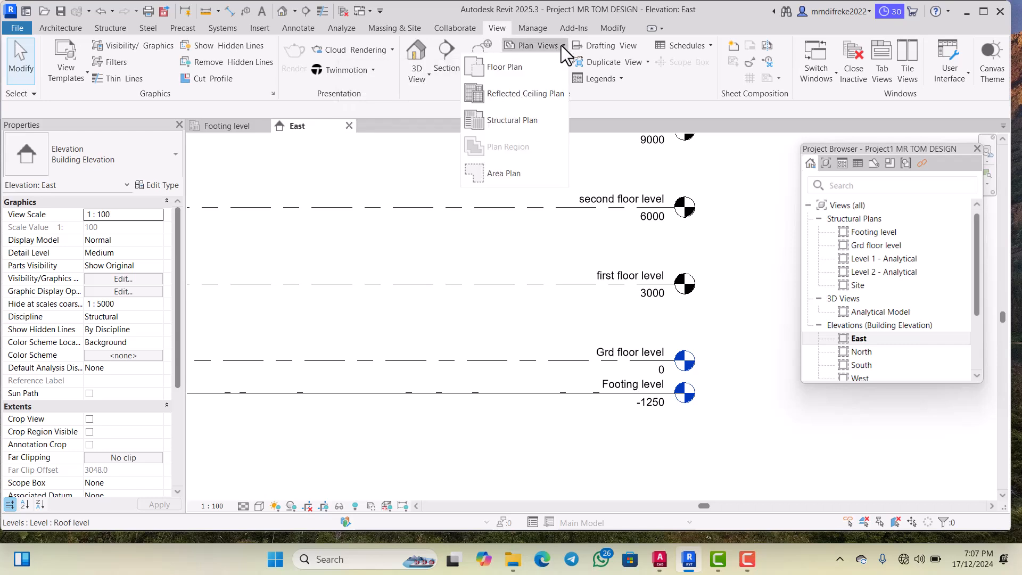
left_click(525, 118)
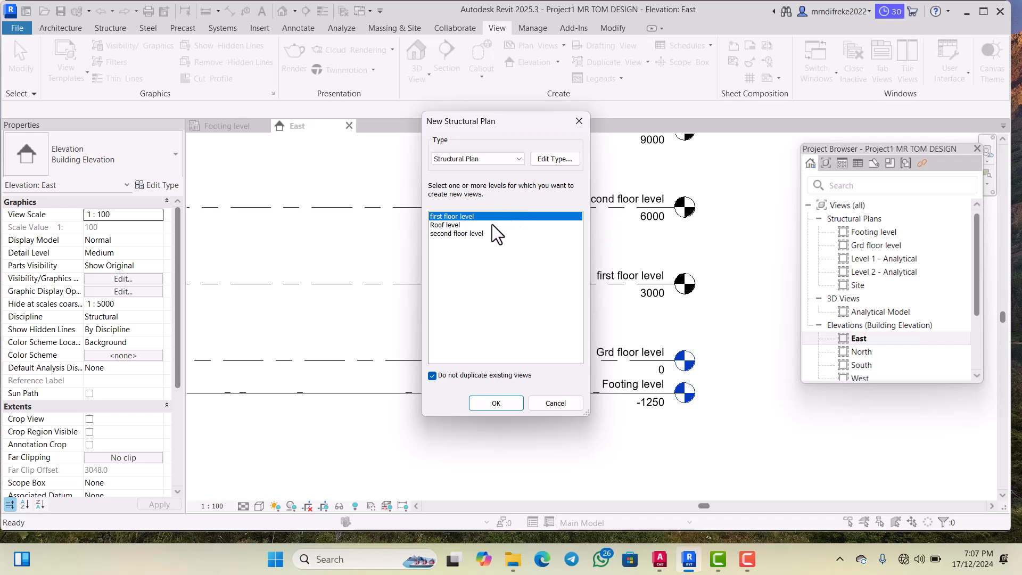
left_click(451, 224, "ctrl")
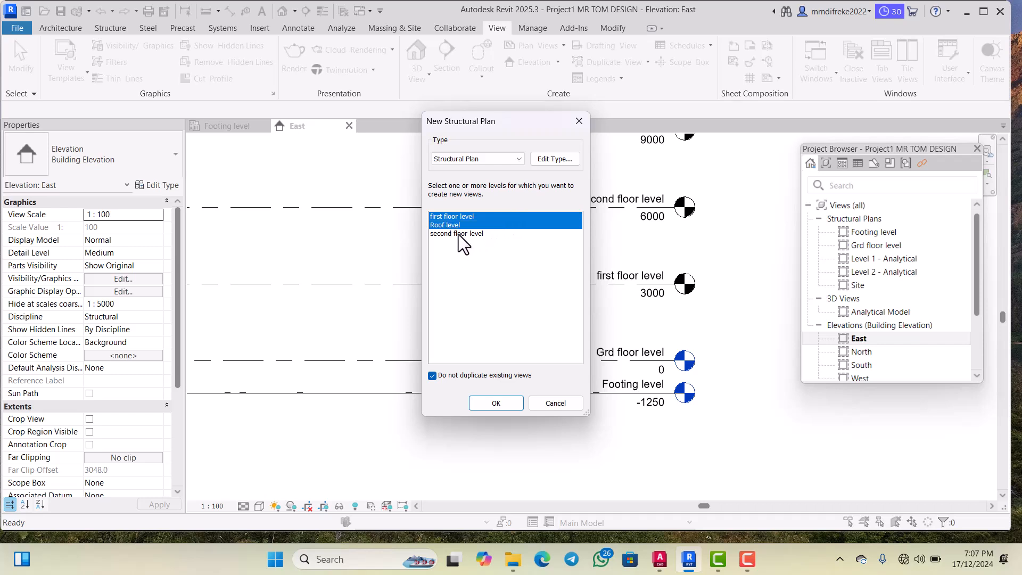
left_click(458, 234, "ctrl")
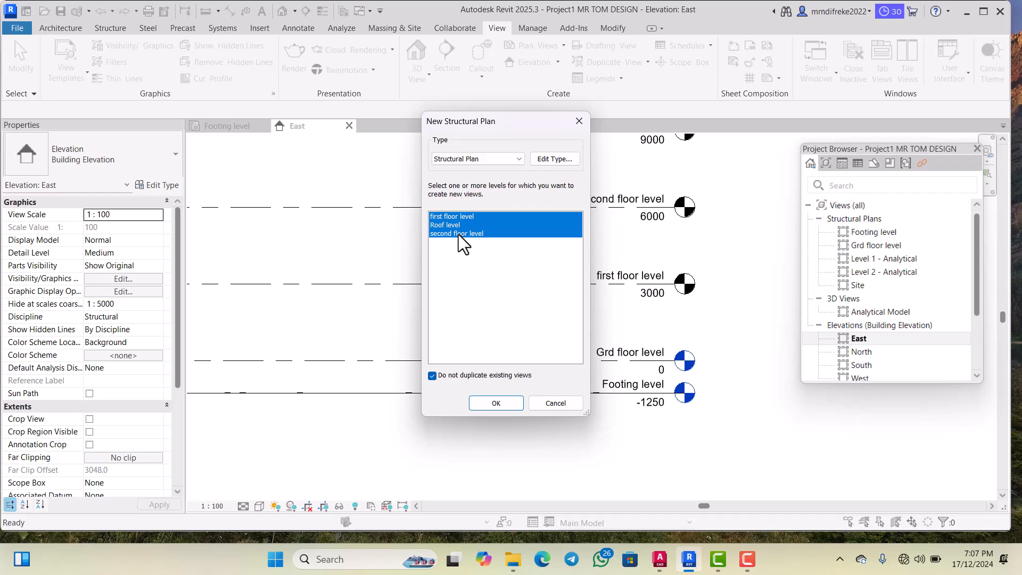
left_click(495, 402)
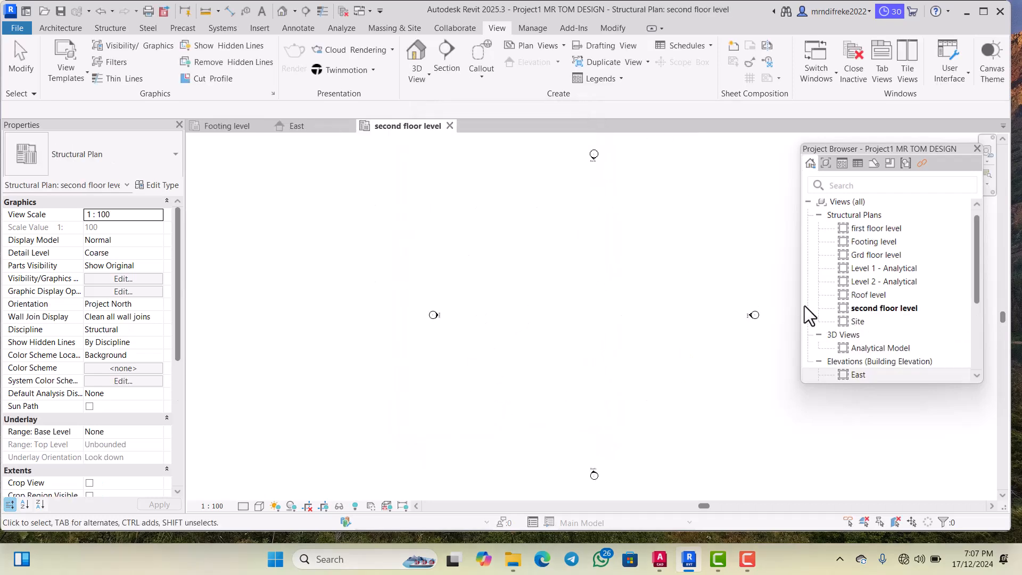
Open the Footing level structural plan and lengthen the project browser to reveal all the elevation views
double_click(867, 246)
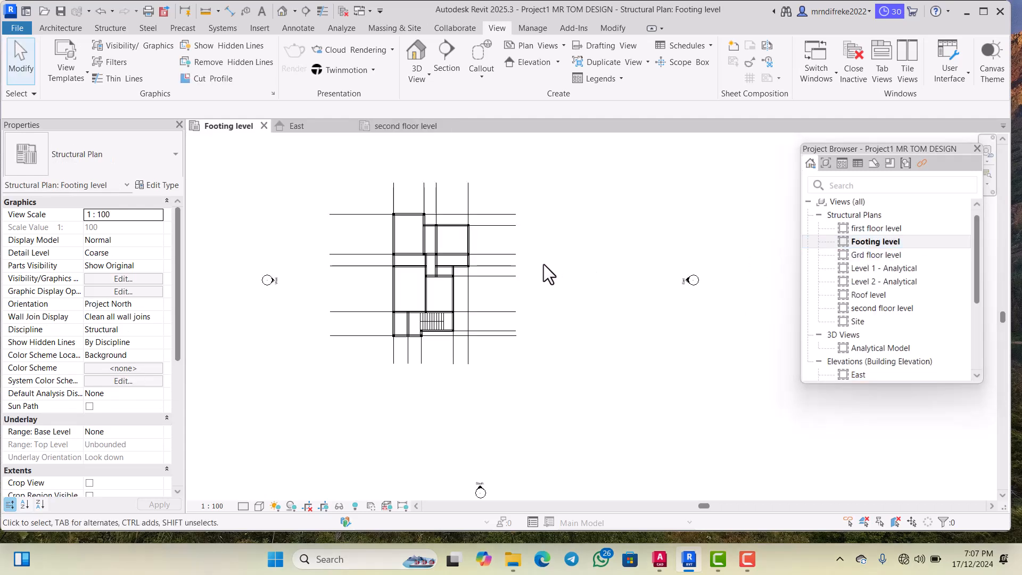
scroll(527, 263, "down", 1)
scroll(487, 263, "up", 3)
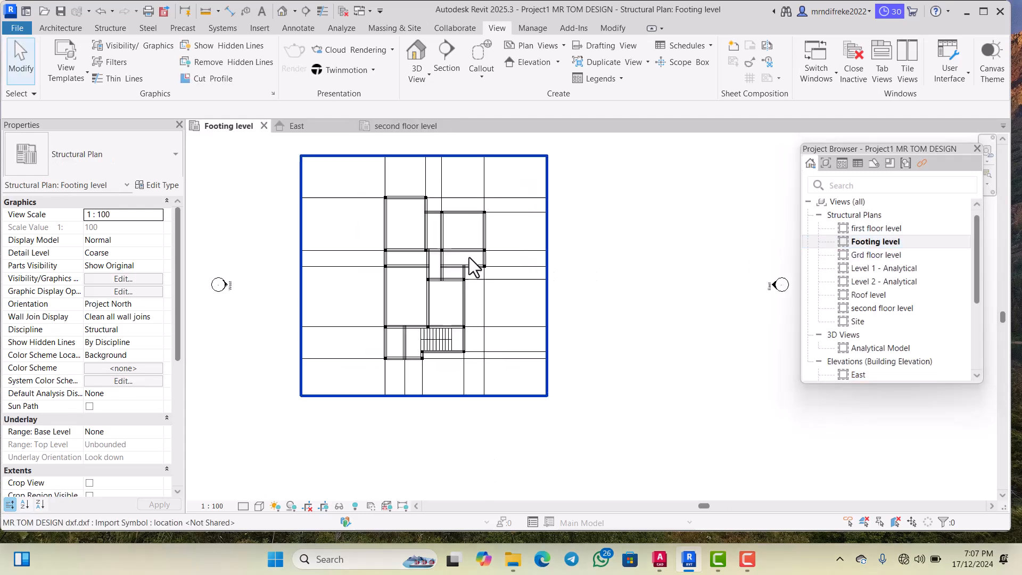
scroll(465, 261, "down", 2)
scroll(463, 262, "up", 2)
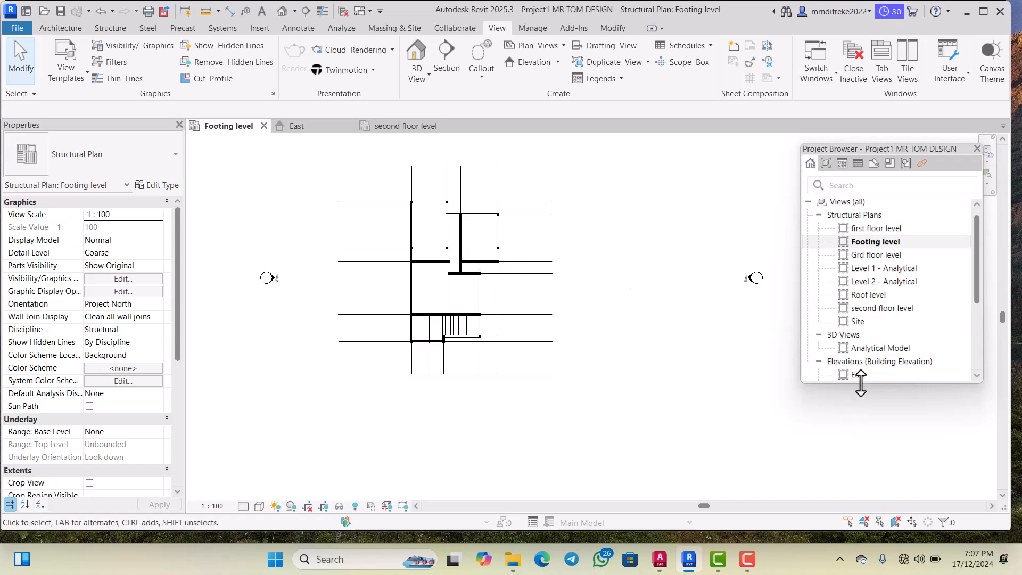
left_click_drag(860, 383, 861, 422)
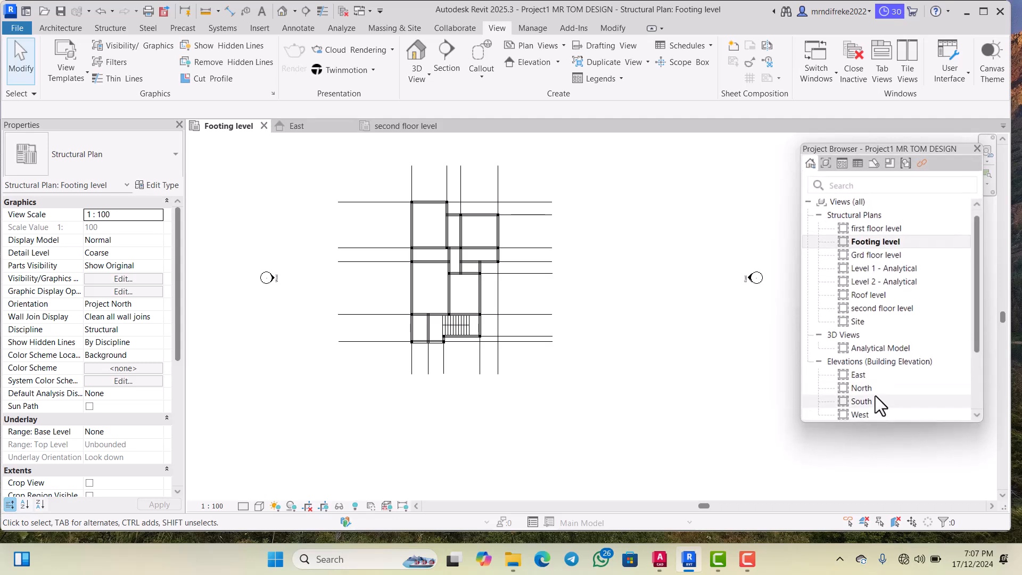
key("F9")
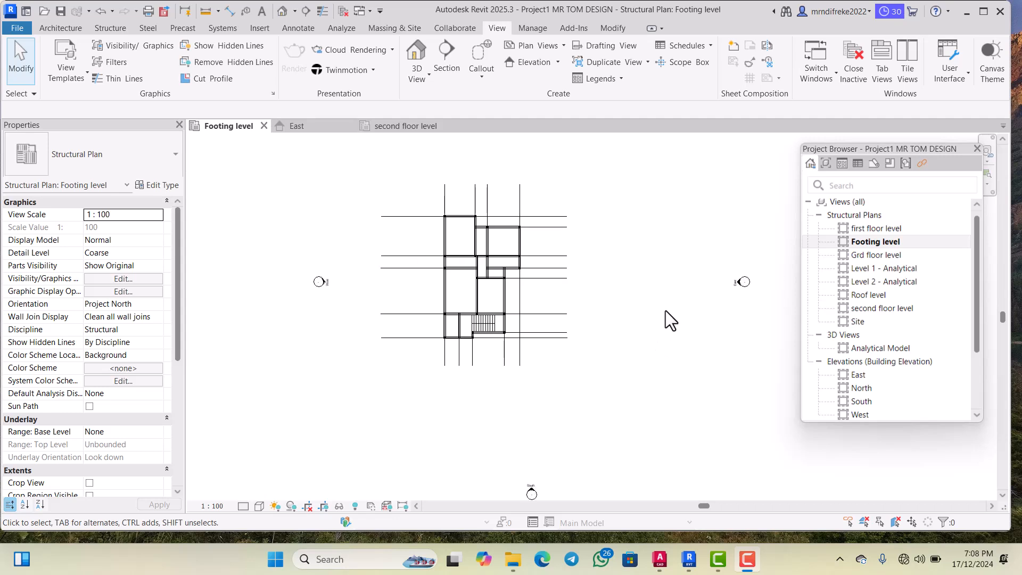
Draw a vertical grid line over the leftmost axis of the imported floor plan, from its lower end to slightly beyond its upper end
scroll(521, 274, "up", 2)
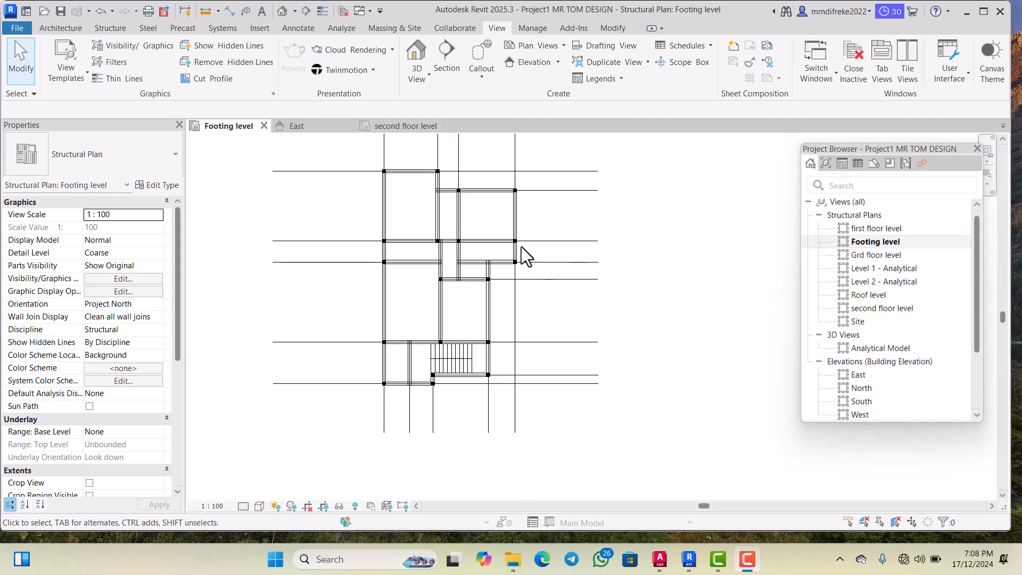
middle_click_drag(392, 248, 412, 250)
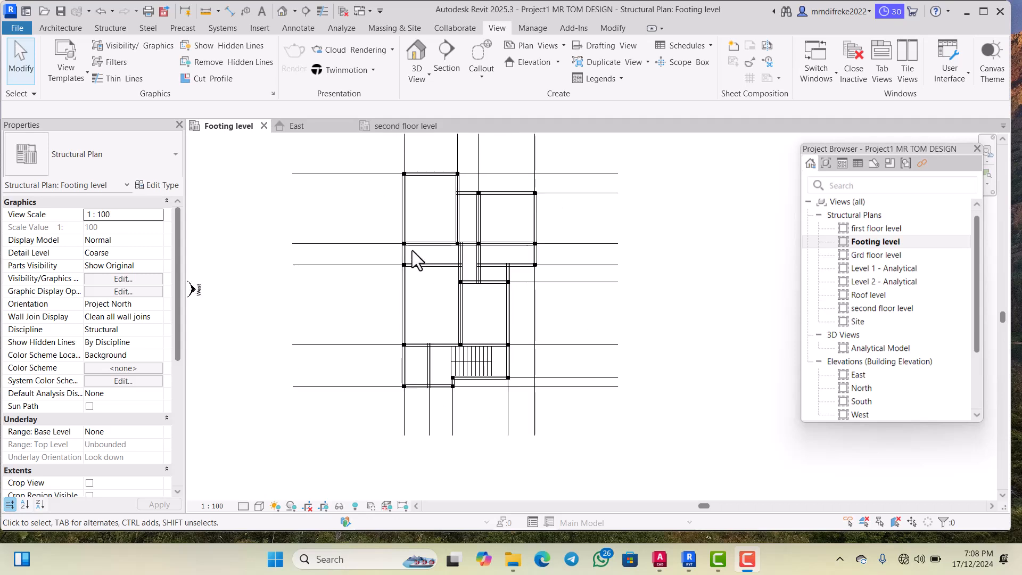
scroll(464, 247, "down", 1)
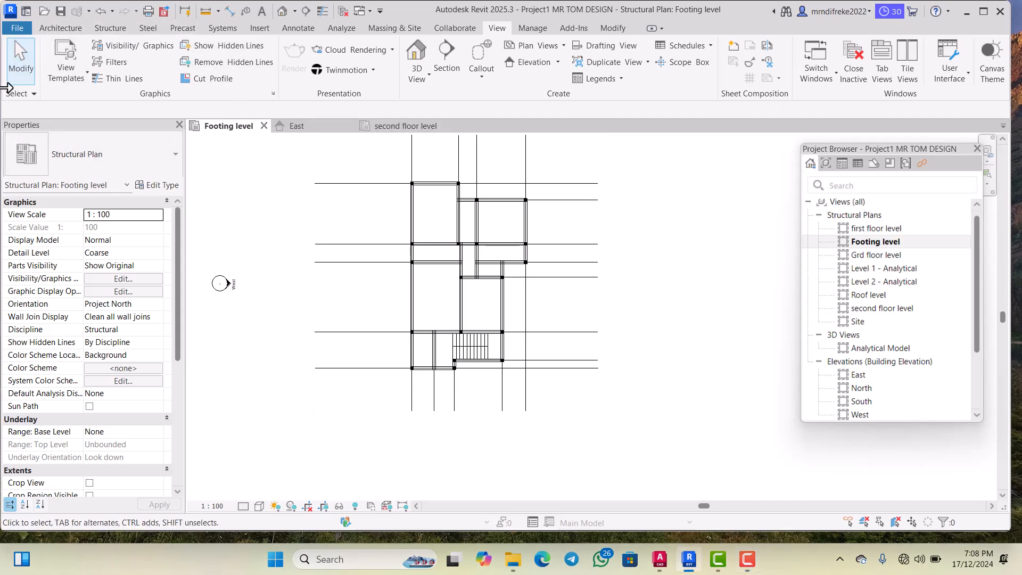
left_click(112, 29)
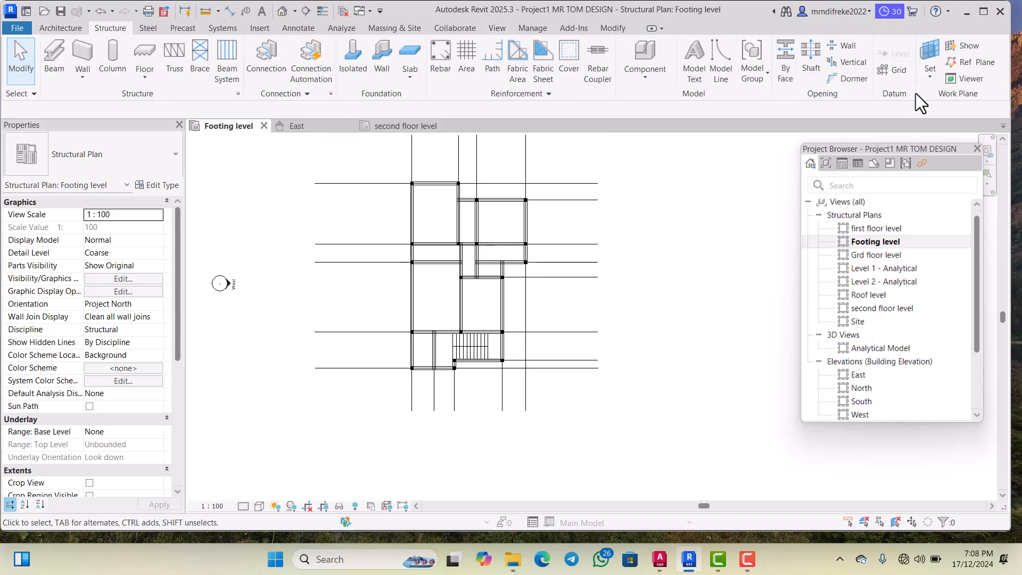
left_click(896, 71)
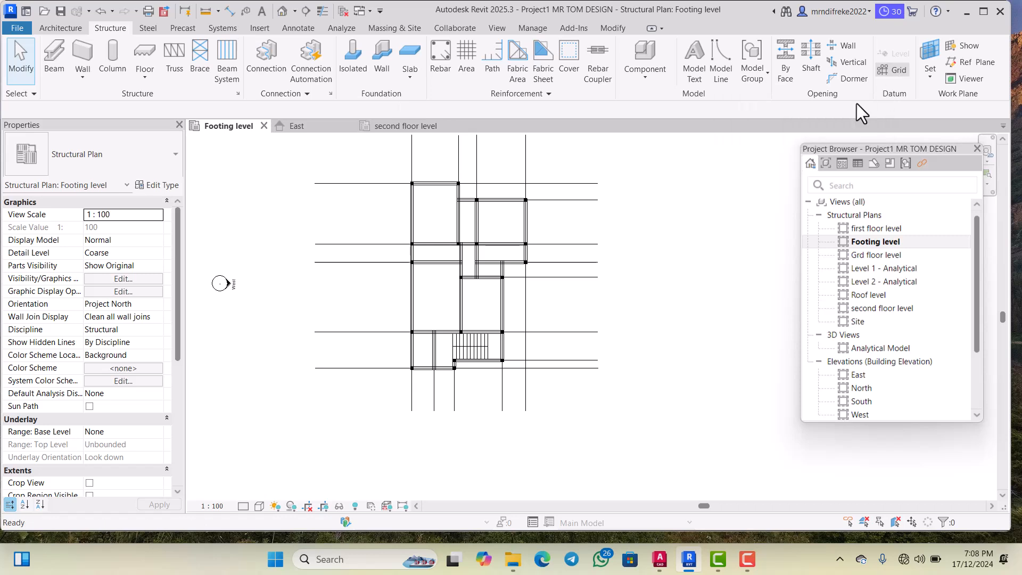
scroll(421, 383, "up", 3)
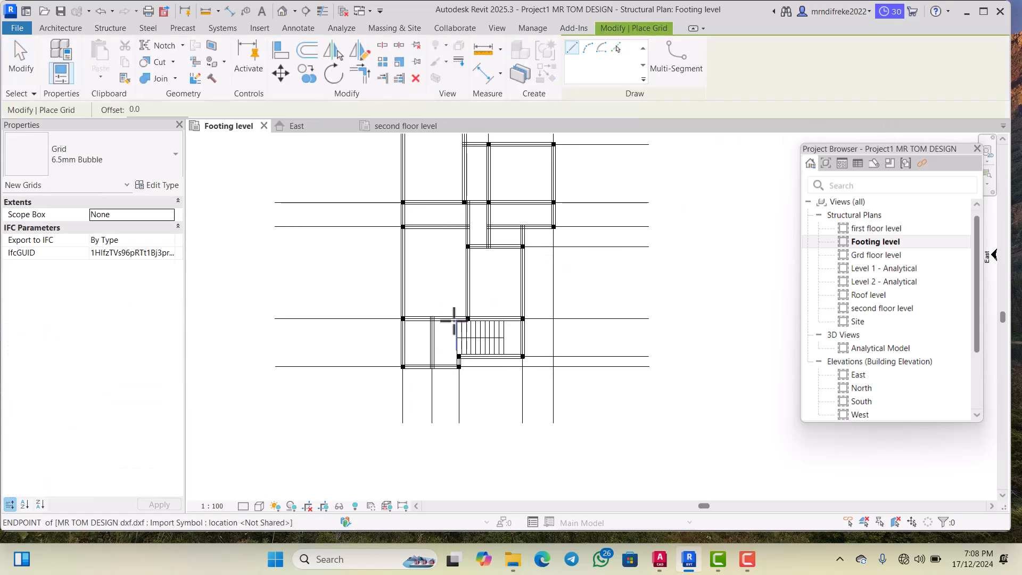
left_click(402, 419)
scroll(404, 395, "down", 3)
scroll(423, 219, "up", 2)
scroll(415, 305, "down", 1)
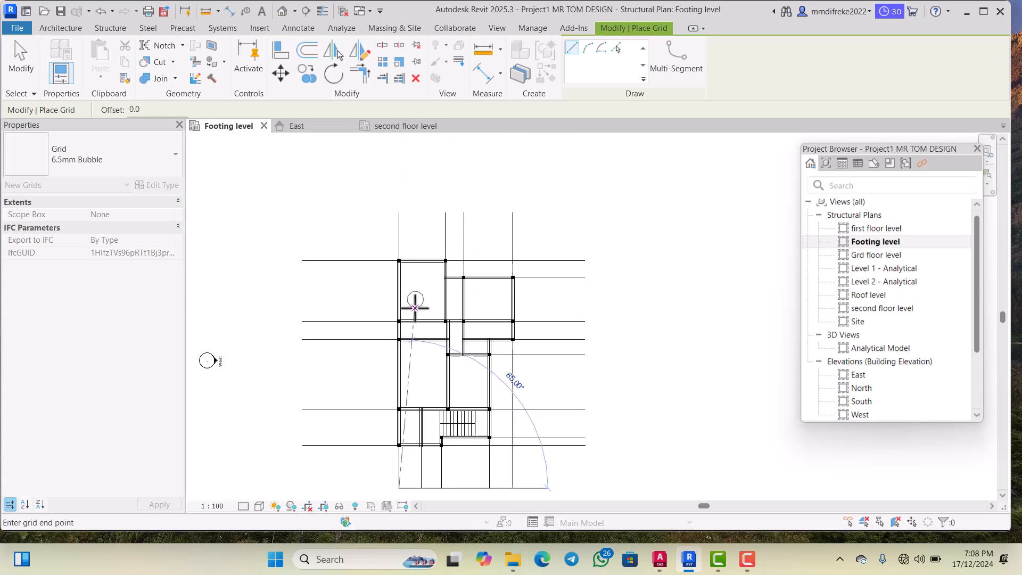
scroll(398, 189, "up", 2)
scroll(399, 256, "down", 2)
scroll(400, 193, "up", 3)
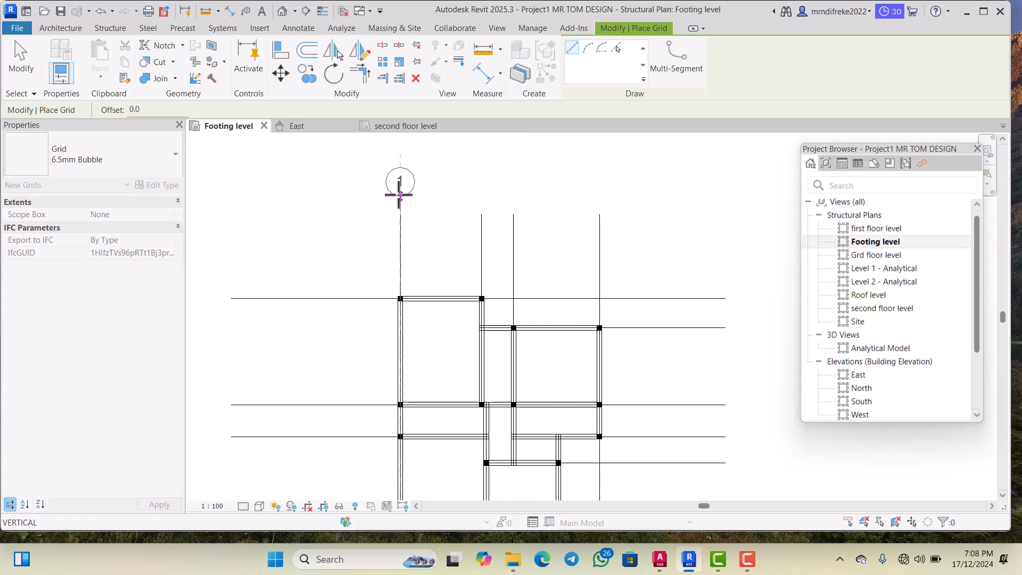
left_click(400, 190)
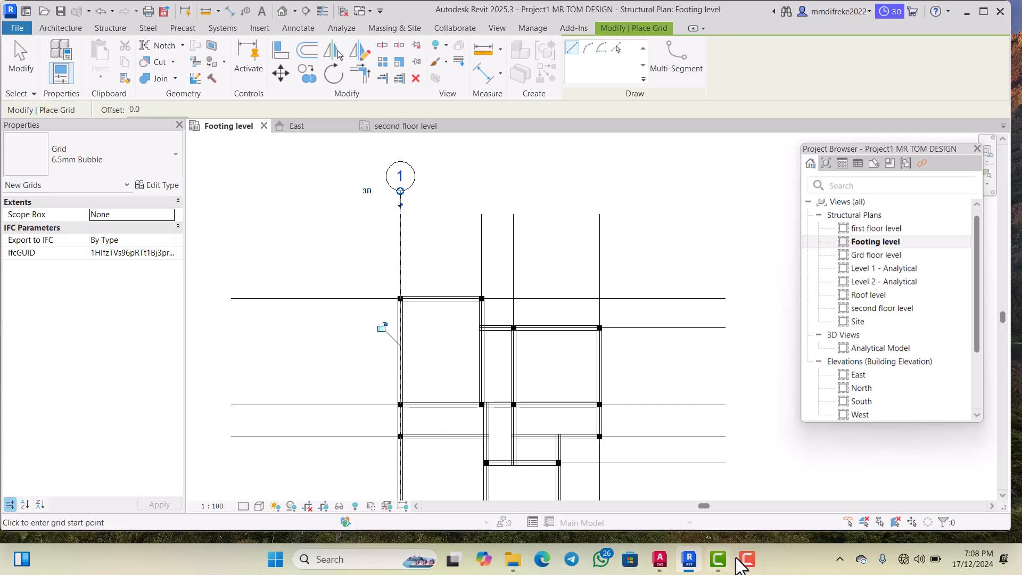
Switch to AutoCAD and examine the grid labels and axis layout on the floor beam drawing in MR TOM DESIGN.dwg
left_click(661, 563)
scroll(475, 309, "down", 3)
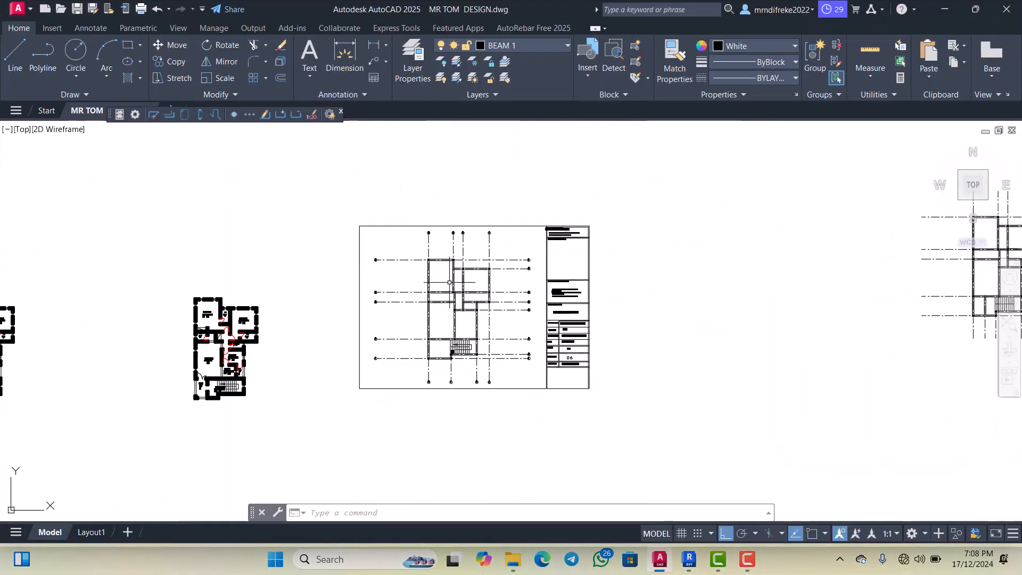
scroll(432, 229, "up", 6)
scroll(432, 230, "down", 6)
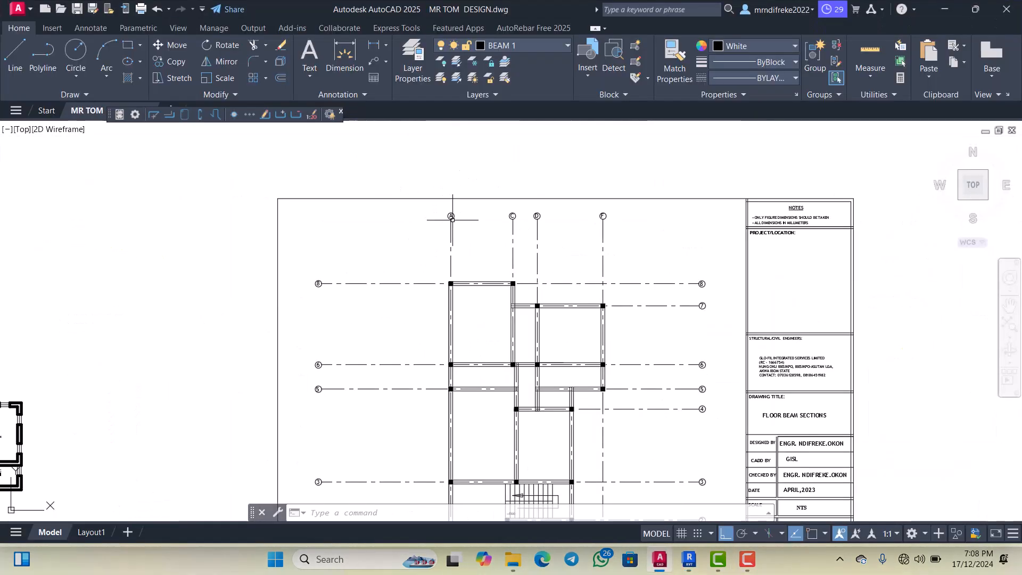
scroll(466, 335, "up", 6)
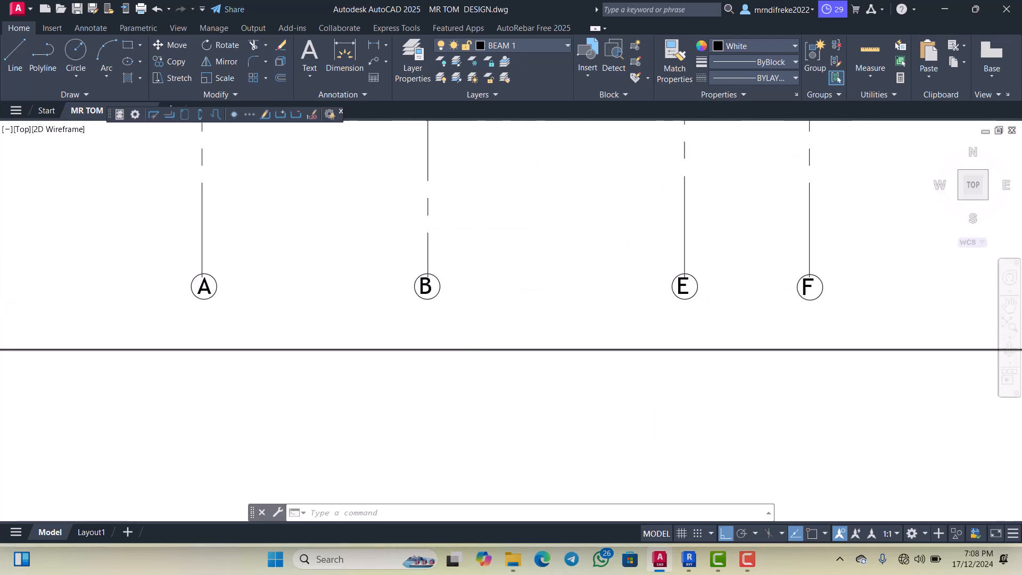
scroll(453, 355, "down", 12)
scroll(453, 355, "up", 8)
scroll(434, 319, "down", 2)
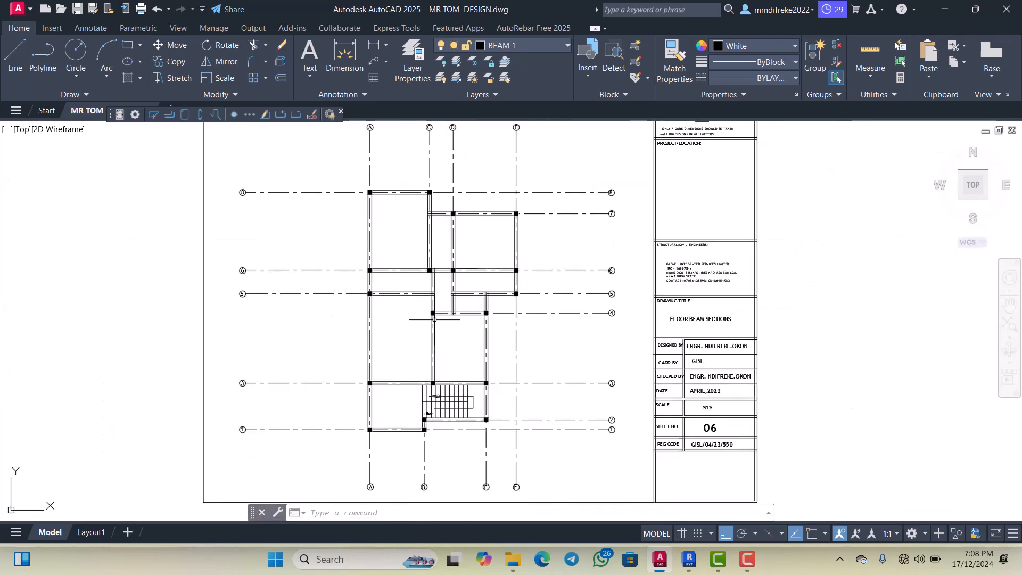
scroll(430, 179, "up", 6)
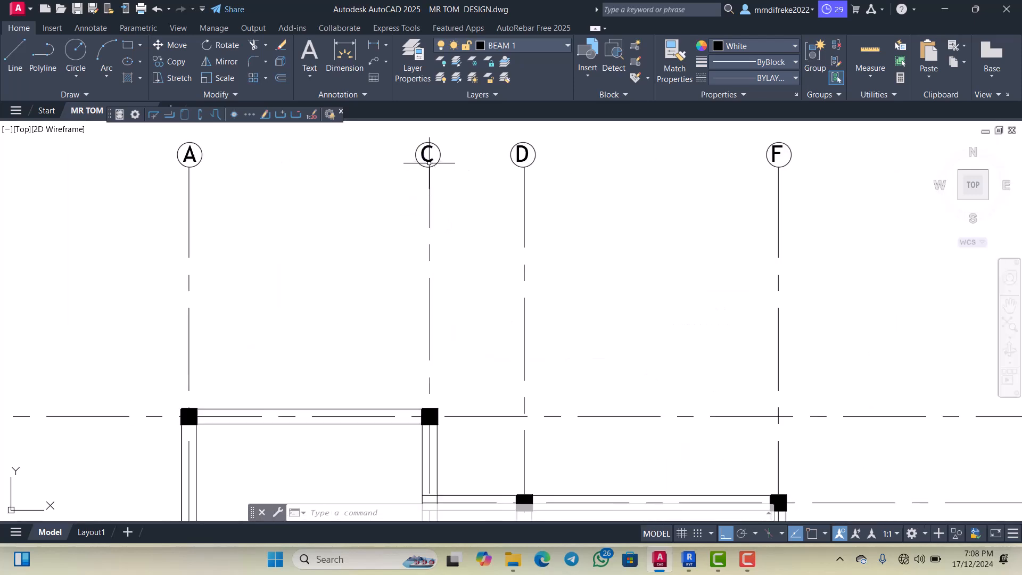
Examine the full floor beam layout, comparing the lettered axes above and below the plan with the numbered axes at its sides
scroll(431, 160, "down", 6)
scroll(435, 271, "up", 4)
scroll(420, 229, "down", 4)
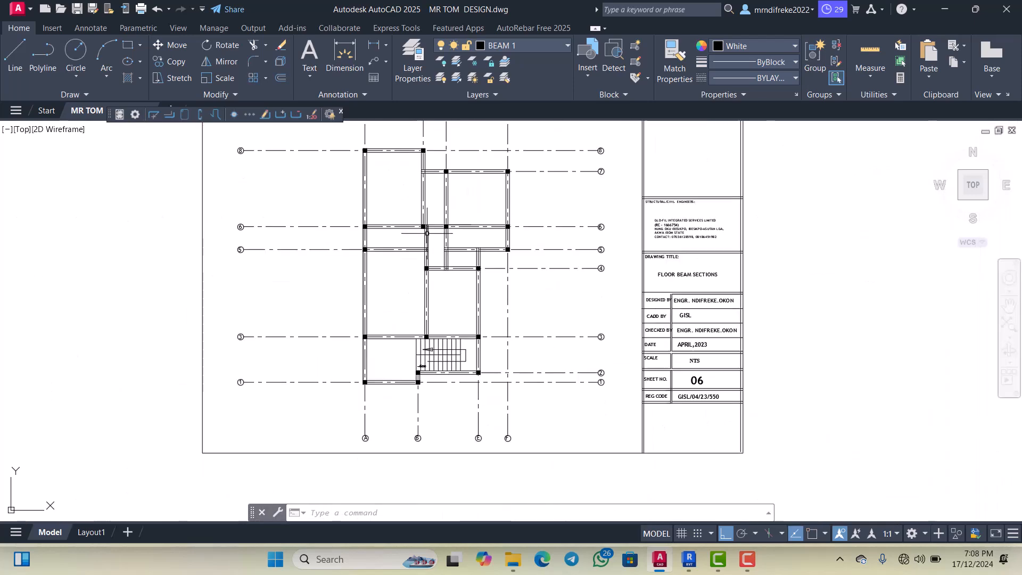
scroll(427, 233, "down", 4)
scroll(433, 194, "up", 8)
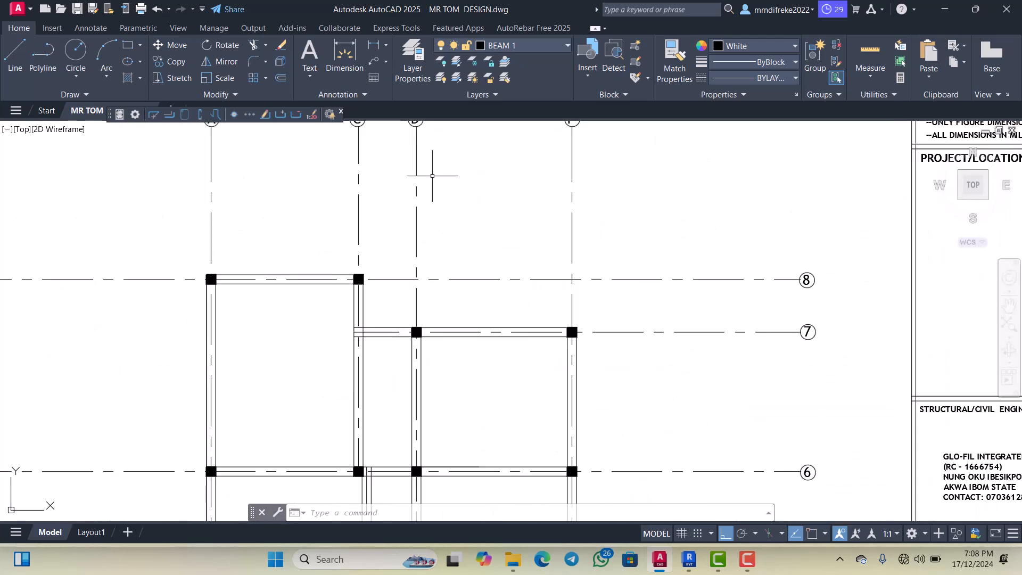
scroll(432, 176, "down", 4)
scroll(429, 160, "up", 2)
scroll(384, 172, "down", 5)
scroll(384, 273, "up", 5)
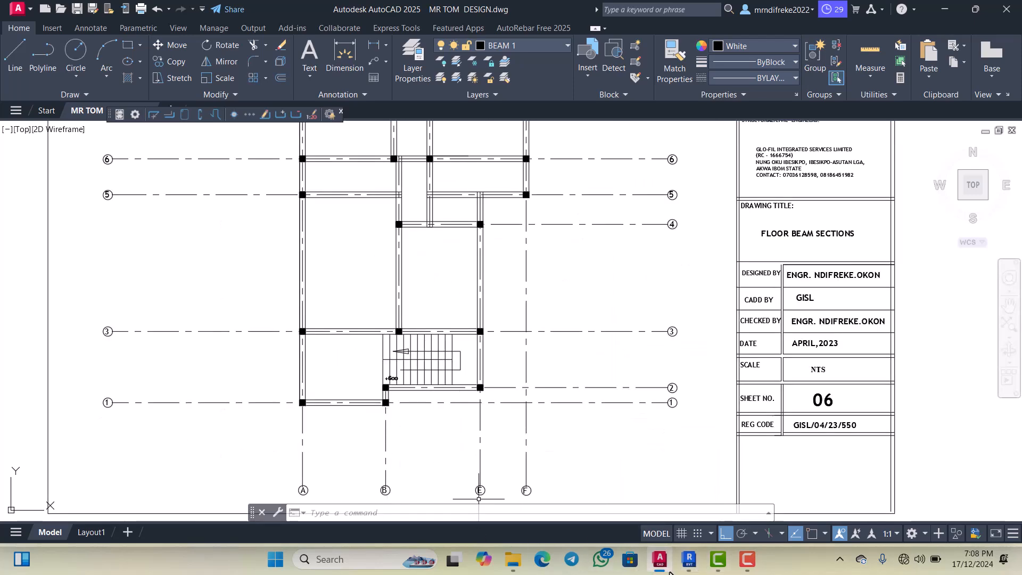
Switch to Revit, relabel the grid line on the leftmost axis as A, and end grid placement
left_click(684, 563)
scroll(399, 176, "up", 2)
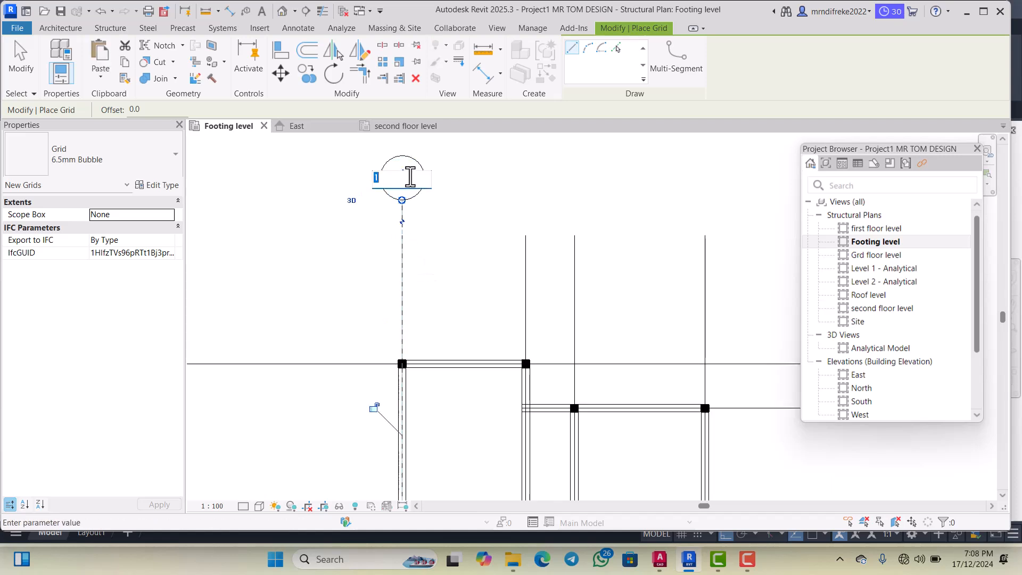
left_click(472, 212)
scroll(463, 210, "down", 5)
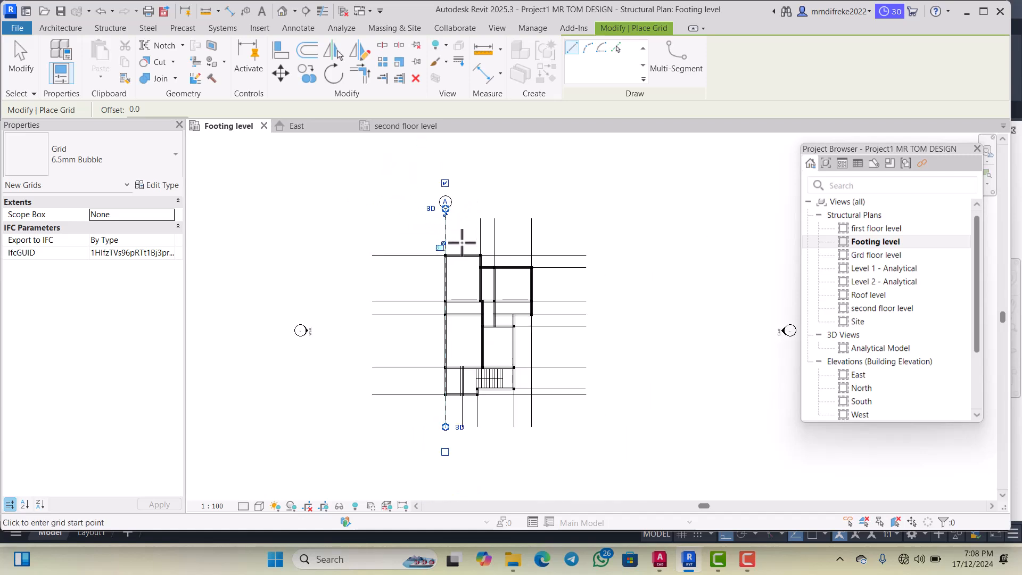
scroll(450, 287, "up", 4)
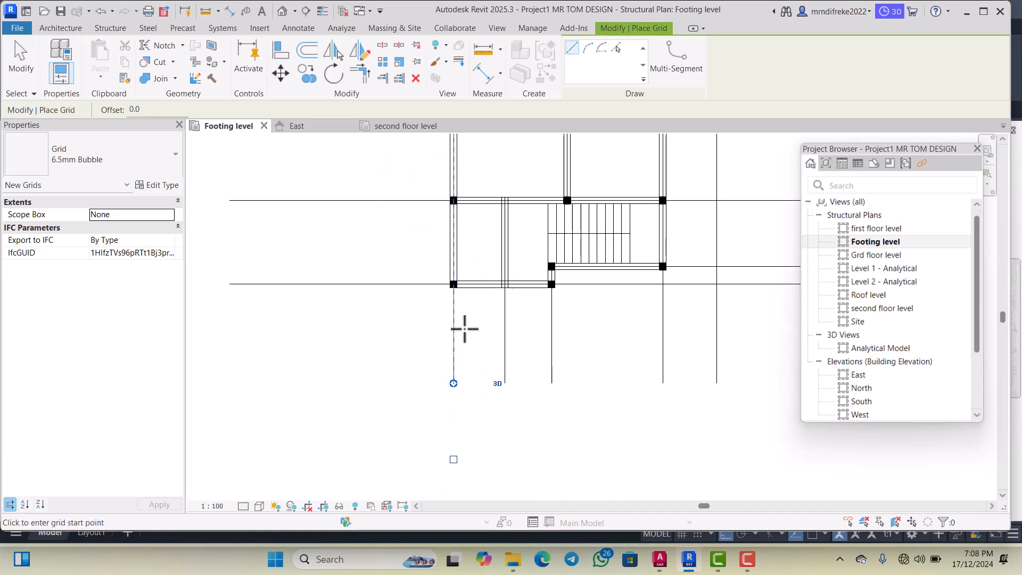
left_click(17, 66)
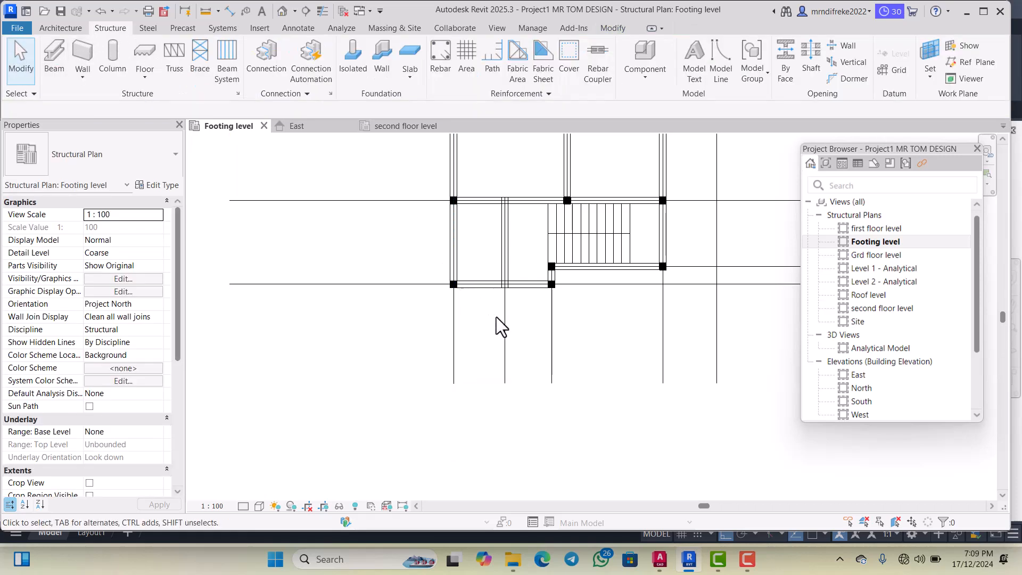
Start the Grid tool and examine the imported plan for the vertical column axis that follows grid A
scroll(503, 327, "down", 2)
scroll(541, 318, "down", 2)
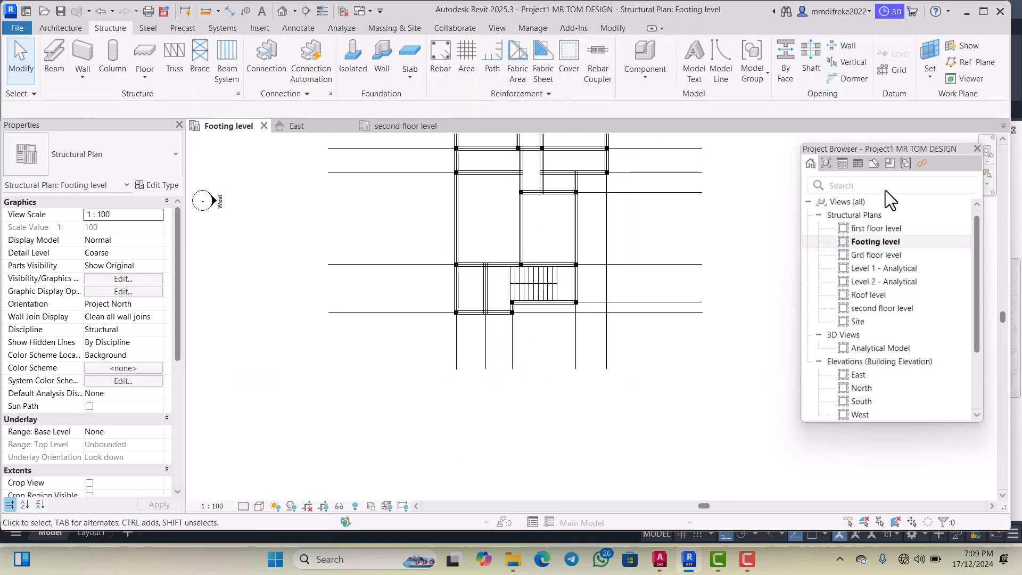
left_click(895, 65)
scroll(514, 319, "down", 3)
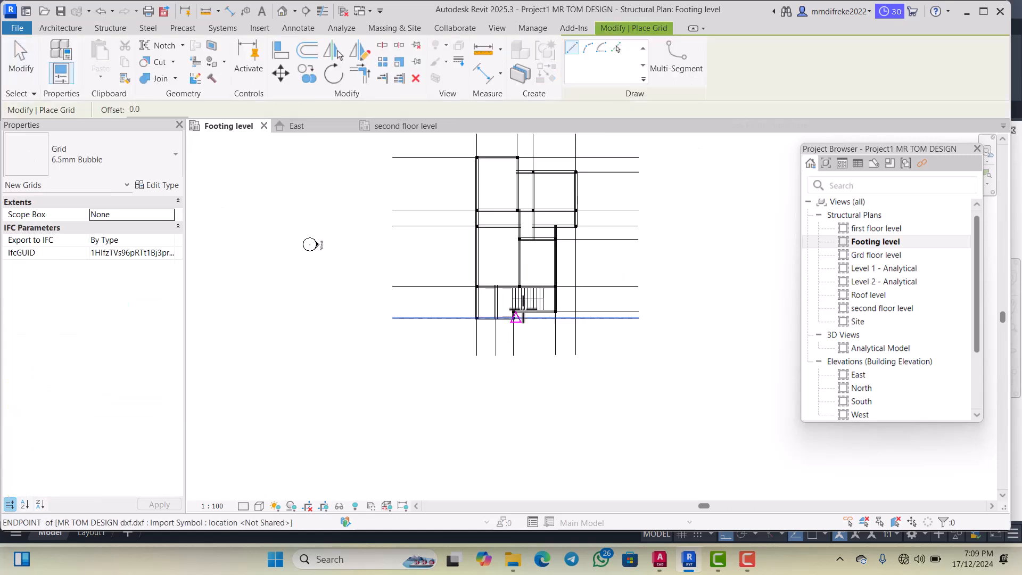
scroll(520, 201, "up", 5)
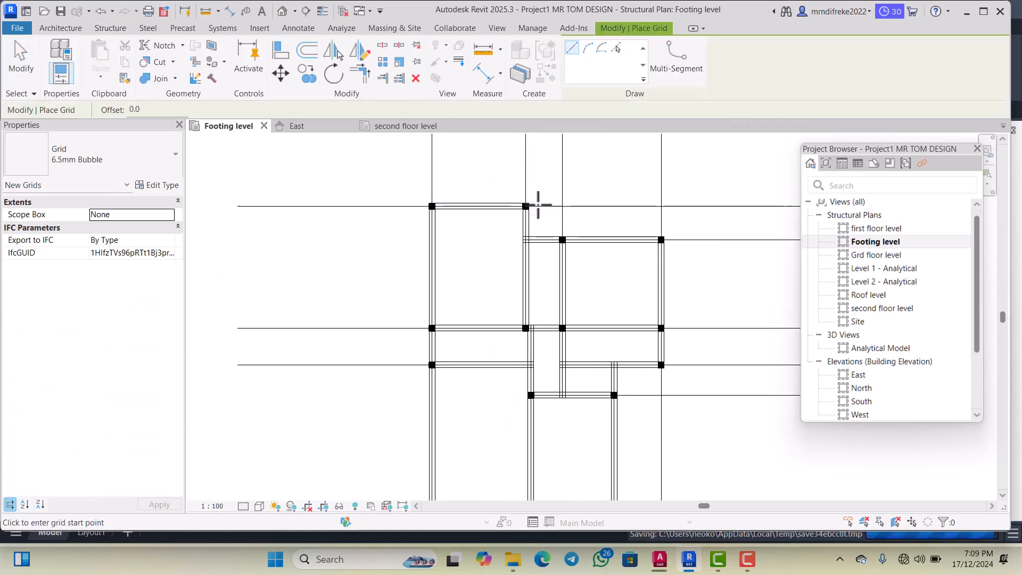
scroll(537, 256, "down", 2)
scroll(521, 365, "up", 3)
scroll(526, 250, "down", 5)
scroll(531, 369, "up", 3)
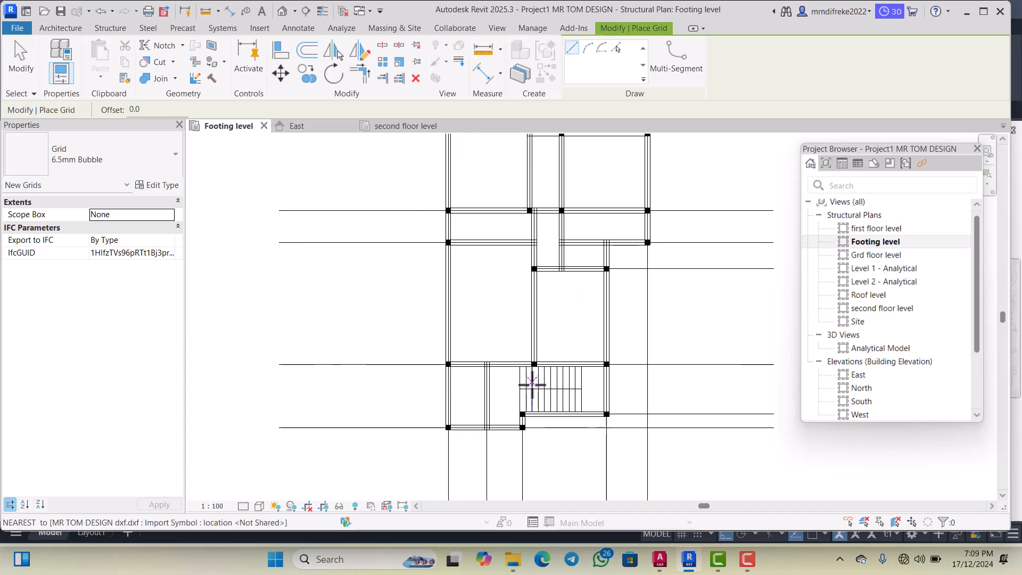
scroll(532, 384, "up", 3)
scroll(531, 285, "down", 3)
scroll(524, 371, "up", 3)
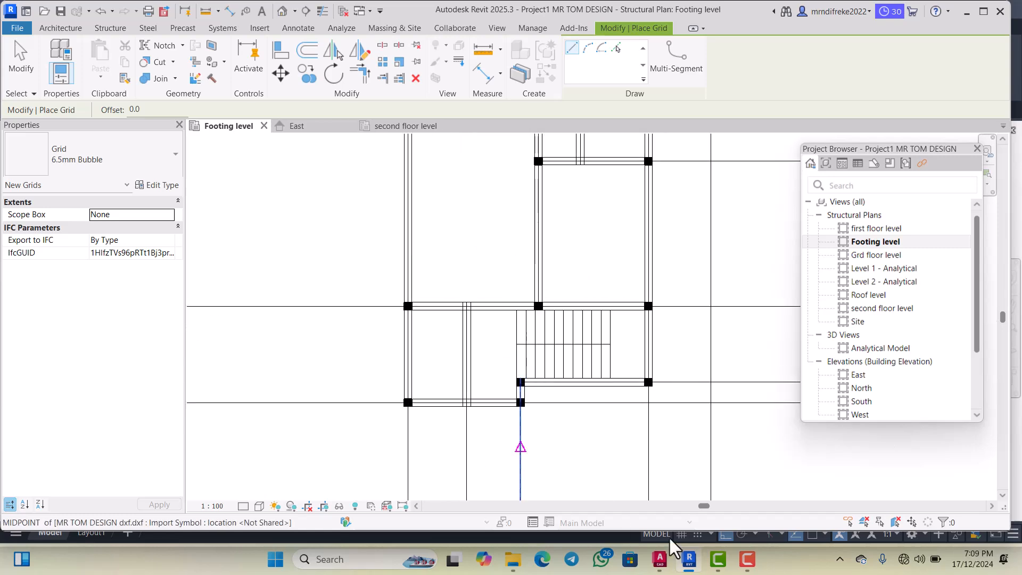
Switch to AutoCAD and check the letter labels at the lower ends of the vertical axes
left_click(659, 559)
scroll(640, 520, "down", 3)
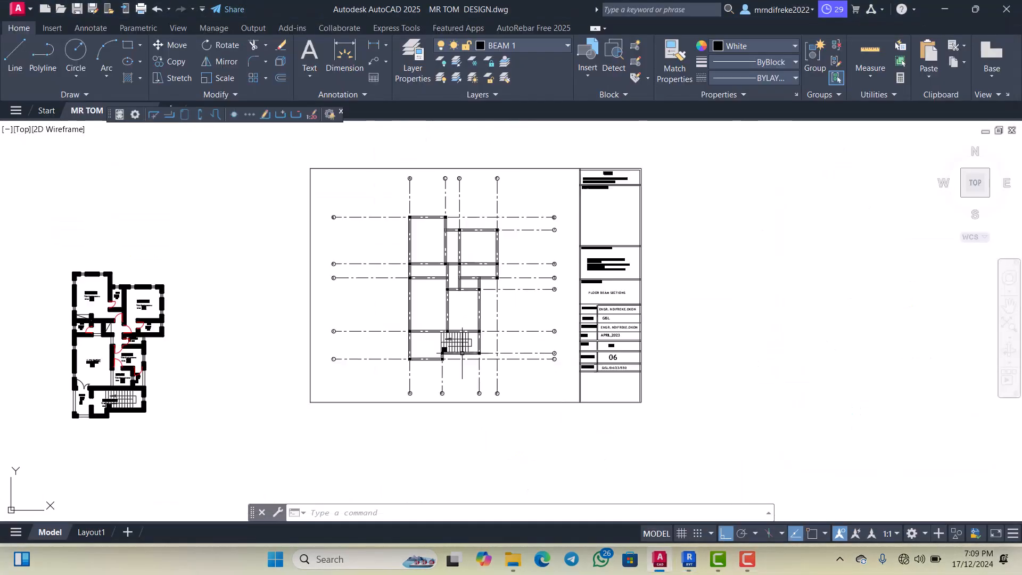
scroll(458, 392, "up", 6)
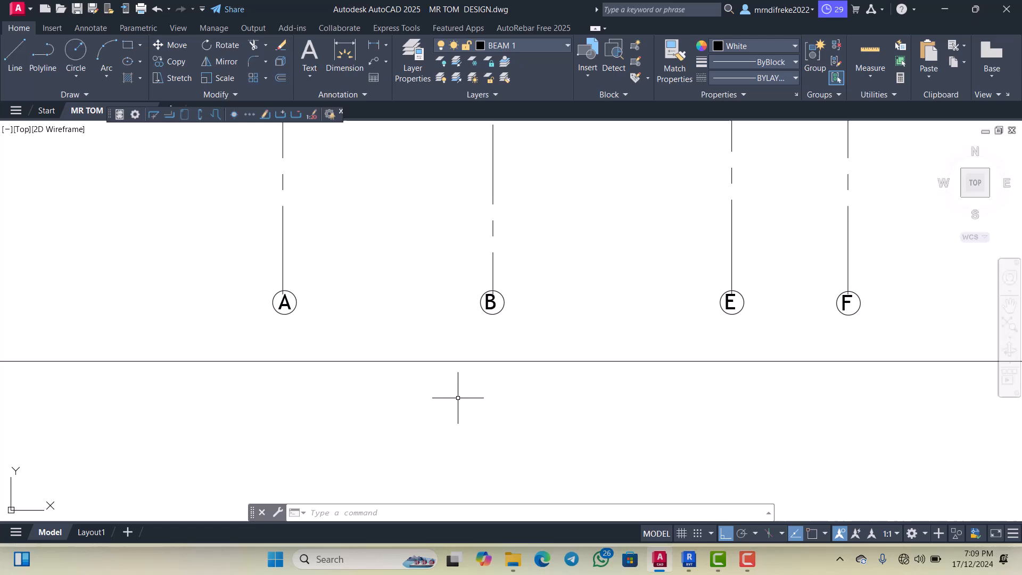
Switch to Revit and draw a vertical grid line through the columns at the stair's left edge, from the axis's lower end level with grid A's top
left_click(692, 563)
scroll(536, 339, "up", 3)
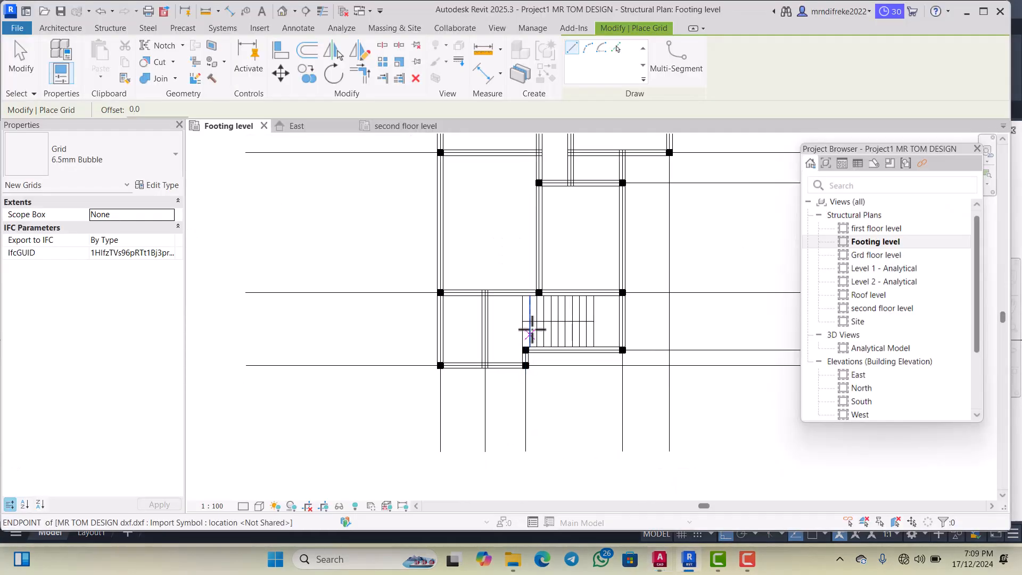
scroll(522, 395, "up", 2)
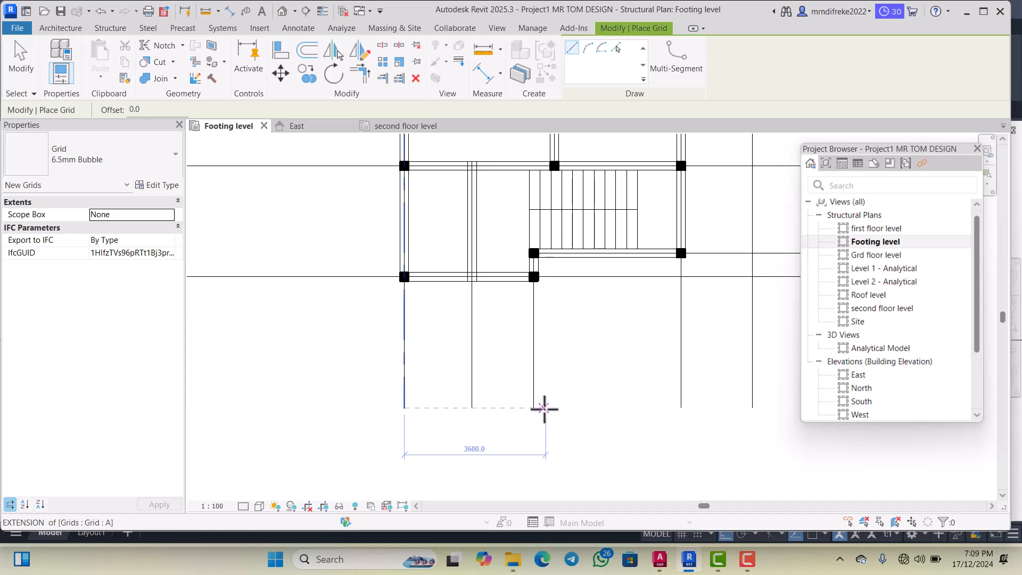
left_click(535, 405)
scroll(538, 365, "down", 5)
scroll(535, 269, "down", 5)
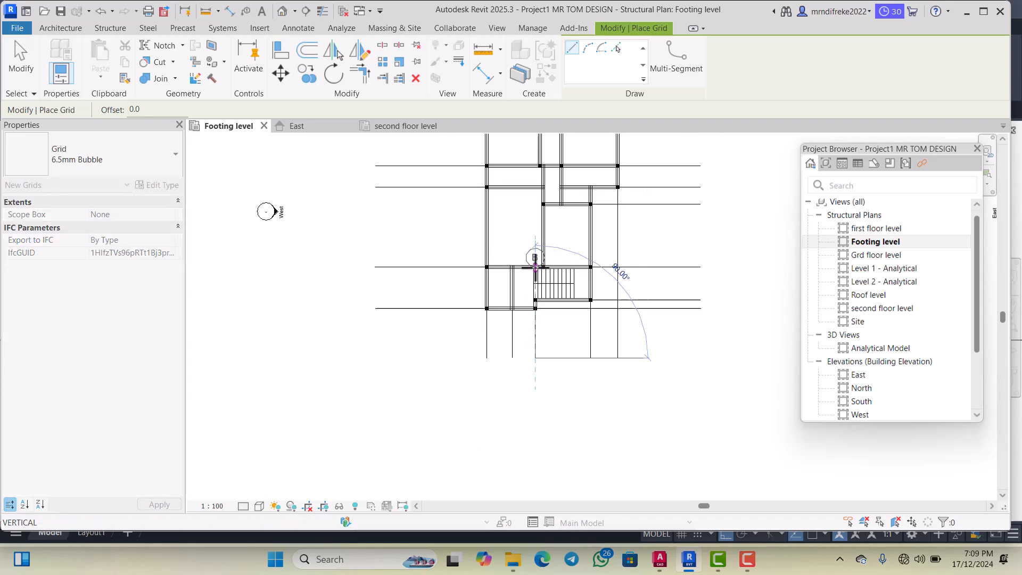
scroll(527, 197, "up", 3)
scroll(526, 184, "up", 1)
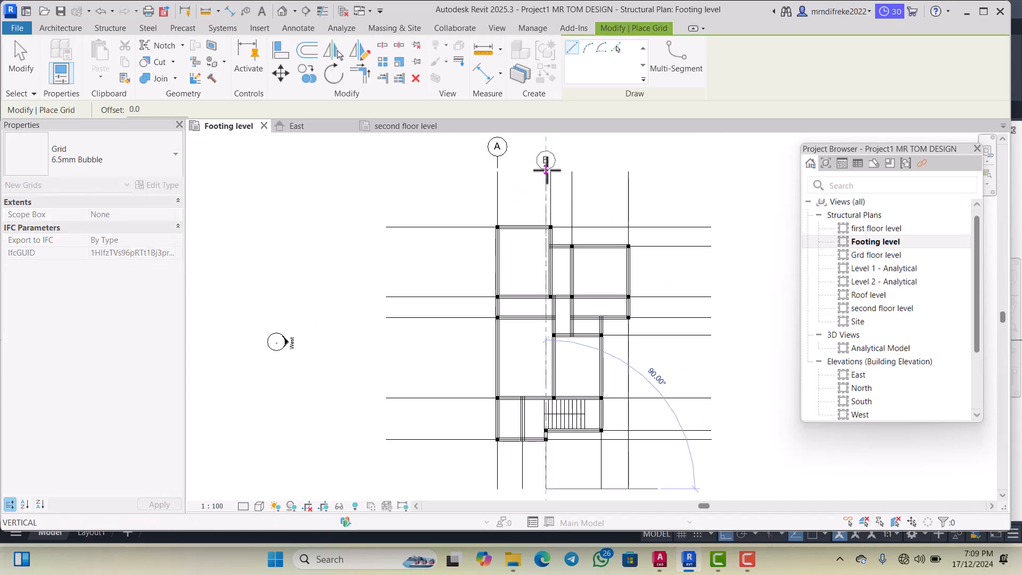
scroll(551, 216, "down", 1)
scroll(554, 170, "up", 1)
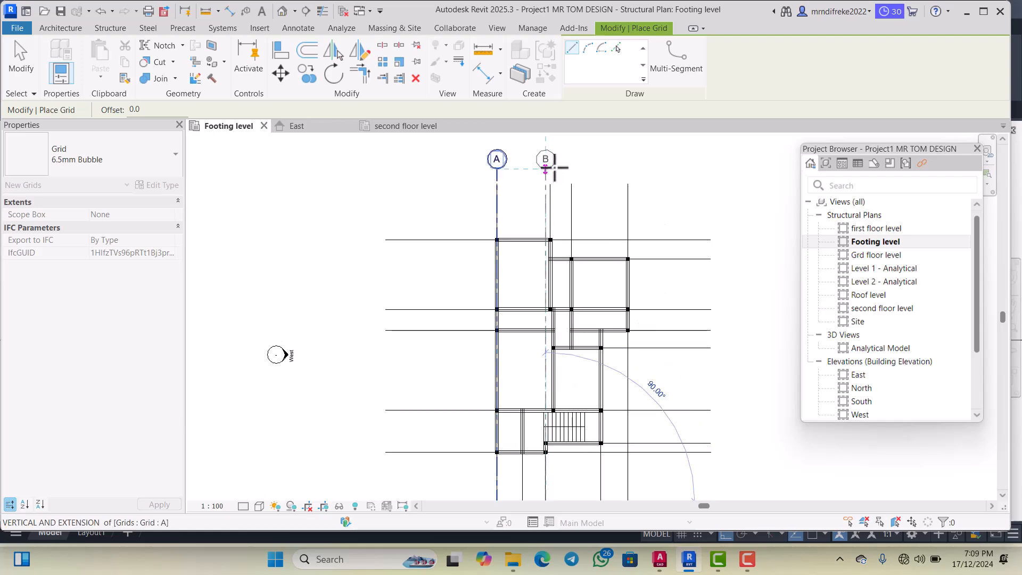
left_click(553, 169)
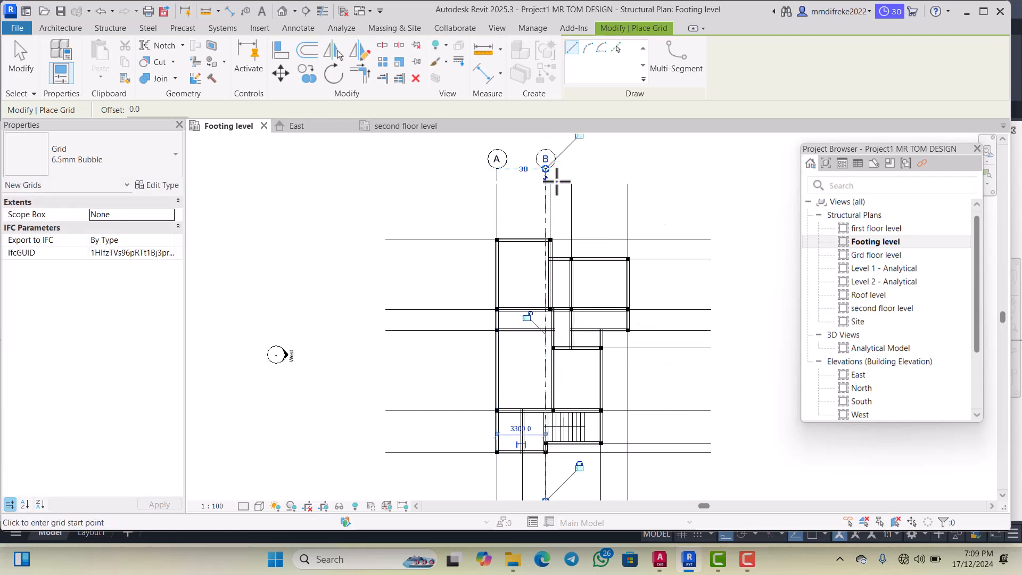
left_click(11, 55)
Check how grid line B runs past the columns and beams along the height of the plan
scroll(492, 279, "down", 1)
scroll(529, 332, "up", 1)
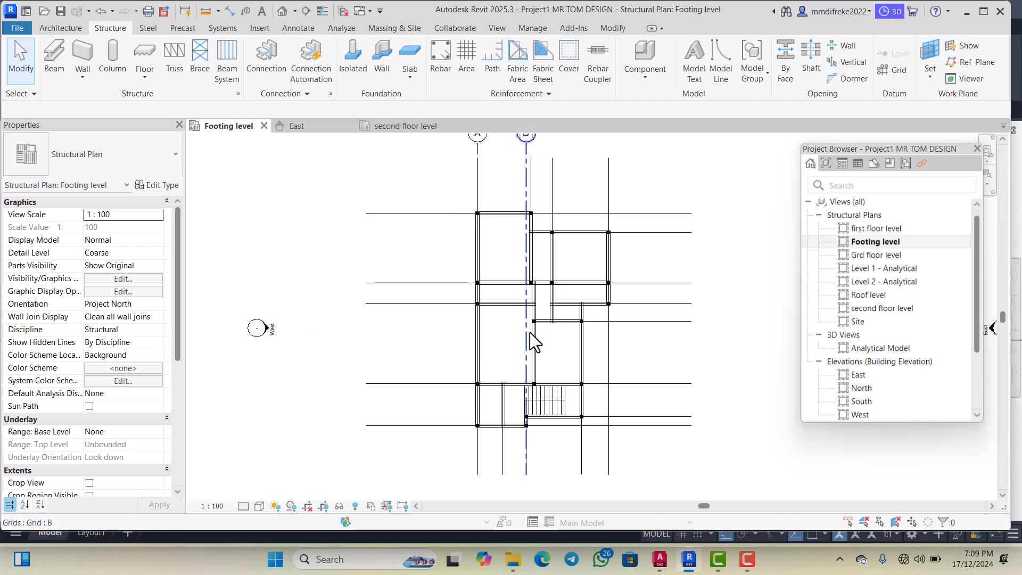
scroll(530, 343, "up", 1)
scroll(526, 283, "down", 1)
scroll(531, 374, "up", 1)
scroll(531, 373, "down", 1)
scroll(525, 228, "up", 3)
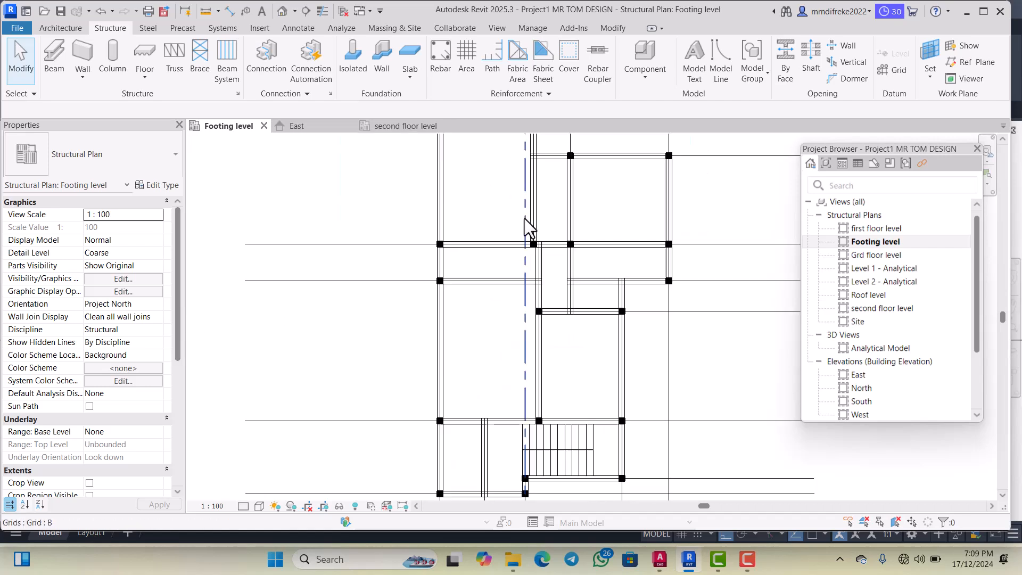
scroll(537, 271, "up", 1)
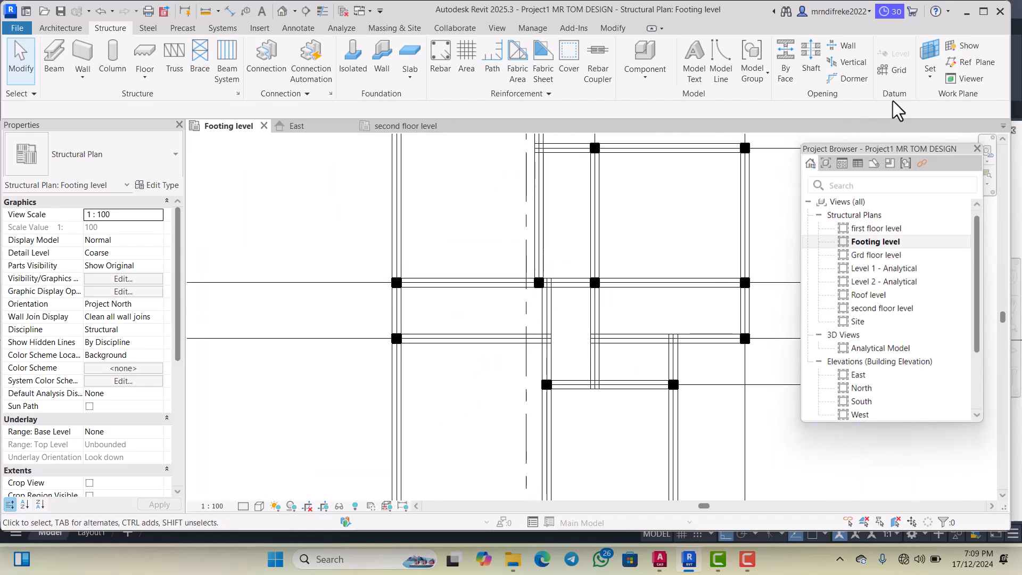
Draw a vertical grid line from the upper-left room's lower-right column up through its upper-right column, ending level with grid A's top
key("g")
key("r")
scroll(540, 281, "up", 3)
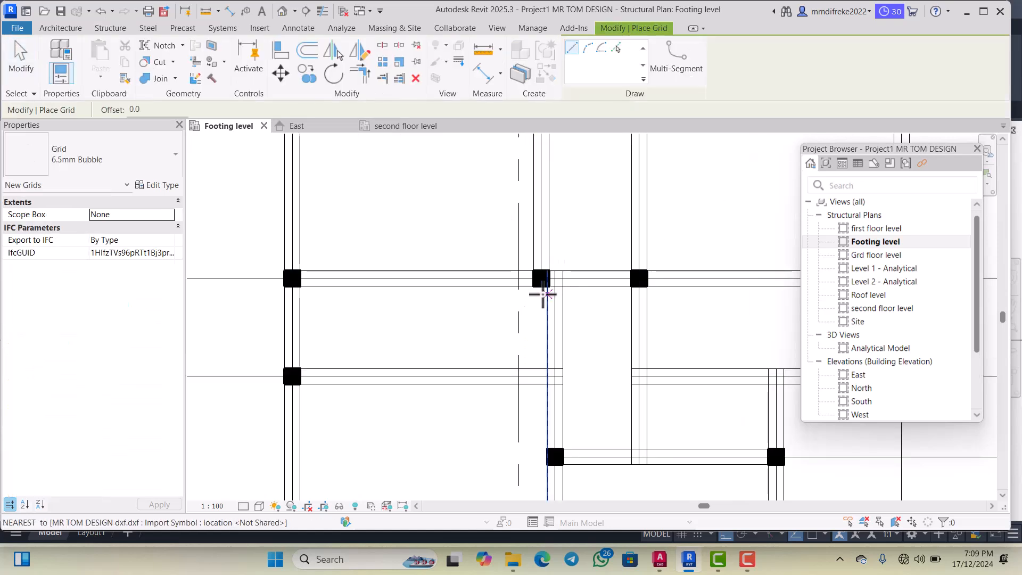
left_click(539, 276)
scroll(538, 324, "down", 5)
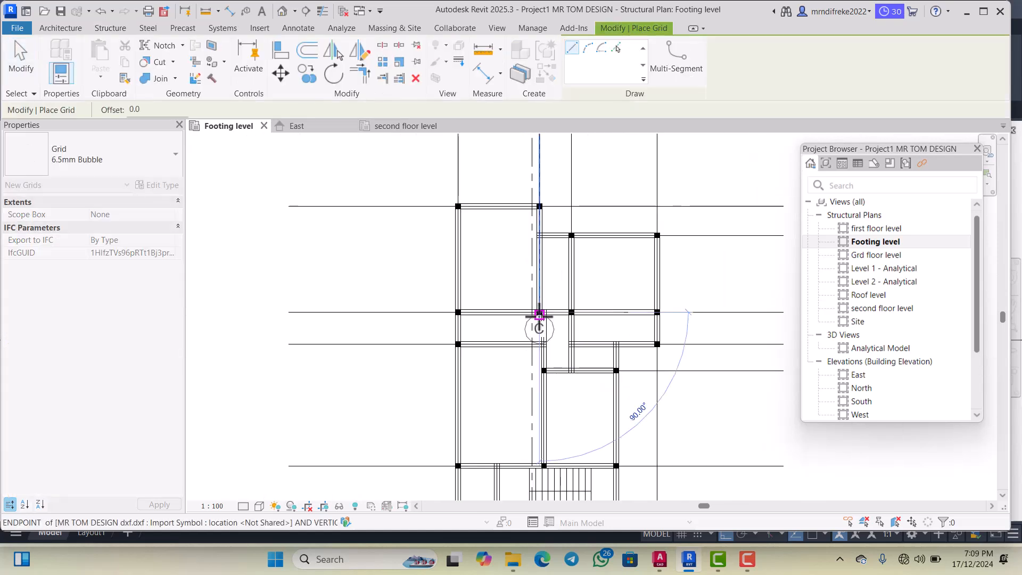
scroll(538, 186, "up", 1)
scroll(537, 241, "up", 1)
scroll(534, 266, "down", 2)
scroll(532, 160, "up", 2)
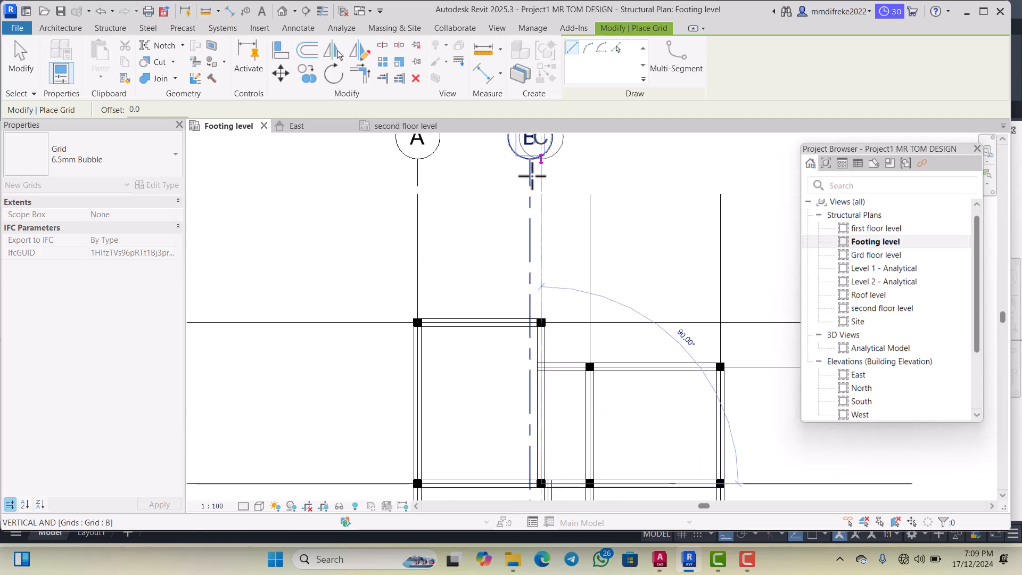
scroll(538, 239, "down", 2)
scroll(539, 196, "up", 2)
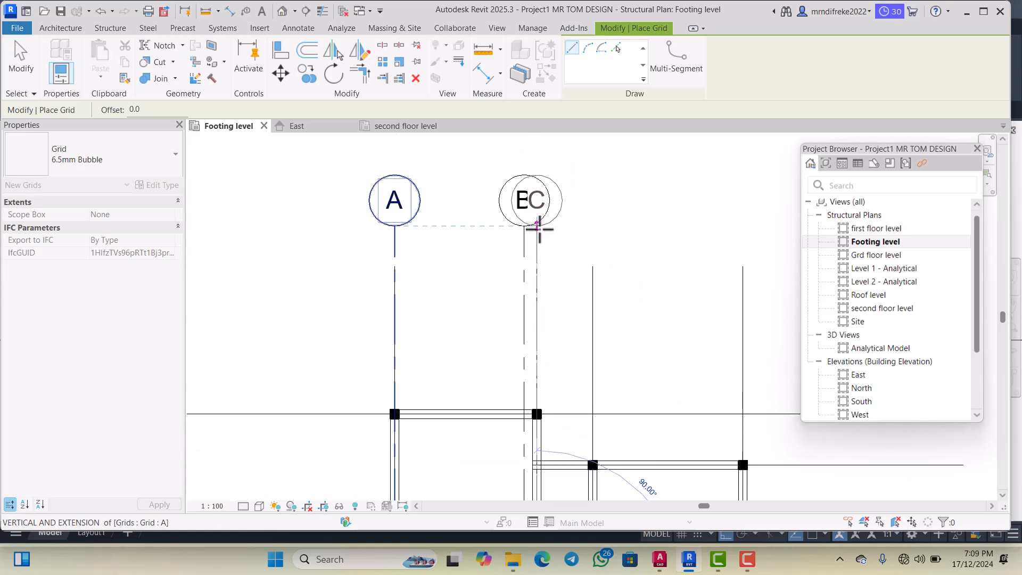
left_click(539, 229)
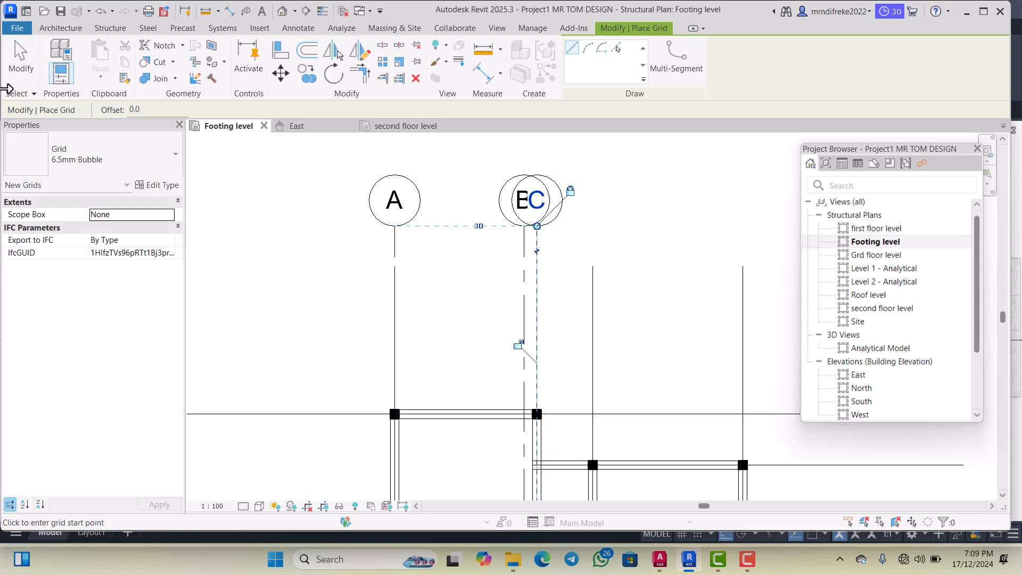
left_click(20, 60)
Draw a vertical grid line from the middle column above the staircase upward, ending slightly below the tops of the existing grid lines
scroll(501, 238, "down", 4)
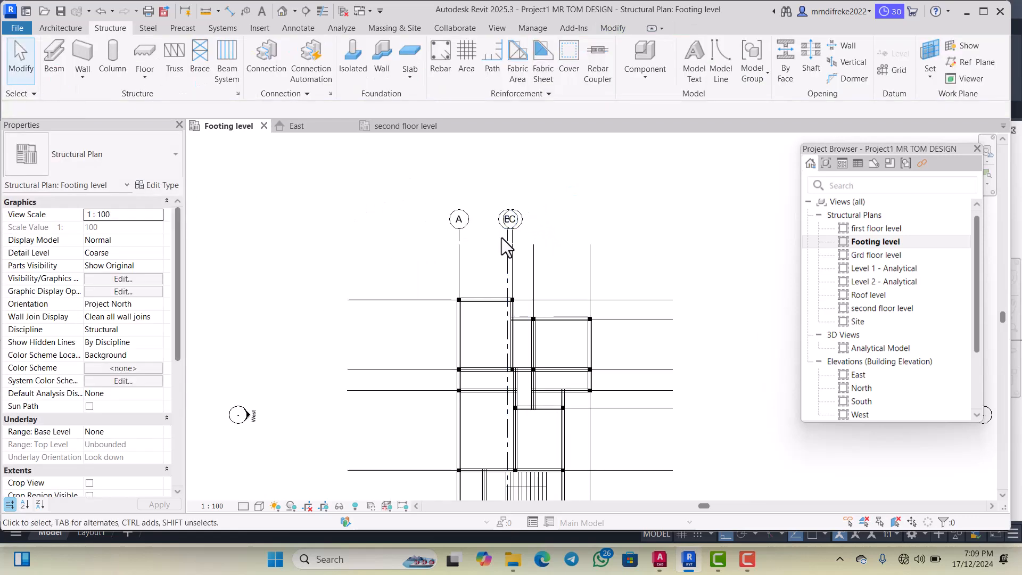
scroll(510, 338, "up", 4)
scroll(517, 266, "down", 4)
scroll(525, 343, "up", 4)
scroll(509, 282, "down", 5)
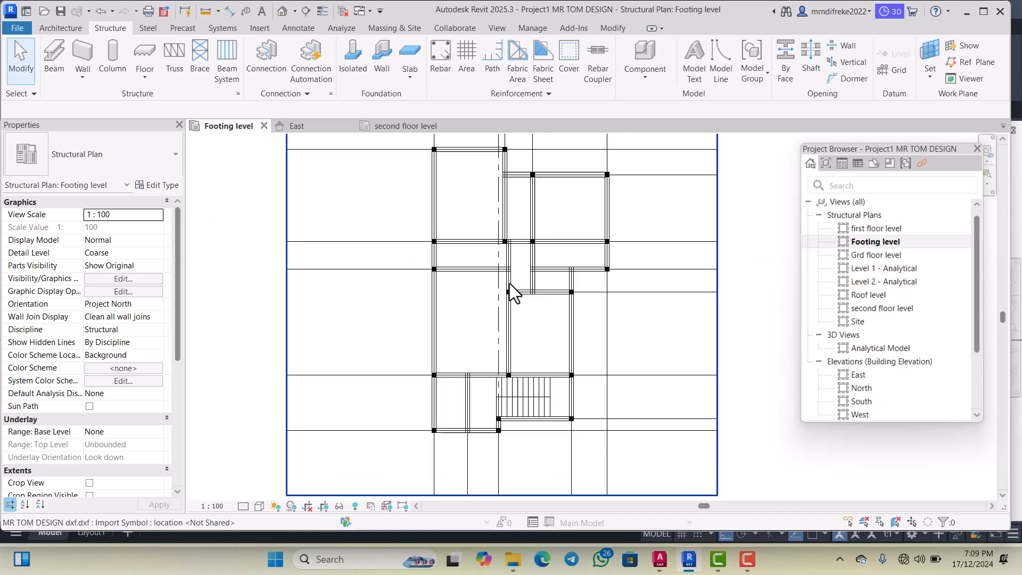
scroll(512, 373, "up", 5)
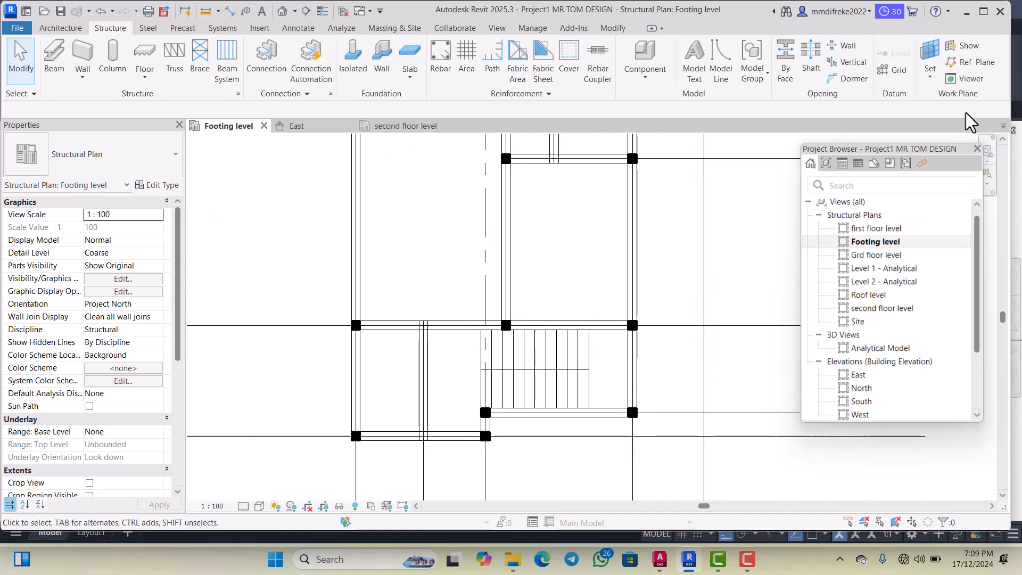
left_click(894, 71)
scroll(506, 329, "up", 4)
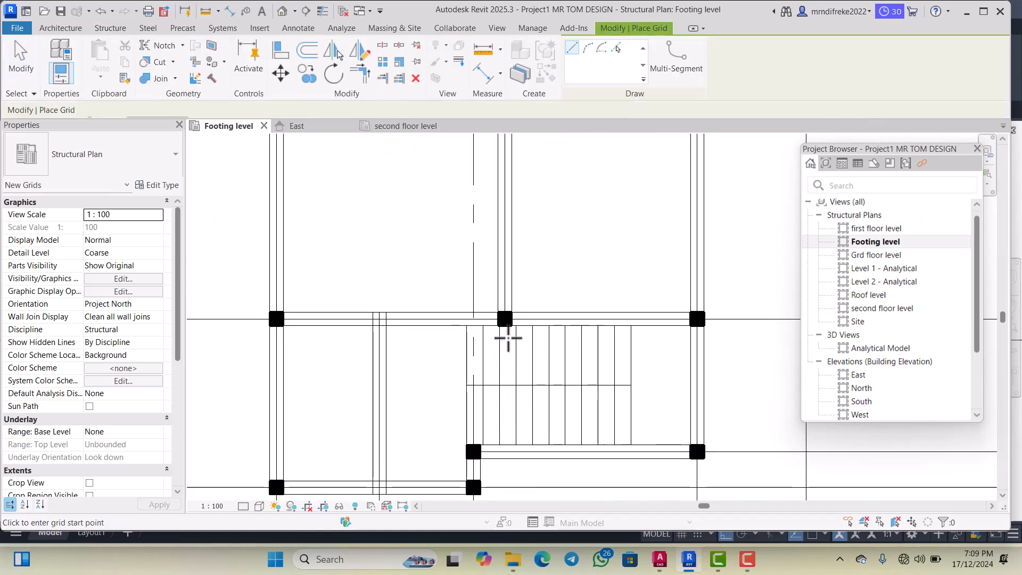
left_click(504, 312)
scroll(506, 351, "down", 5)
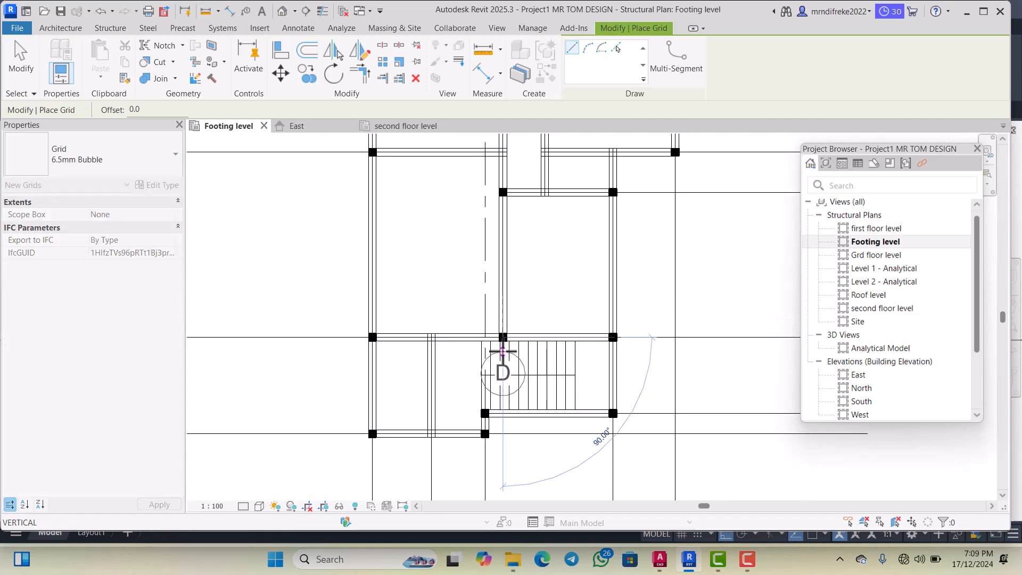
scroll(514, 226, "up", 2)
scroll(500, 341, "down", 3)
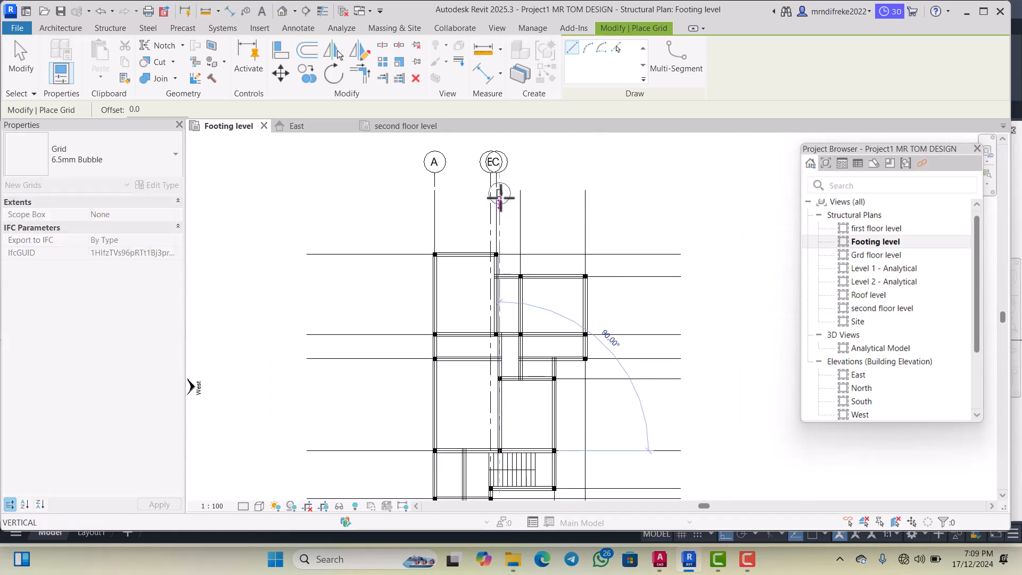
scroll(501, 171, "up", 5)
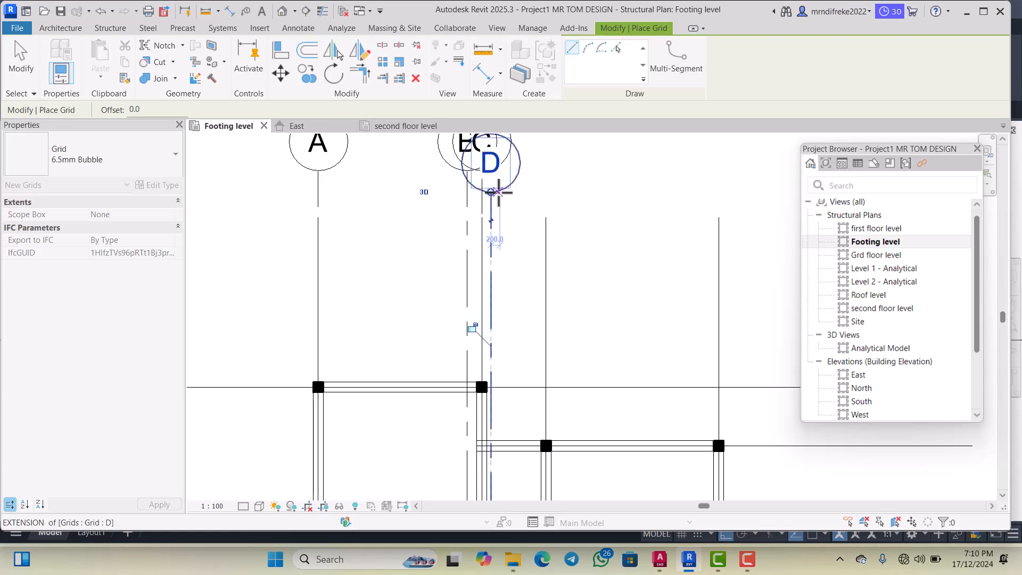
Finish placing grids and rename the newest grid line beside grid C as C'
left_click(497, 193)
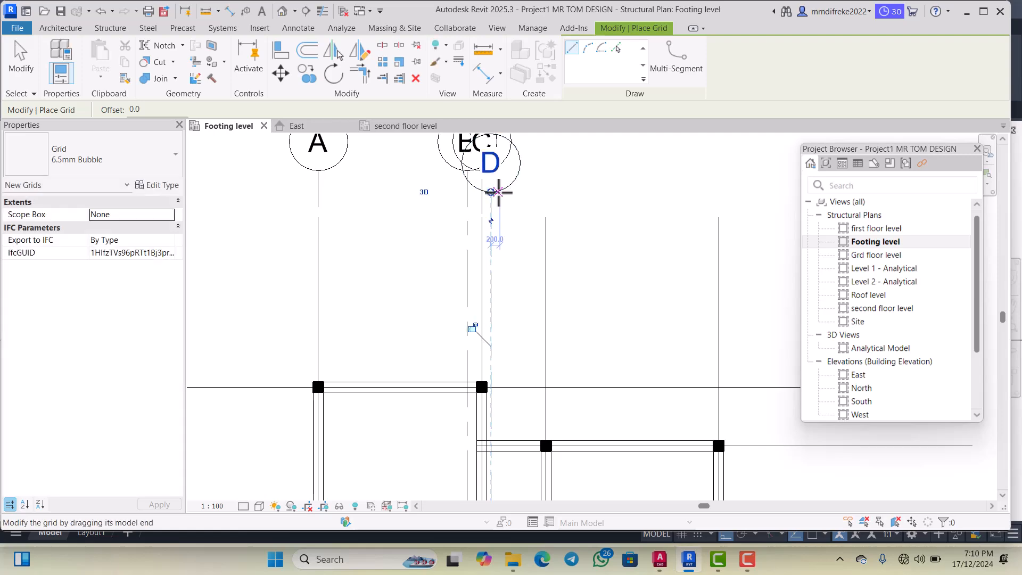
left_click(22, 69)
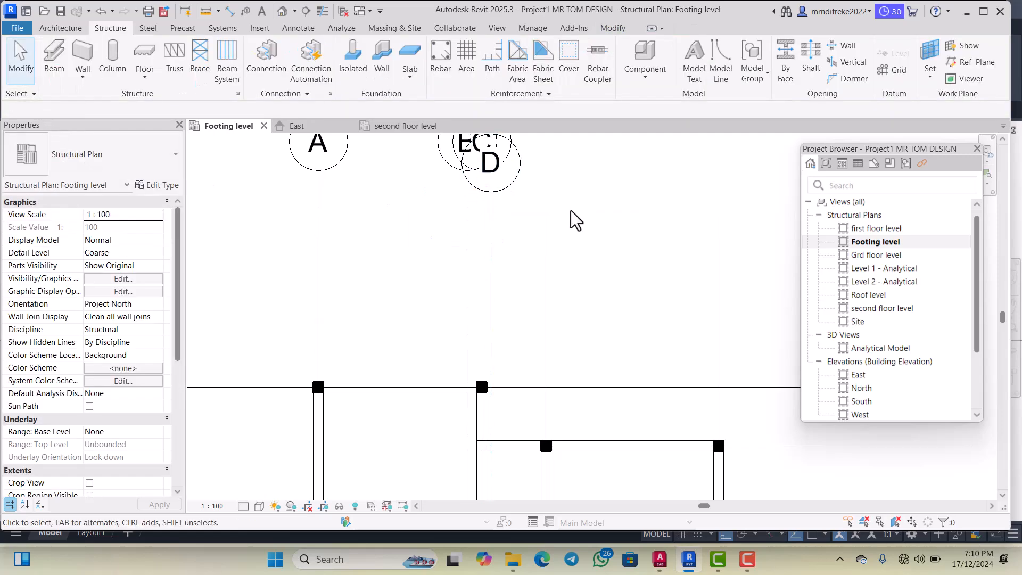
double_click(490, 164)
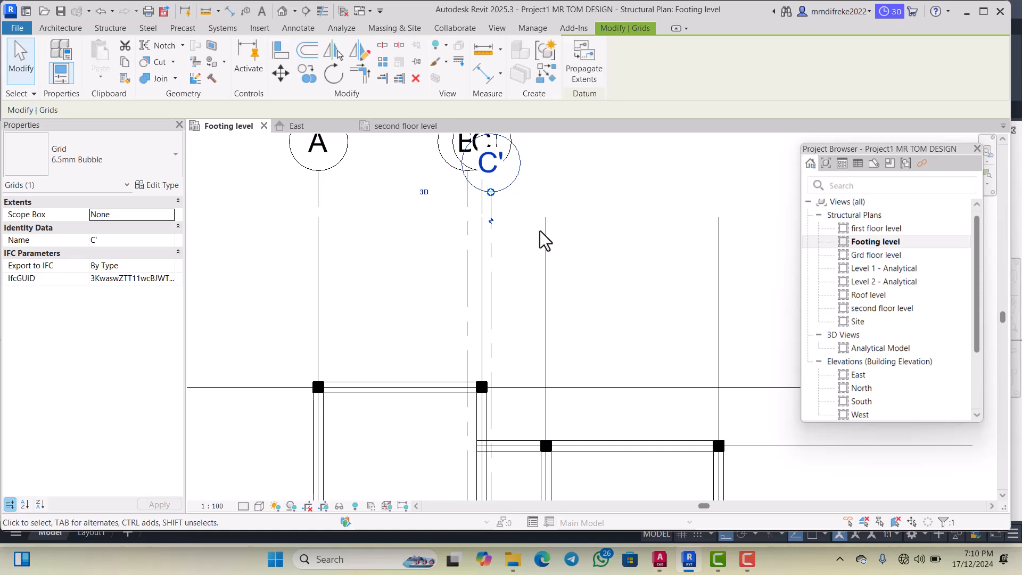
scroll(538, 235, "down", 2)
left_click(521, 253)
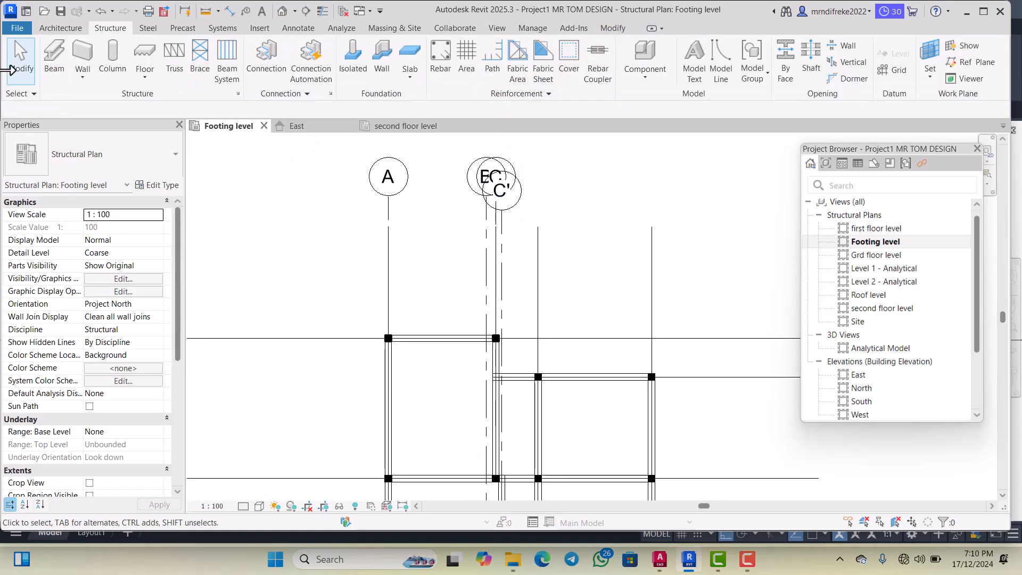
Check how grid line C' runs past the columns and beams from the staircase up to the upper rooms
scroll(553, 217, "down", 5)
scroll(548, 327, "up", 3)
scroll(522, 240, "down", 3)
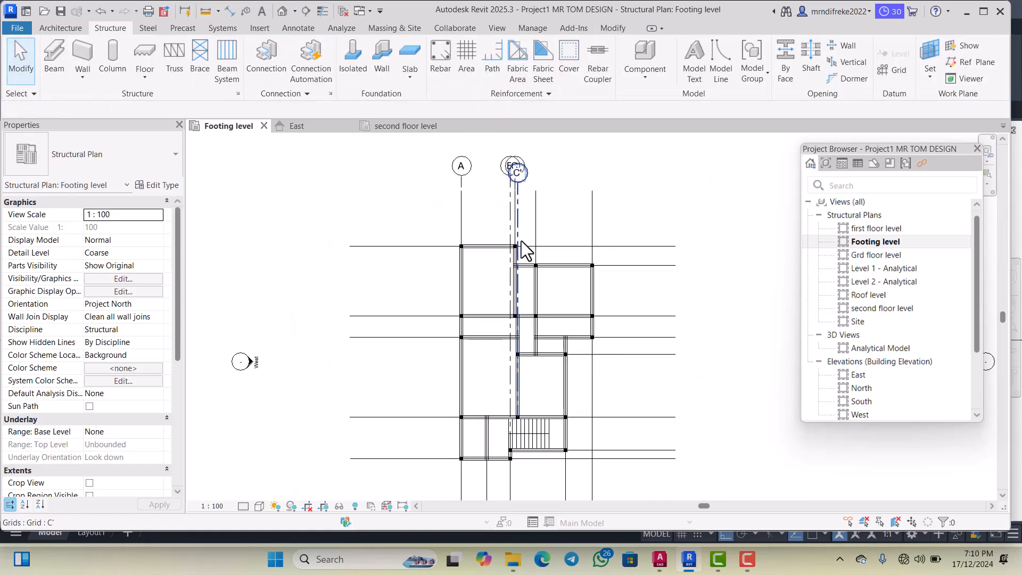
scroll(526, 447, "up", 3)
scroll(526, 338, "down", 2)
scroll(512, 298, "up", 2)
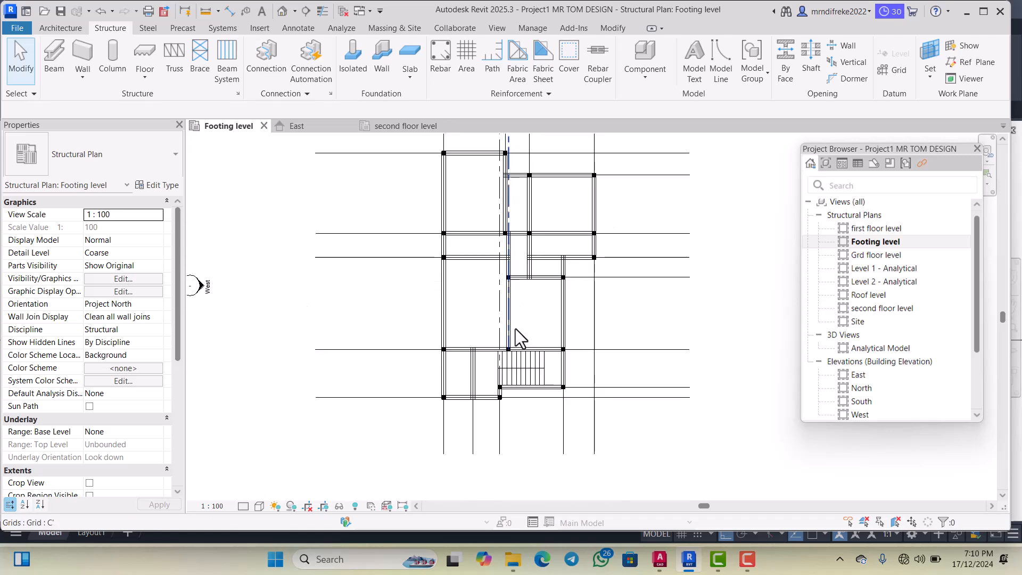
scroll(509, 237, "down", 2)
scroll(520, 269, "up", 2)
scroll(511, 250, "down", 2)
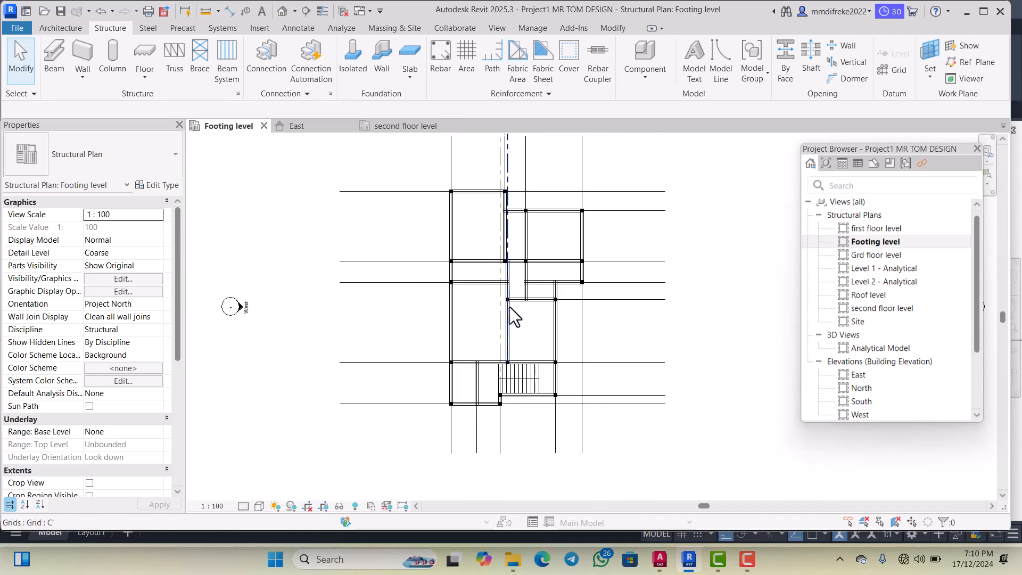
scroll(507, 365, "up", 3)
scroll(506, 365, "down", 5)
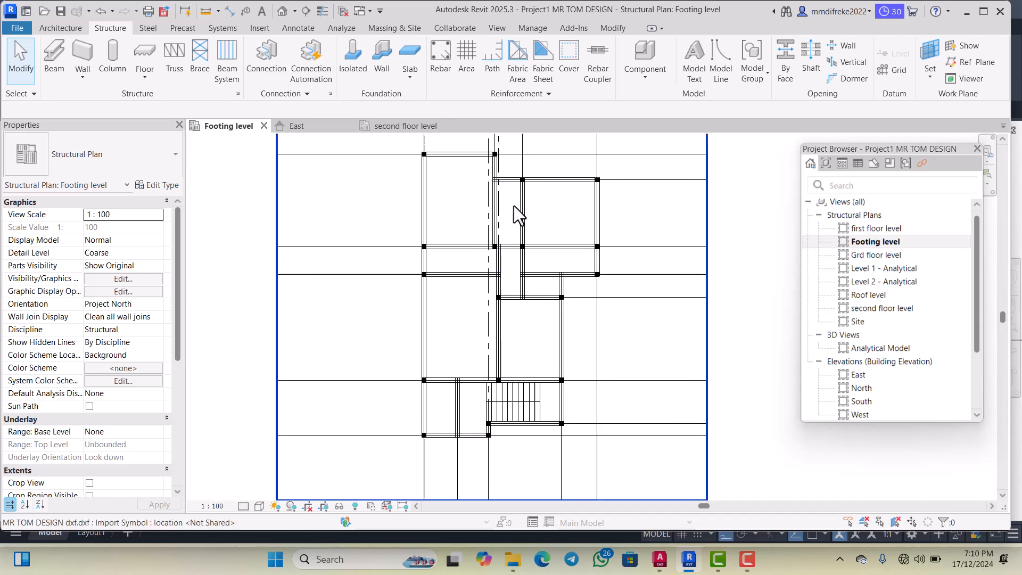
scroll(516, 320, "up", 2)
scroll(521, 340, "down", 3)
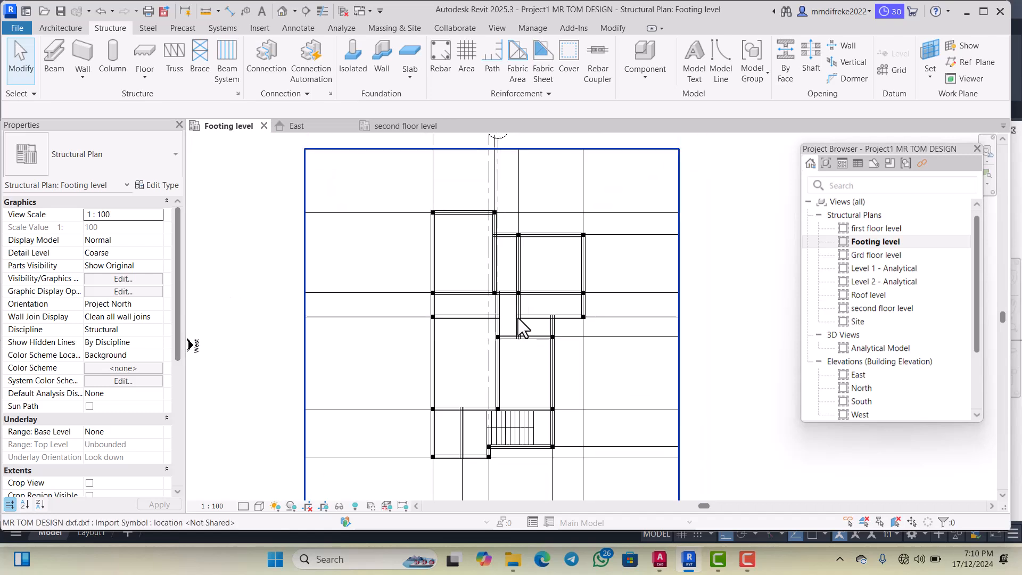
scroll(519, 349, "up", 3)
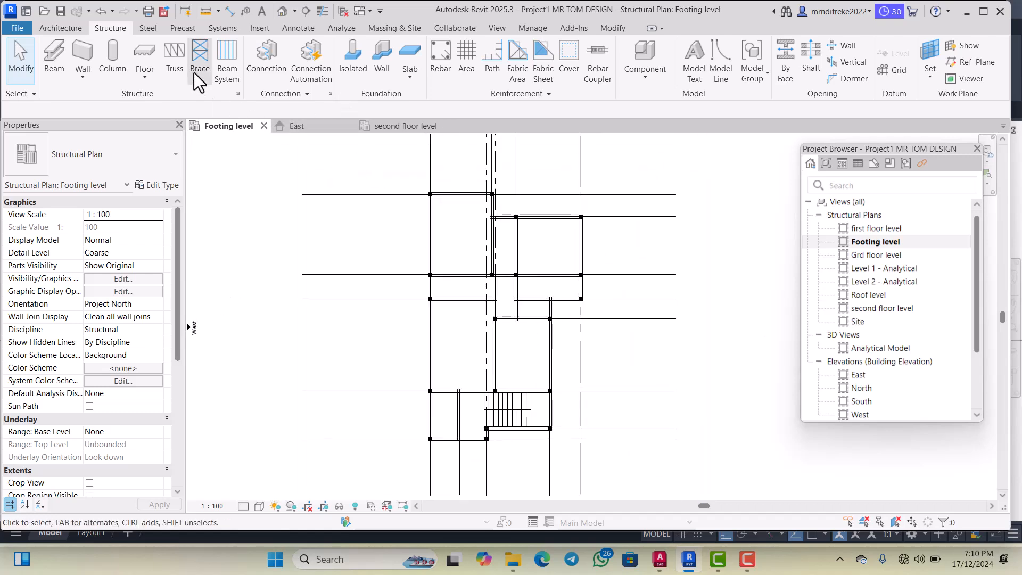
Draw a vertical grid line from the beam below the corridor up through the upper-right room's left columns, ending level with grid A's top
left_click(889, 70)
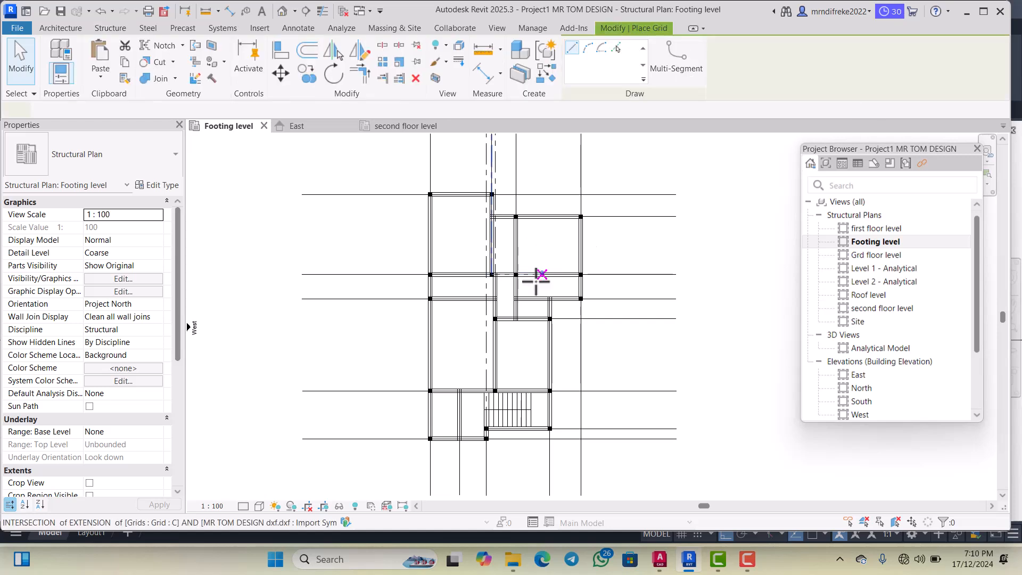
scroll(519, 335, "up", 4)
scroll(518, 343, "up", 1)
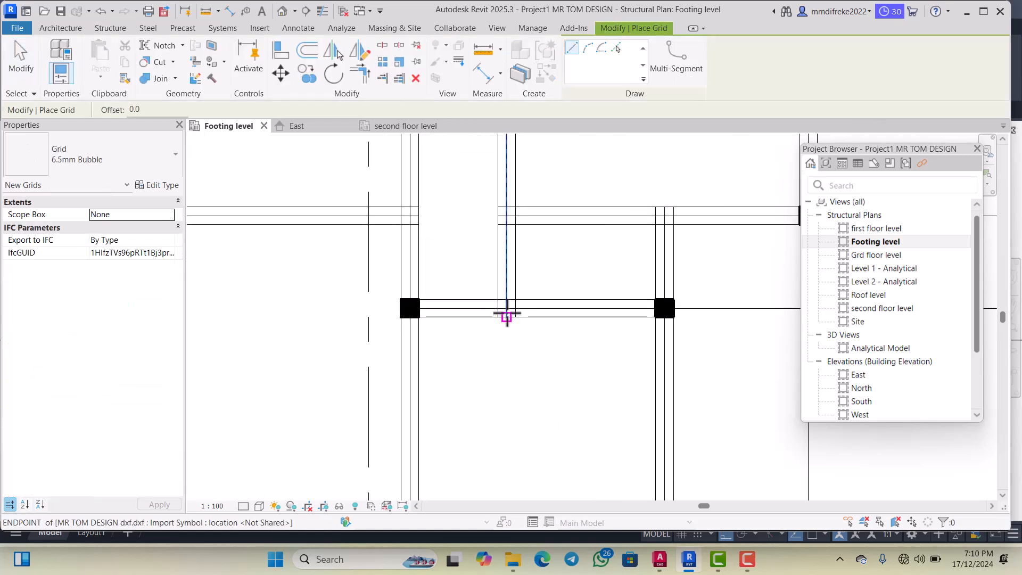
left_click(506, 316)
scroll(506, 316, "down", 5)
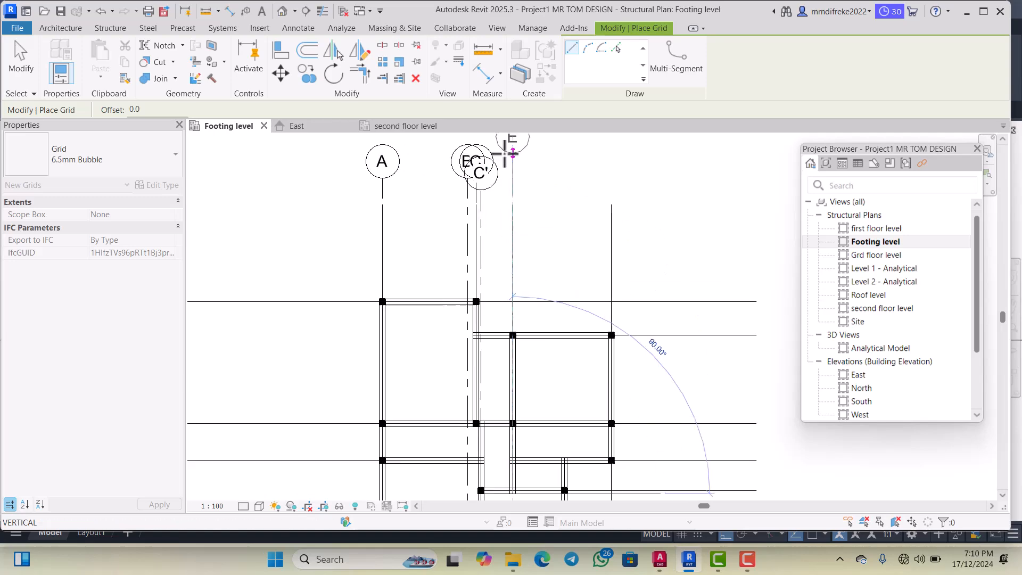
scroll(512, 153, "up", 2)
left_click(511, 179)
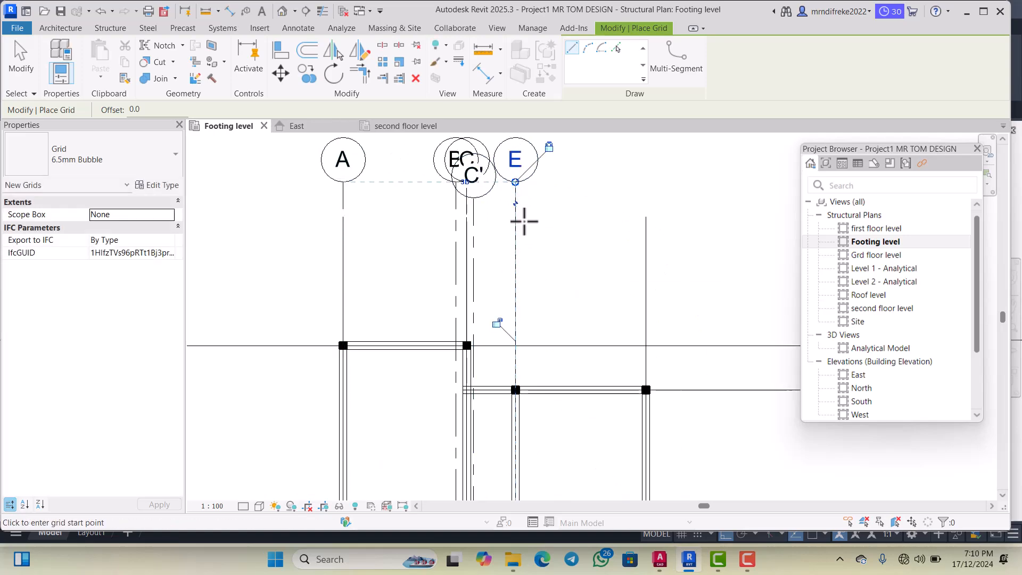
left_click(22, 68)
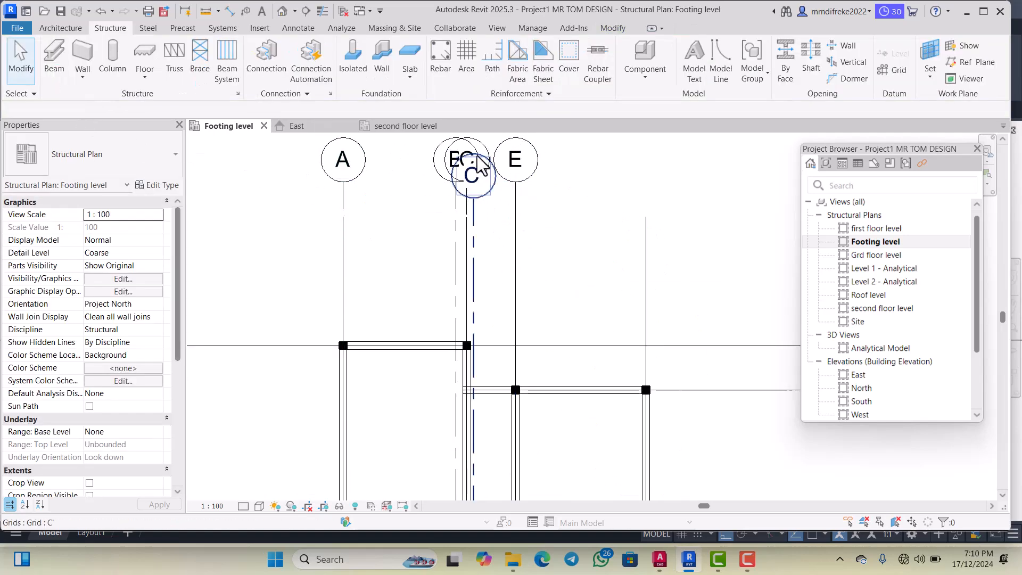
Rename the new grid line through the upper-right room's left columns as D
scroll(513, 160, "up", 1)
left_click(504, 157)
left_click(517, 167)
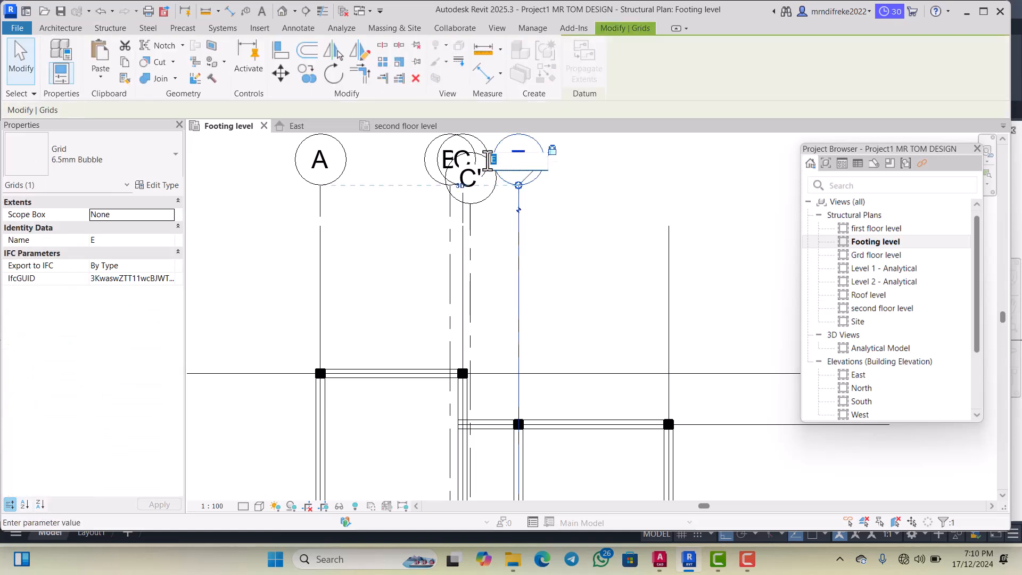
type("D")
key("Return")
scroll(547, 221, "down", 2)
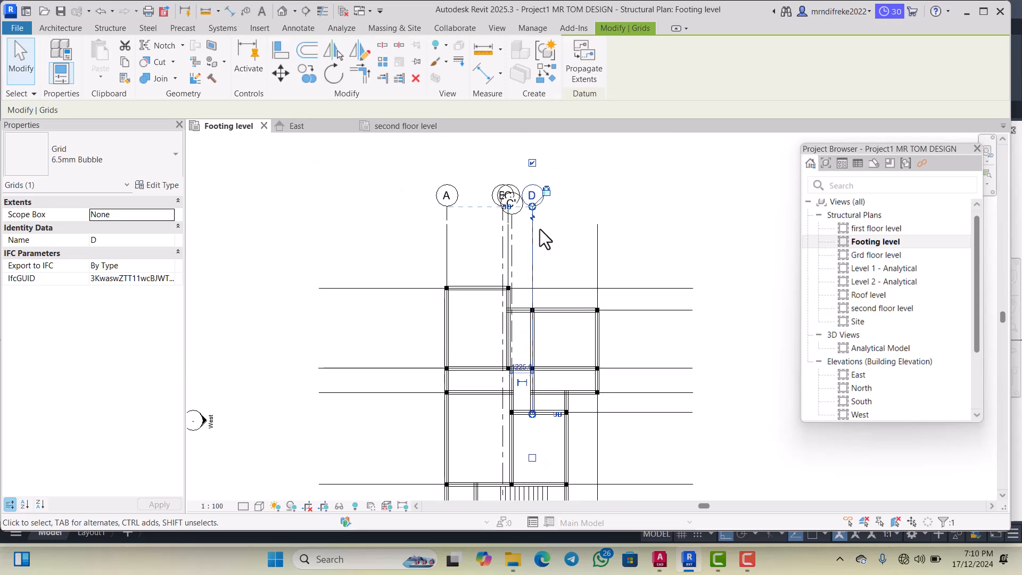
left_click(15, 62)
Draw a vertical grid line from the lower end of the axis through the staircase's right columns, ending level with grid D's top
scroll(531, 260, "down", 2)
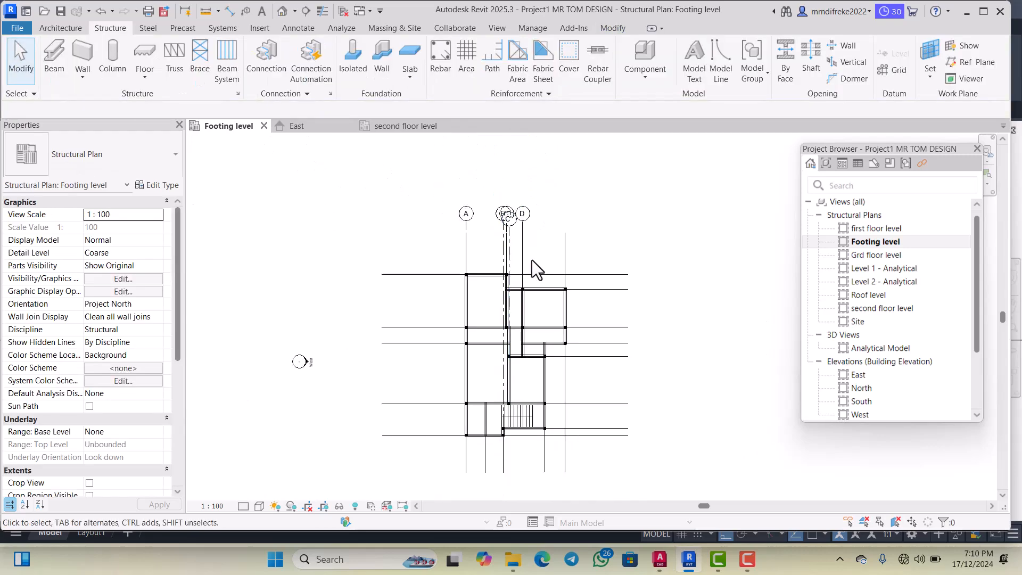
scroll(536, 340, "up", 2)
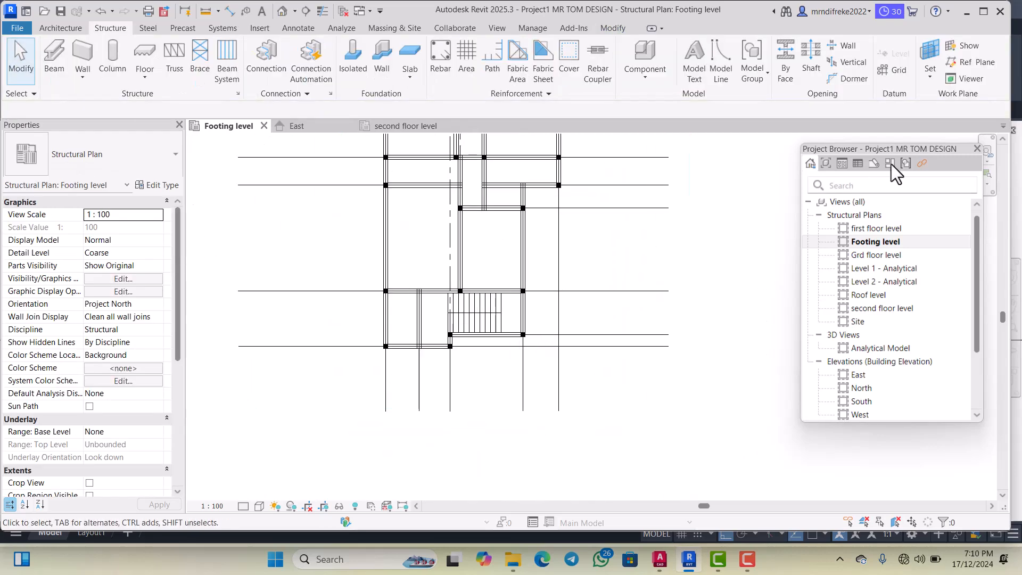
left_click(899, 74)
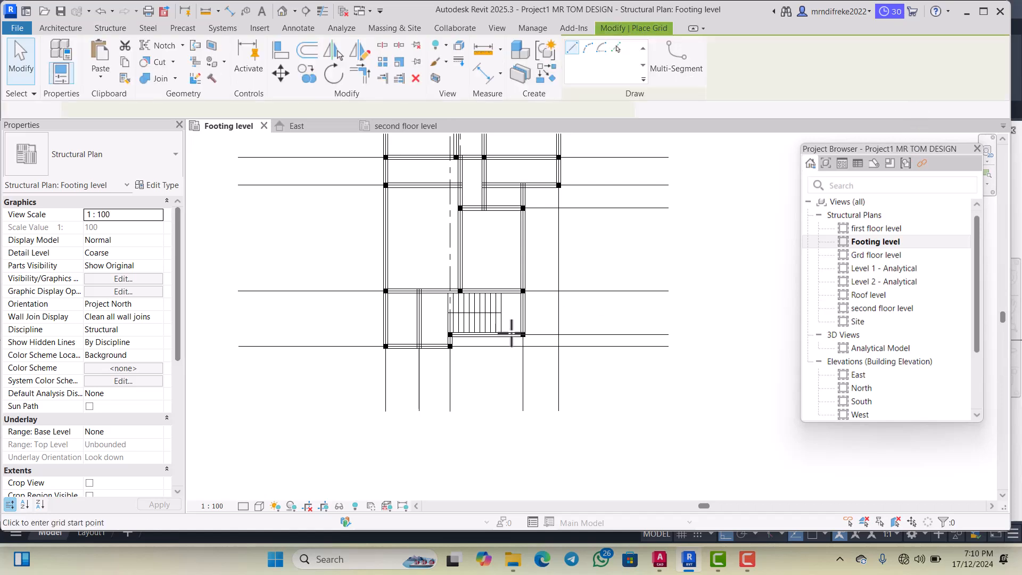
scroll(525, 406, "up", 1)
left_click(524, 417)
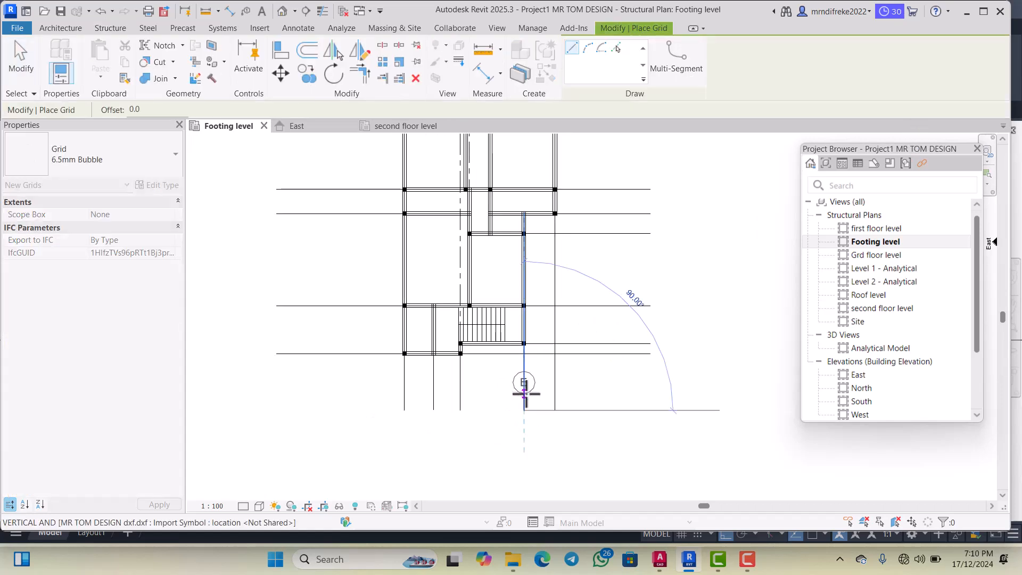
scroll(525, 388, "down", 1)
scroll(523, 345, "up", 1)
scroll(523, 345, "down", 2)
scroll(531, 224, "up", 3)
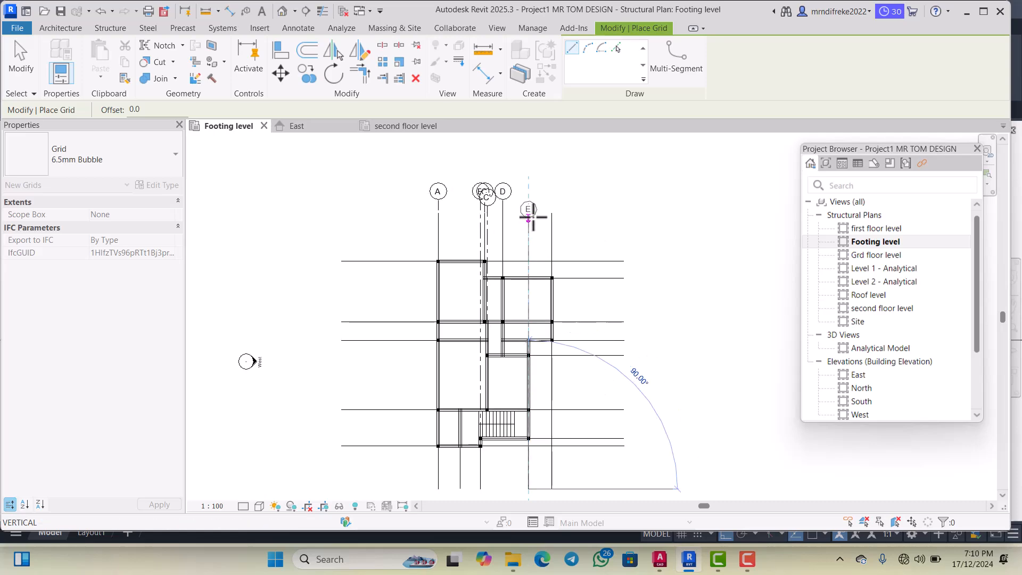
left_click(535, 194)
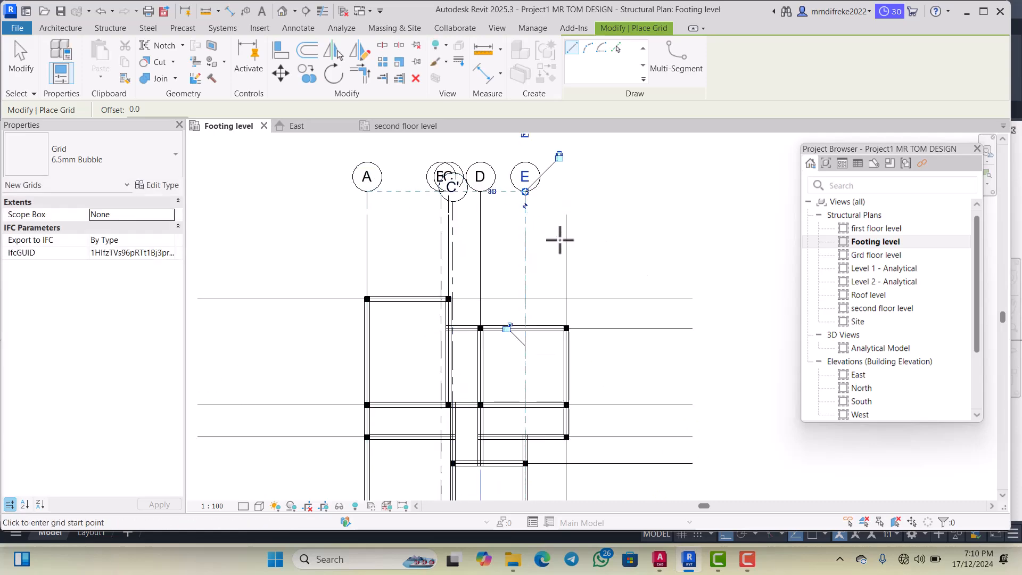
left_click(18, 58)
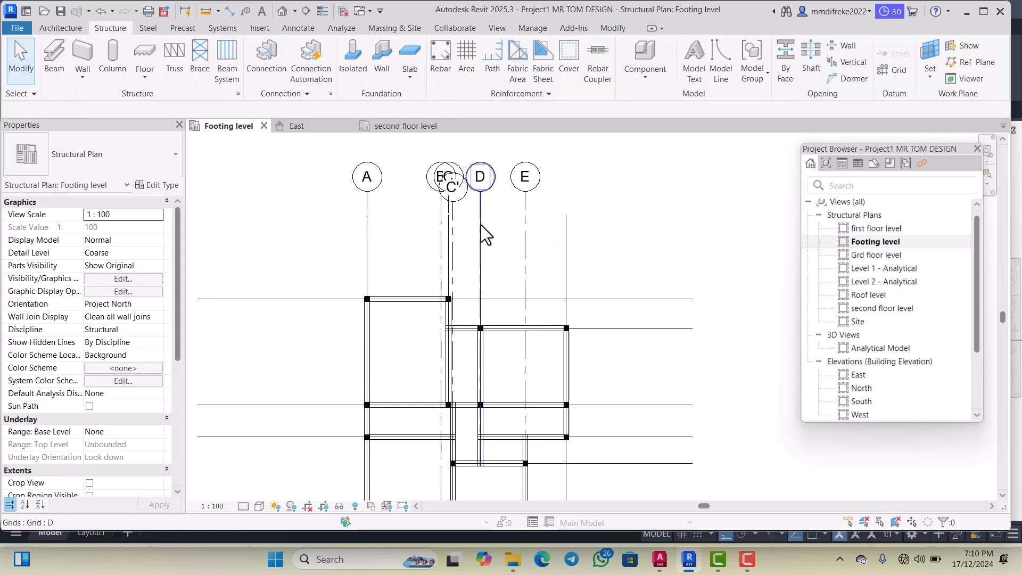
Draw a vertical grid line along the plan's rightmost axis from its lower end, ending level with grid E's top
scroll(493, 248, "down", 3)
scroll(529, 349, "up", 2)
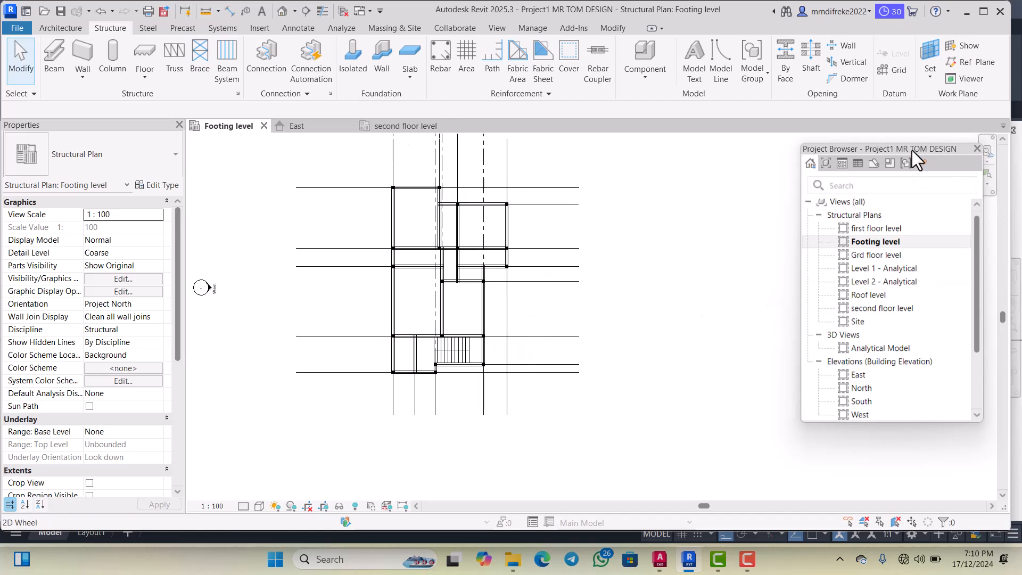
left_click(902, 74)
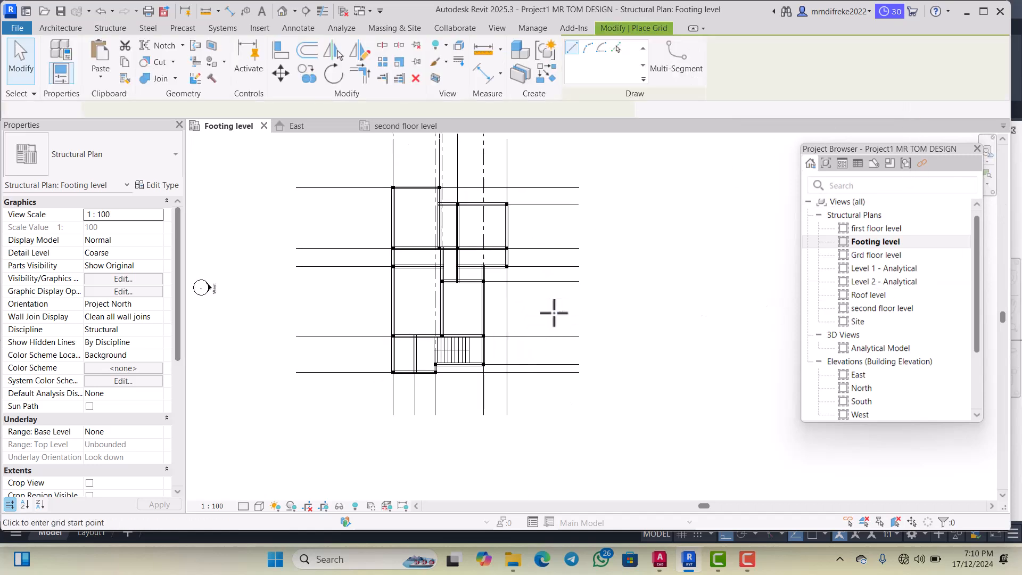
scroll(520, 404, "up", 2)
left_click(498, 428)
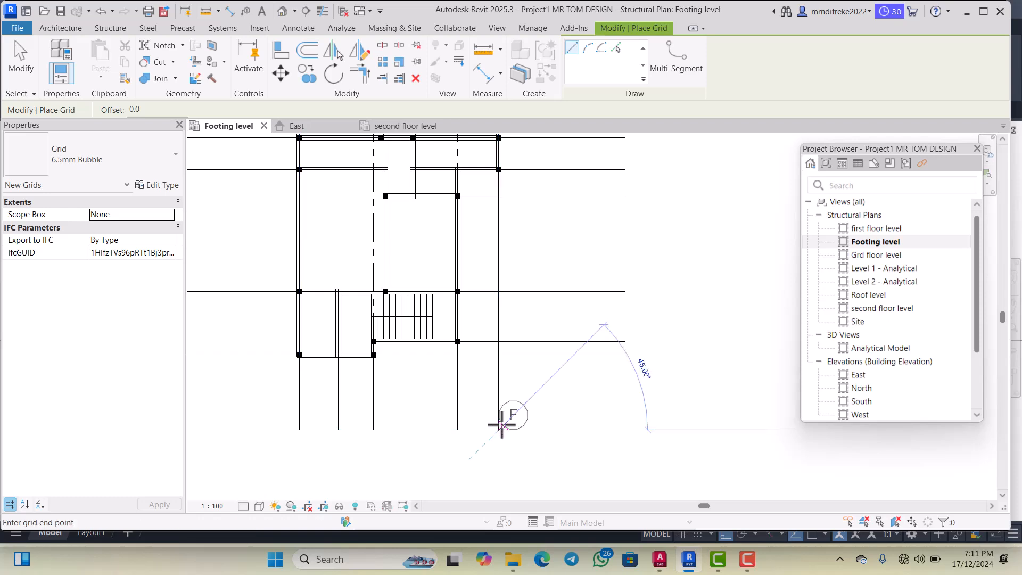
scroll(498, 405, "down", 4)
scroll(507, 224, "up", 1)
scroll(507, 213, "up", 1)
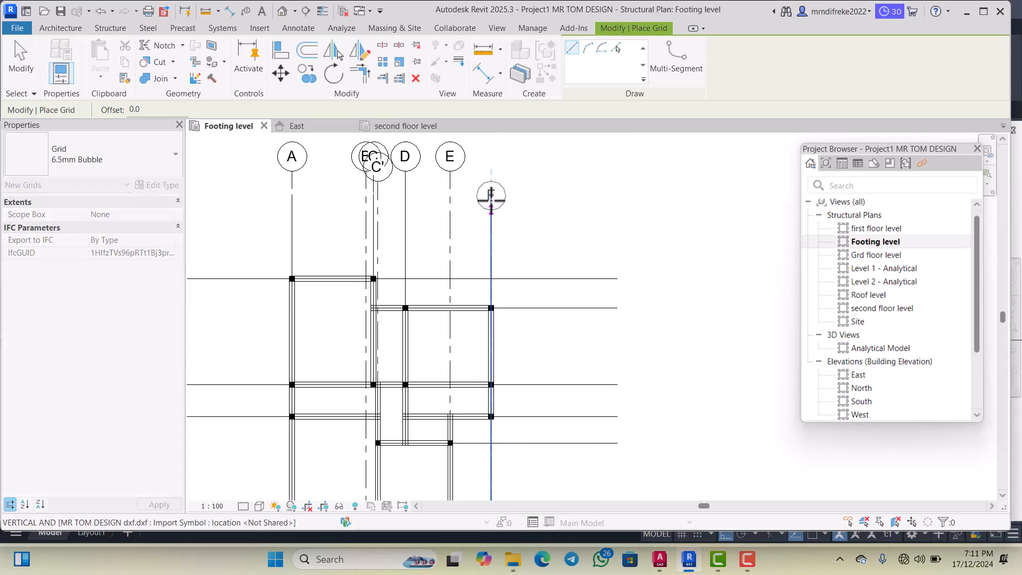
left_click(491, 170)
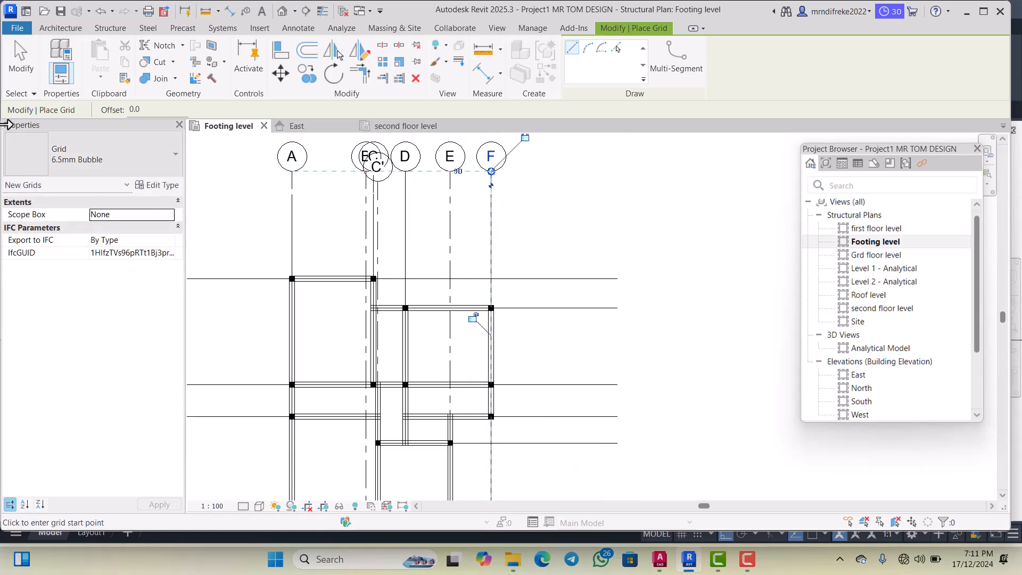
left_click(21, 72)
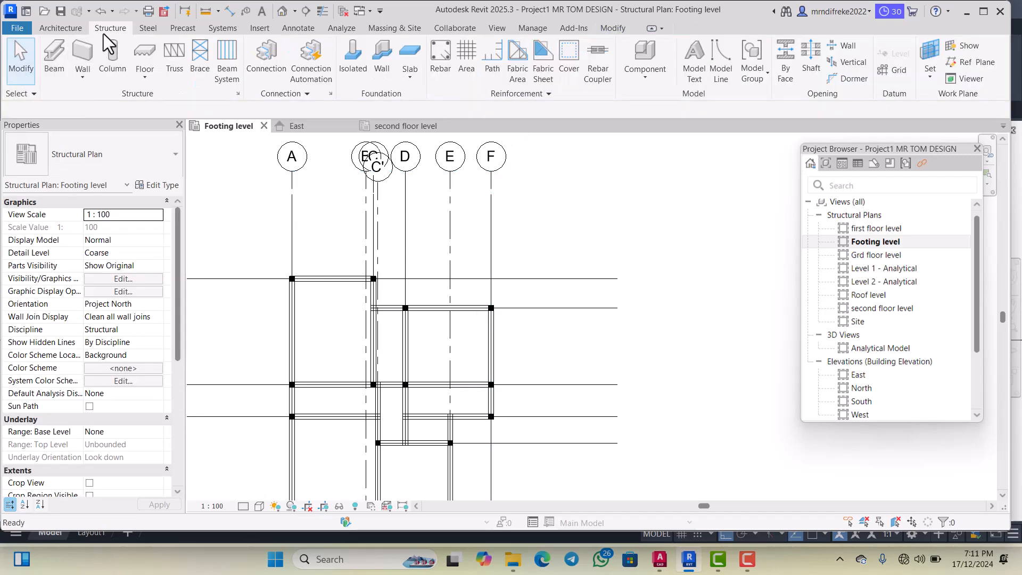
Switch to AutoCAD and examine the lettered and numbered axis labels around the floor beam plan, down to the lowest horizontal axes
left_click(659, 559)
scroll(564, 314, "down", 5)
scroll(574, 274, "up", 6)
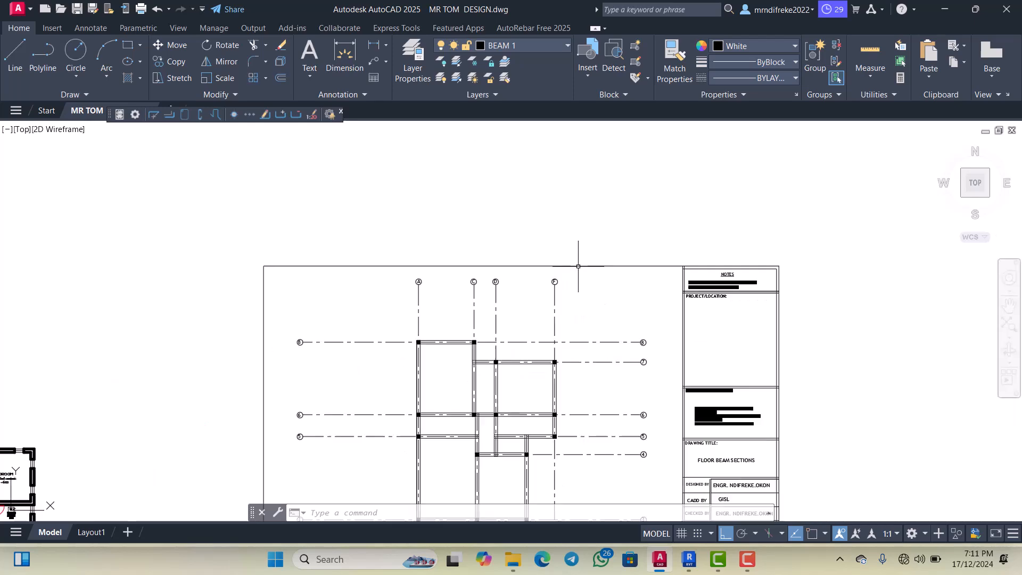
scroll(472, 234, "down", 5)
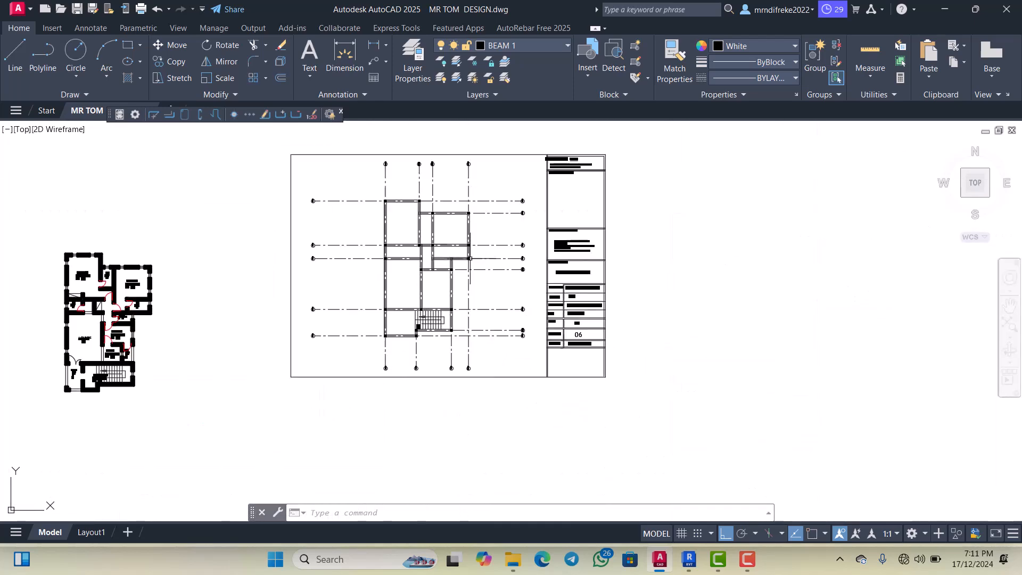
scroll(471, 366, "up", 4)
scroll(472, 366, "down", 4)
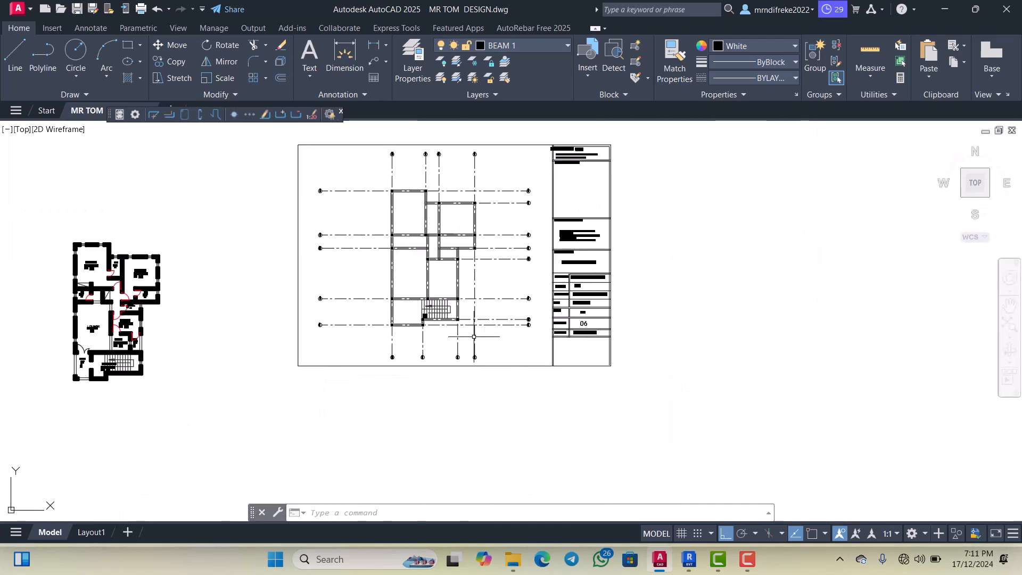
scroll(232, 345, "up", 8)
scroll(233, 345, "down", 5)
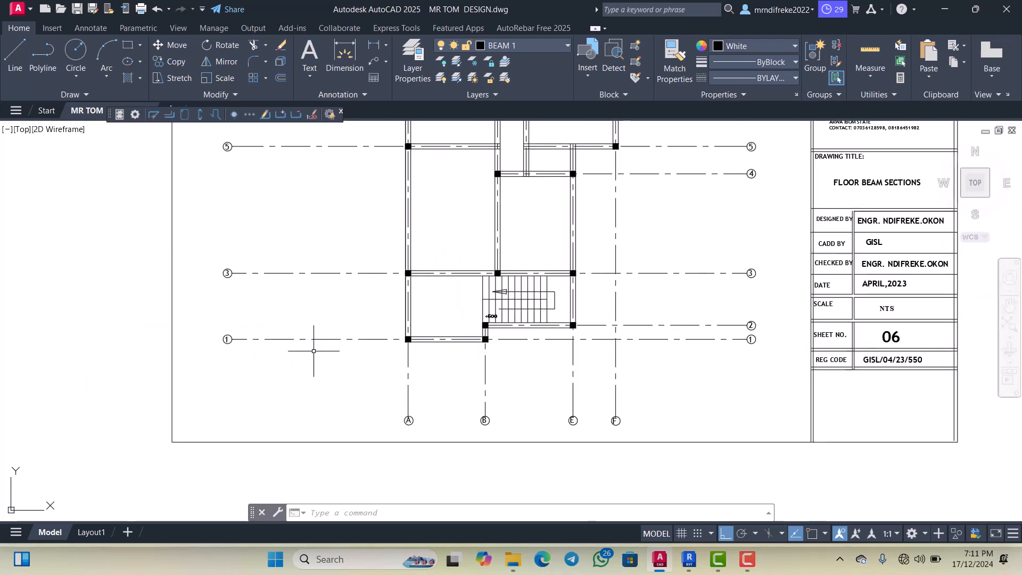
scroll(269, 342, "up", 5)
scroll(278, 324, "down", 2)
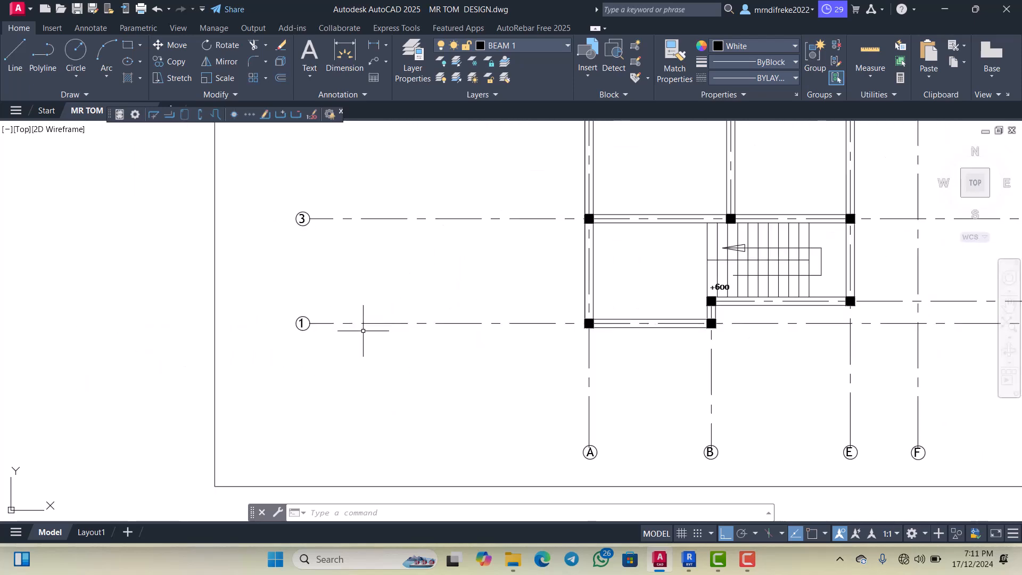
Switch to Revit, draw a horizontal grid line along the plan's lowest axis through its full length, and name it 1
left_click(688, 560)
scroll(397, 314, "down", 4)
scroll(351, 387, "up", 2)
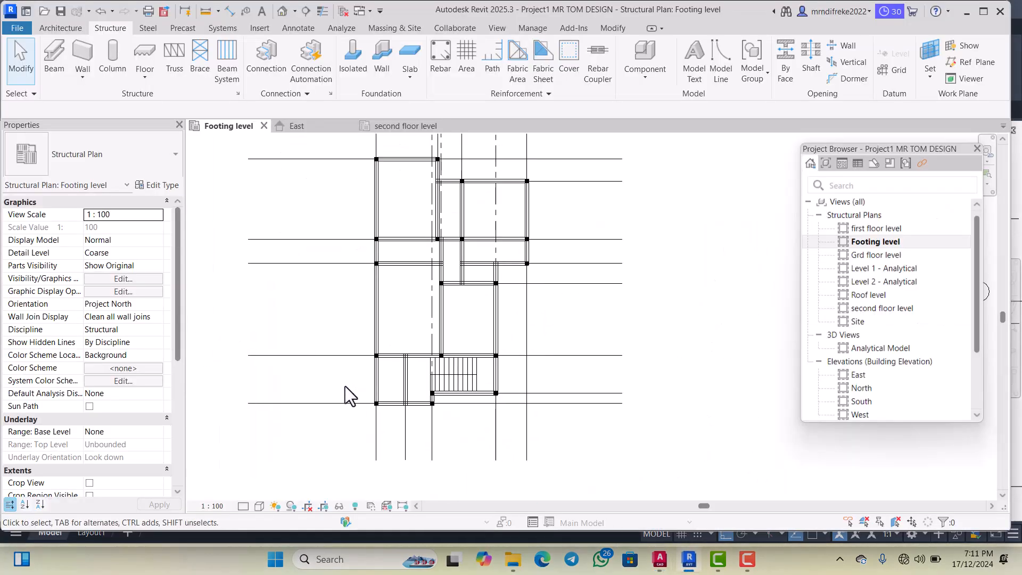
left_click(902, 74)
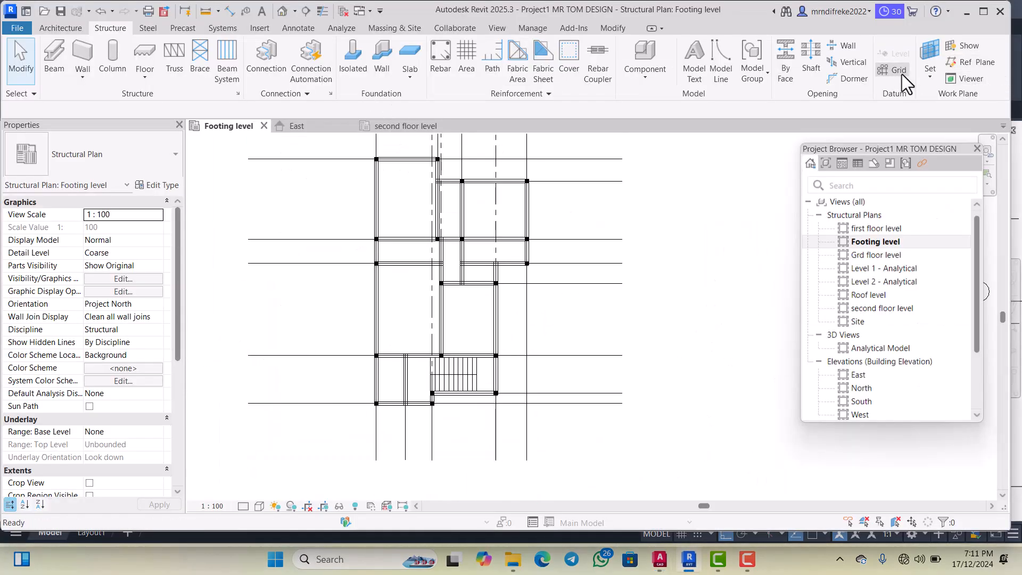
scroll(382, 234, "down", 3)
scroll(307, 343, "up", 5)
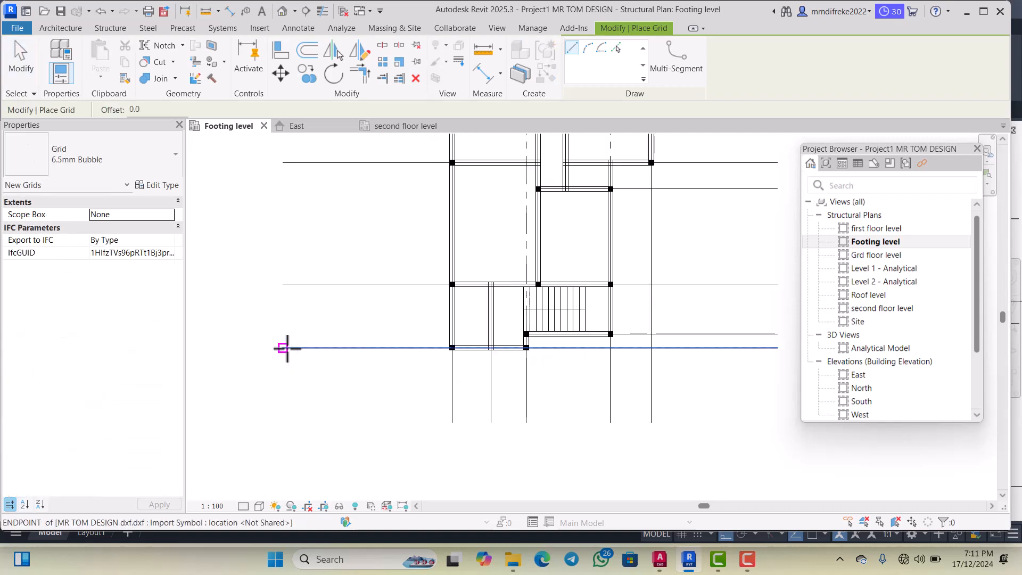
left_click(286, 349)
scroll(434, 349, "down", 3)
scroll(630, 350, "up", 4)
scroll(686, 348, "up", 2)
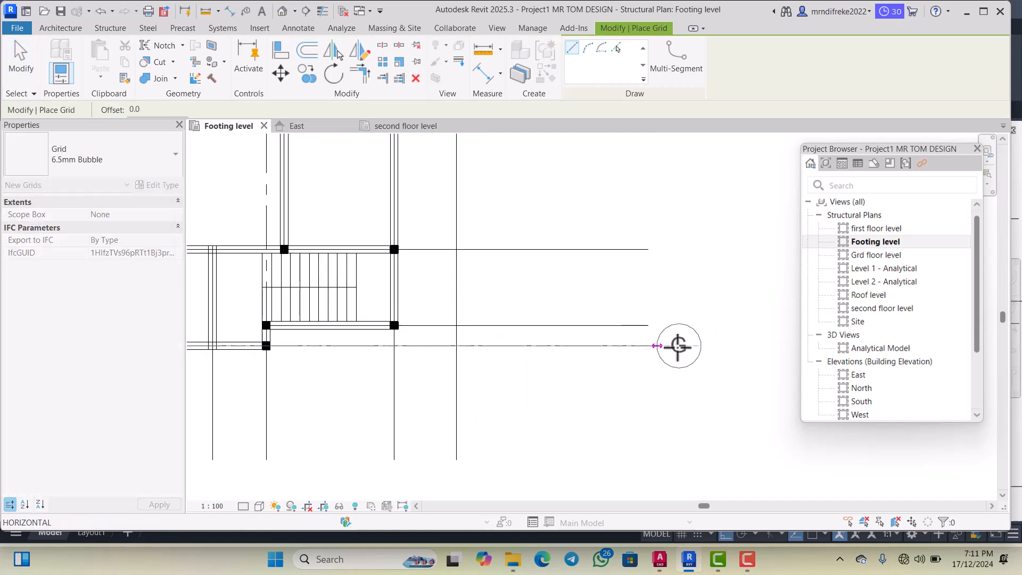
left_click(648, 346)
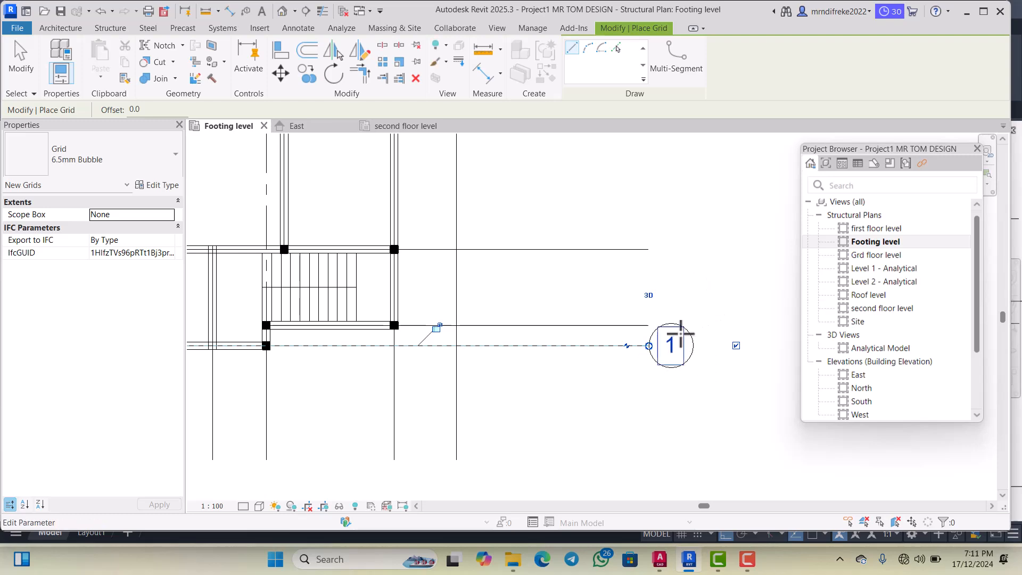
left_click(15, 70)
scroll(671, 311, "down", 6)
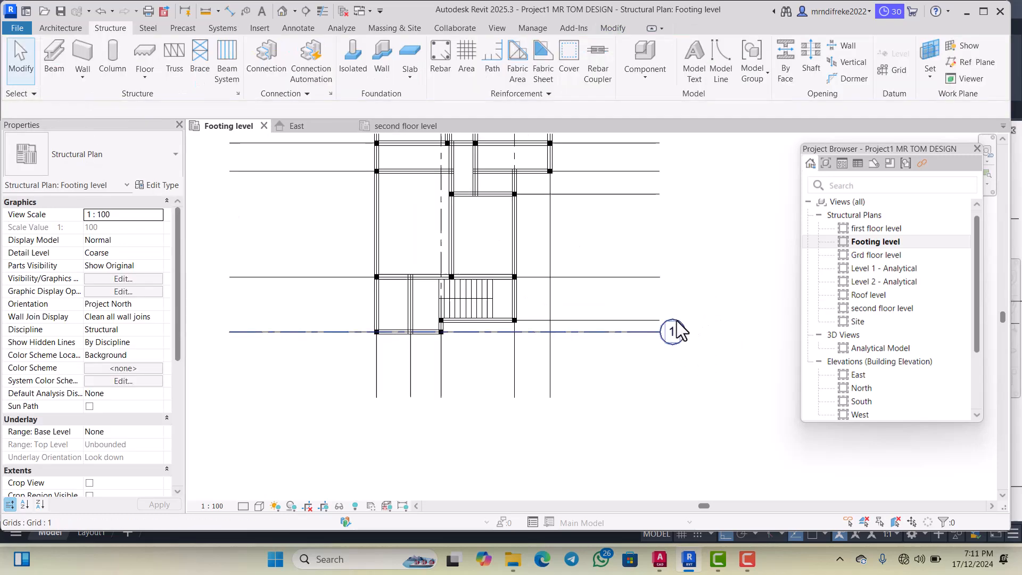
Start multiple copies of grid 1 and place one 600 mm up on the axis through the staircase's lower columns
scroll(485, 341, "up", 5)
scroll(493, 326, "down", 2)
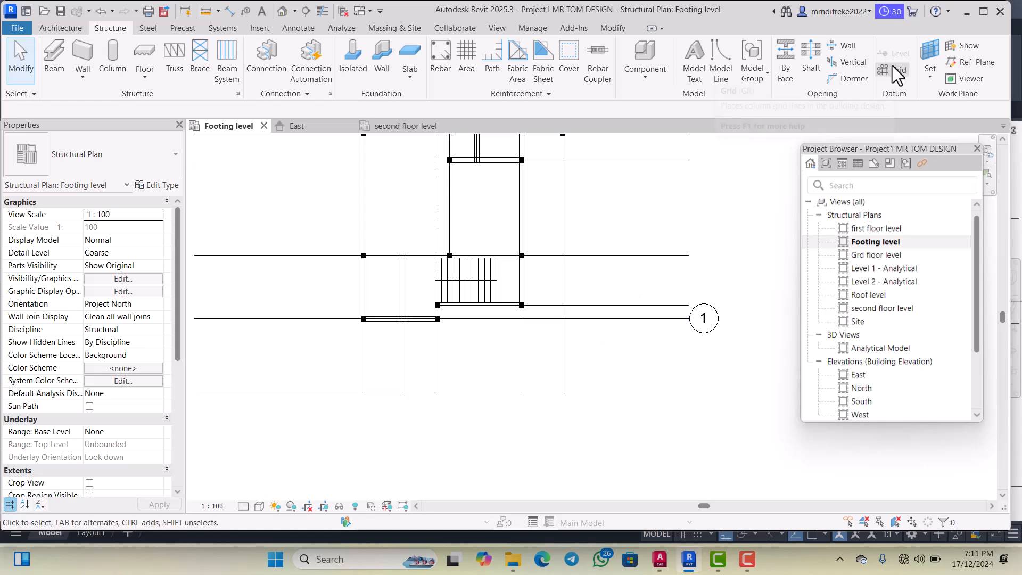
scroll(554, 318, "up", 2)
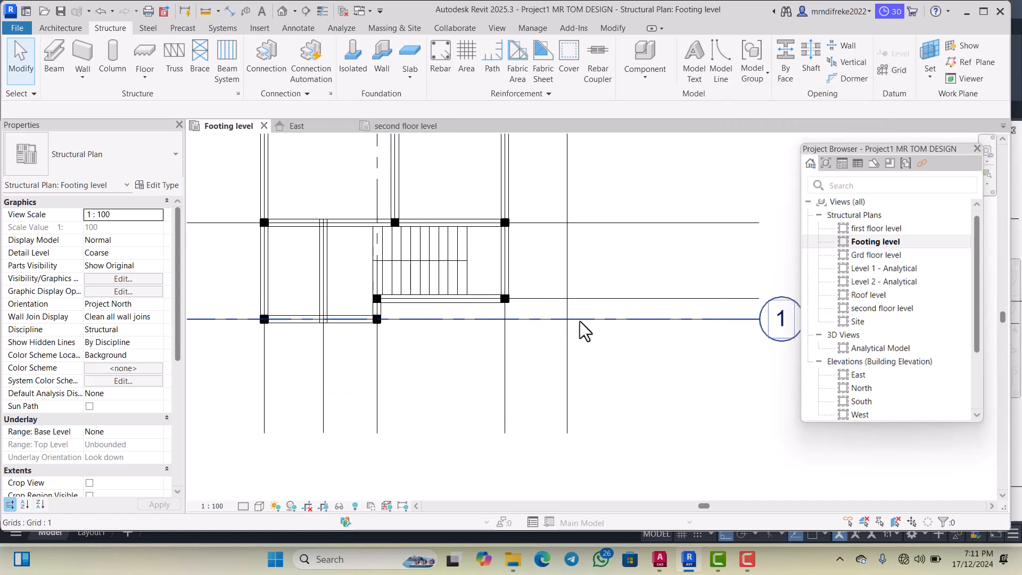
left_click(580, 321)
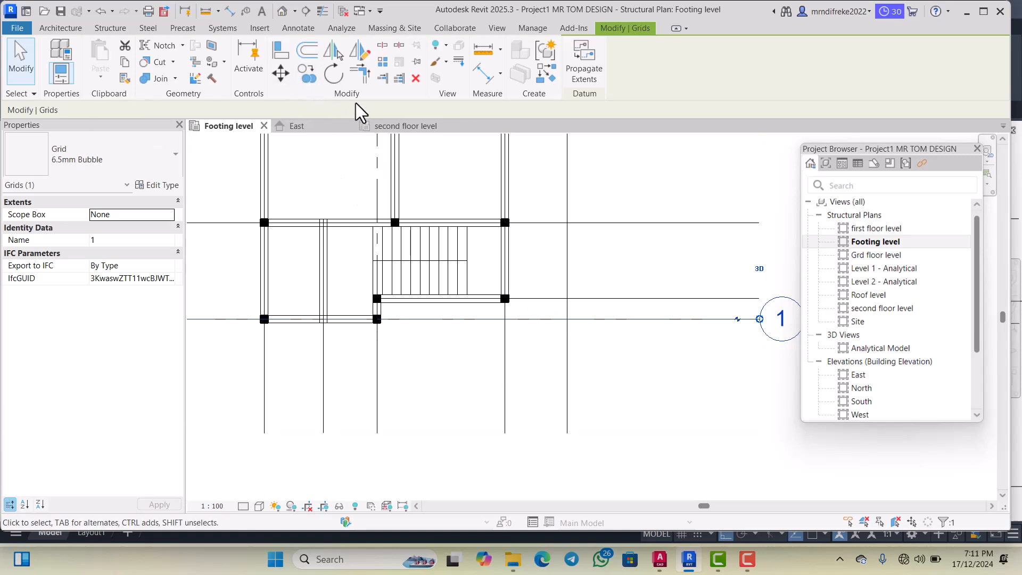
left_click(307, 74)
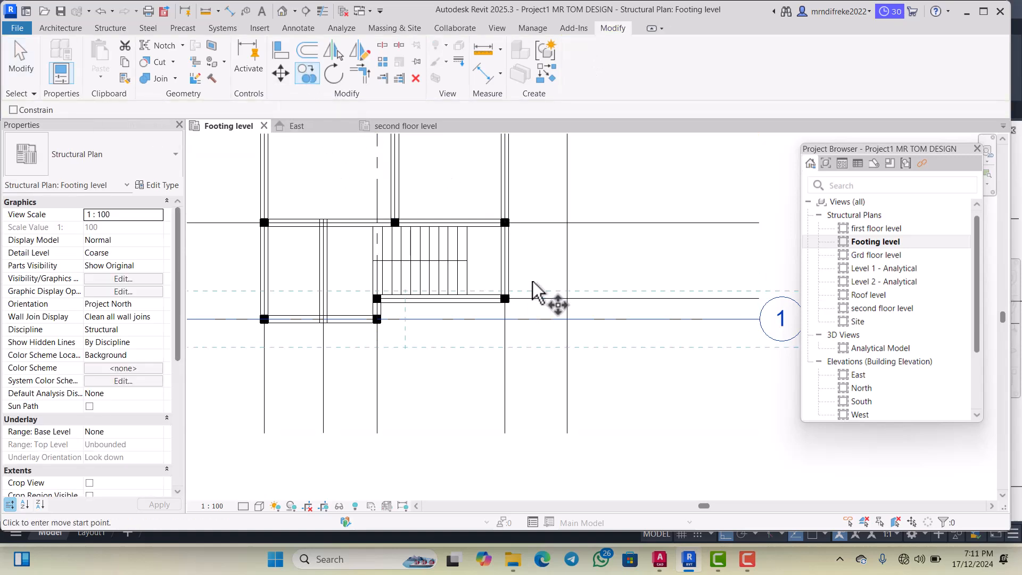
left_click(567, 319)
scroll(567, 294, "up", 1)
scroll(566, 295, "up", 1)
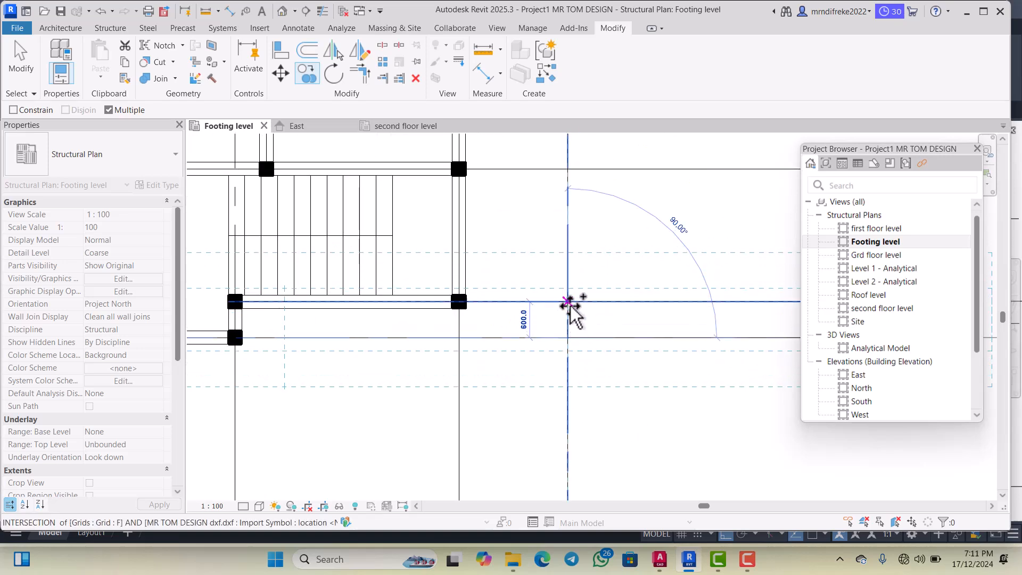
scroll(564, 319, "down", 2)
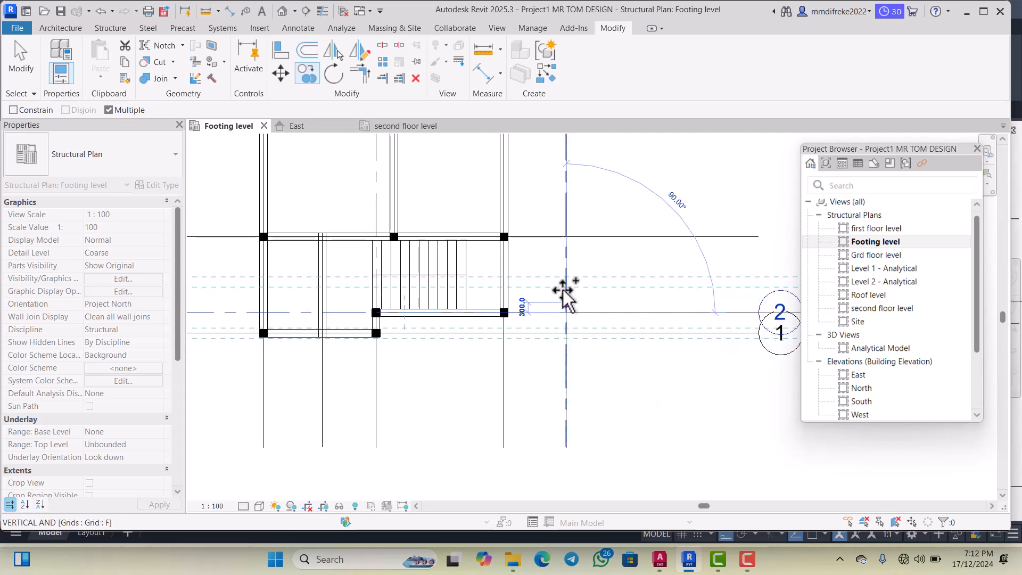
Place grid copies on the axis through the staircase's upper columns and on the axis through the top columns of the room above
scroll(568, 246, "up", 1)
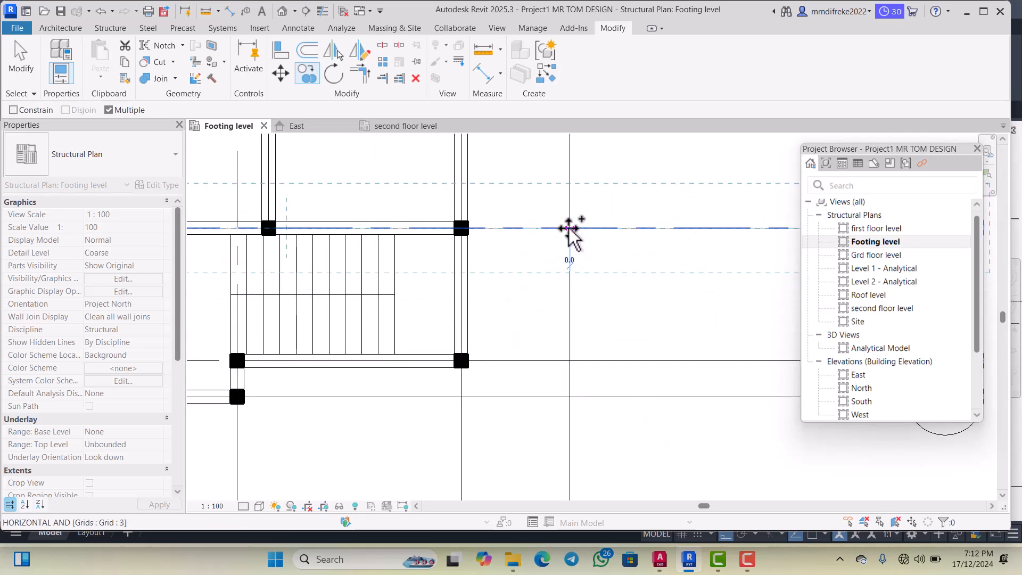
scroll(570, 327, "down", 2)
scroll(570, 330, "down", 1)
scroll(577, 210, "up", 3)
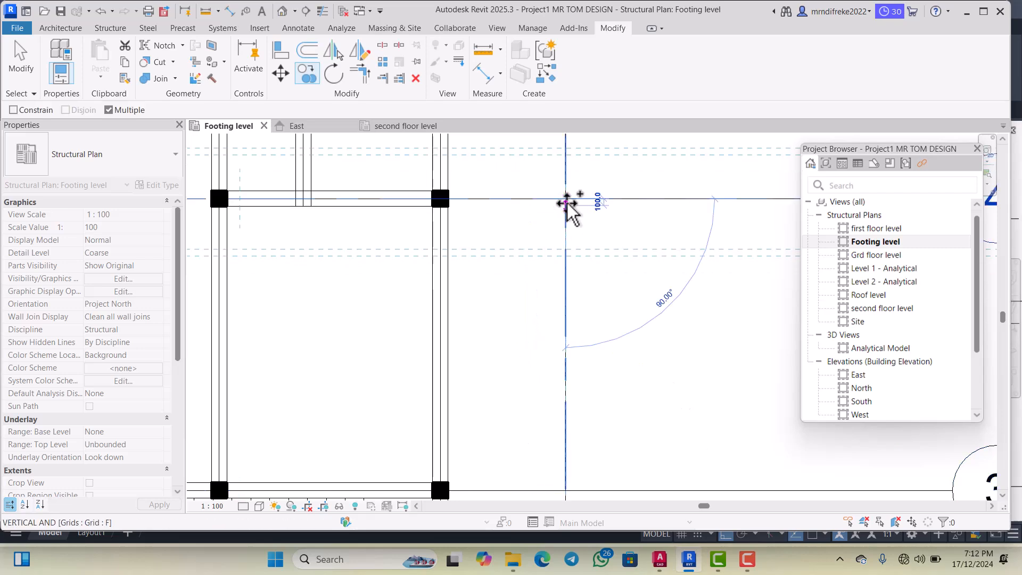
Place grid copies on the two axes through the lower and upper columns of the narrow strip below the upper-right room
scroll(564, 290, "down", 2)
scroll(561, 250, "down", 2)
scroll(567, 218, "up", 5)
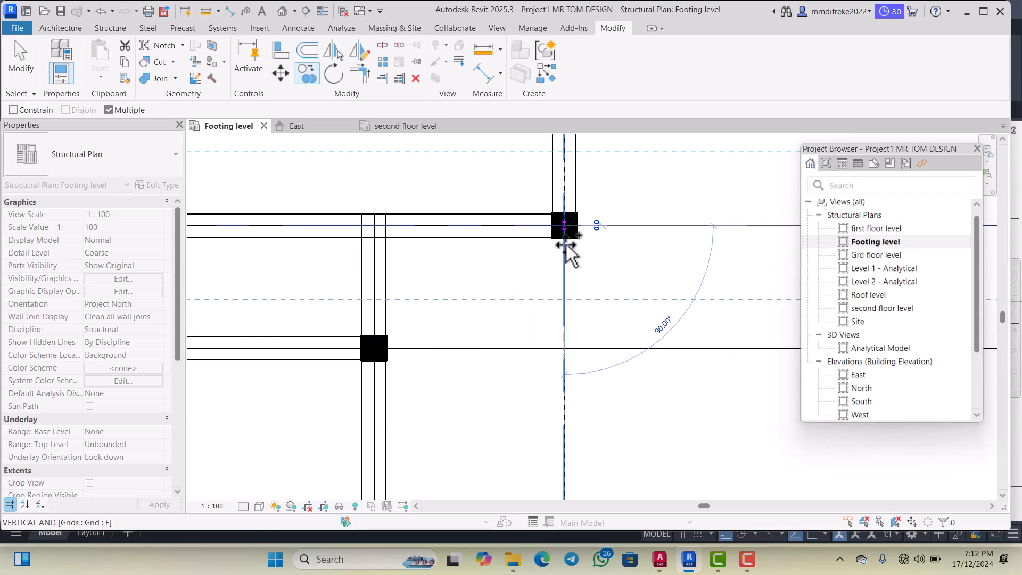
scroll(565, 227, "down", 4)
scroll(566, 221, "up", 2)
scroll(567, 218, "up", 4)
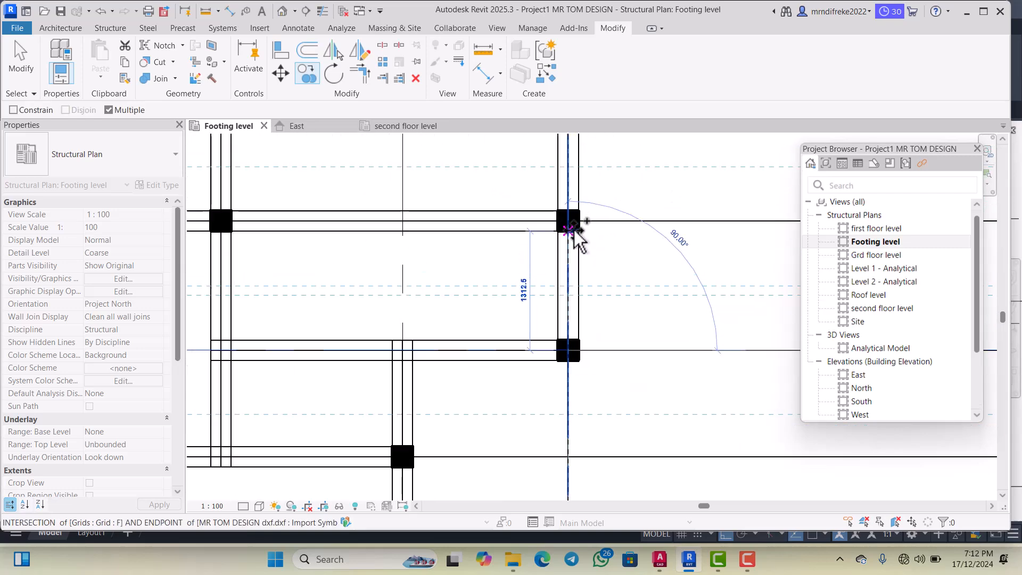
scroll(569, 272, "down", 4)
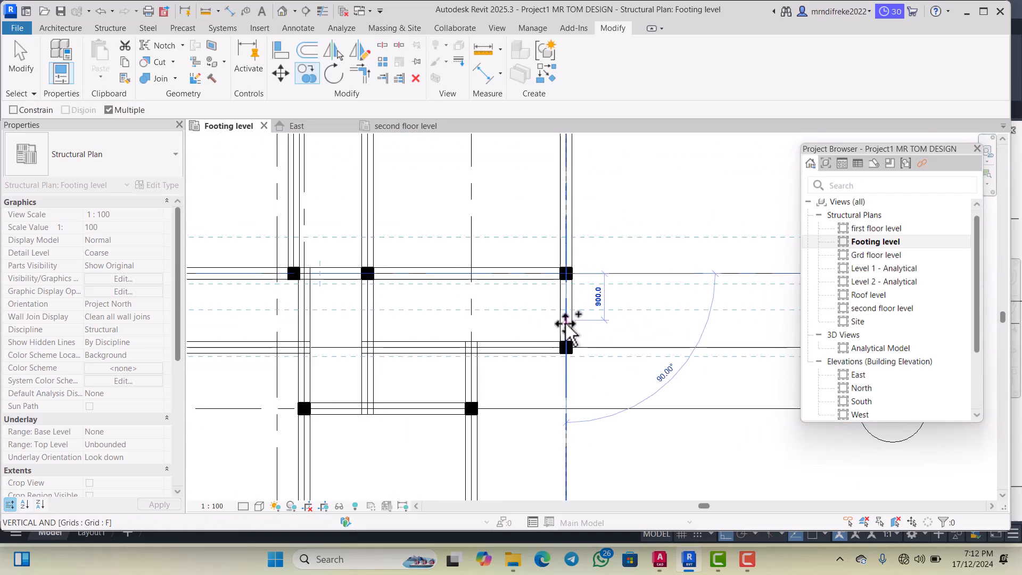
Place the last grid copies along the top columns of the upper-right and upper-left rooms, and finish copying
scroll(566, 319, "up", 4)
scroll(567, 216, "up", 3)
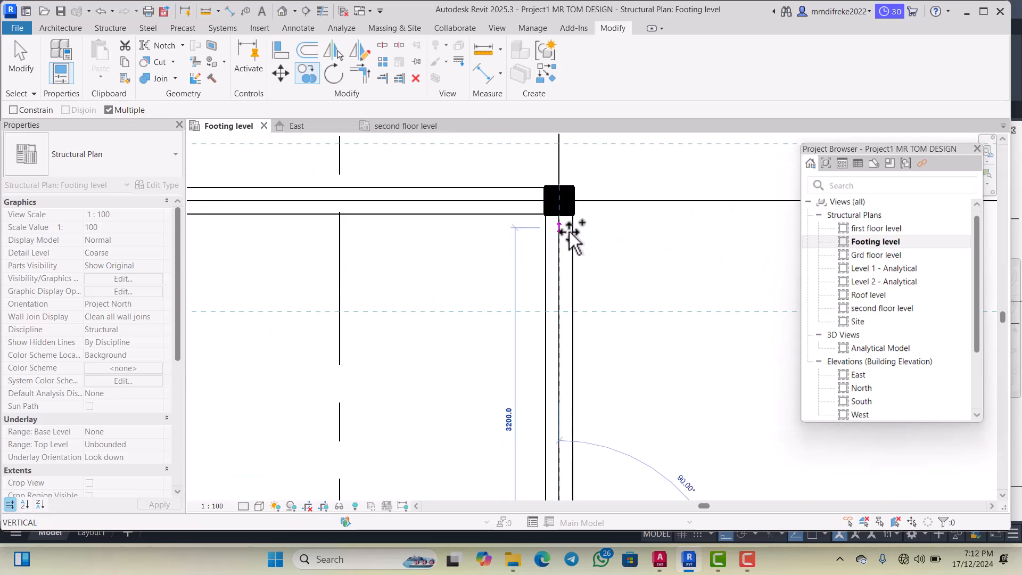
scroll(567, 224, "down", 3)
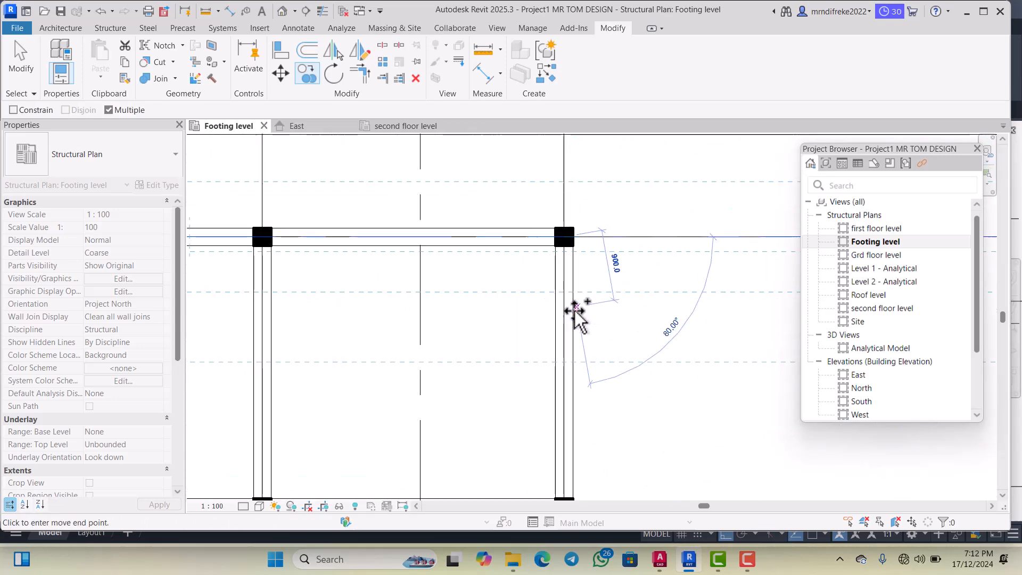
scroll(577, 228, "up", 2)
scroll(565, 228, "up", 1)
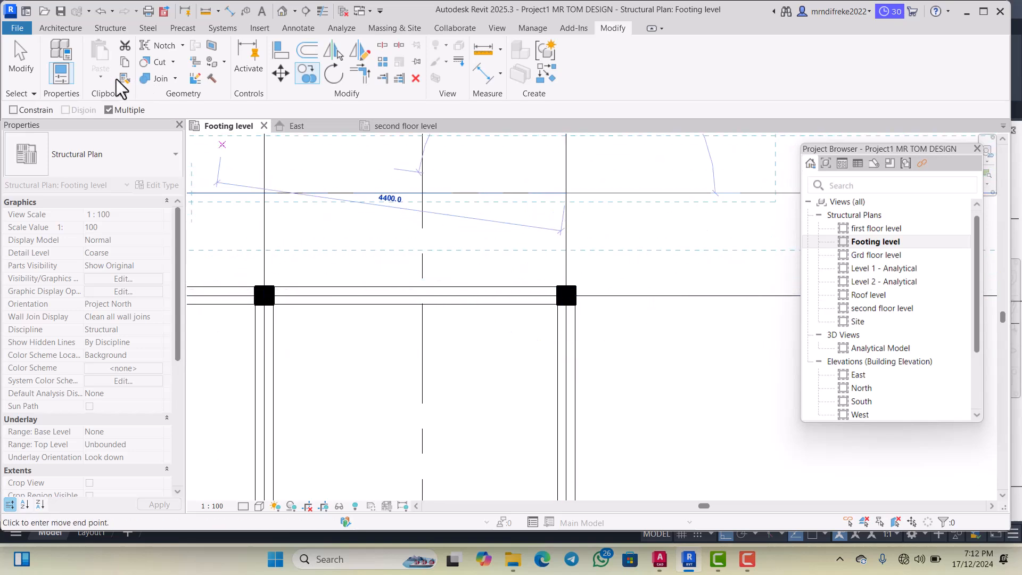
left_click(21, 63)
Examine the numbered horizontal grids on the Footing level plan, from the uppermost line down to grids 1 and 2
scroll(628, 281, "down", 4)
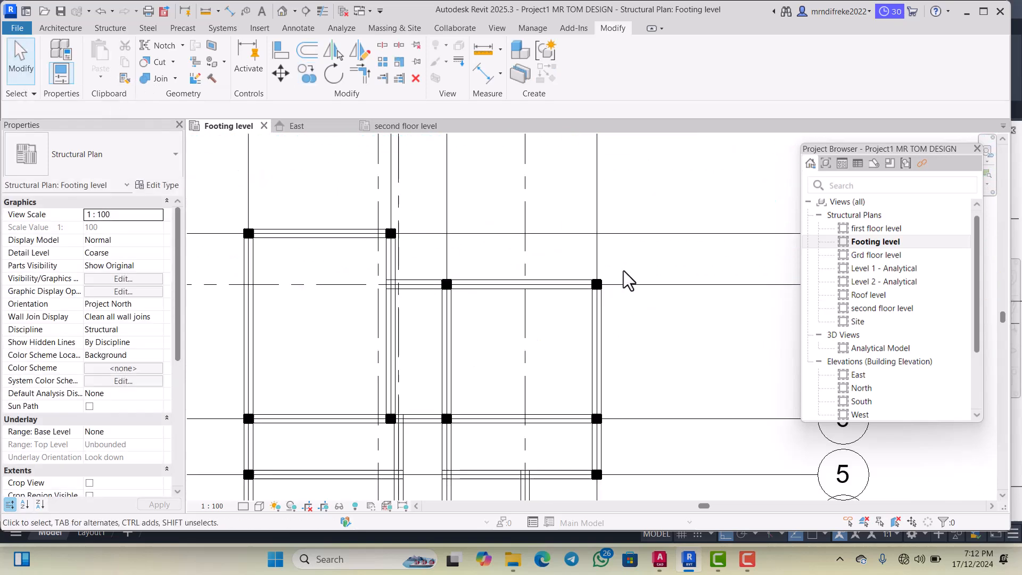
scroll(570, 349, "up", 2)
scroll(623, 267, "down", 4)
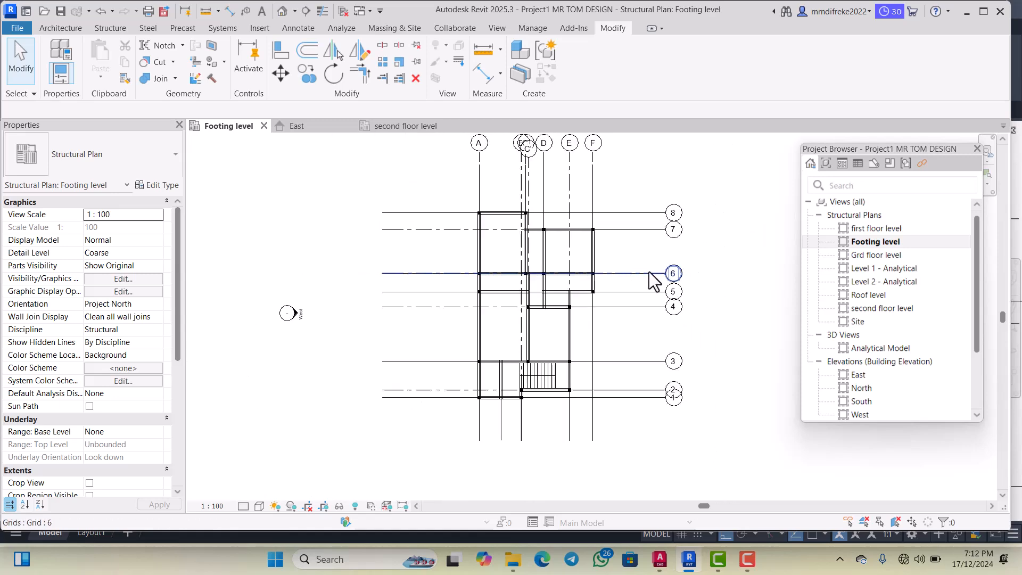
scroll(630, 347, "up", 3)
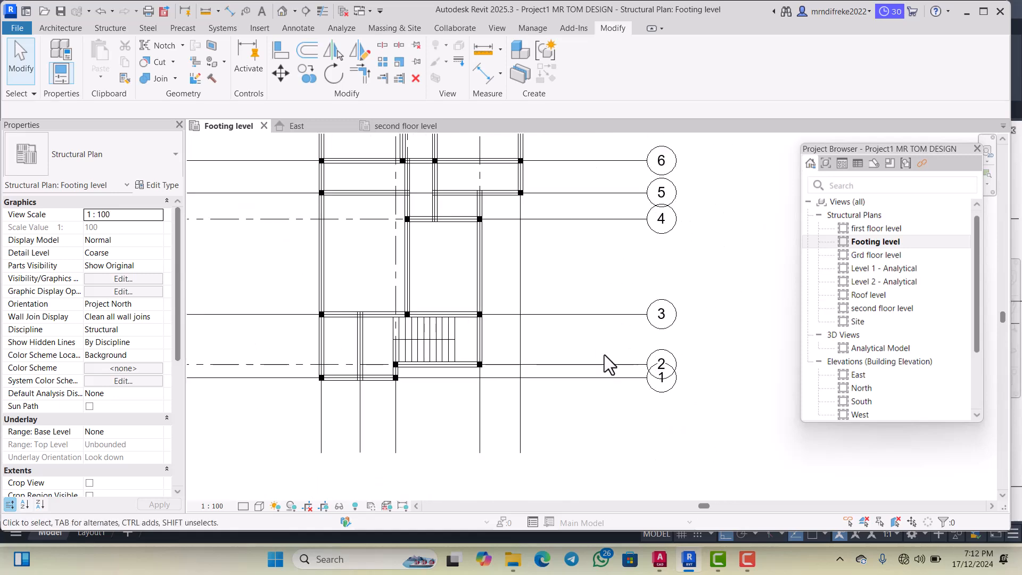
scroll(630, 360, "up", 2)
scroll(630, 362, "down", 2)
scroll(630, 365, "up", 2)
scroll(612, 404, "down", 2)
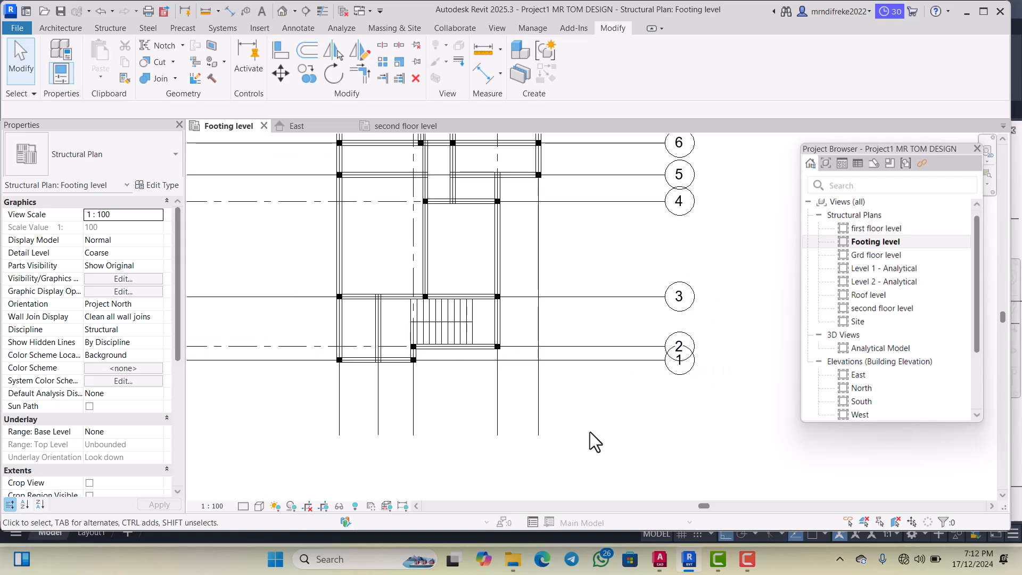
Switch to AutoCAD and check the horizontal axis numbers up to the top of the floor beam plan
left_click(660, 559)
scroll(454, 289, "down", 4)
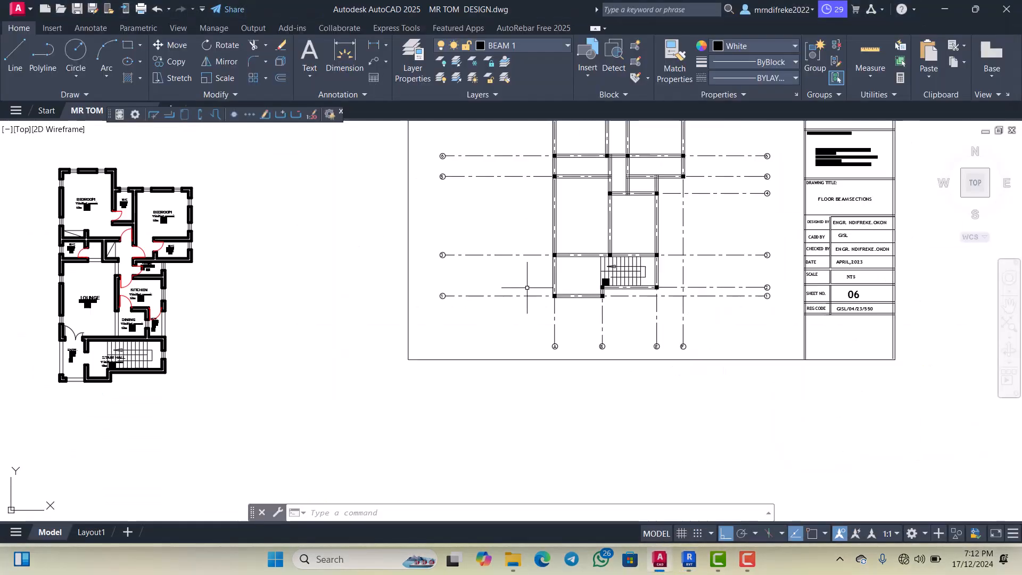
scroll(454, 290, "up", 6)
scroll(536, 228, "down", 4)
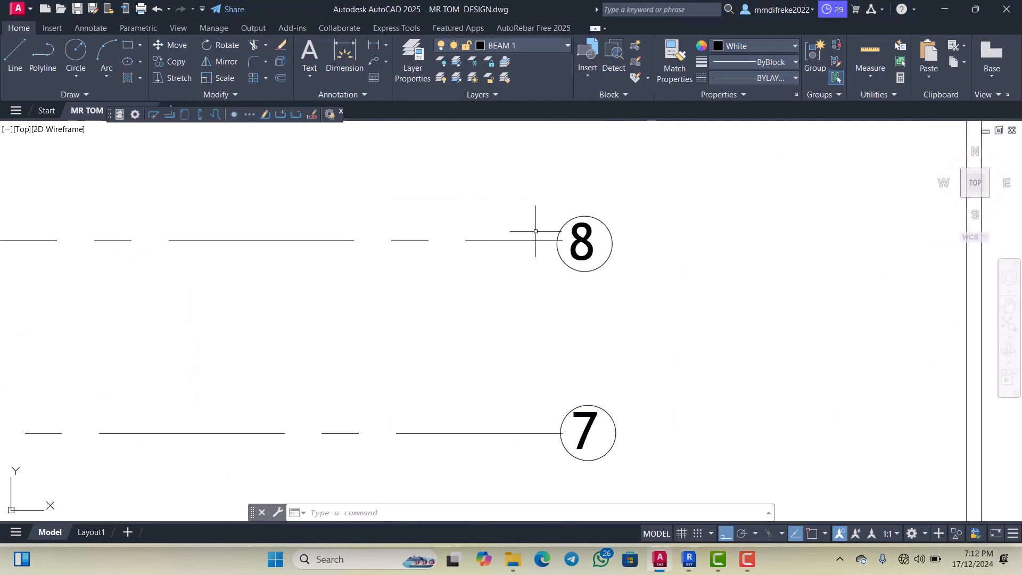
Switch to Revit and examine how the numbered and lettered grids line up with the columns across the whole plan
left_click(686, 561)
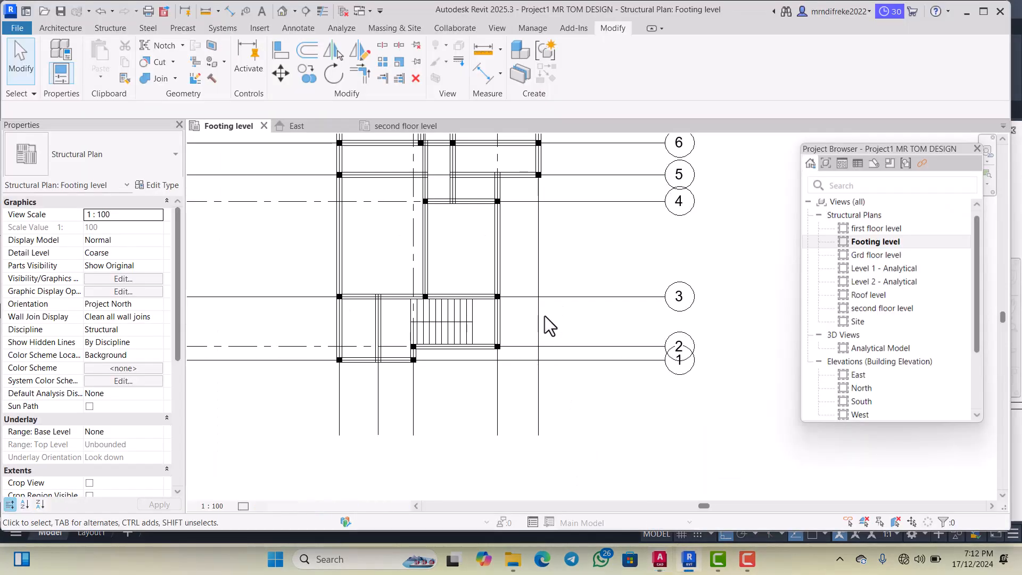
scroll(549, 319, "down", 3)
scroll(596, 174, "up", 3)
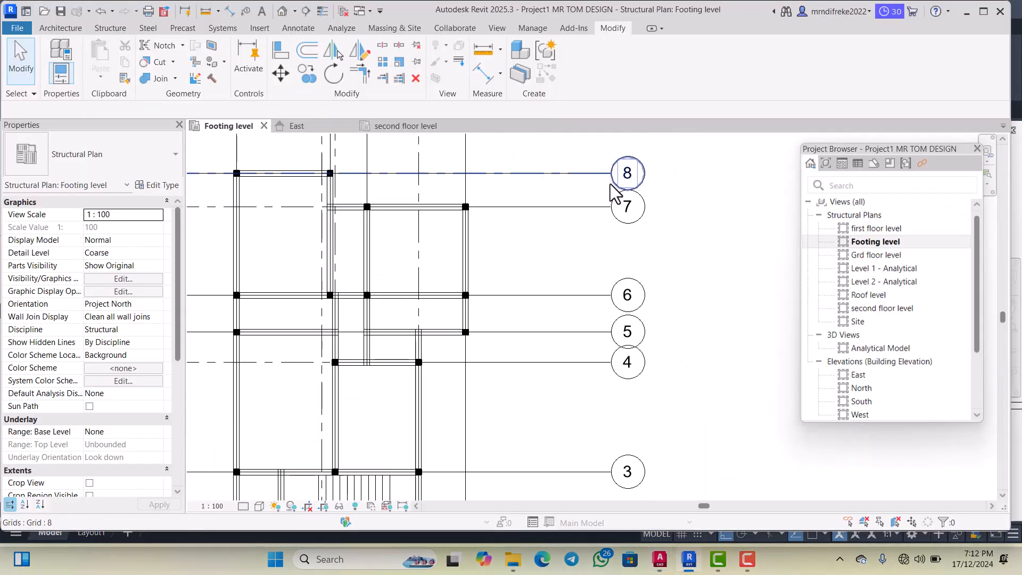
scroll(579, 275, "down", 2)
scroll(539, 276, "up", 2)
scroll(400, 276, "down", 1)
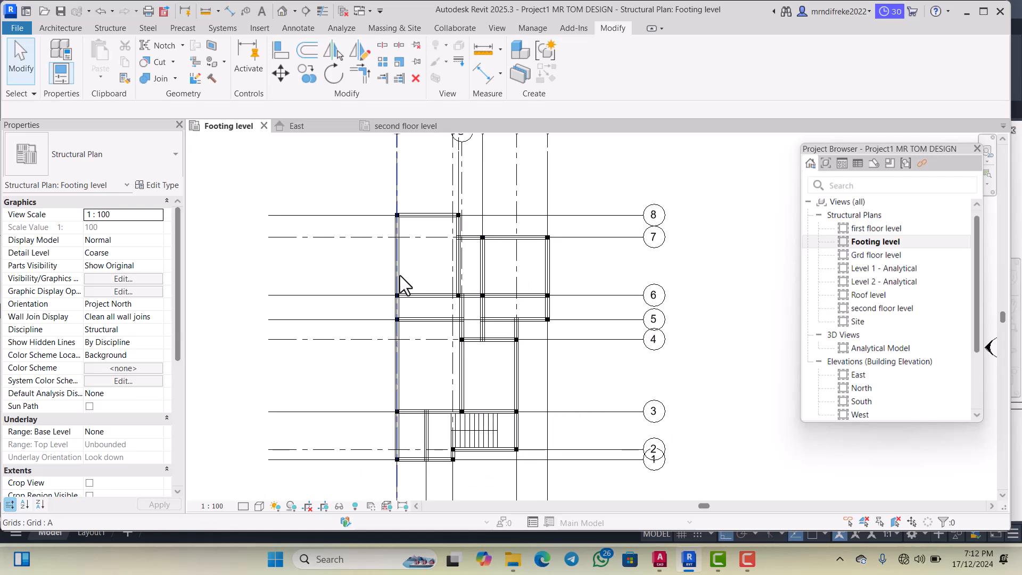
scroll(527, 314, "down", 3)
scroll(538, 380, "up", 3)
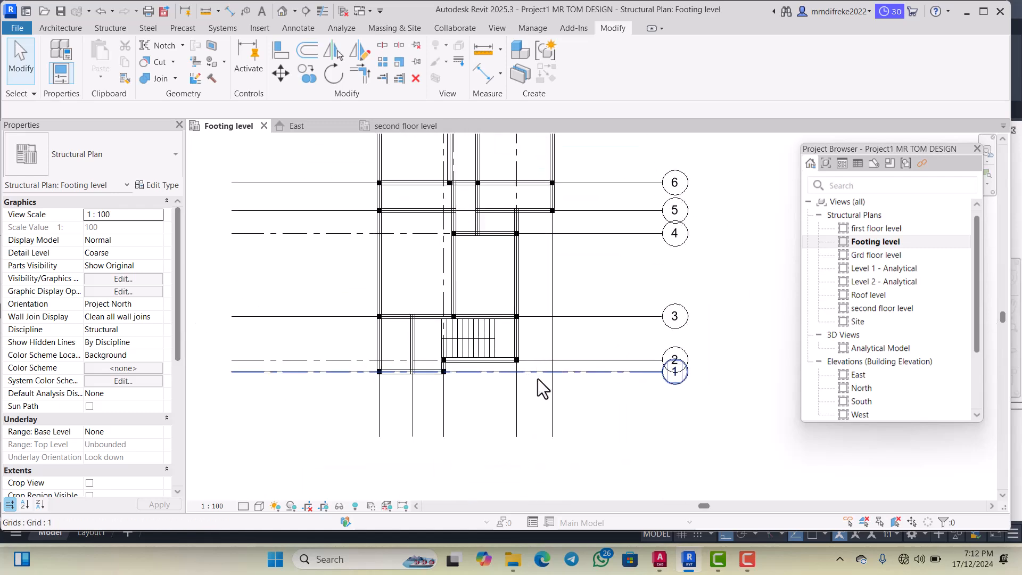
scroll(558, 349, "up", 1)
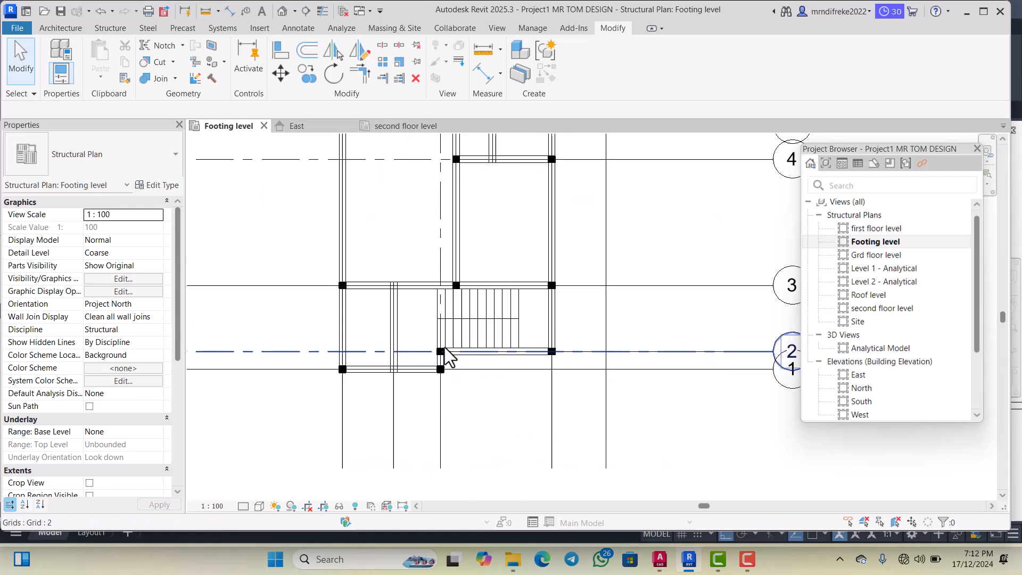
scroll(487, 369, "down", 3)
scroll(532, 279, "up", 2)
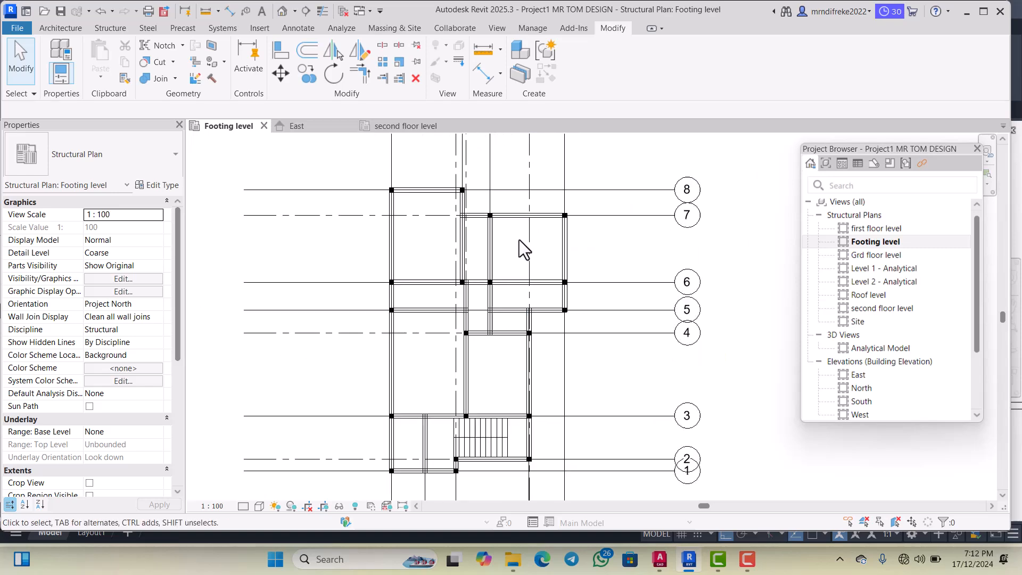
scroll(426, 289, "up", 2)
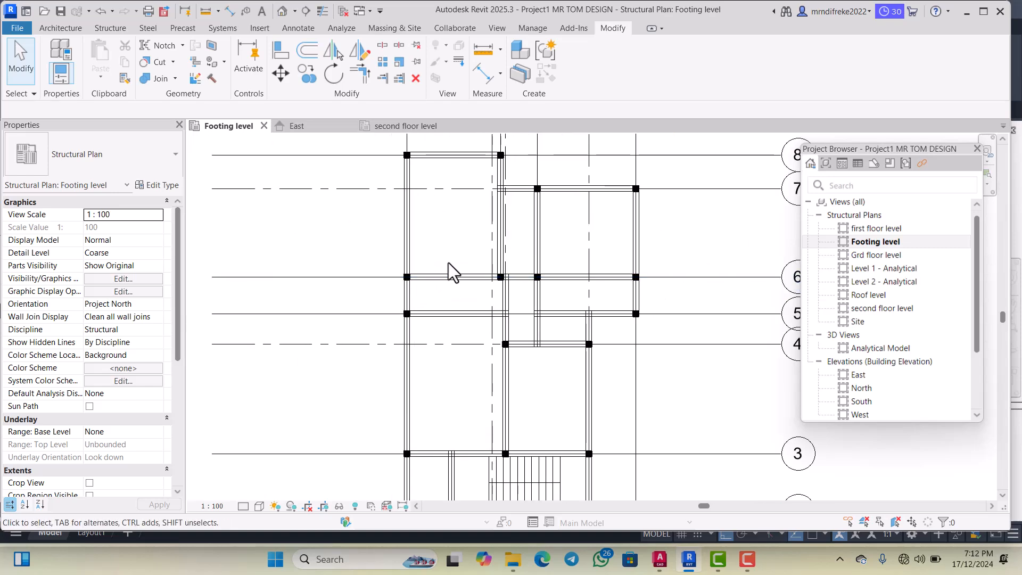
scroll(426, 286, "down", 2)
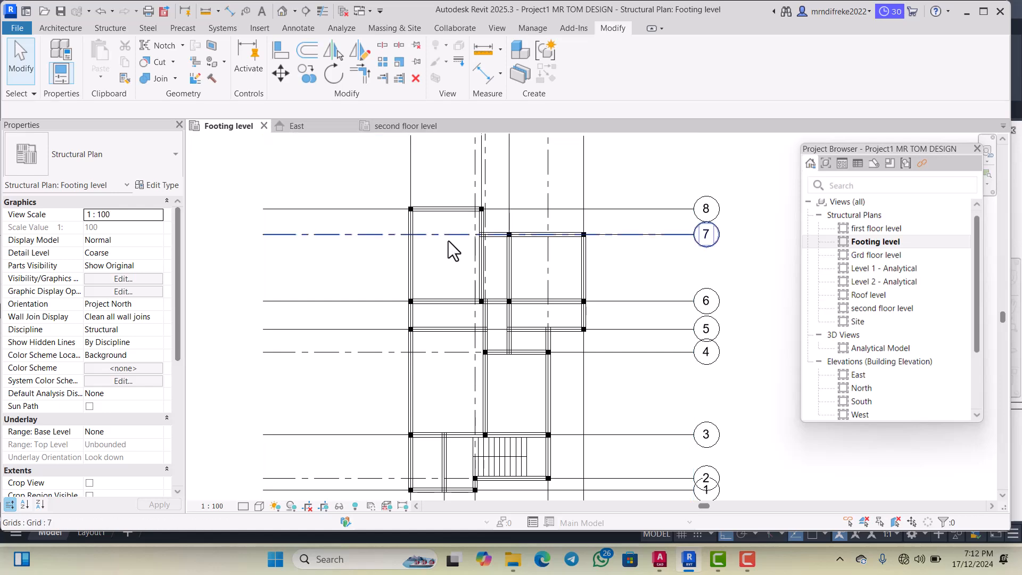
scroll(458, 234, "down", 2)
scroll(479, 229, "up", 1)
scroll(456, 255, "down", 1)
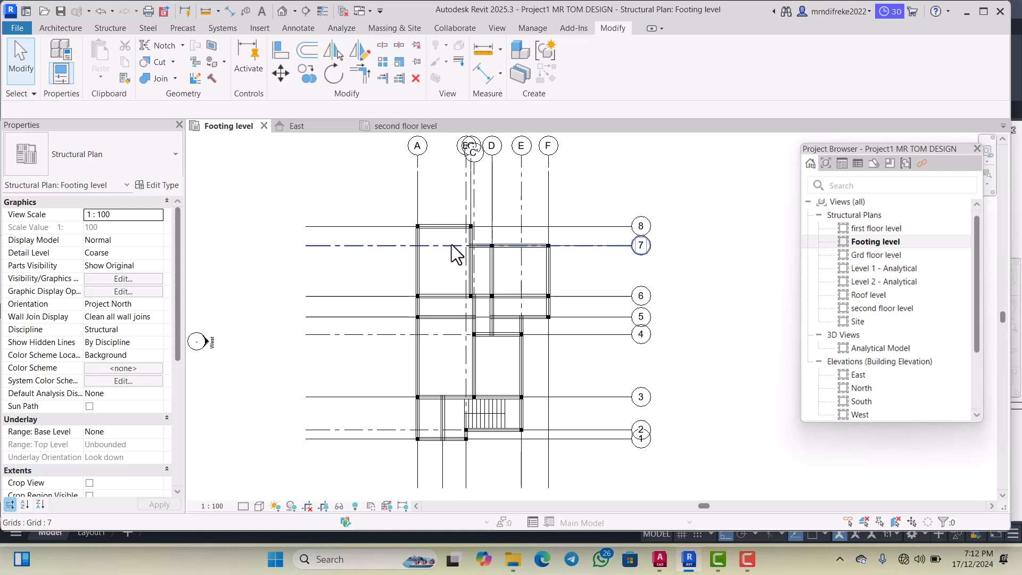
scroll(479, 245, "up", 2)
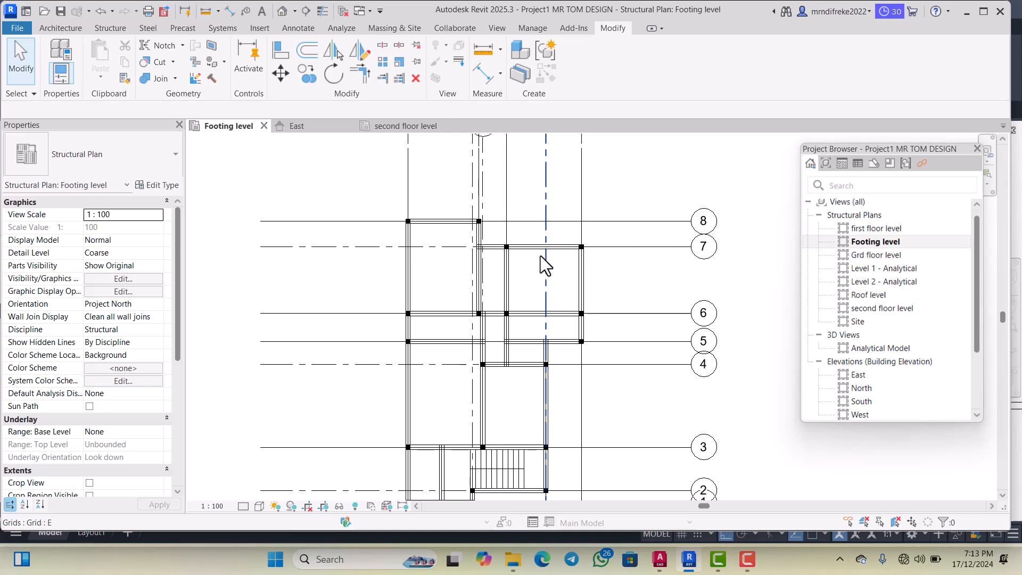
scroll(546, 245, "up", 3)
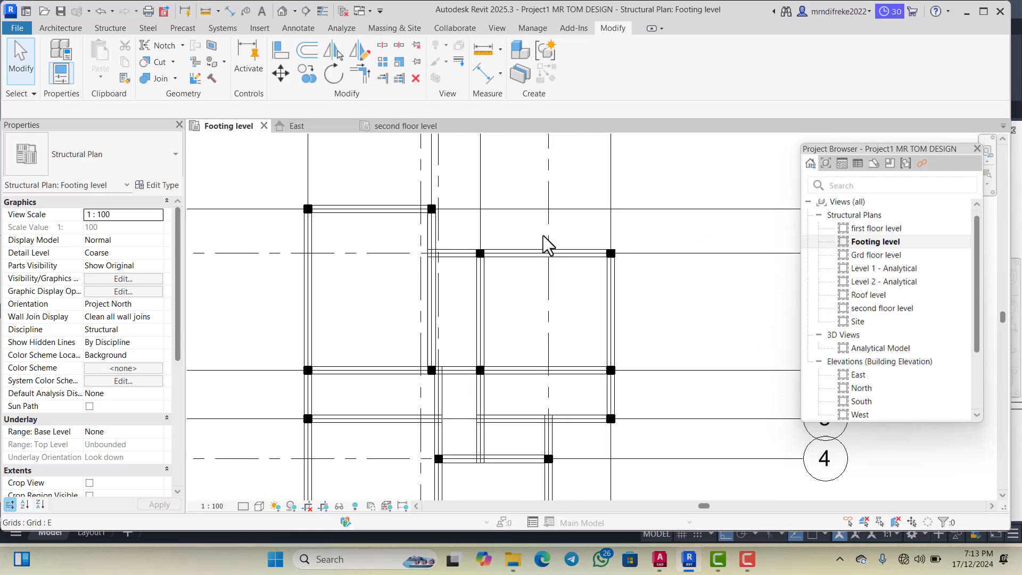
scroll(485, 269, "down", 2)
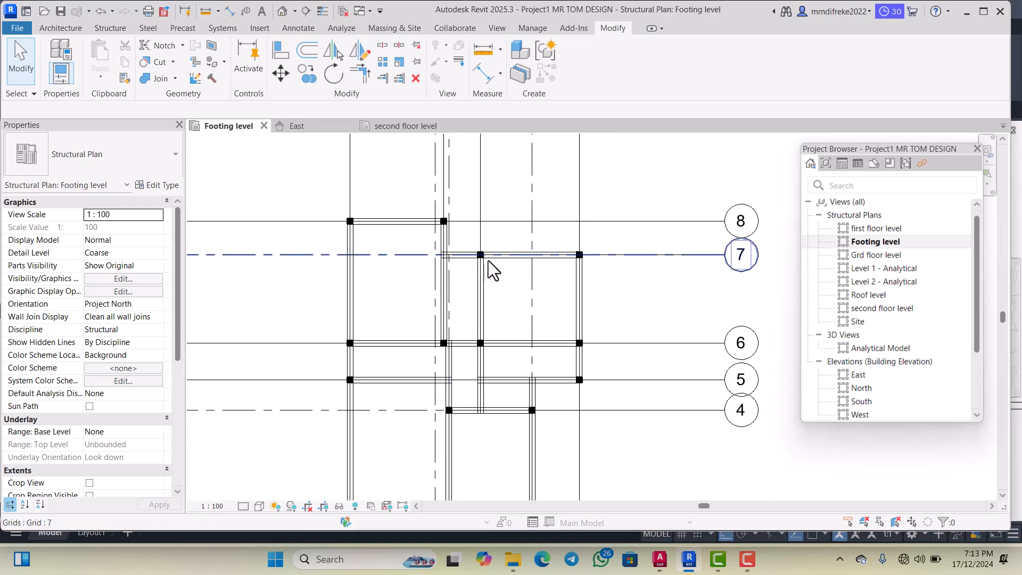
scroll(515, 266, "down", 2)
scroll(490, 242, "up", 1)
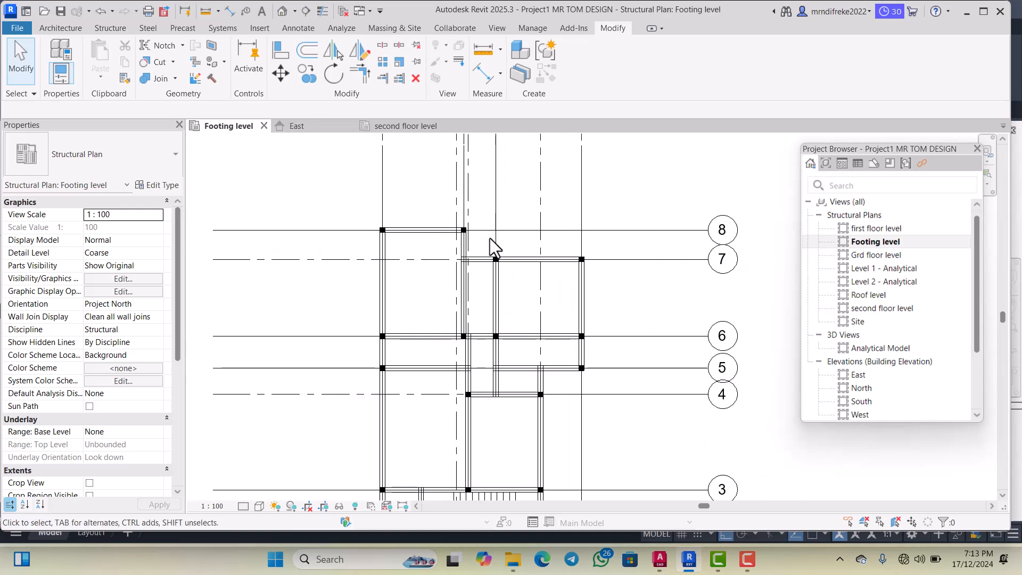
scroll(519, 263, "down", 2)
scroll(503, 288, "up", 2)
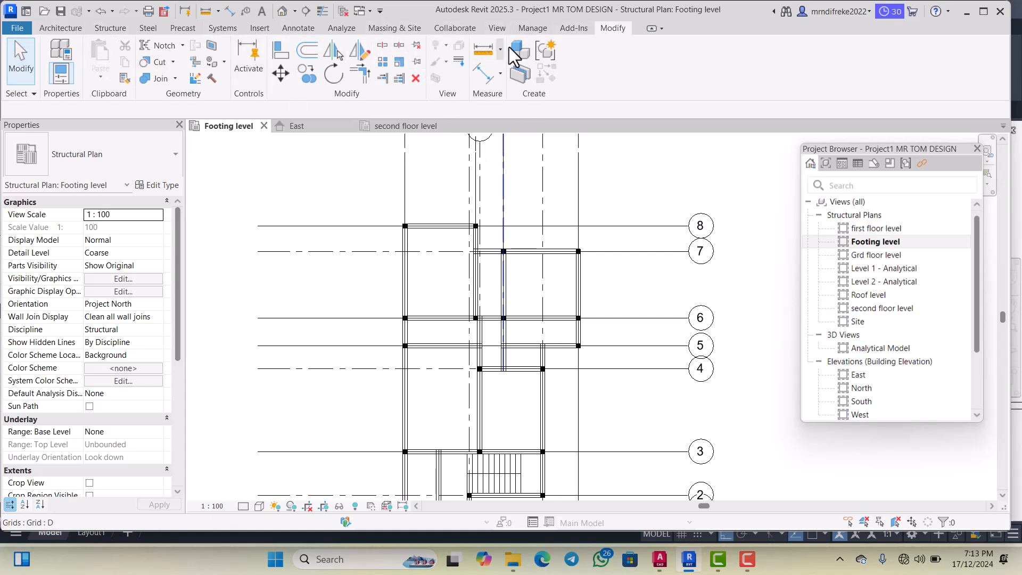
left_click(530, 30)
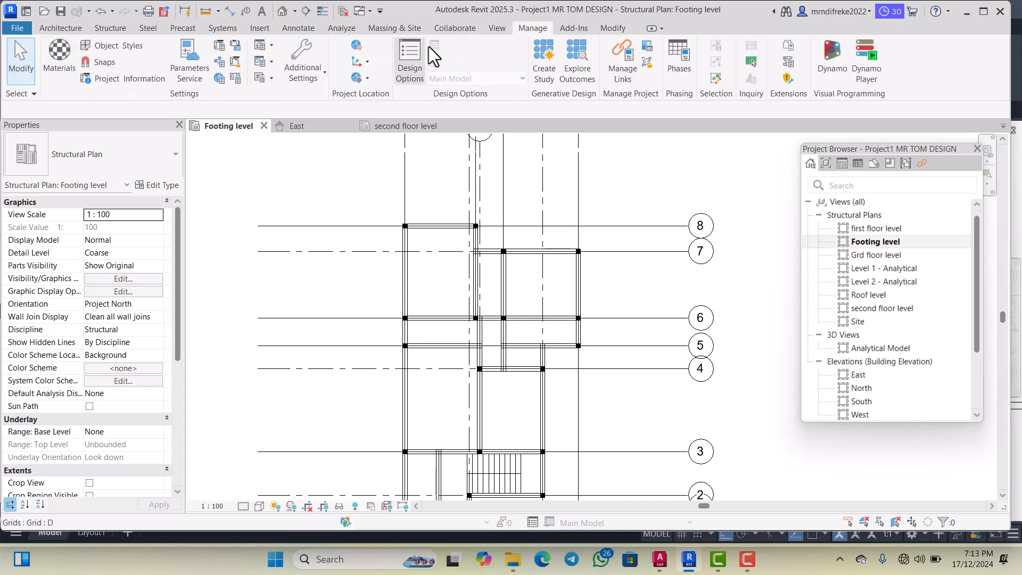
left_click(59, 69)
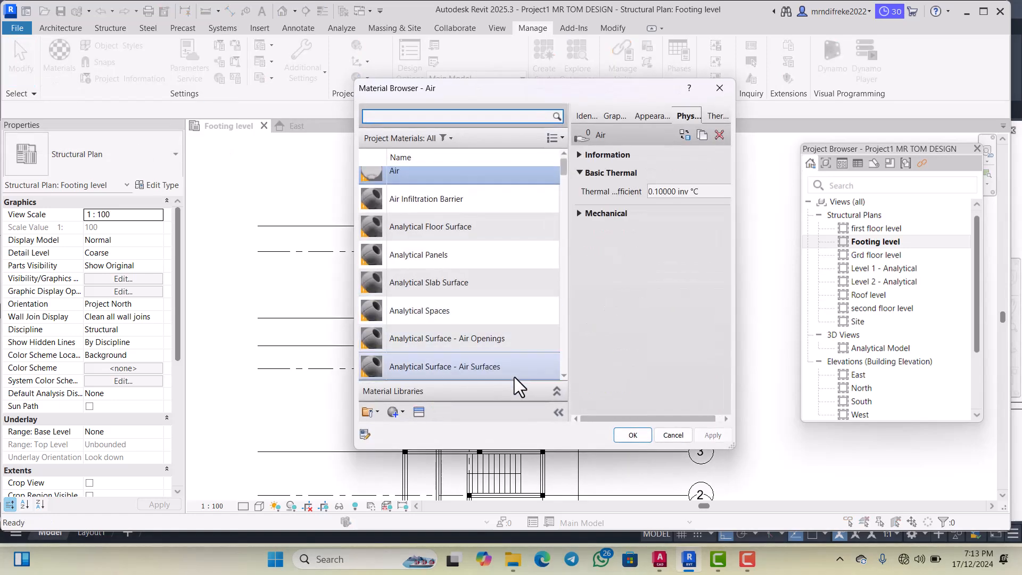
left_click(403, 413)
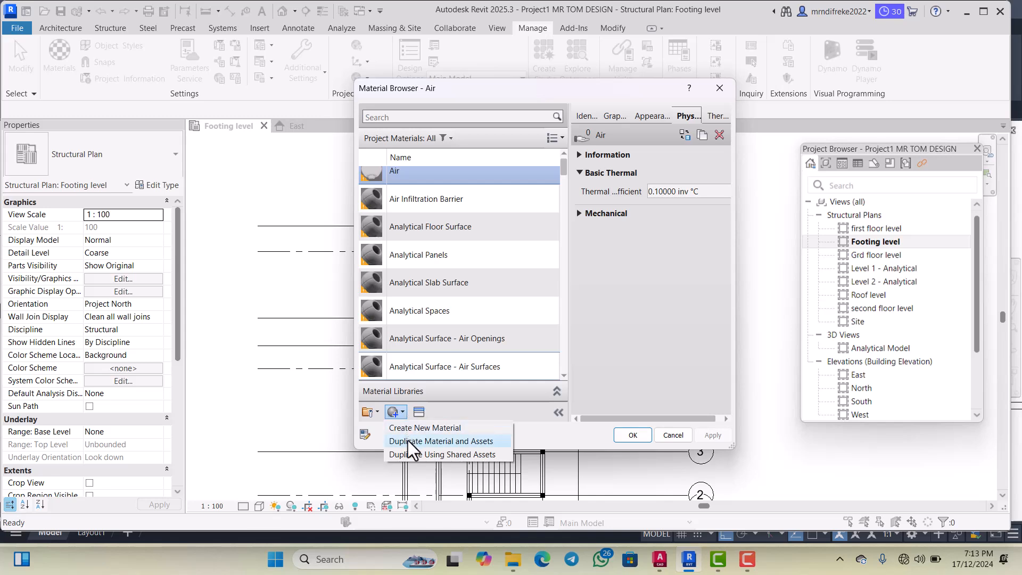
left_click(408, 441)
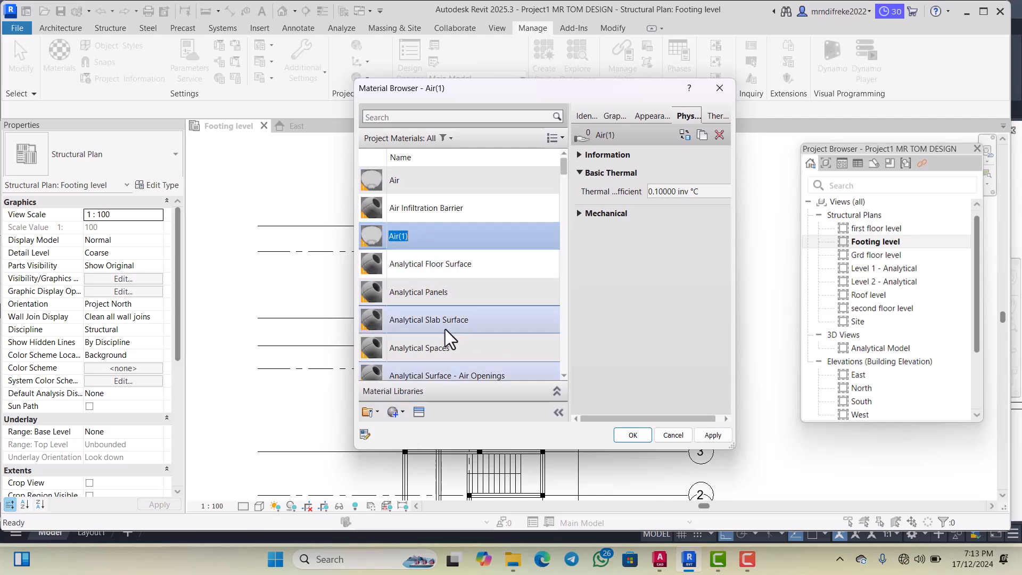
key("Escape")
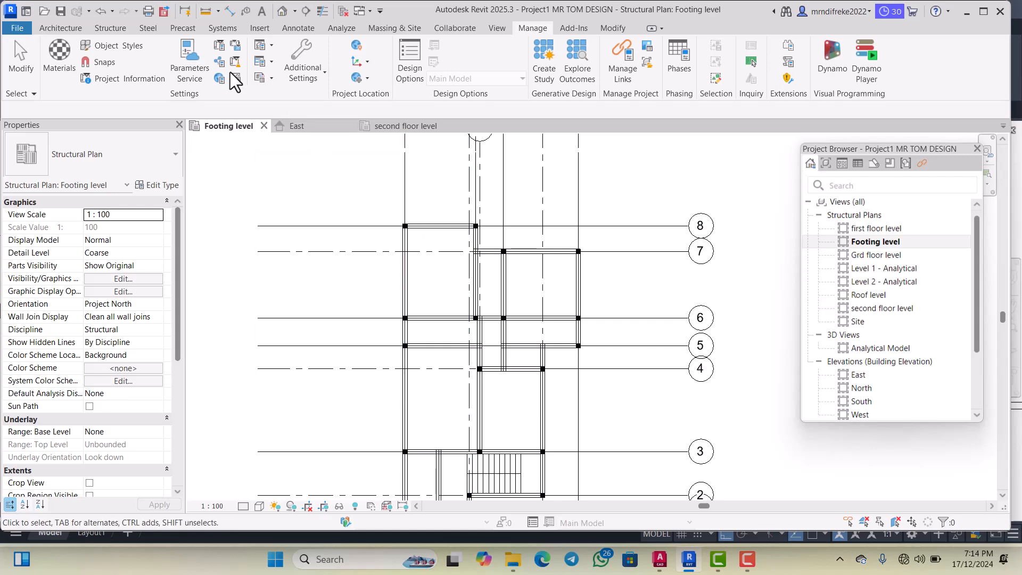
Open the project's materials and filter the list to the Concrete class
left_click(66, 55)
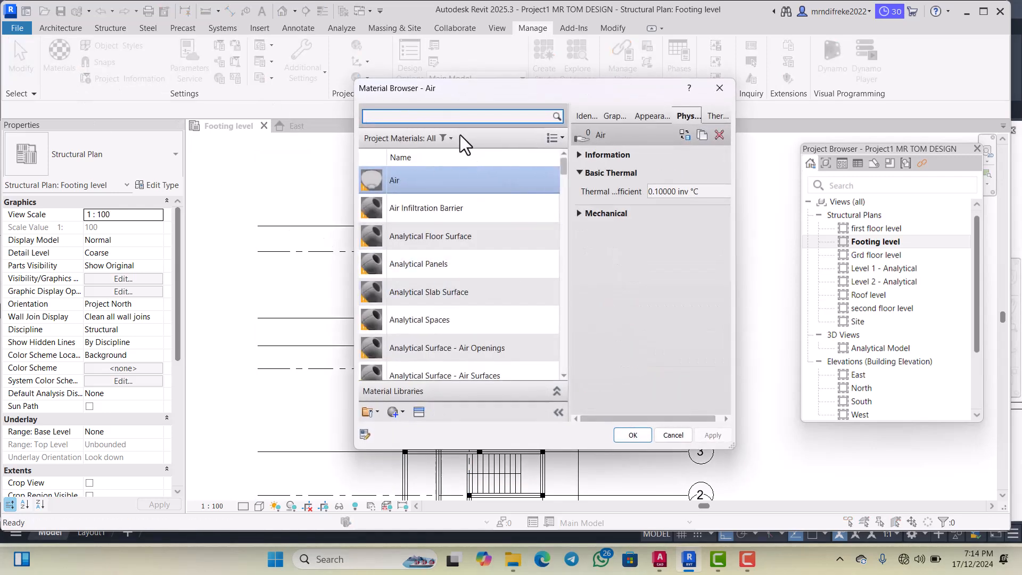
left_click(447, 137)
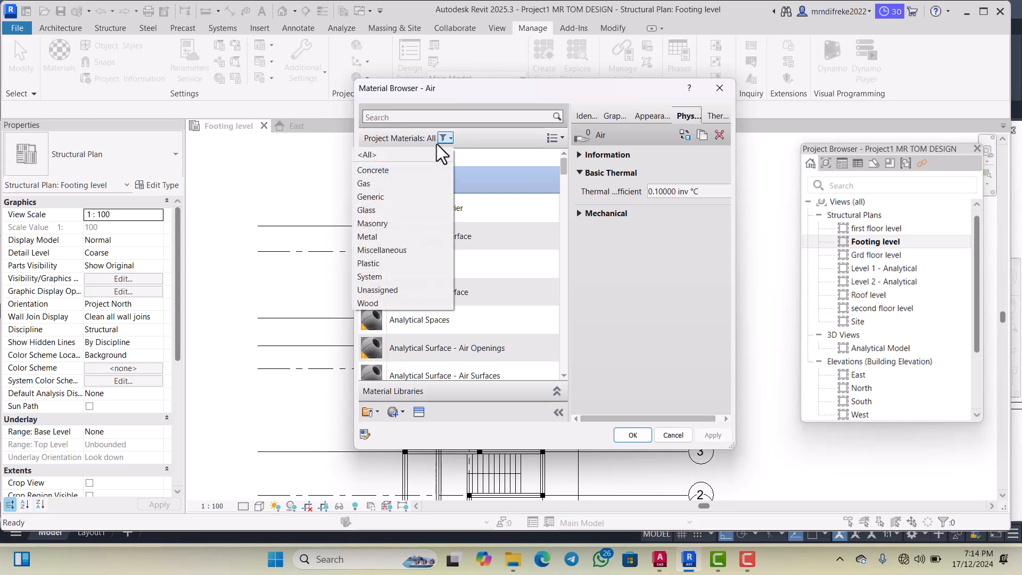
left_click(381, 170)
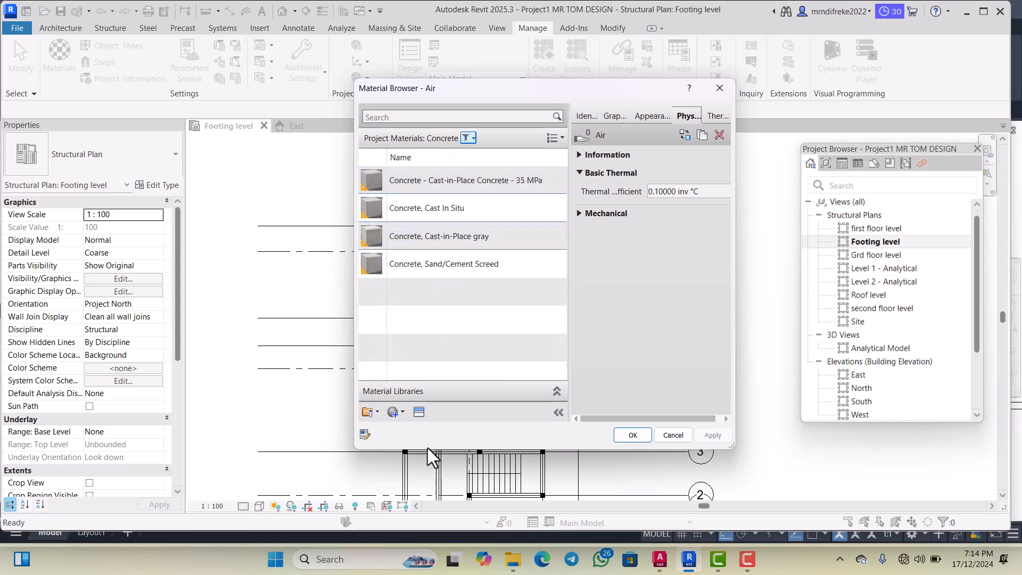
Create a new material with its default name and close the Asset Browser
left_click(401, 413)
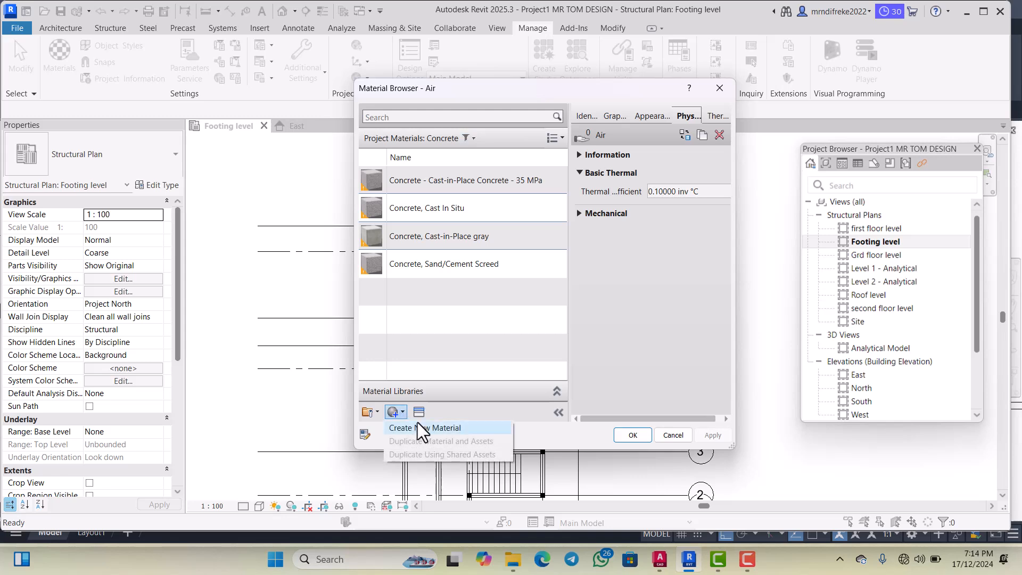
left_click(468, 347)
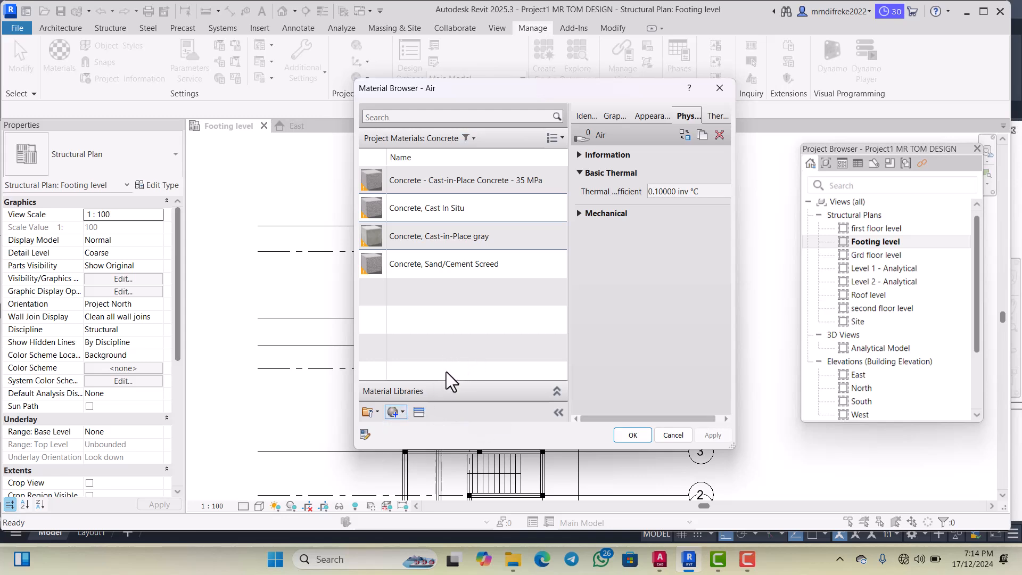
left_click(404, 411)
left_click(417, 427)
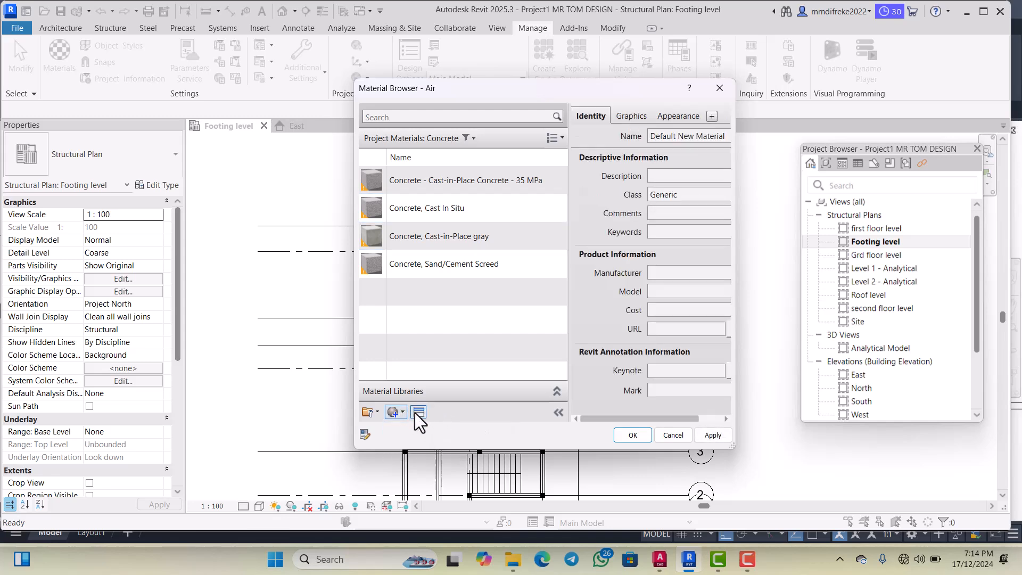
left_click(418, 411)
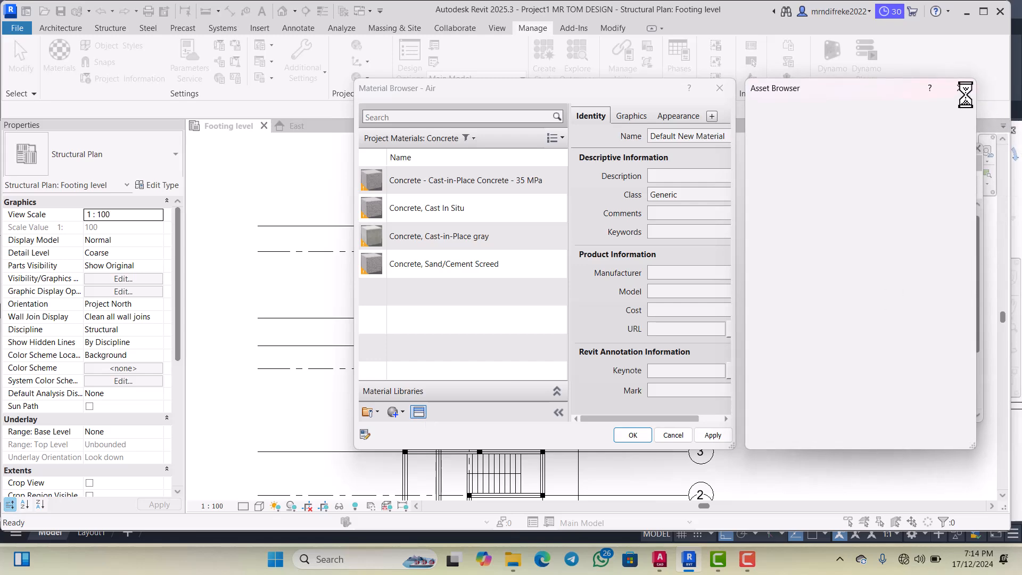
left_click(963, 91)
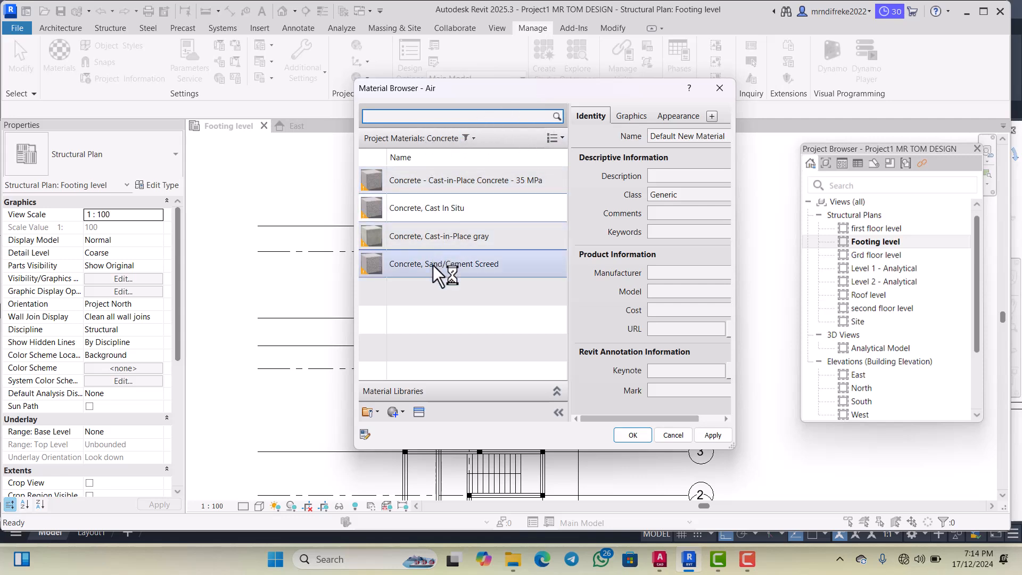
Duplicate the Concrete, Cast In Situ material together with its assets and name the copy C20
left_click(470, 186)
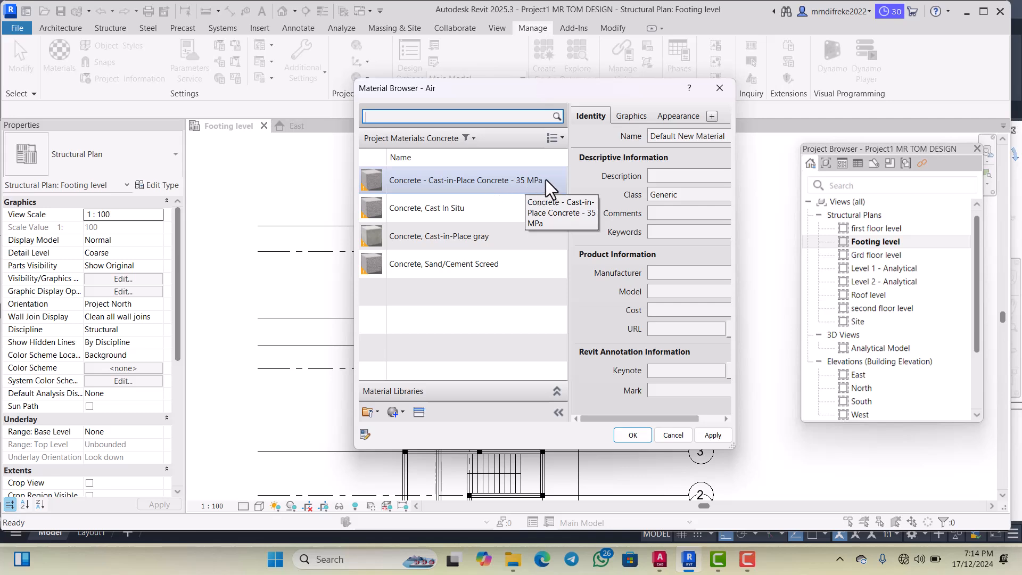
left_click(447, 209)
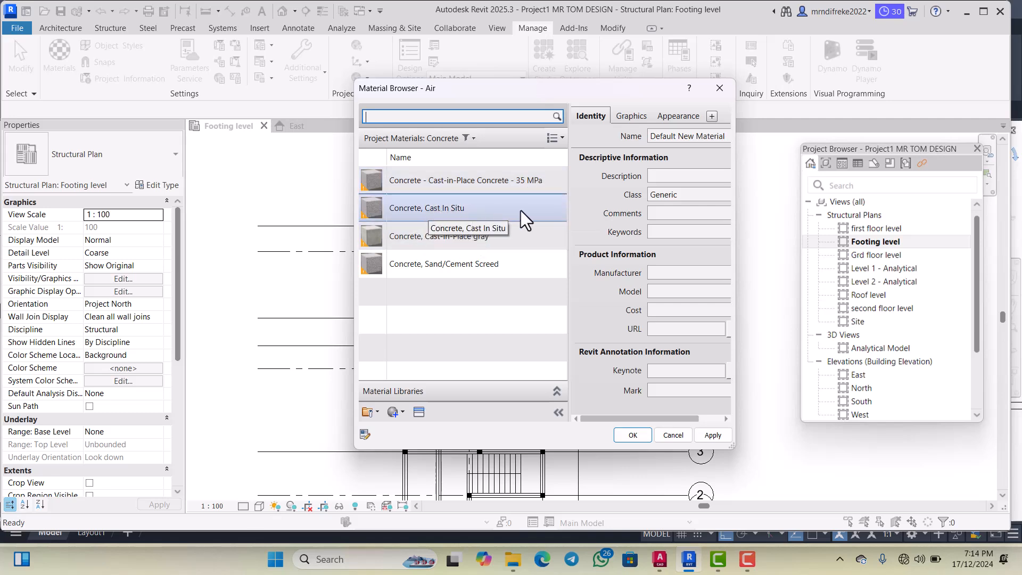
left_click(422, 245)
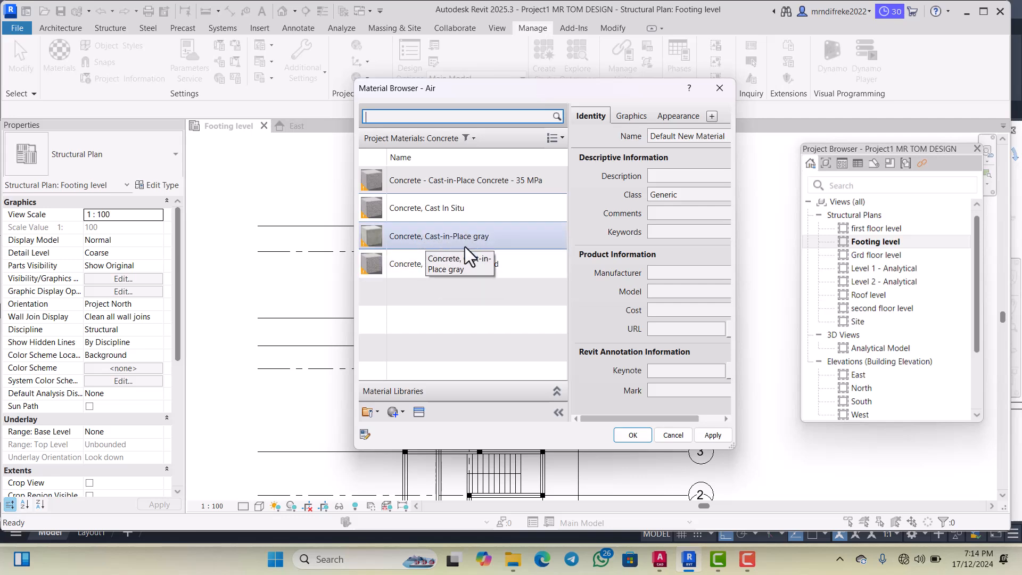
left_click(416, 211)
left_click(420, 210)
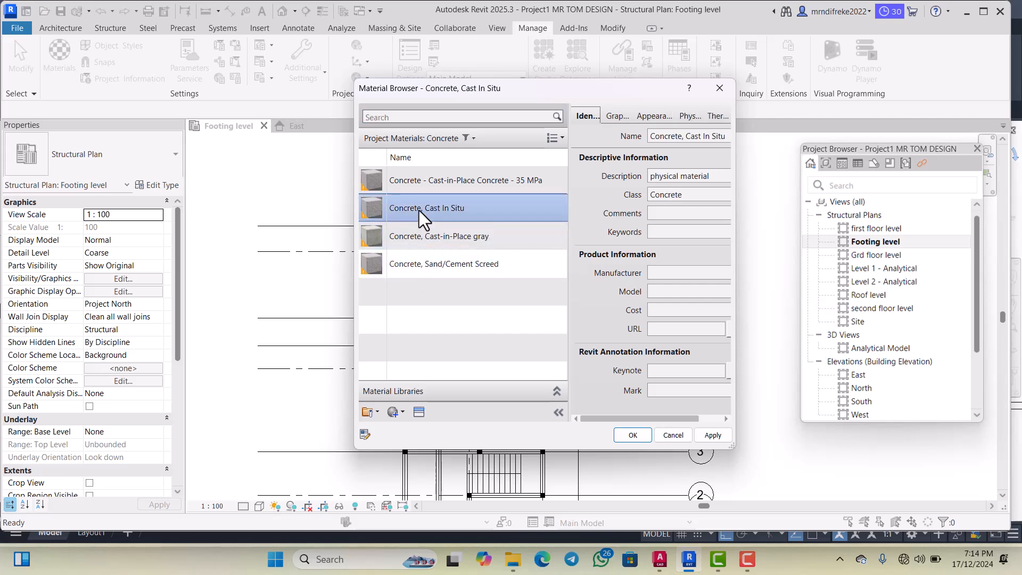
left_click(404, 413)
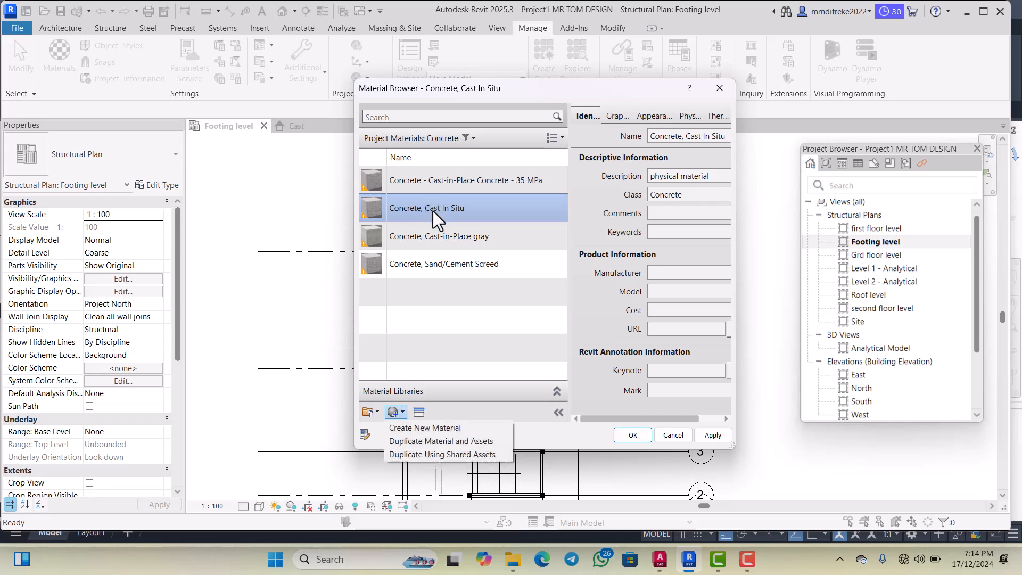
left_click(414, 442)
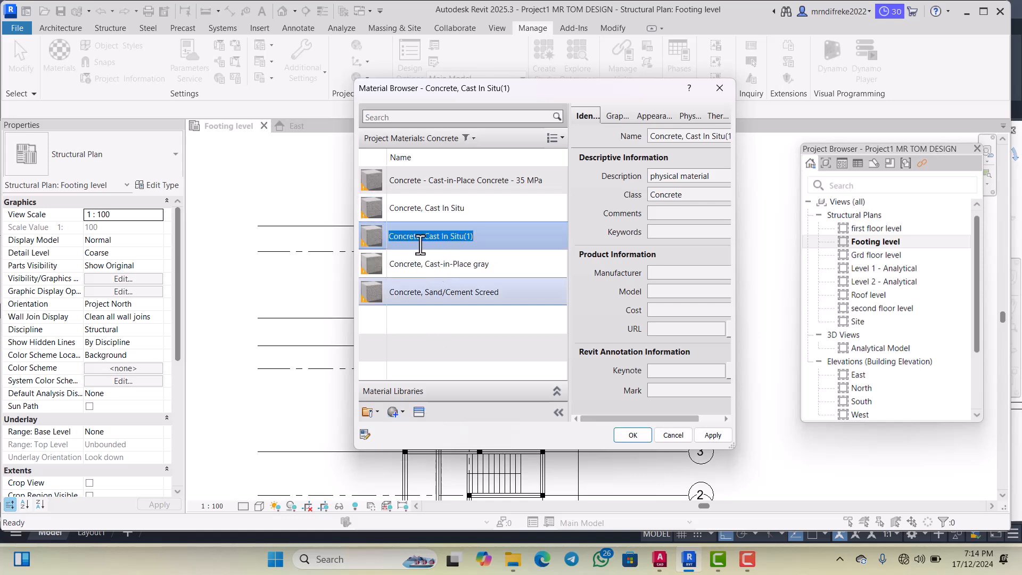
left_click_drag(389, 240, 487, 237)
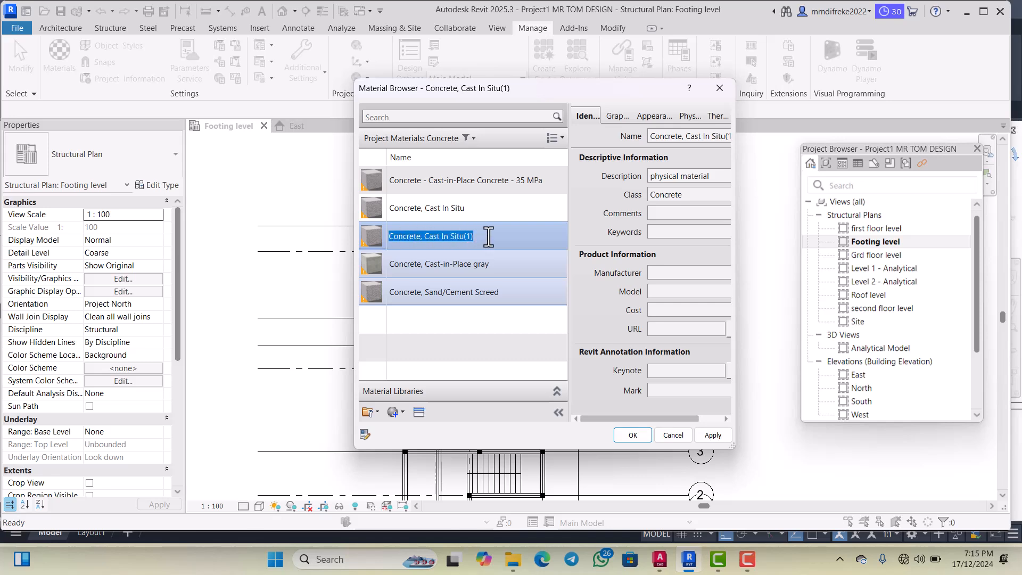
type("C20")
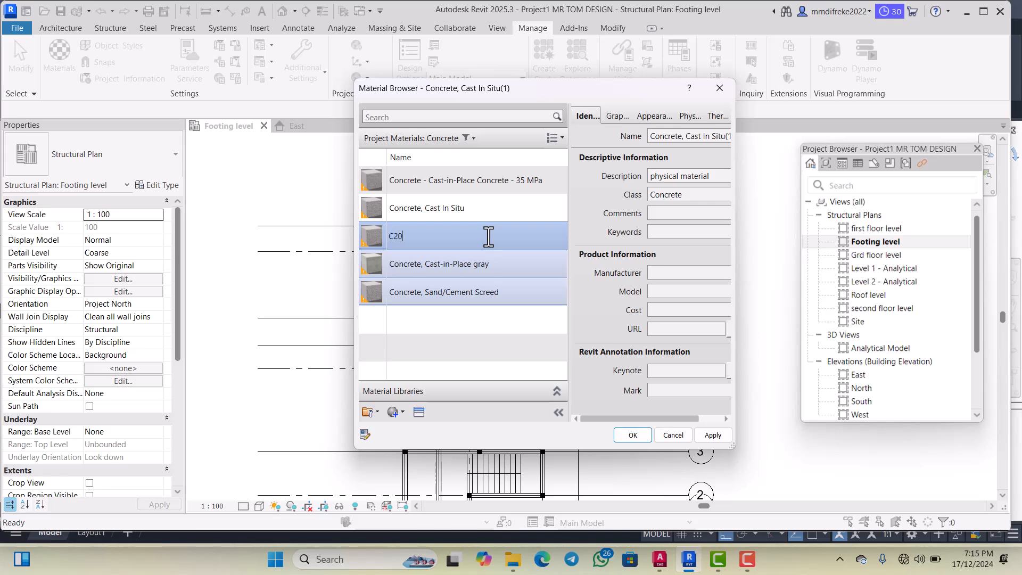
key("Return")
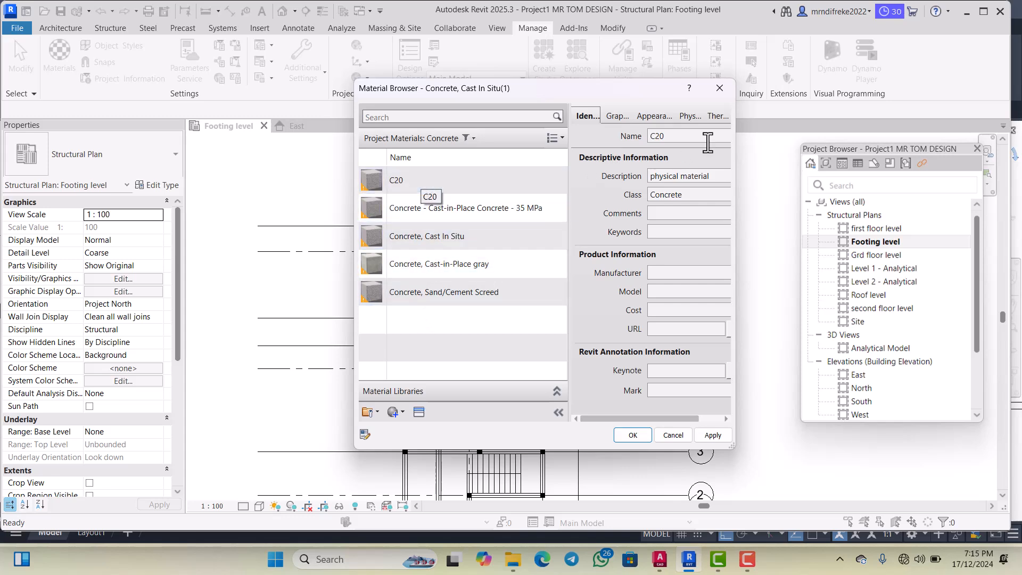
Review the graphics, identity, appearance and physical properties of C20, including its mechanical values
left_click(616, 117)
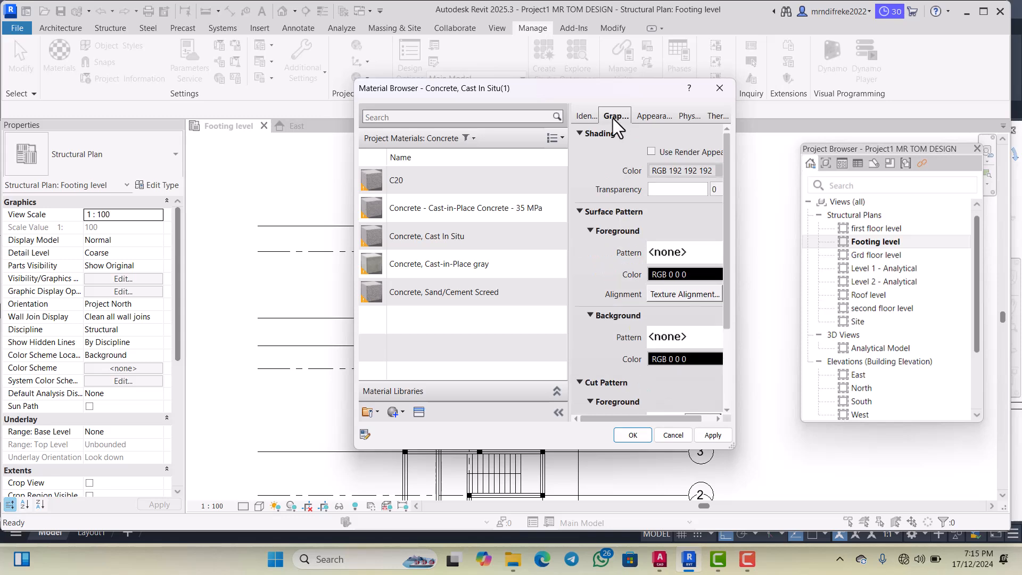
left_click(589, 116)
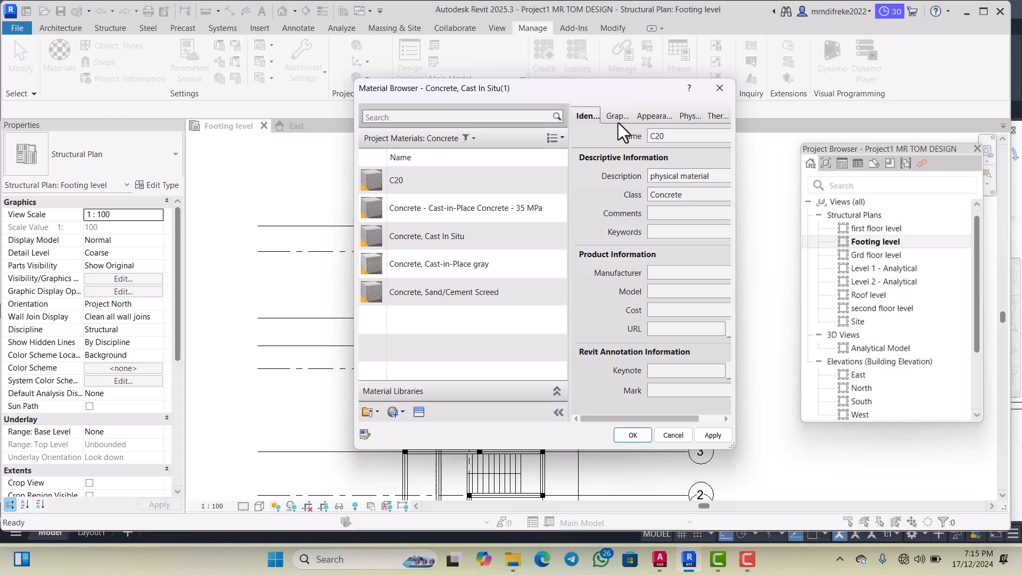
left_click(650, 117)
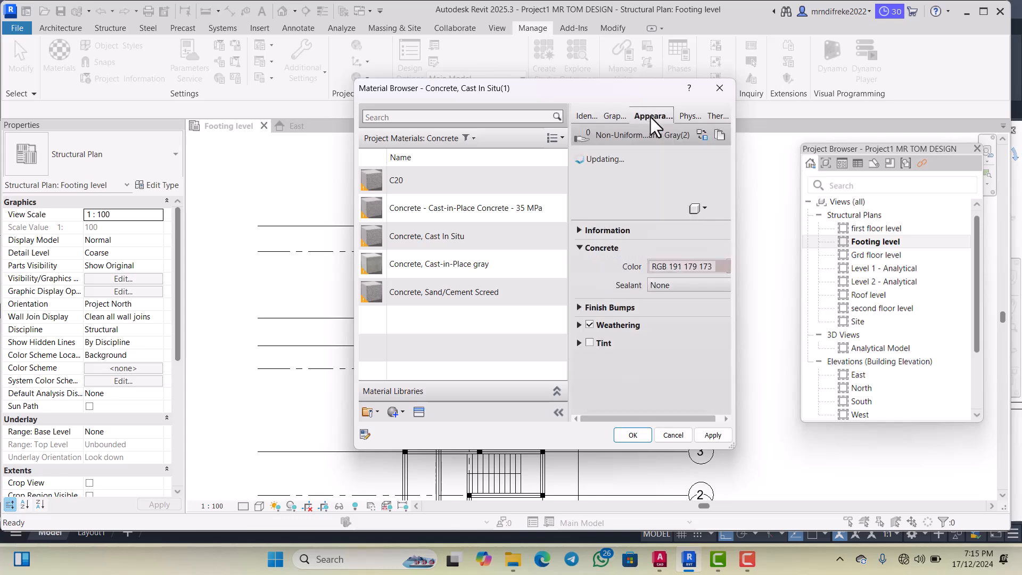
left_click(684, 115)
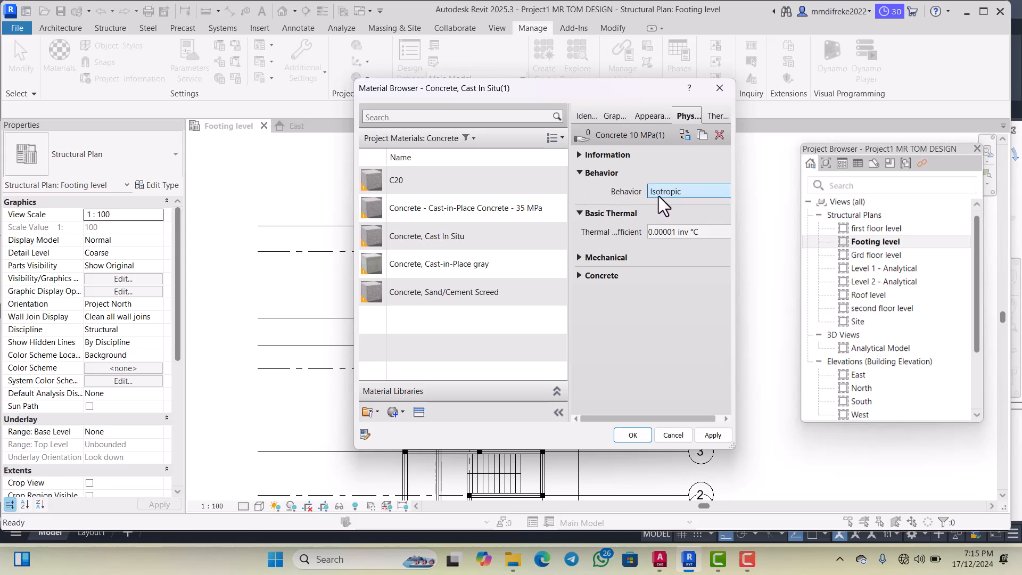
left_click(578, 257)
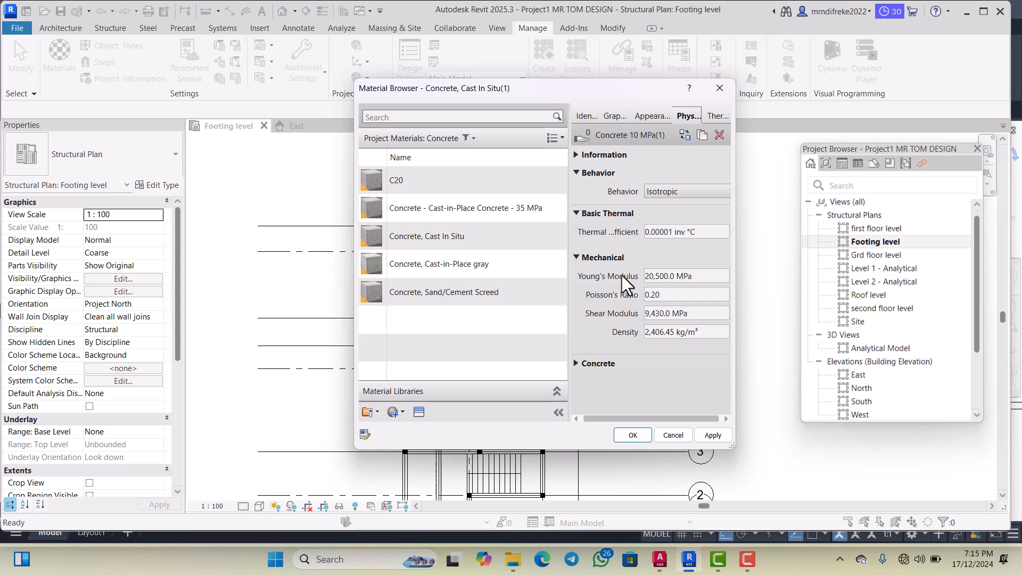
left_click(667, 314)
left_click(663, 332)
Set the concrete compression of the C20 material's physical asset to 20 MPa
left_click(605, 363)
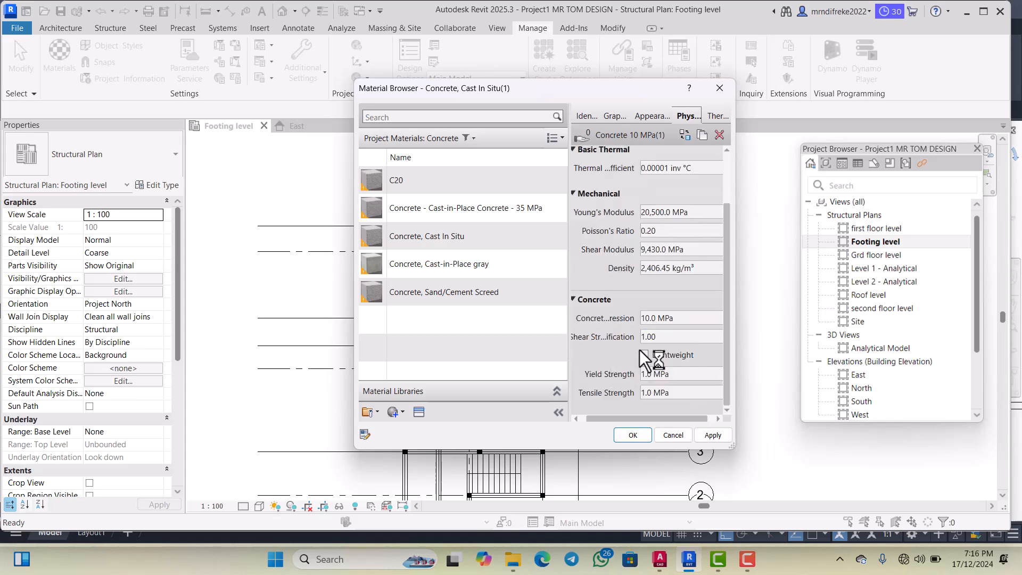
left_click(649, 337)
double_click(652, 322)
type("20")
left_click(670, 336)
Set the yield strength and tensile strength of C20 to 20 MPa each and save the material changes
left_click(653, 374)
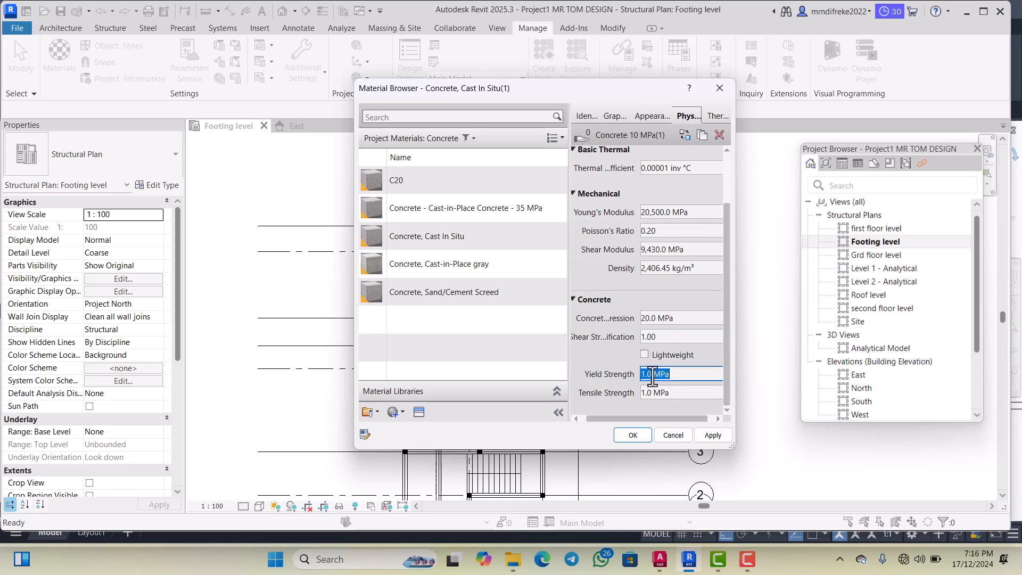
left_click_drag(653, 374, 637, 378)
type("20")
left_click(654, 392)
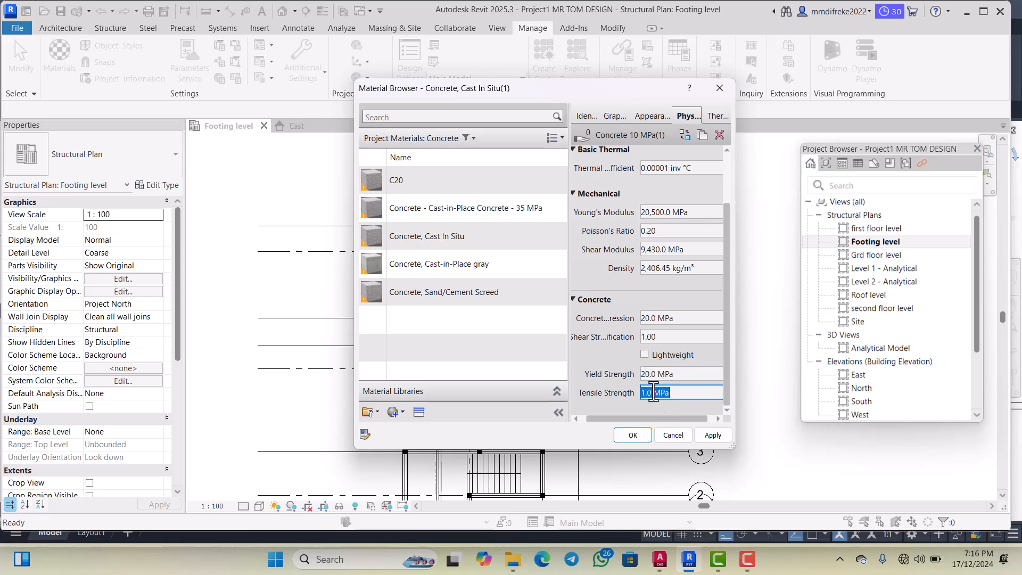
left_click_drag(653, 392, 643, 397)
type("20")
key("Return")
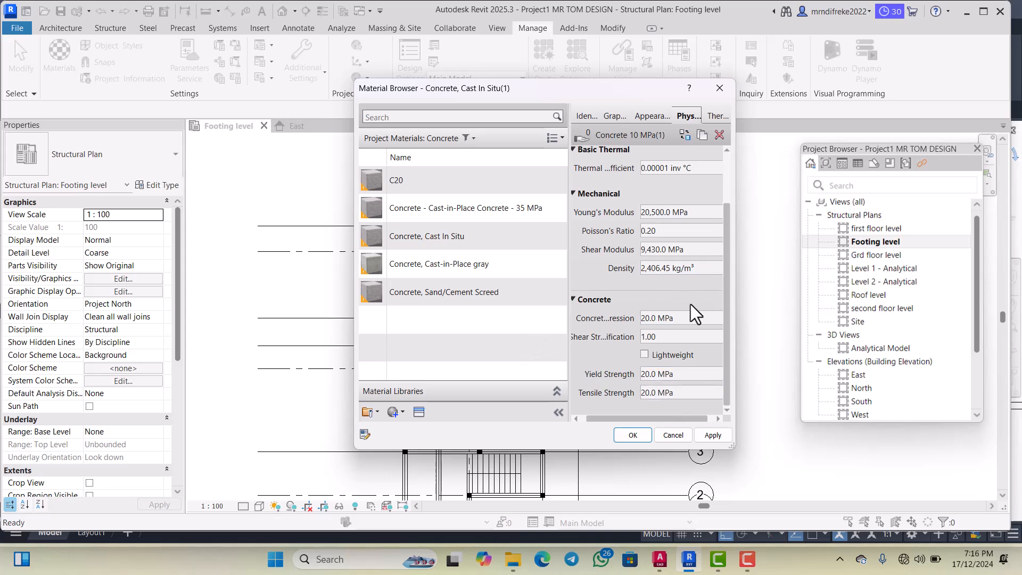
left_click(714, 435)
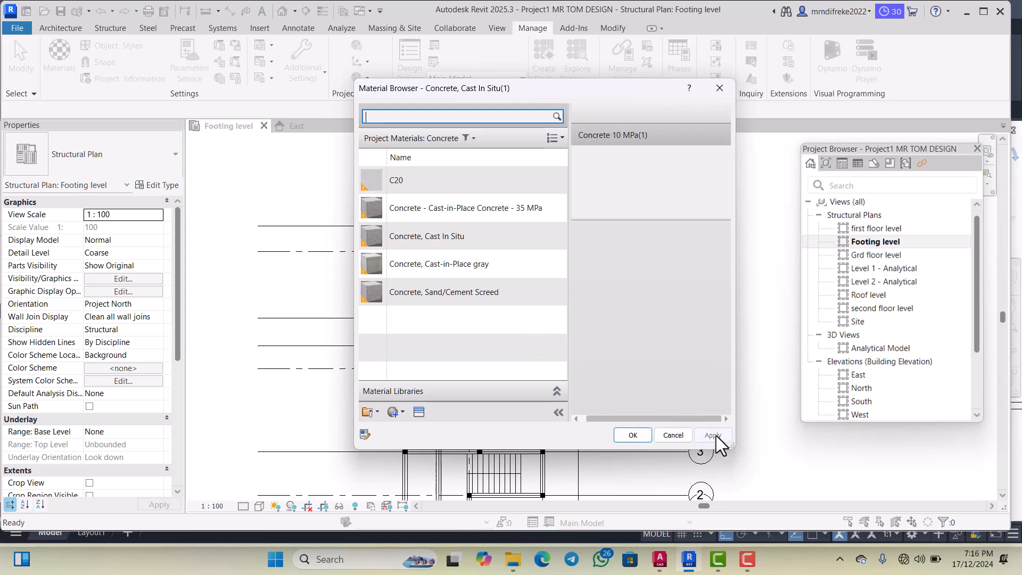
left_click(632, 435)
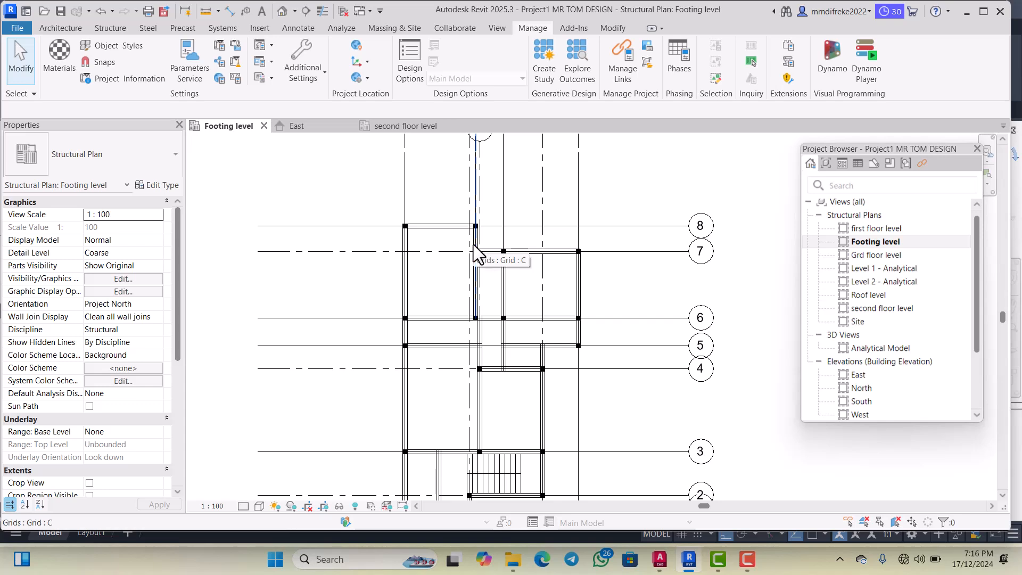
Start placing a structural column using the M_Concrete-Rectangular-Column 300 x 450mm type
left_click(119, 27)
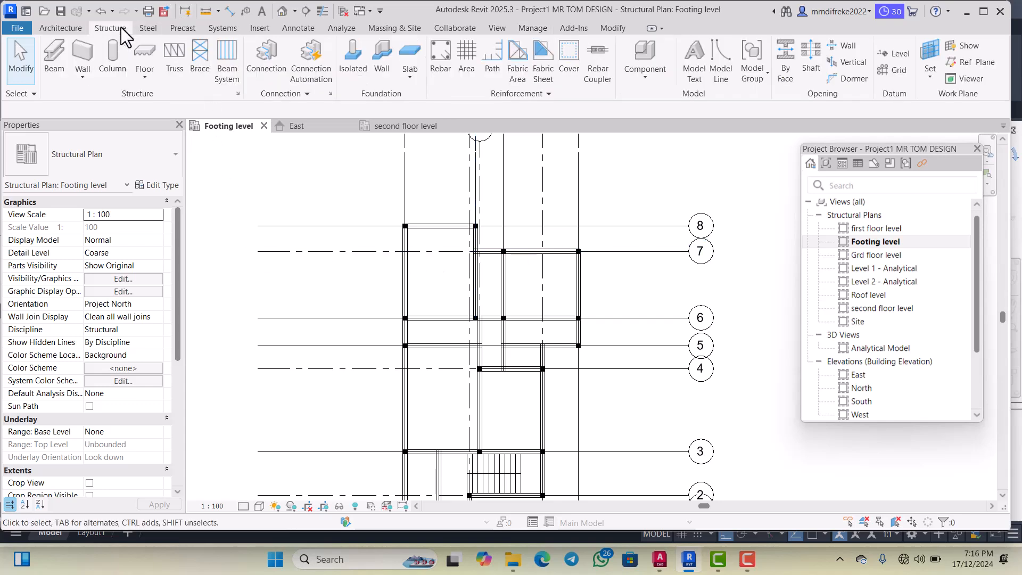
left_click(124, 69)
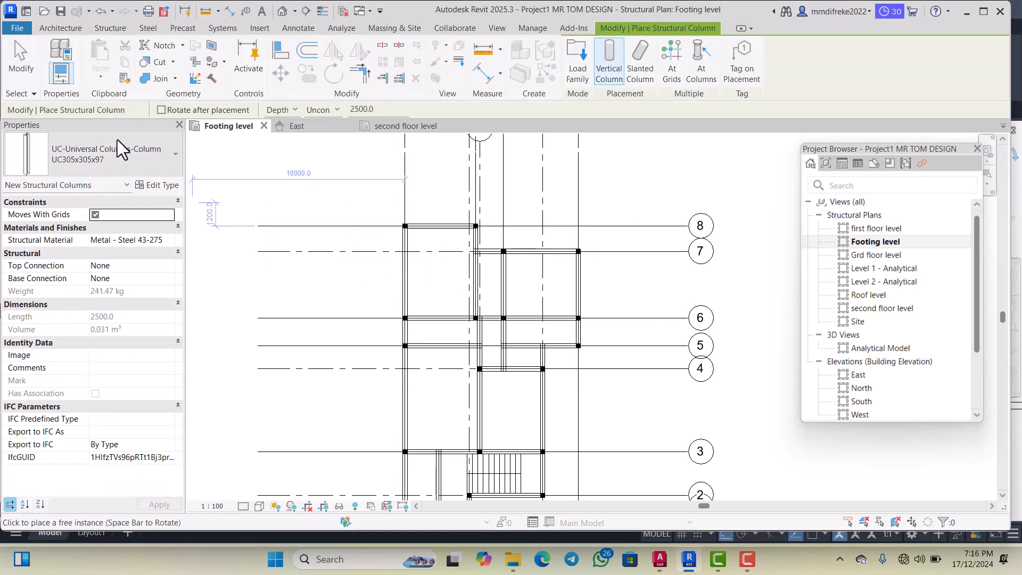
key("Escape")
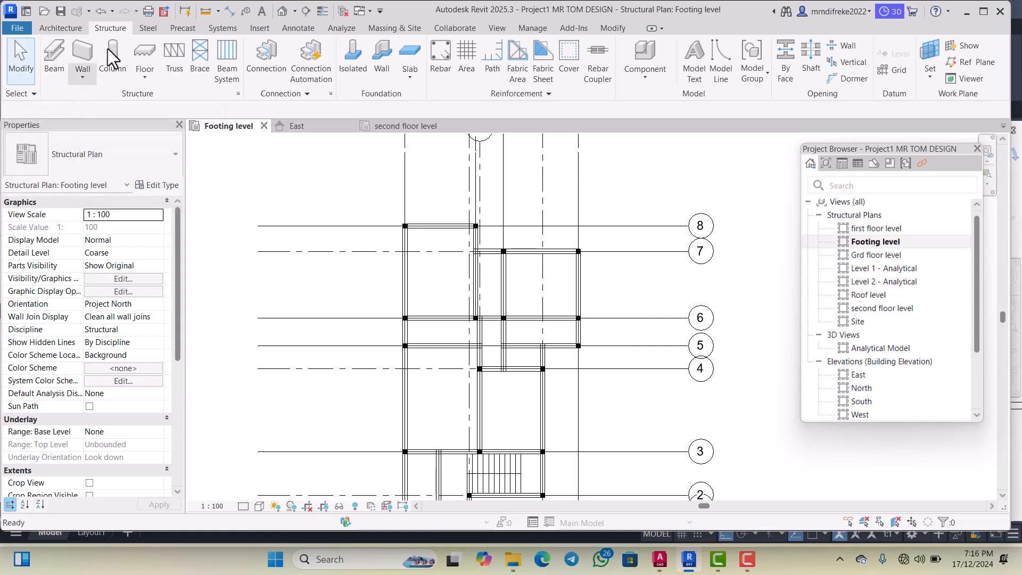
left_click(118, 56)
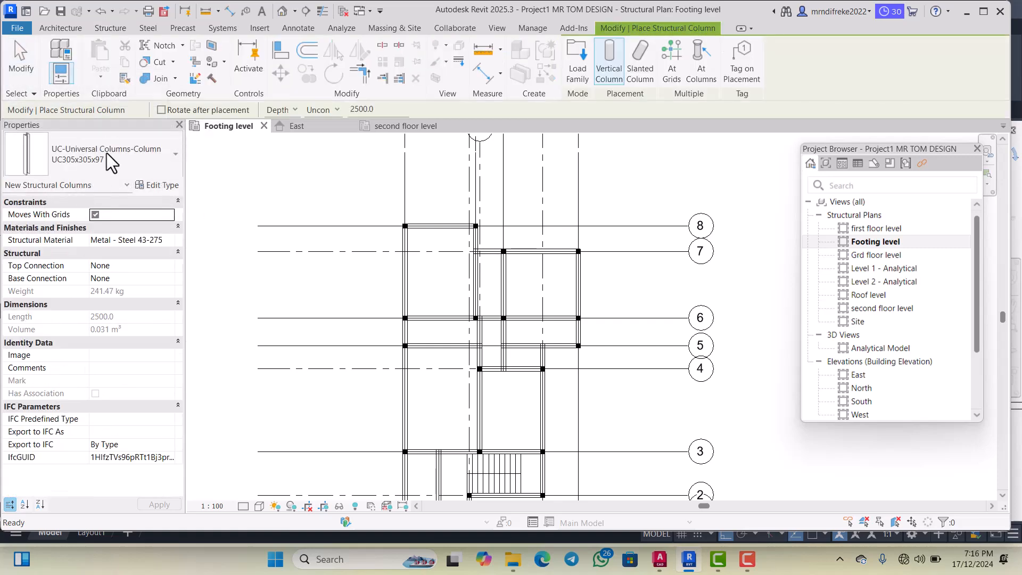
left_click(174, 155)
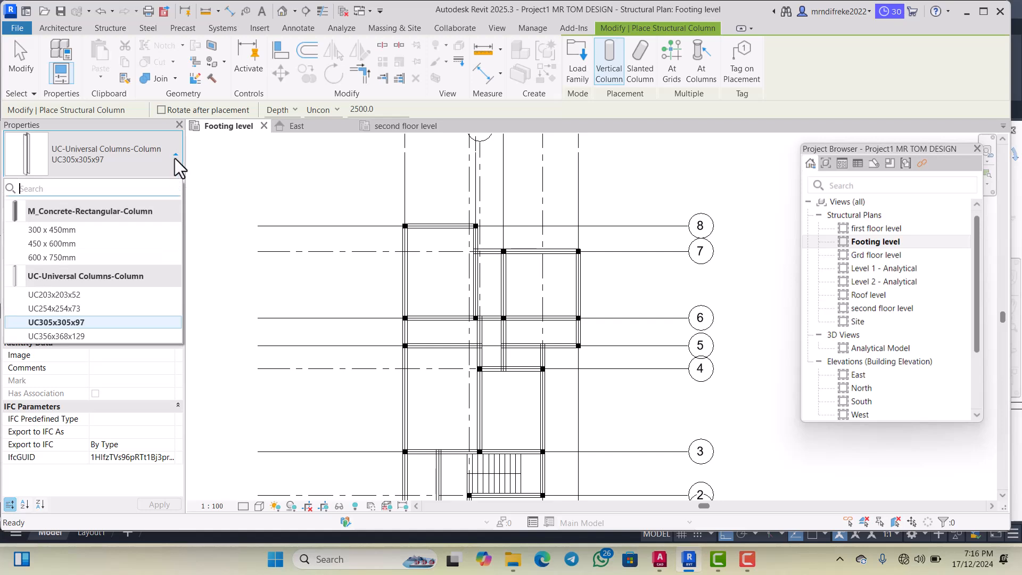
left_click(59, 232)
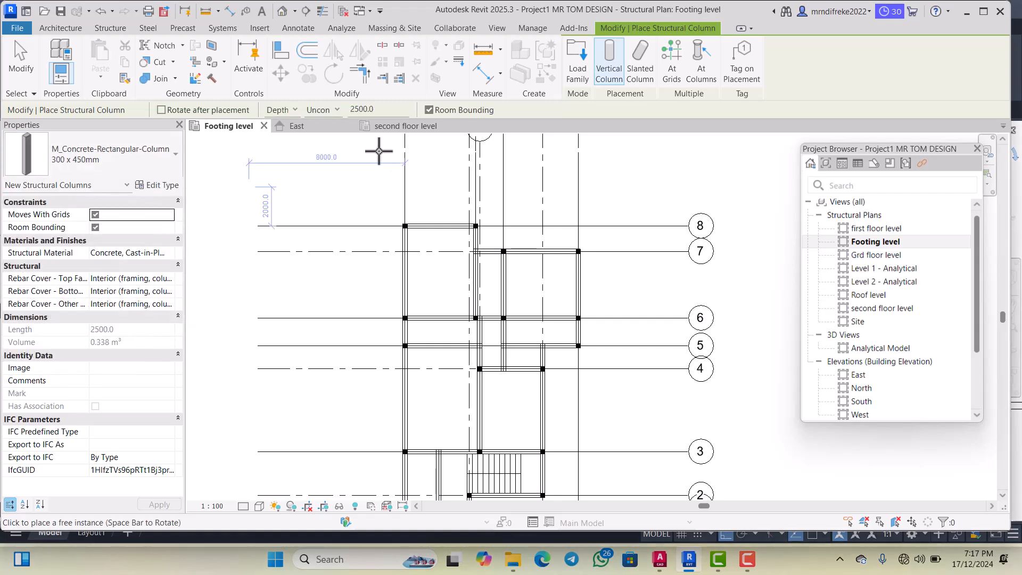
Duplicate the 300 x 450mm concrete column type and name the copy 225 x 225
left_click(159, 186)
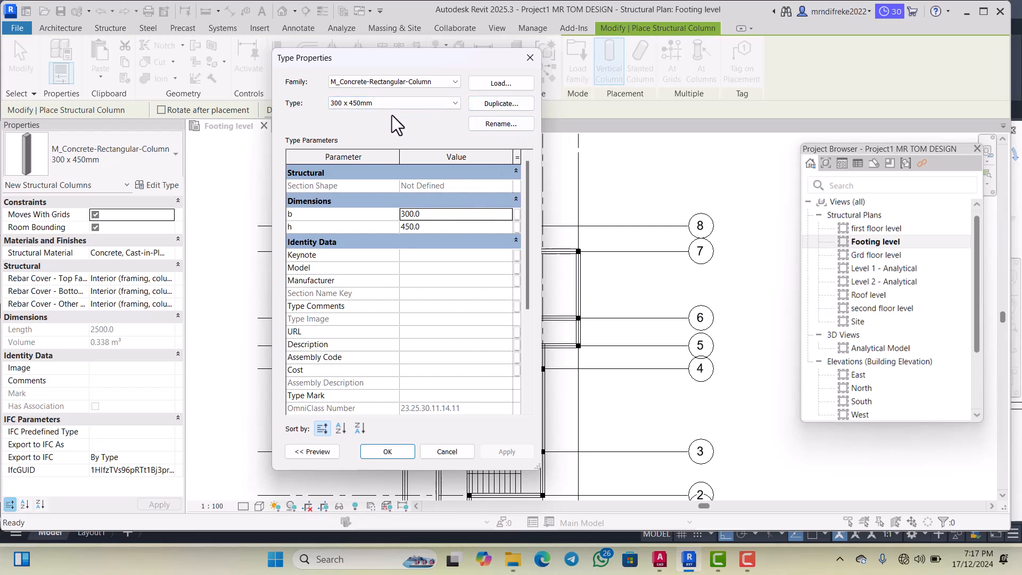
left_click(503, 103)
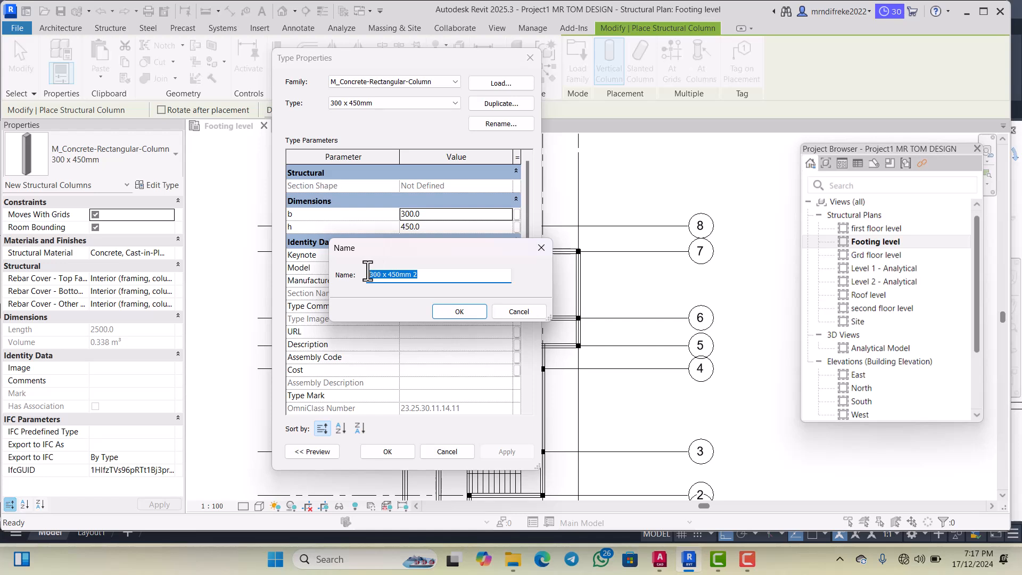
key("BackSpace")
type("225 x 225")
left_click(448, 310)
Set dimensions b and h of the 225 x 225 column type to 225 each and save the type
left_click(427, 210)
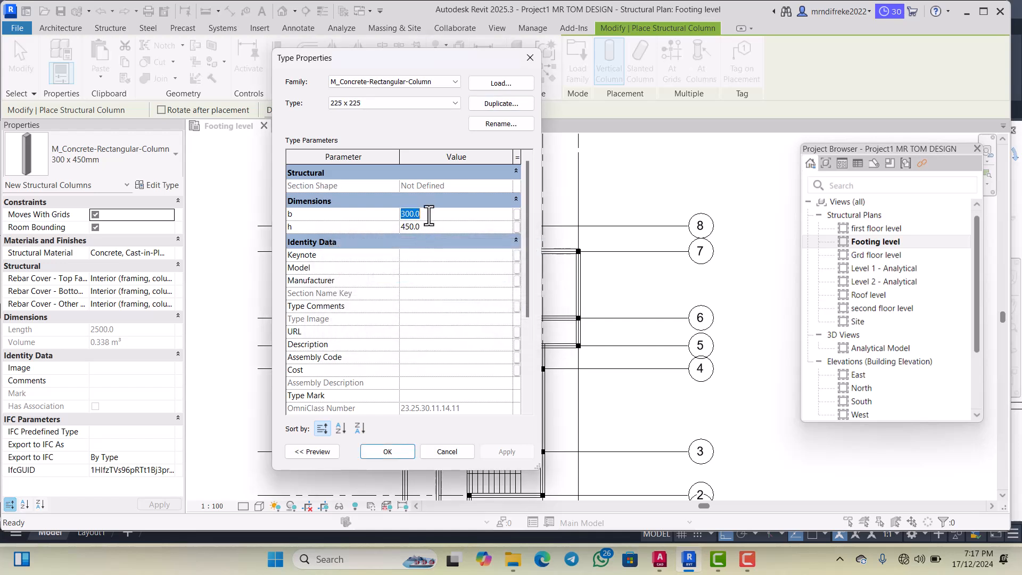
left_click_drag(424, 218, 397, 220)
type("225")
left_click_drag(426, 226, 393, 228)
type("225")
left_click(439, 256)
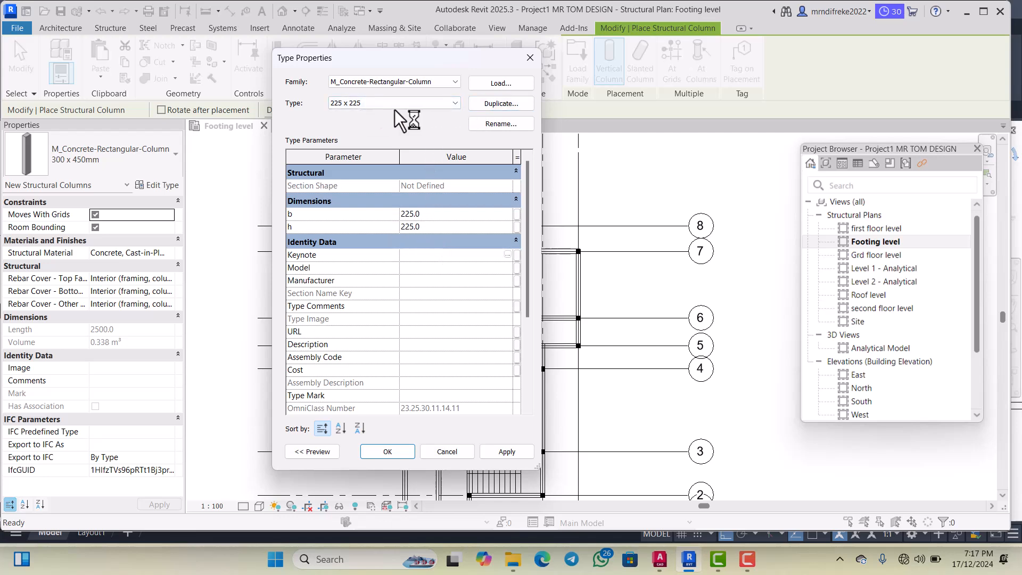
left_click(493, 104)
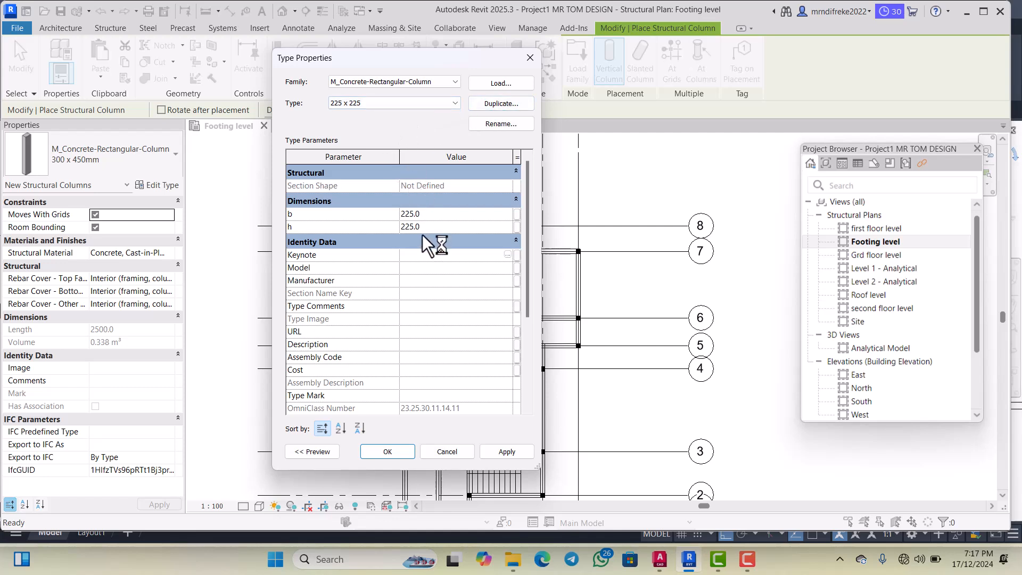
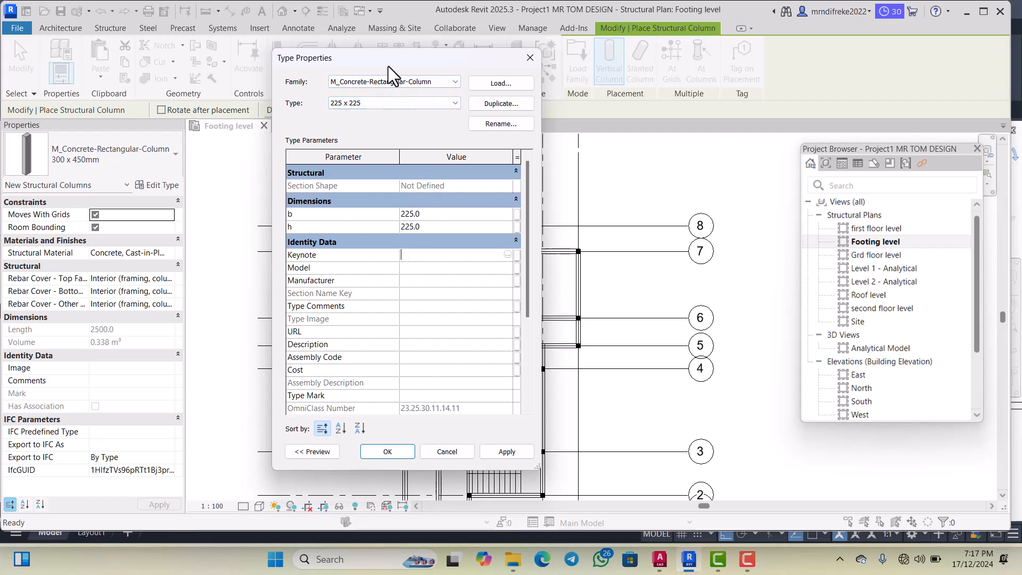
left_click_drag(380, 61, 288, 50)
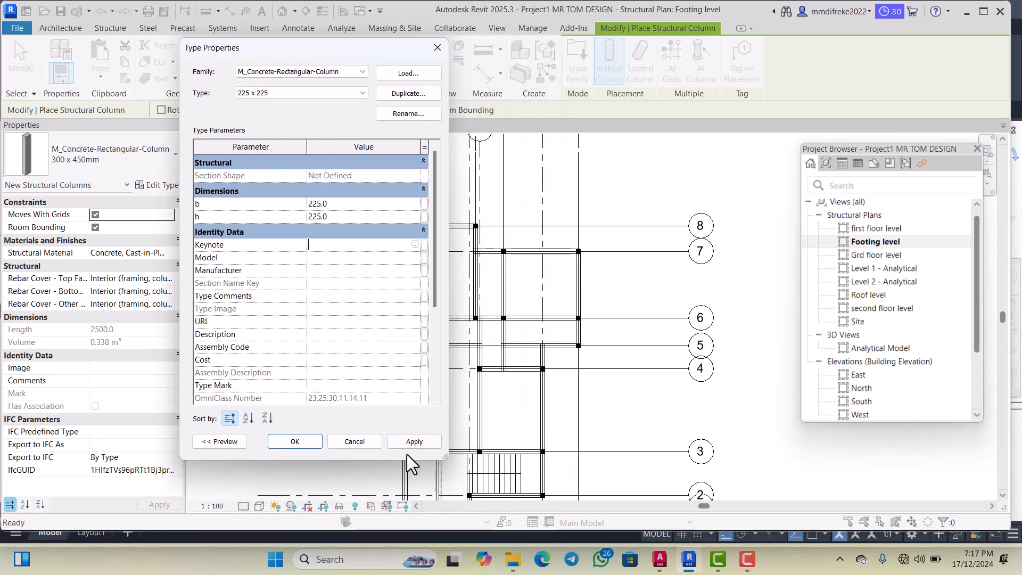
left_click(416, 444)
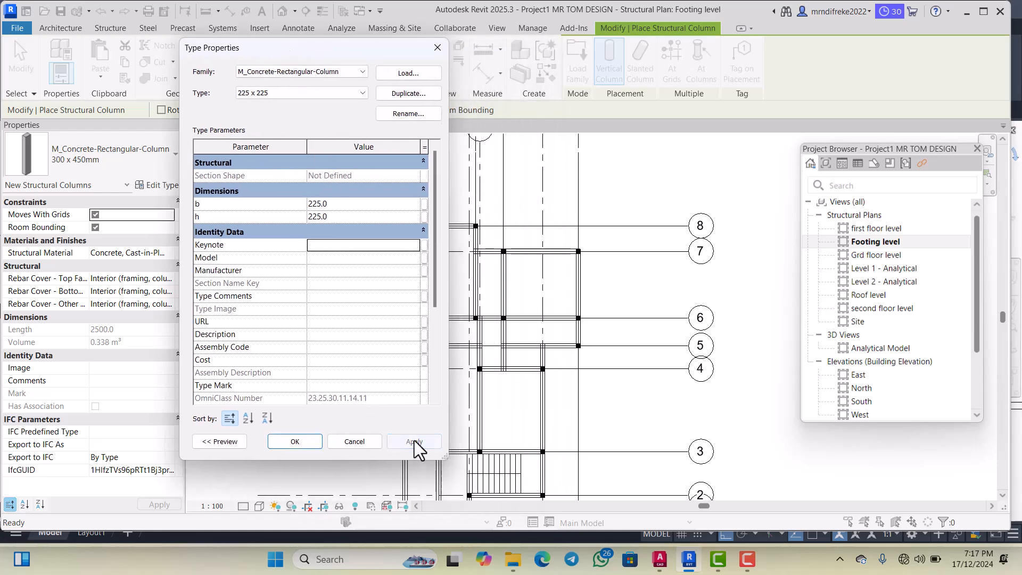
left_click(302, 443)
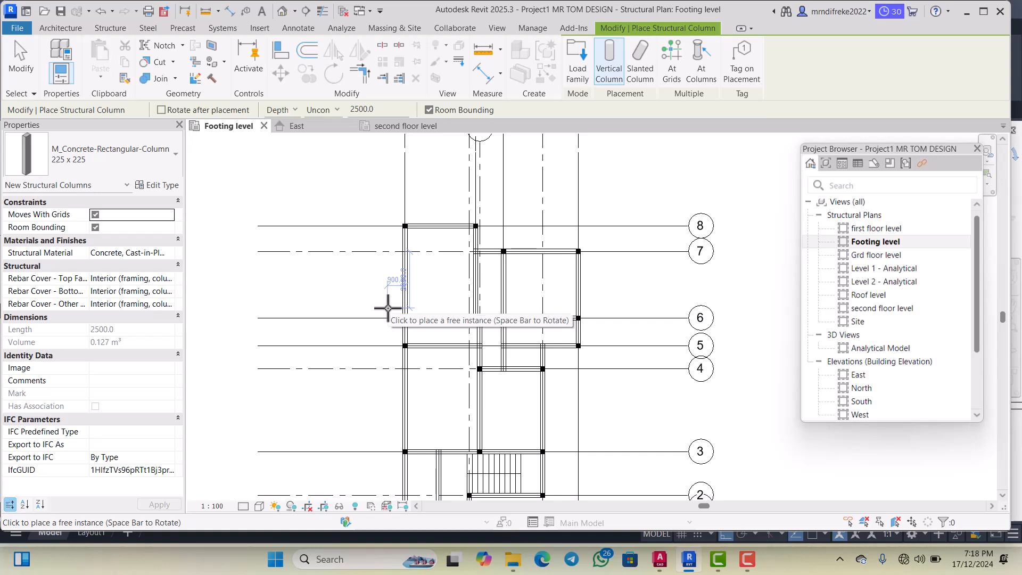
Place 225 x 225 concrete columns on grid 8 at its intersections with grids A and C
scroll(404, 251, "up", 4)
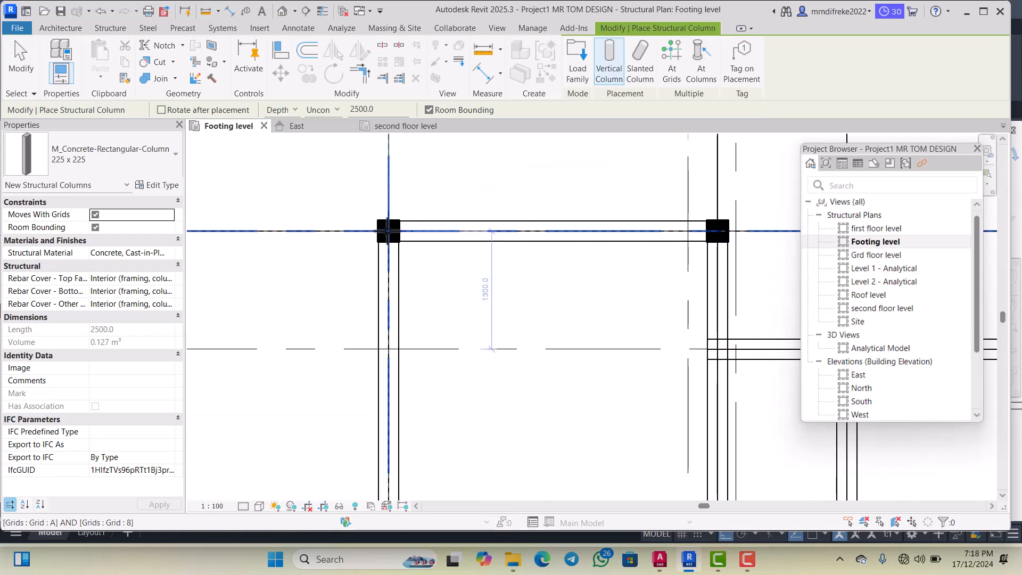
left_click(388, 231)
scroll(373, 264, "down", 2)
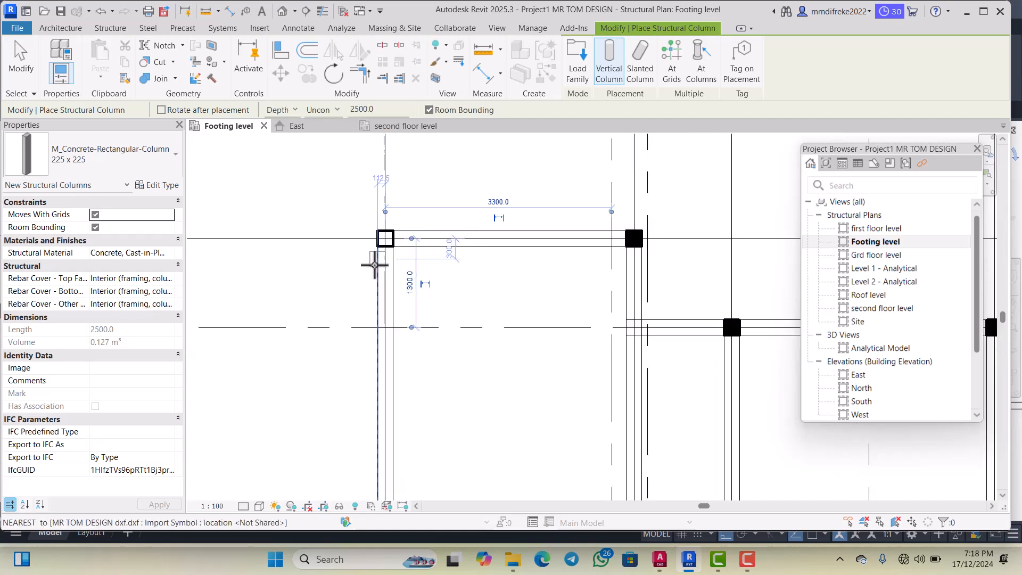
scroll(572, 251, "up", 3)
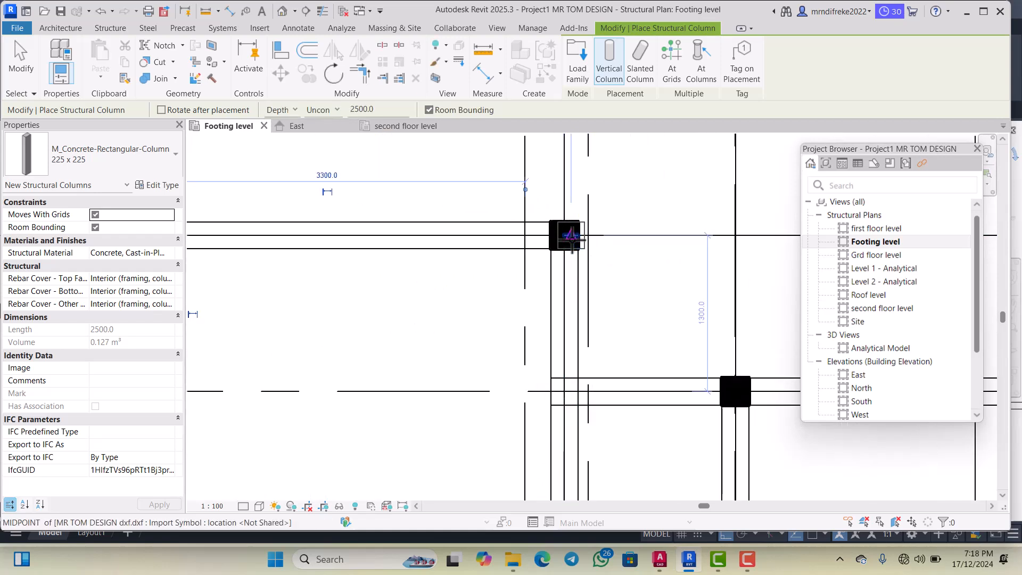
left_click(564, 235)
scroll(493, 232, "down", 3)
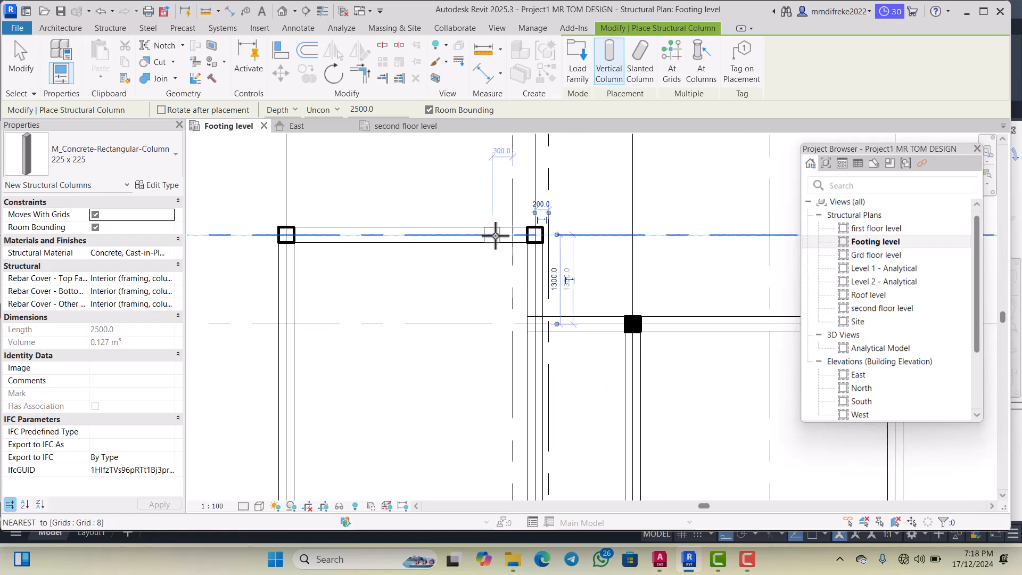
Place 225 x 225 concrete columns on grid 7 at its intersections with grids D and F
scroll(601, 303, "up", 4)
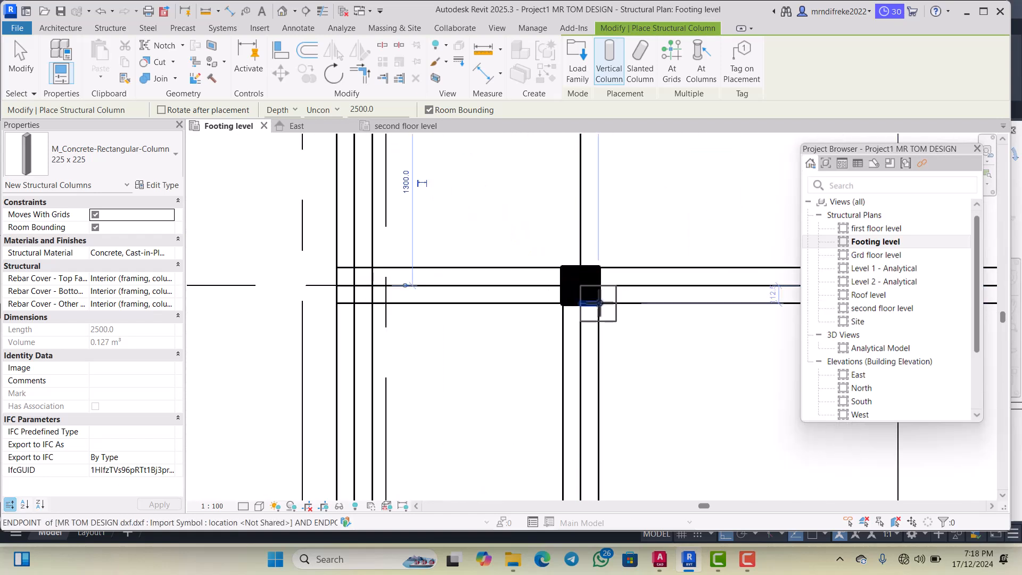
scroll(559, 287, "down", 4)
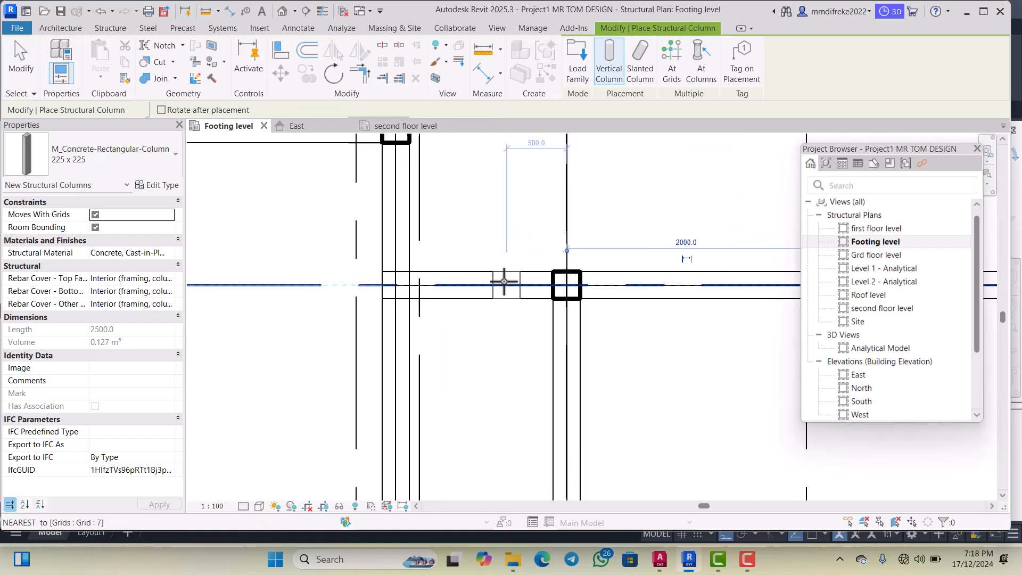
scroll(665, 281, "up", 5)
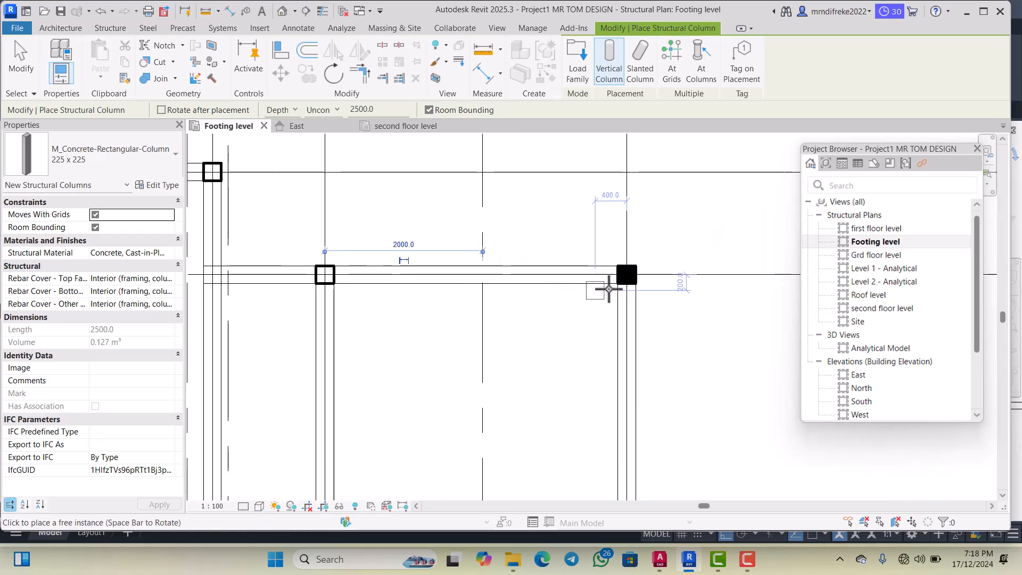
scroll(633, 279, "down", 3)
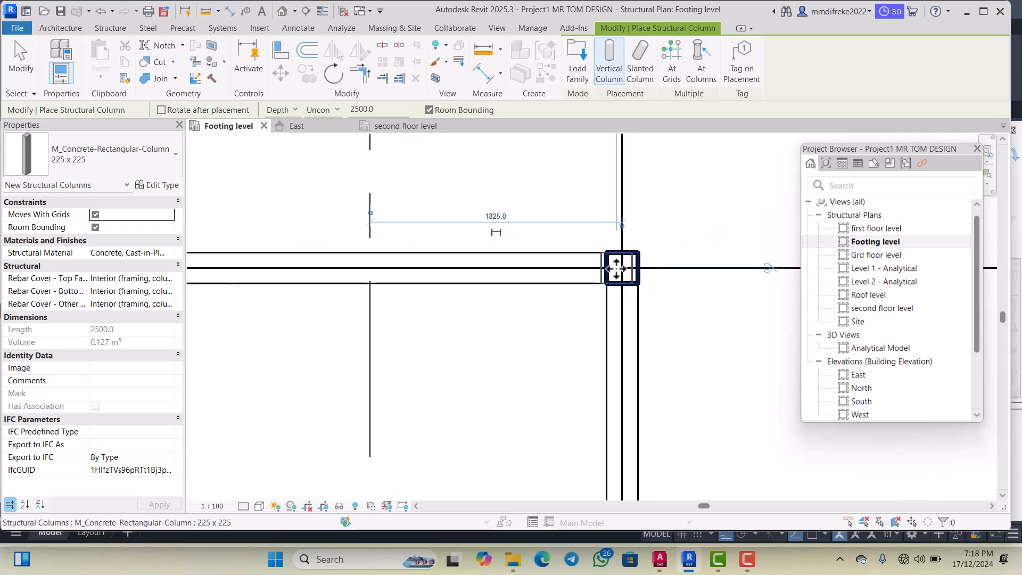
Place 225 x 225 concrete columns on grid 6 at its intersections with grids F, D, C and A
scroll(591, 237, "down", 3)
scroll(589, 320, "up", 3)
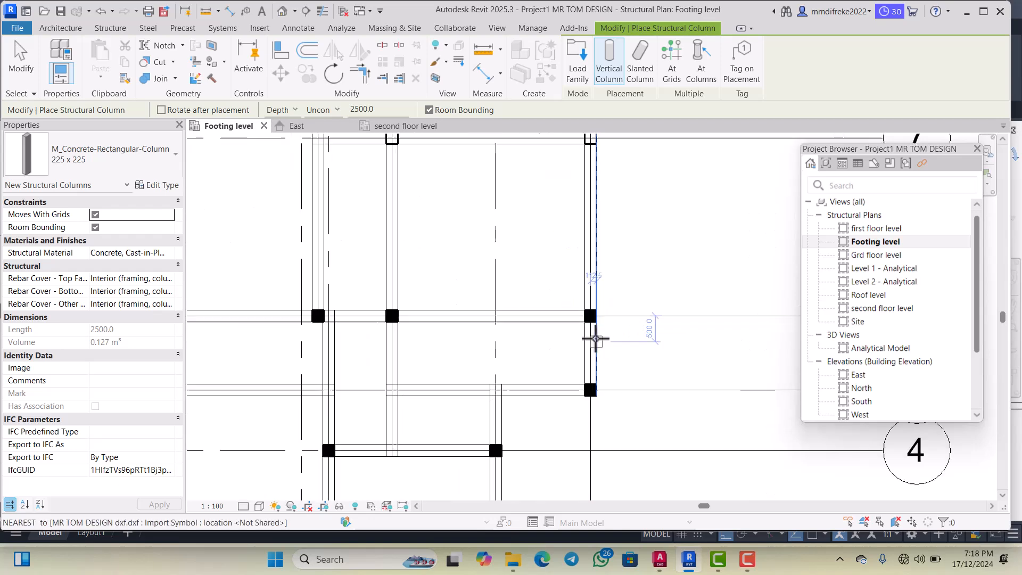
scroll(590, 320, "up", 3)
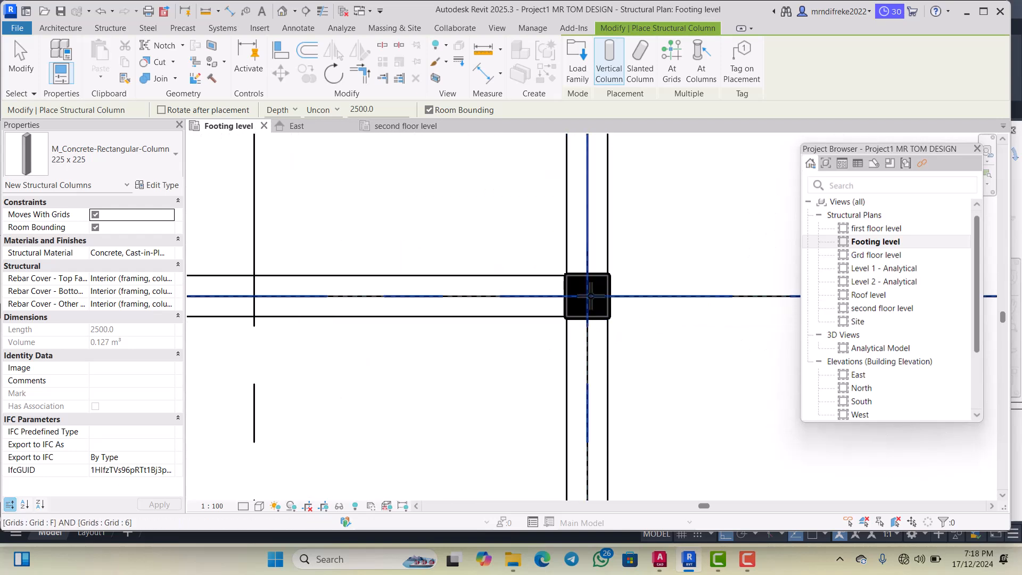
scroll(587, 297, "down", 4)
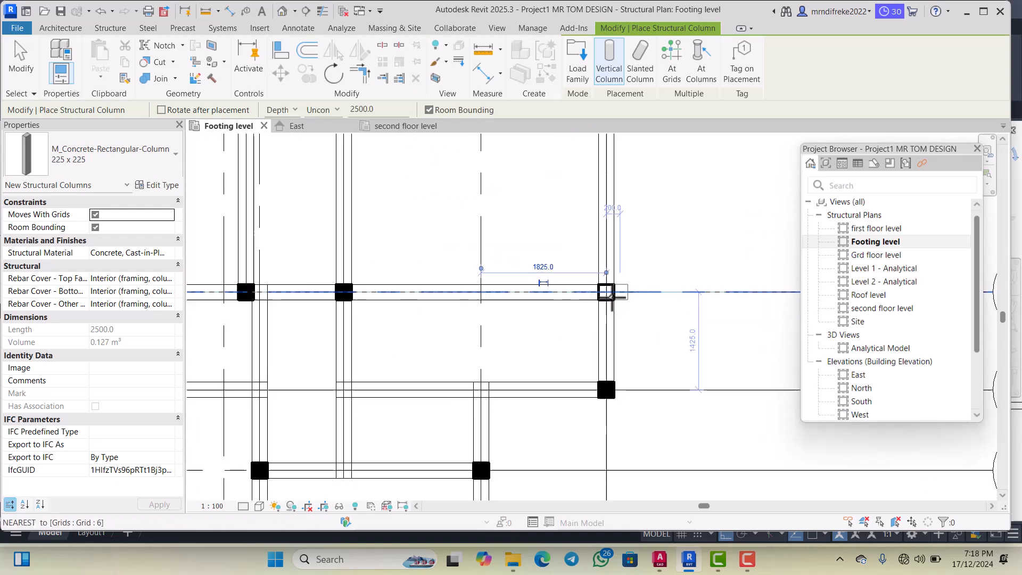
scroll(332, 302, "up", 4)
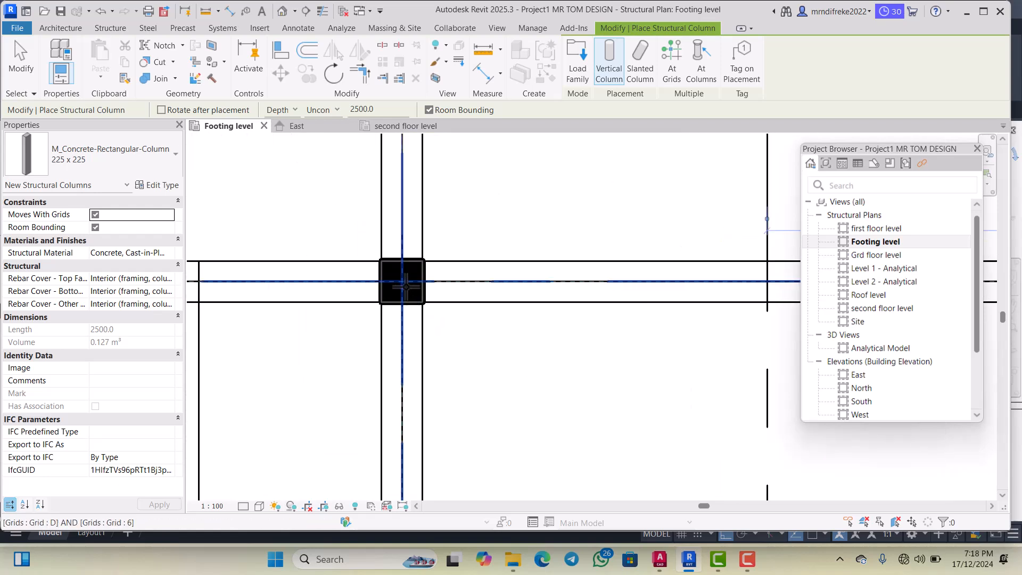
scroll(543, 296, "down", 4)
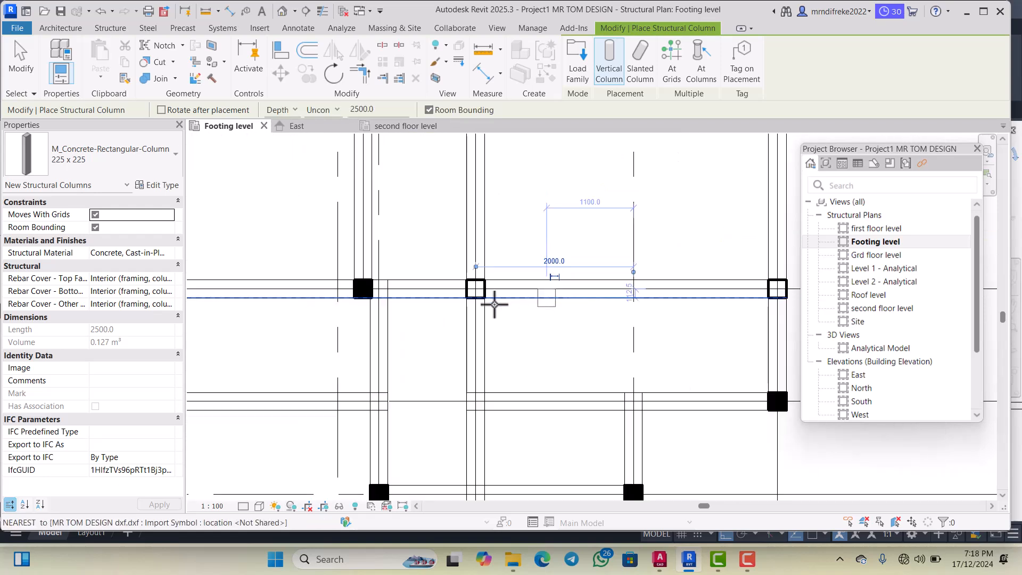
scroll(398, 292, "up", 3)
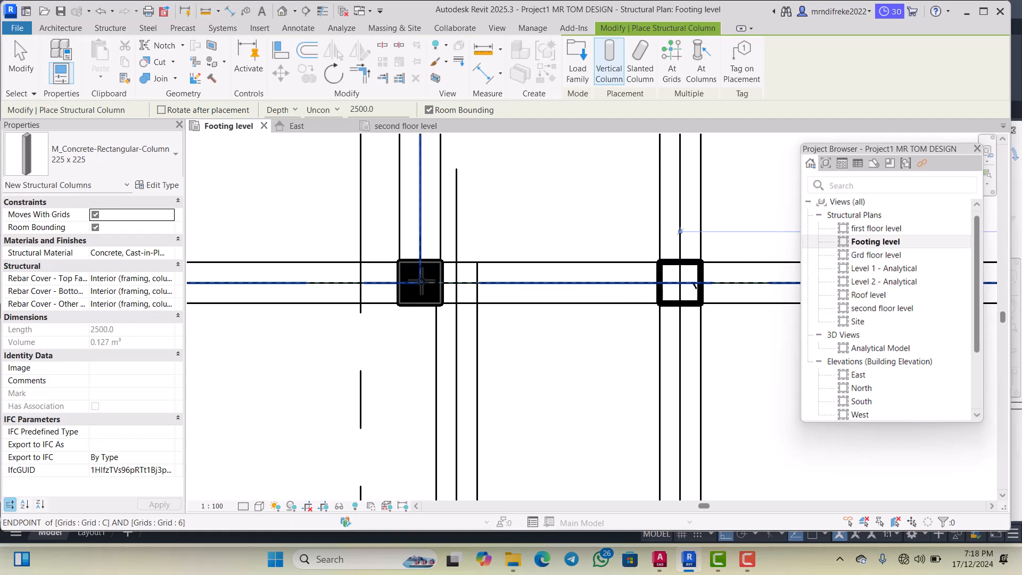
scroll(426, 281, "down", 5)
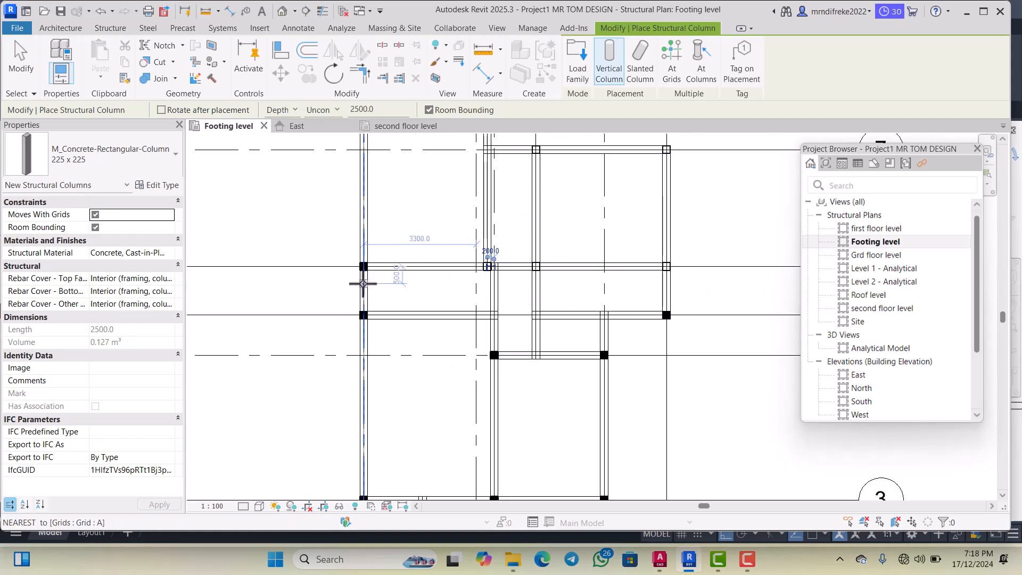
scroll(363, 264, "up", 2)
scroll(365, 259, "up", 2)
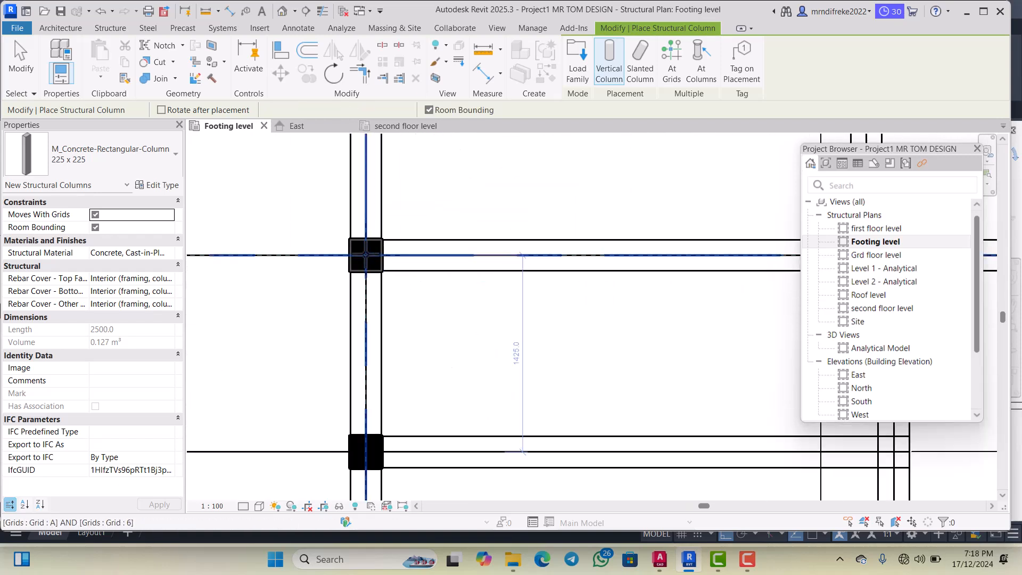
Place 225 x 225 concrete columns on grid 5 at grids A and F and at both marked column positions on grid 4
scroll(369, 254, "down", 4)
scroll(369, 323, "up", 5)
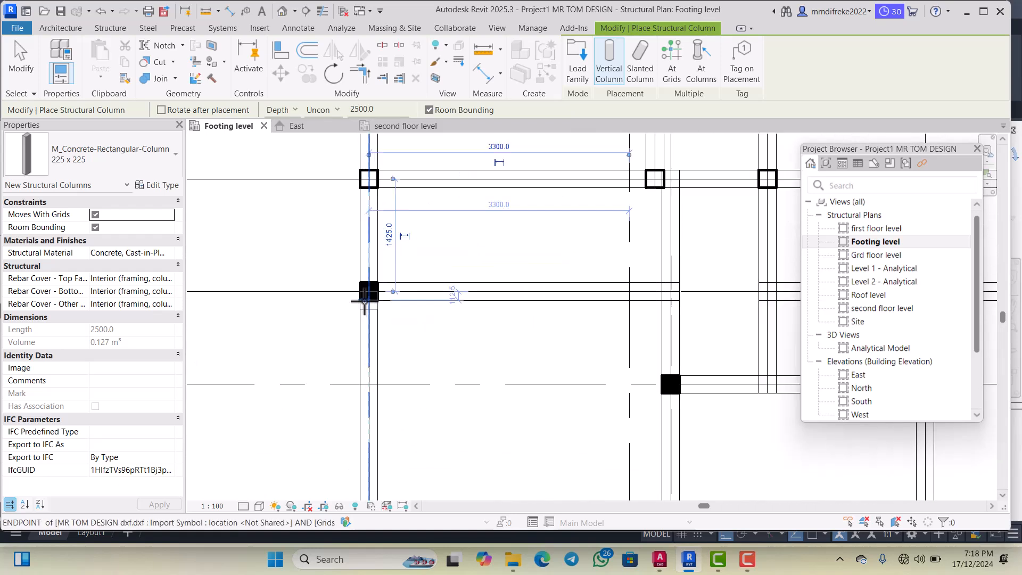
scroll(373, 288, "down", 4)
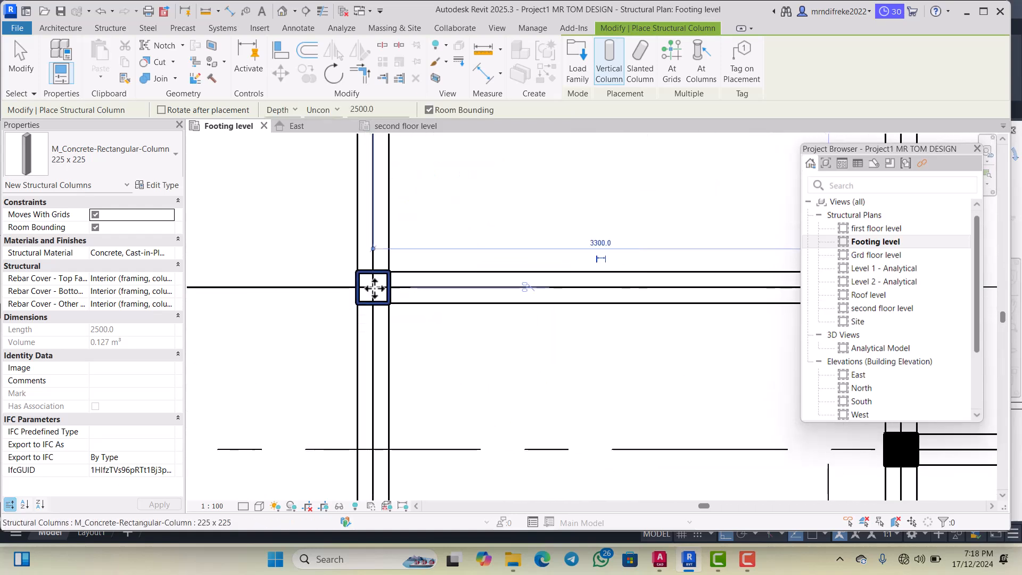
scroll(551, 327, "up", 3)
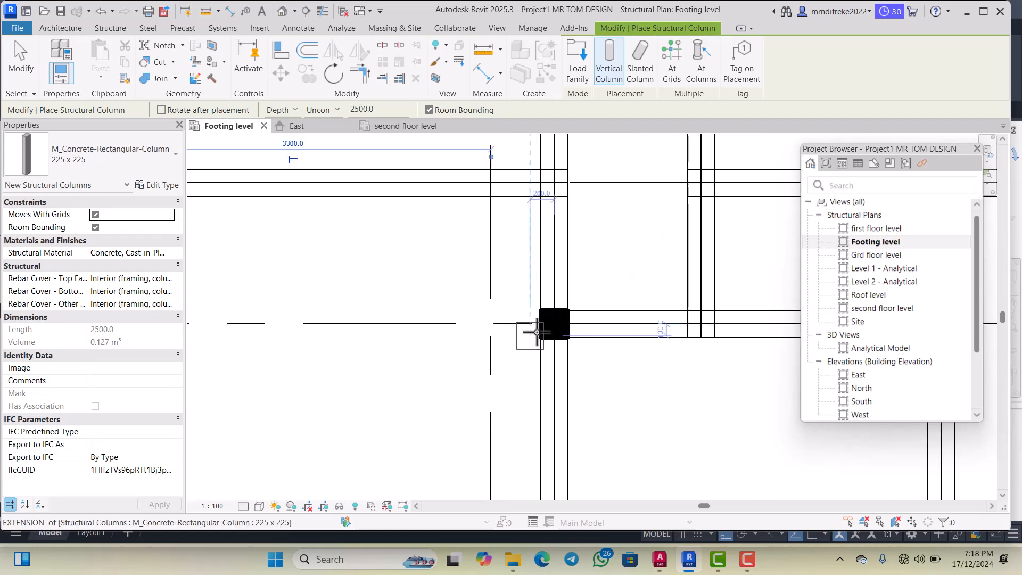
scroll(556, 323, "down", 3)
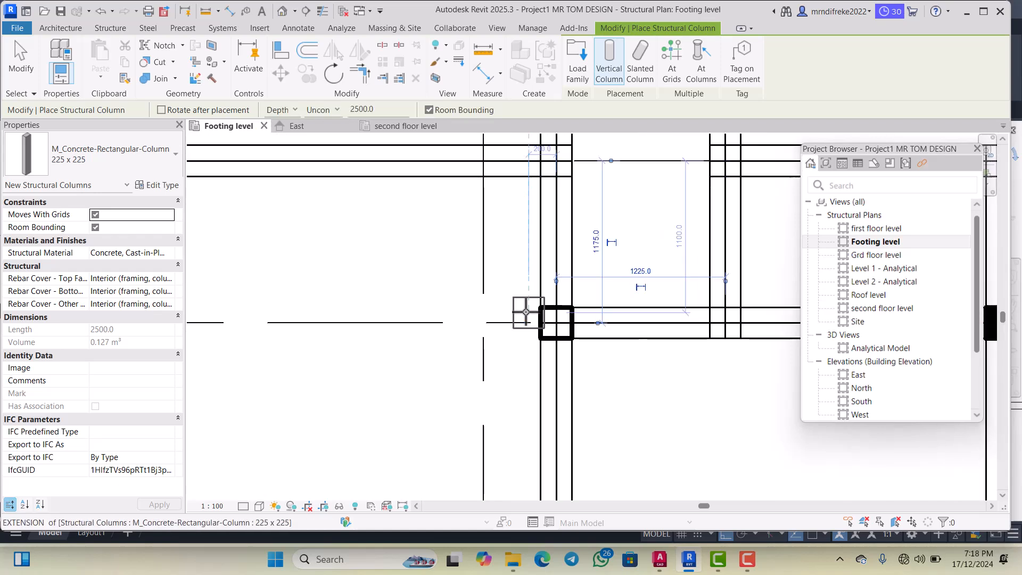
scroll(556, 304, "up", 3)
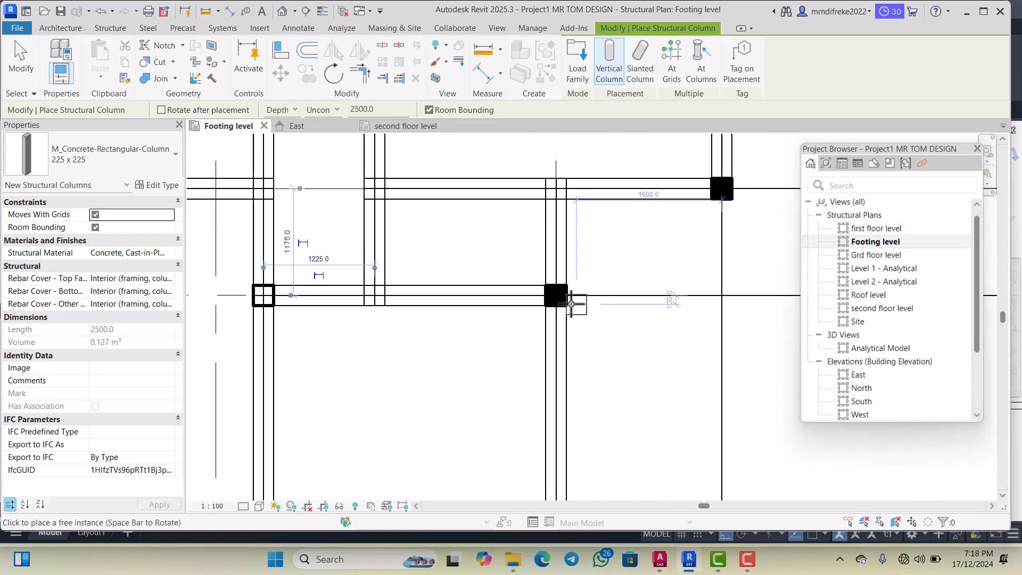
left_click(547, 295)
scroll(518, 315, "down", 3)
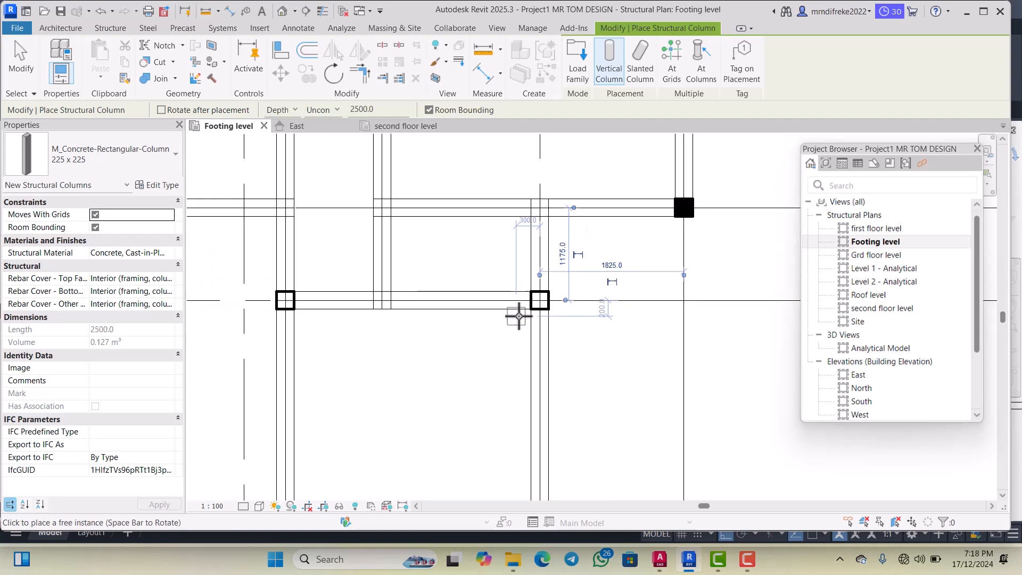
scroll(608, 247, "up", 3)
scroll(636, 244, "up", 2)
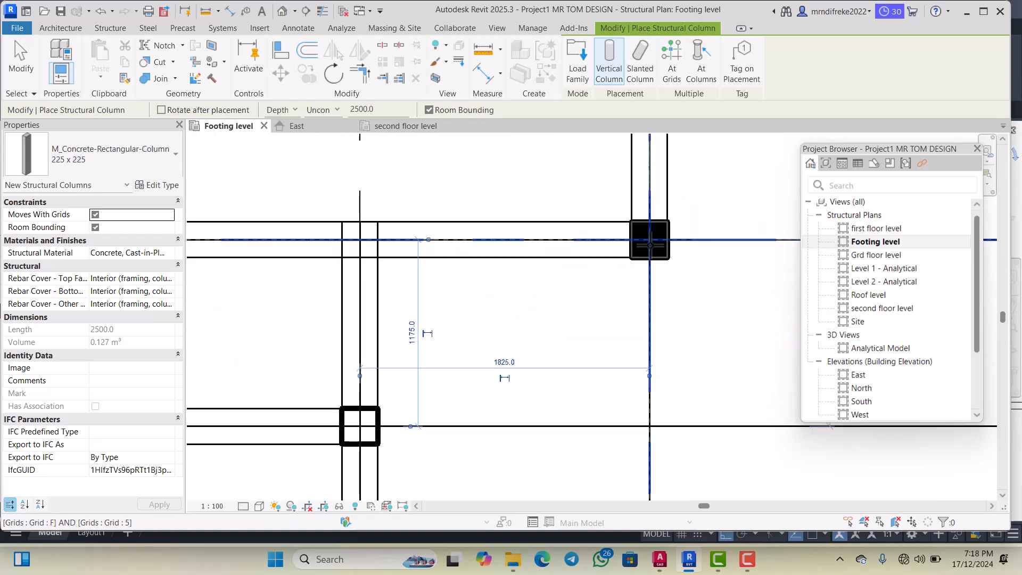
left_click(637, 240)
Place 225 x 225 concrete columns at all three marked column positions on grid 3, including grids C' and A
scroll(536, 252, "down", 5)
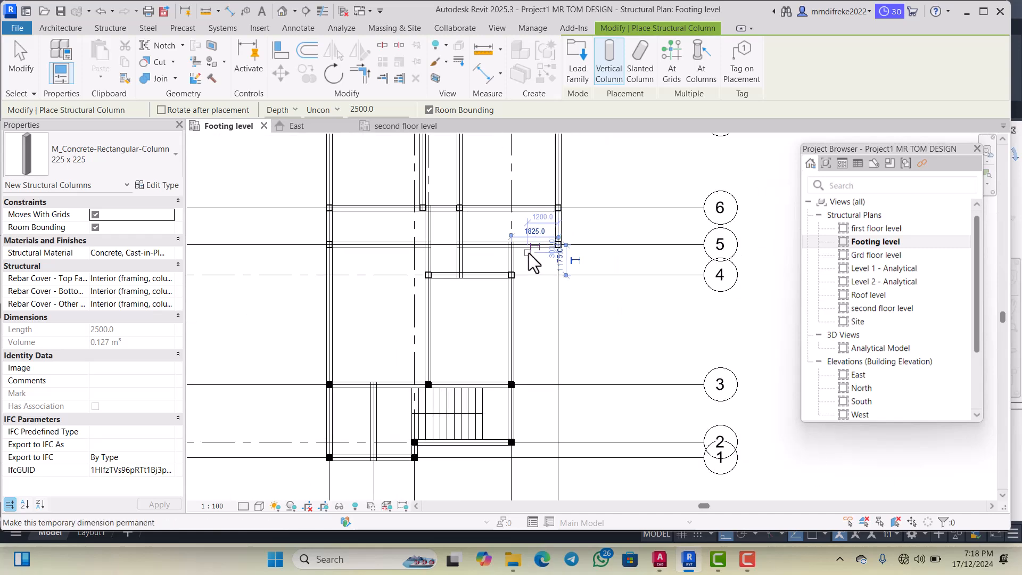
scroll(502, 363, "up", 5)
scroll(540, 323, "up", 2)
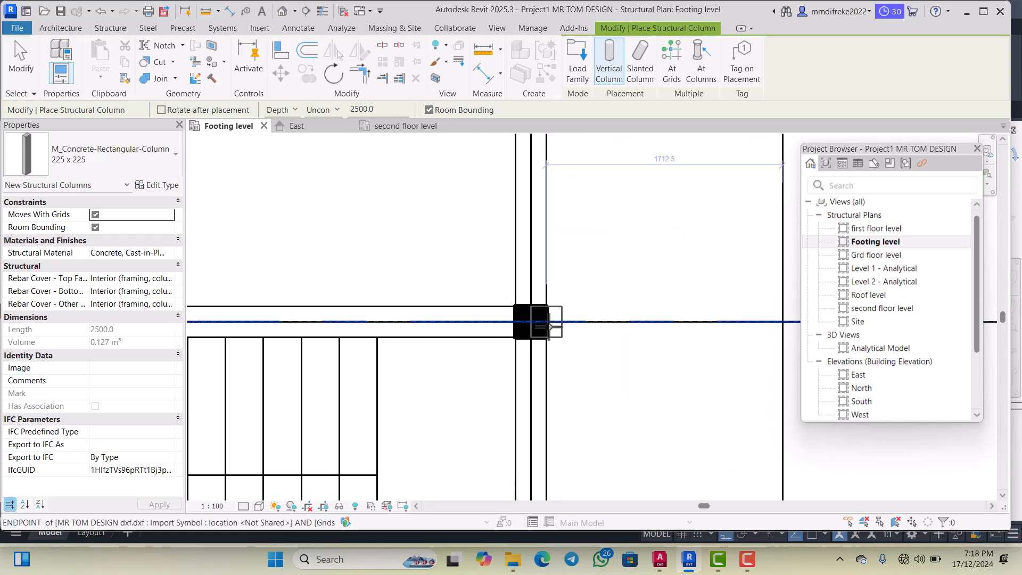
scroll(564, 317, "down", 4)
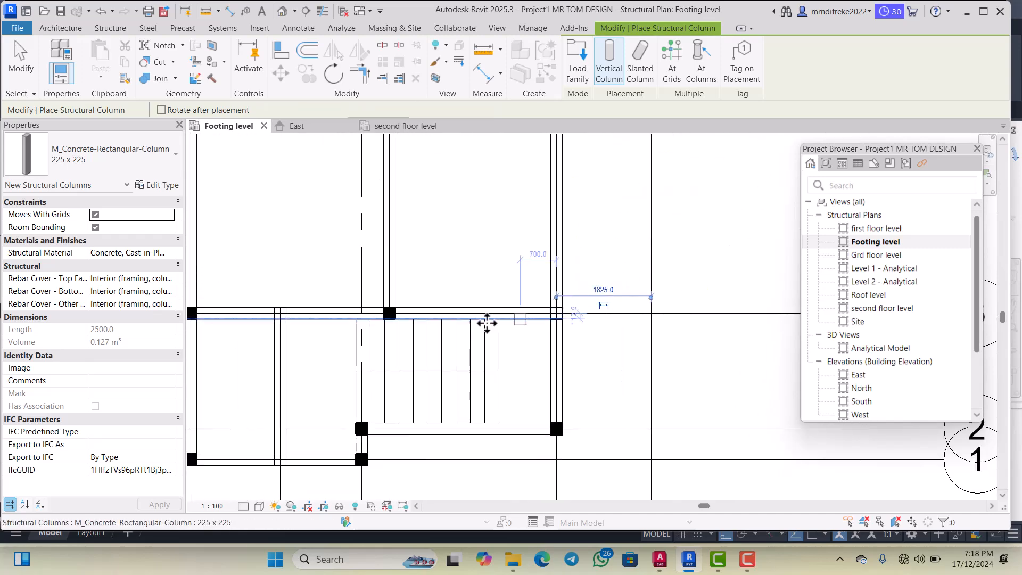
scroll(388, 318, "up", 4)
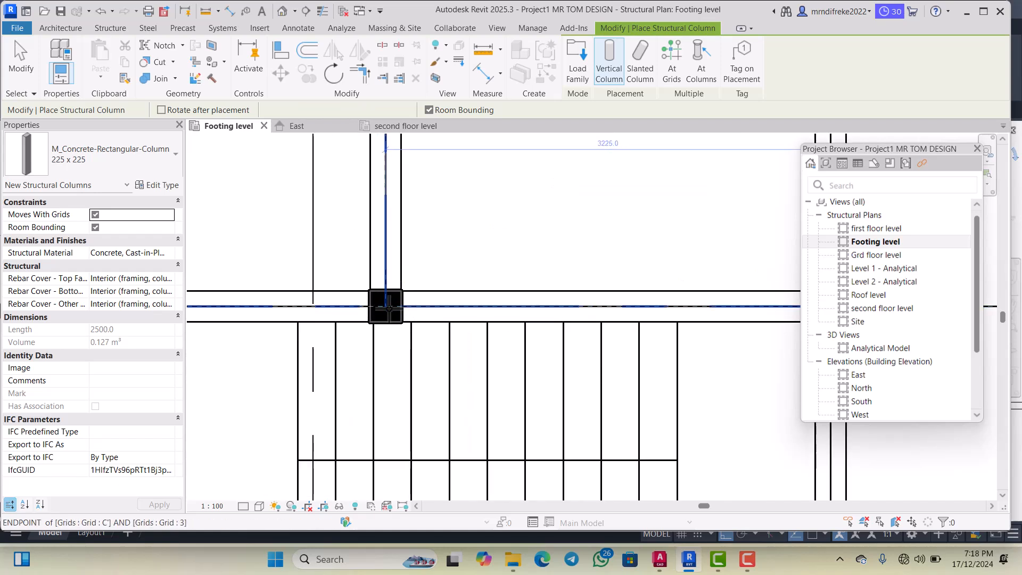
left_click(388, 307)
scroll(388, 307, "down", 3)
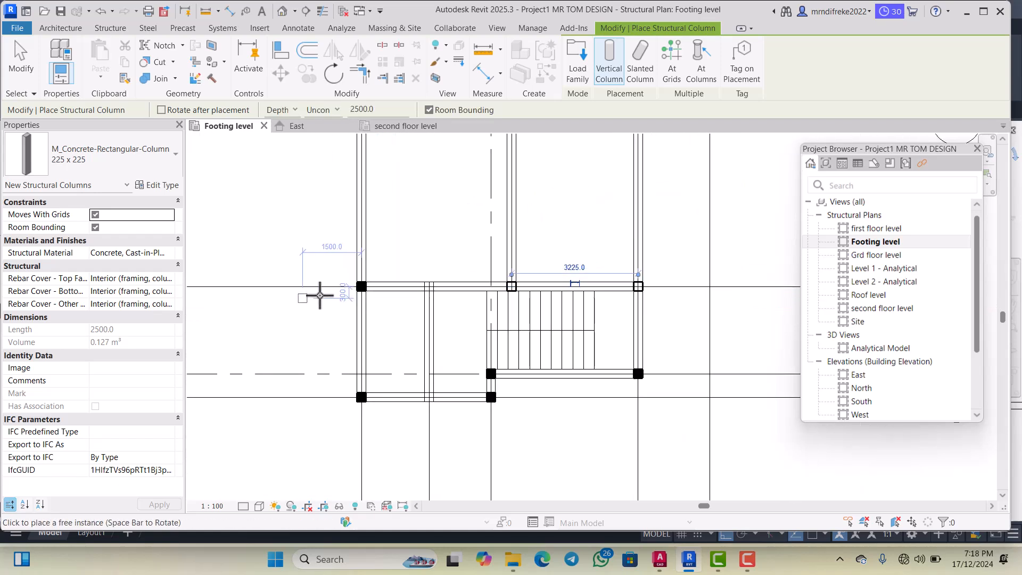
scroll(362, 287, "up", 5)
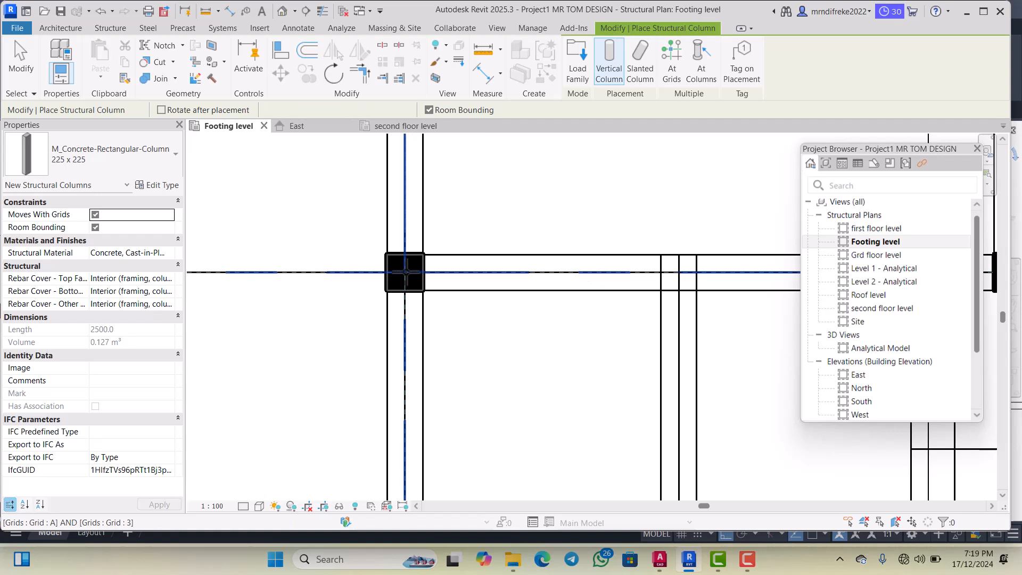
left_click(406, 272)
Try to place a 225 x 225 concrete column at the intersection of grids A and 1
scroll(406, 272, "down", 4)
scroll(406, 426, "up", 3)
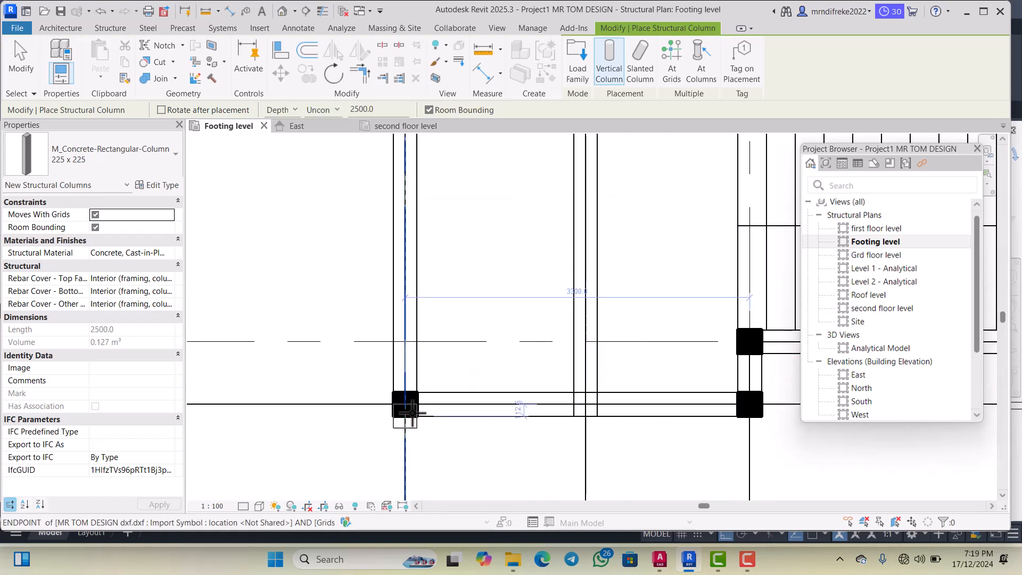
scroll(411, 412, "up", 1)
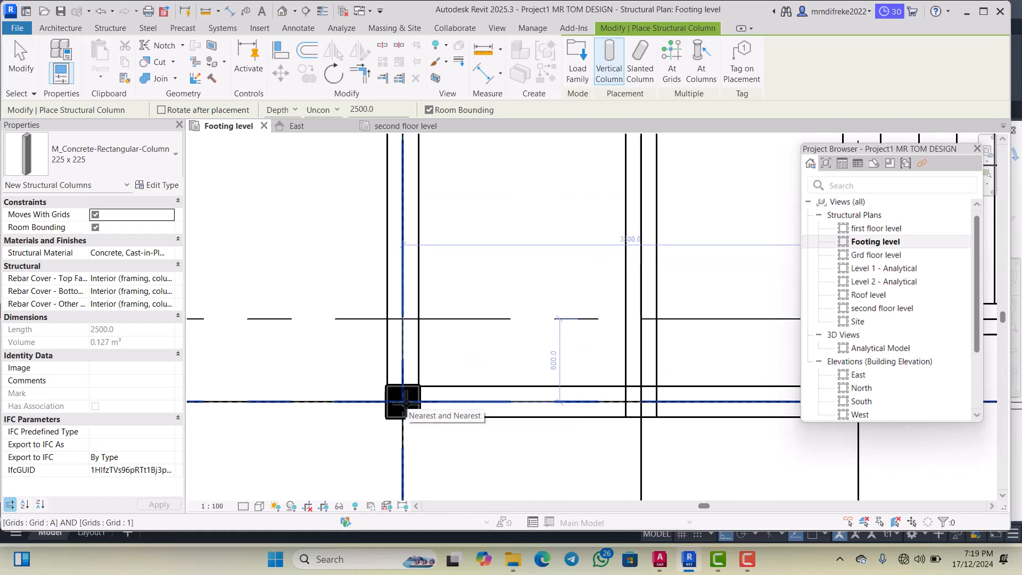
left_click(403, 401)
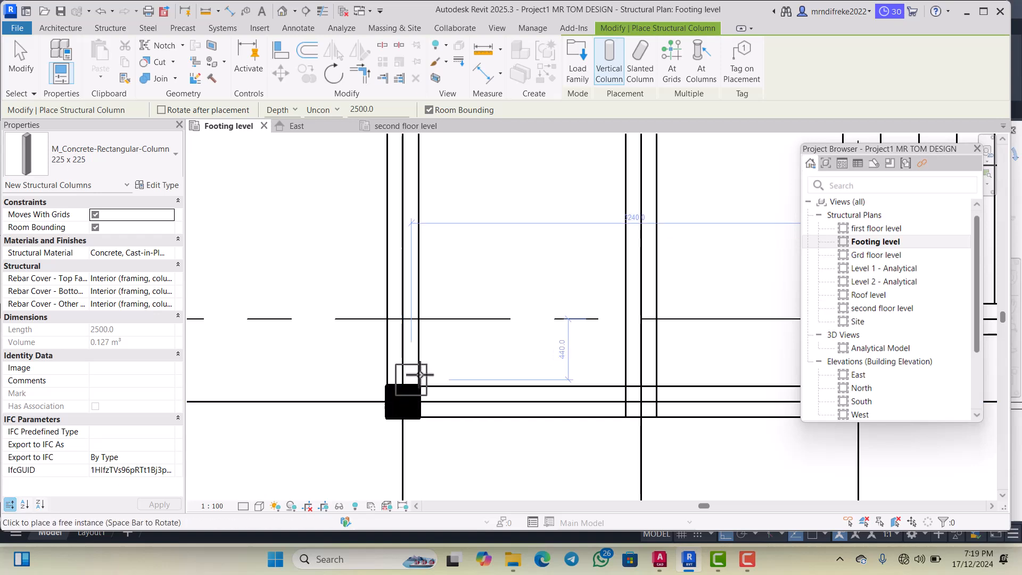
scroll(423, 364, "down", 1)
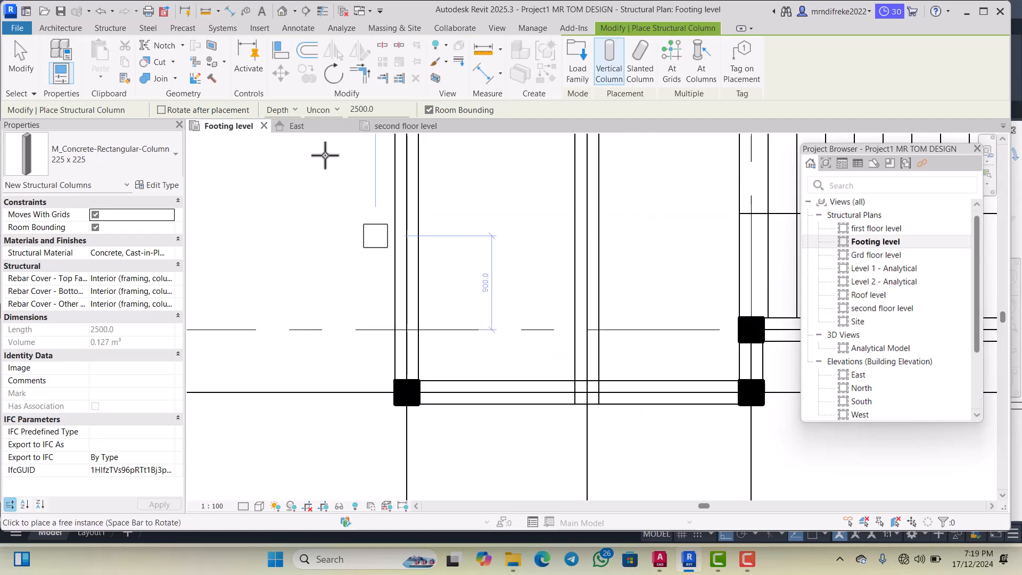
Undo the column placements made on grids 3, 4, 5 and 6
left_click(101, 14)
left_click(101, 14)
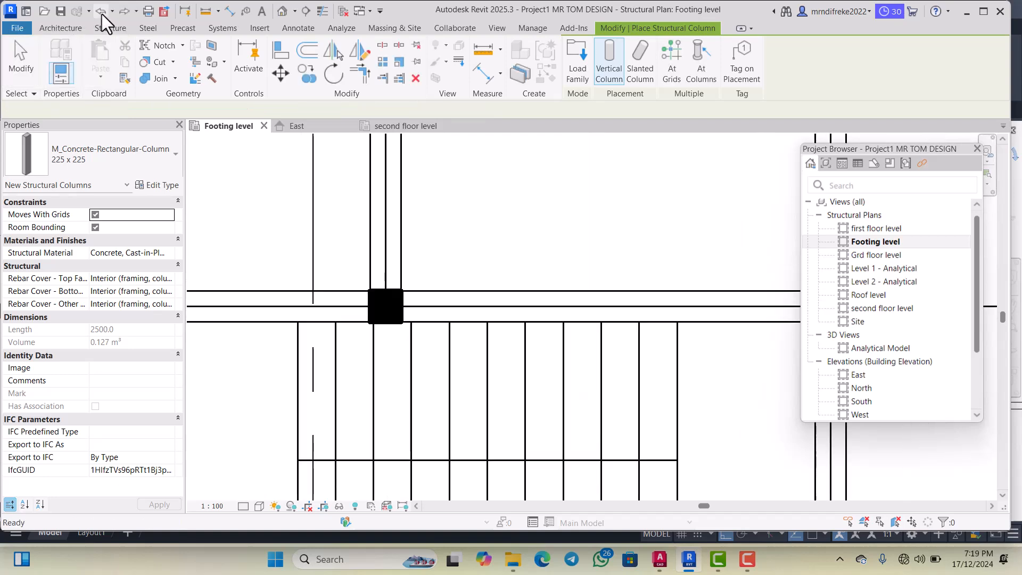
left_click(101, 14)
left_click(102, 13)
left_click(101, 14)
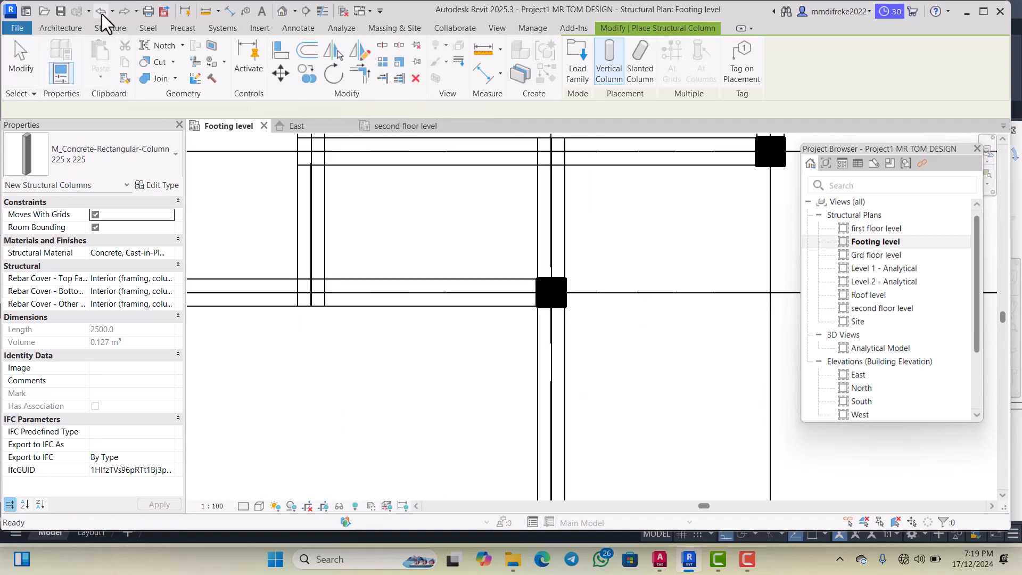
left_click(101, 14)
left_click(101, 14)
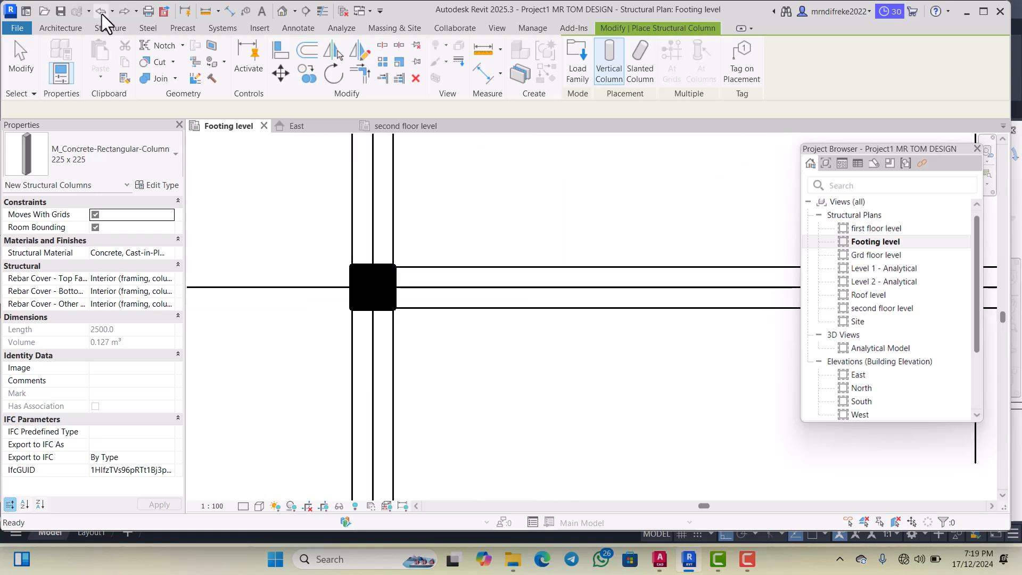
left_click(101, 14)
left_click(101, 14)
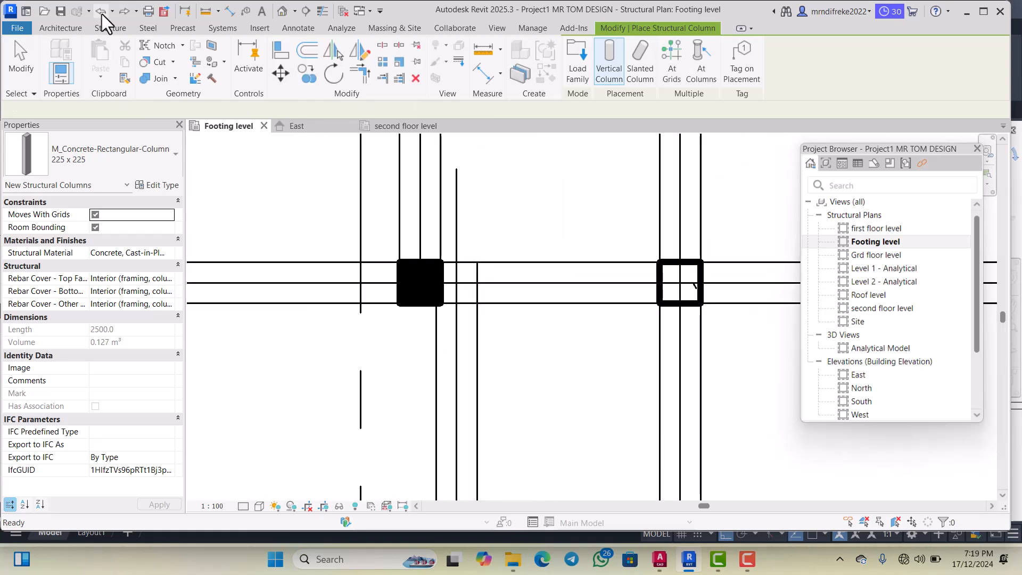
left_click(101, 14)
left_click(101, 13)
Undo the column placements on grids 7 and 8, going back to before the 225 x 225 column type was created
left_click(101, 13)
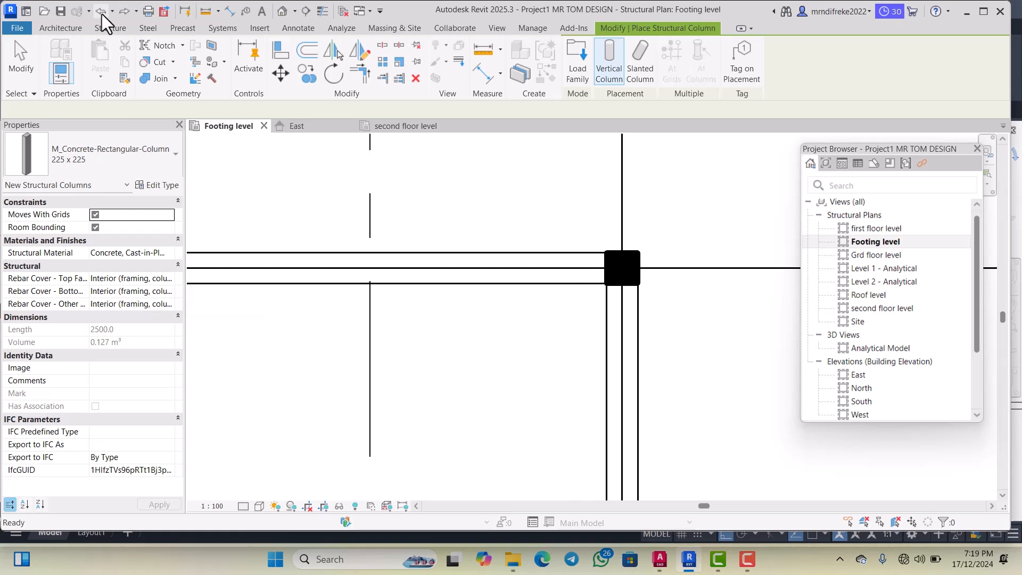
left_click(101, 13)
left_click(101, 14)
left_click(101, 14)
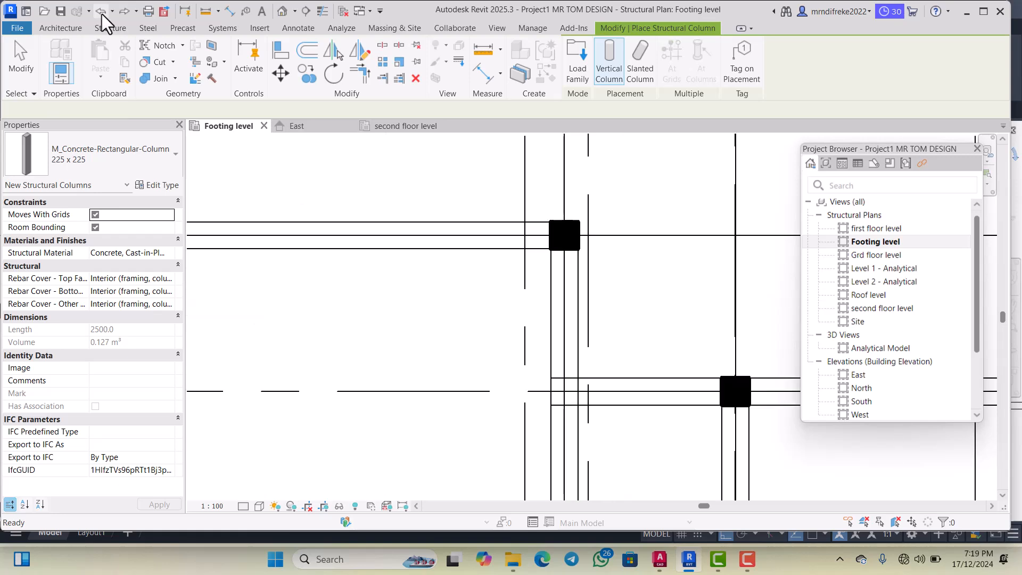
left_click(101, 14)
left_click(101, 14)
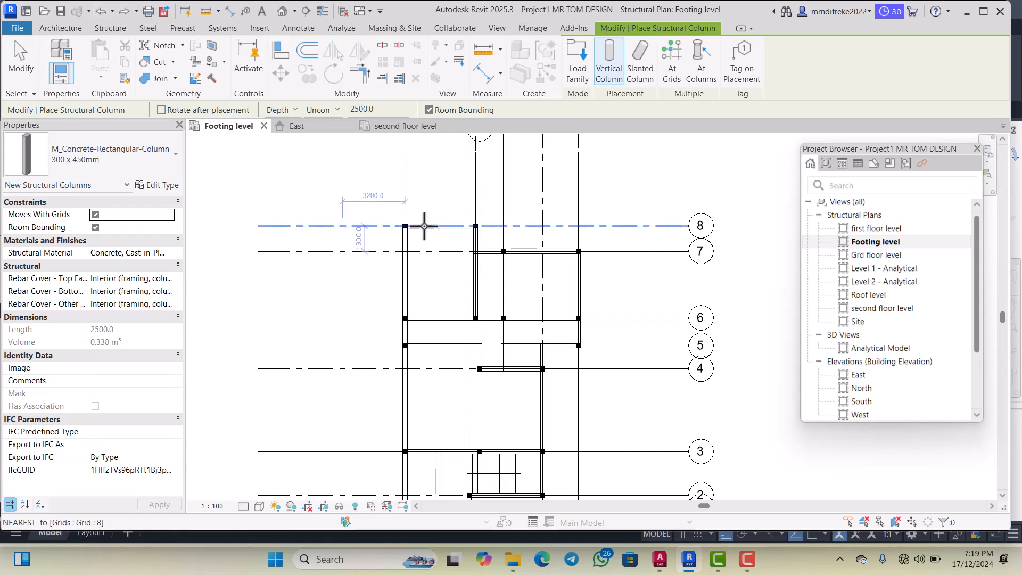
Redo the last undone change to restore the 225 x 225 column type for placement
scroll(409, 226, "up", 2)
scroll(419, 221, "up", 2)
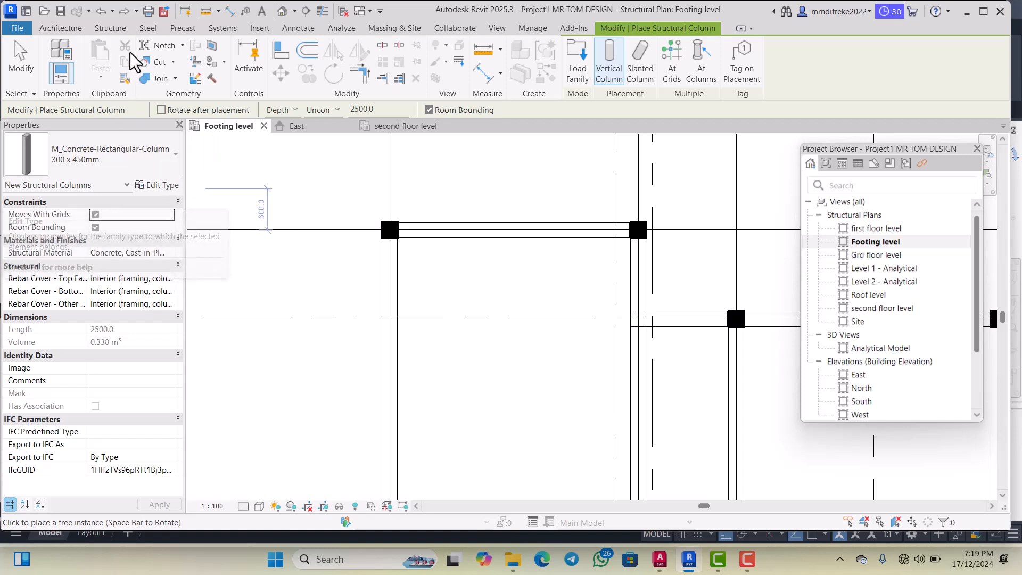
left_click(125, 12)
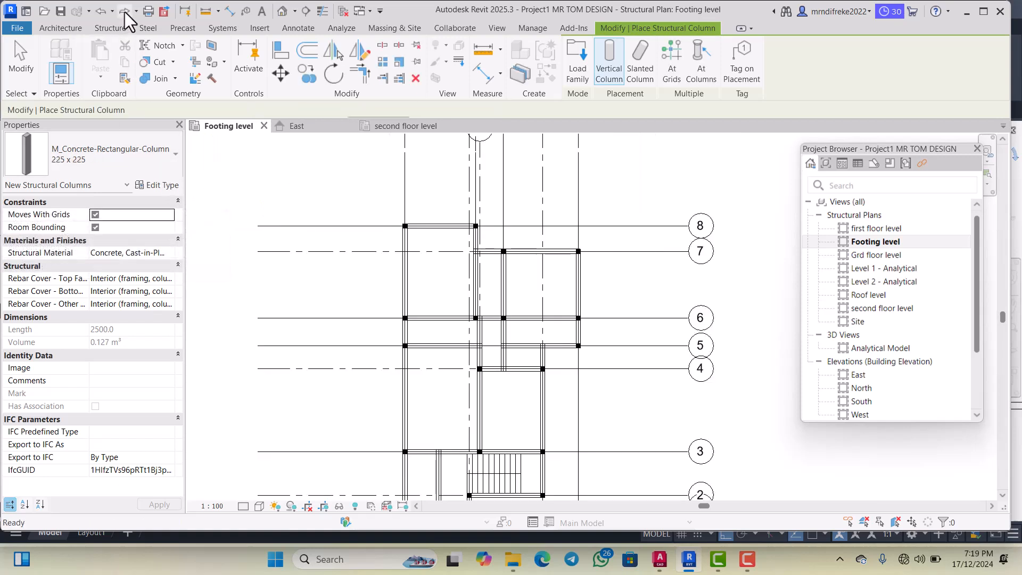
scroll(455, 292, "down", 2)
scroll(512, 339, "up", 2)
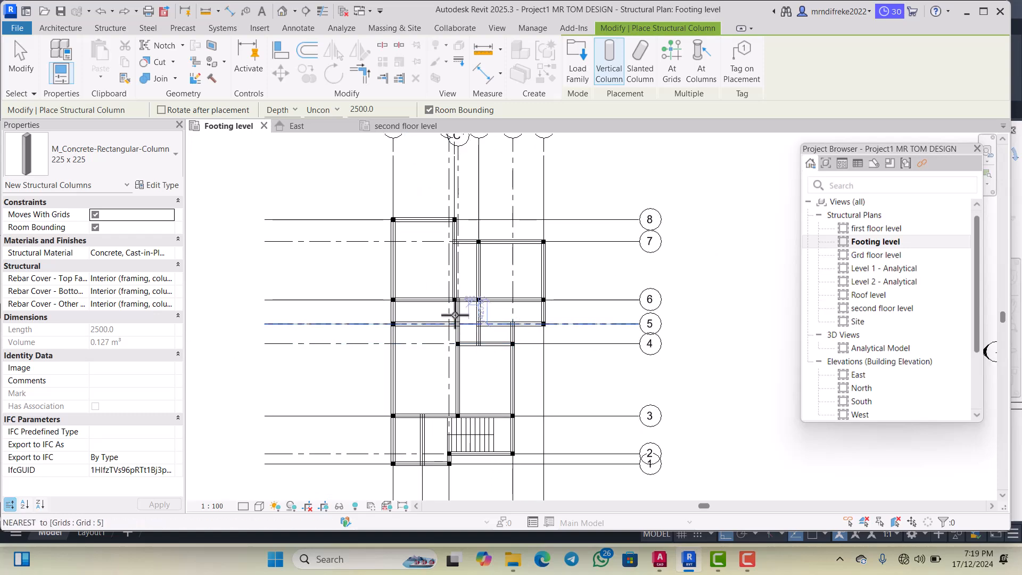
Review the column's type parameters and select the 225 x 225 type of M_Concrete-Rectangular-Column for placement
left_click(169, 185)
left_click(438, 48)
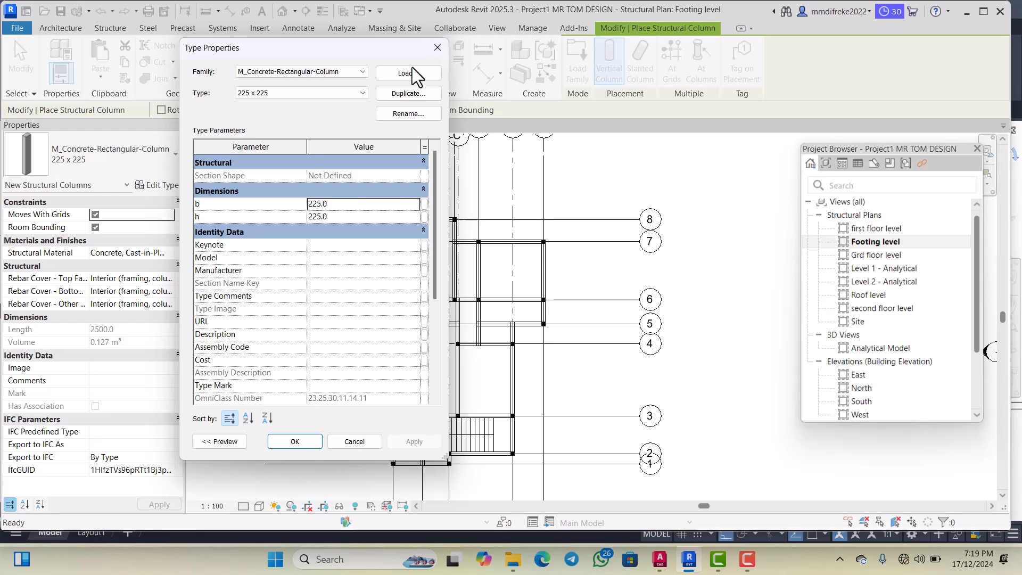
left_click(176, 155)
scroll(175, 156, "up", 5)
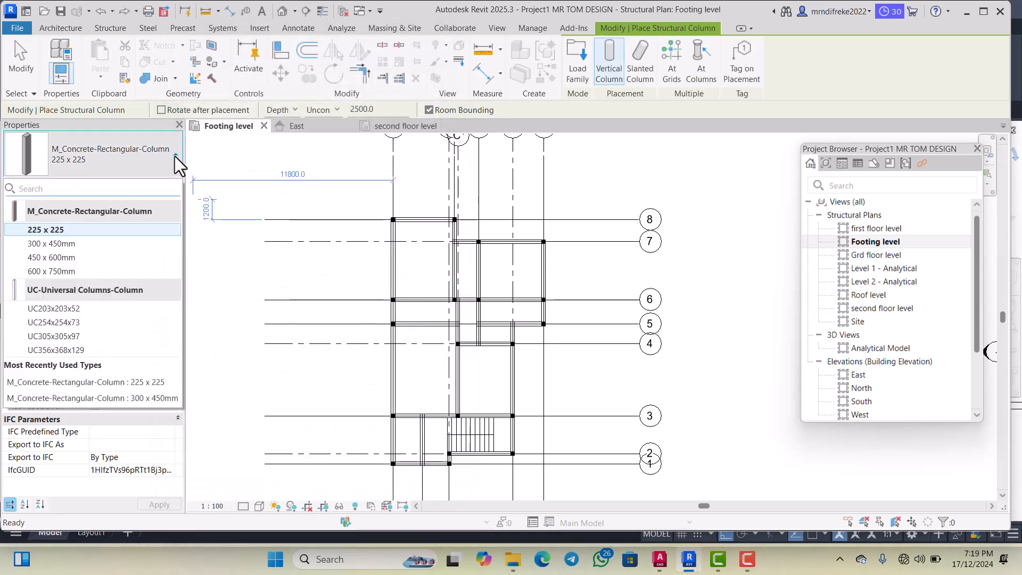
left_click(88, 227)
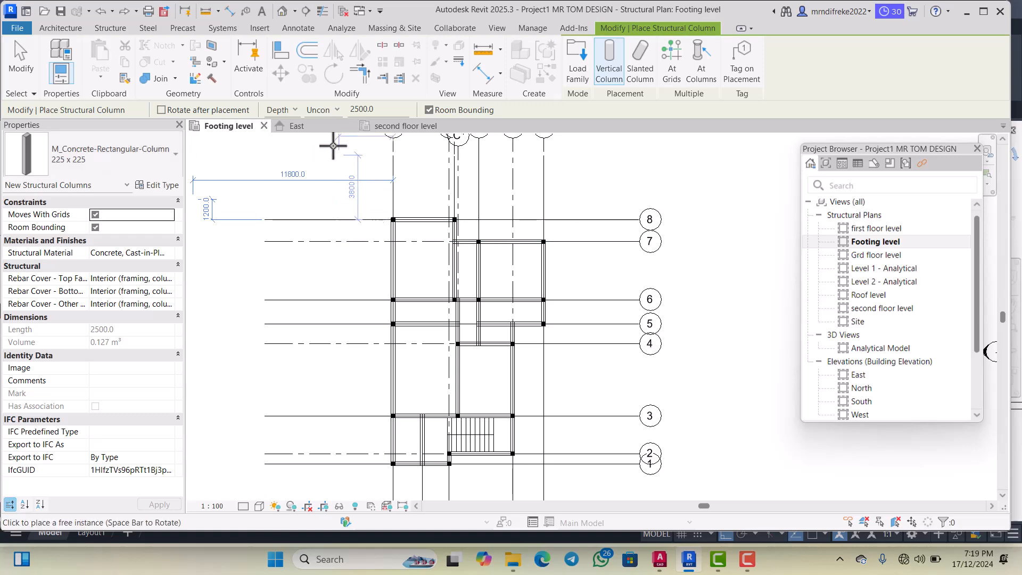
Set the structural column placement option to Height instead of Depth, for columns extending upward from the footing level
scroll(392, 221, "up", 5)
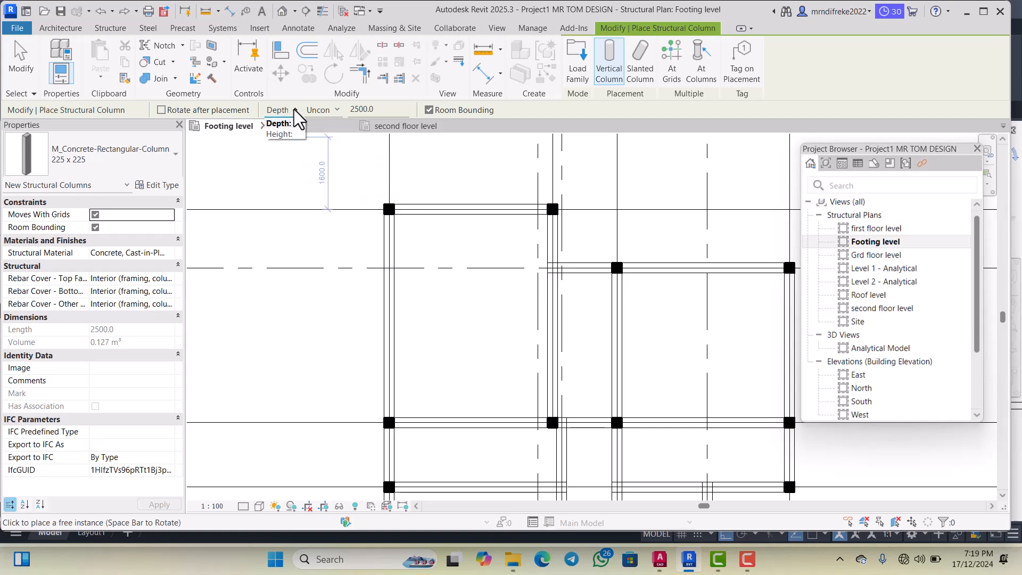
left_click(280, 135)
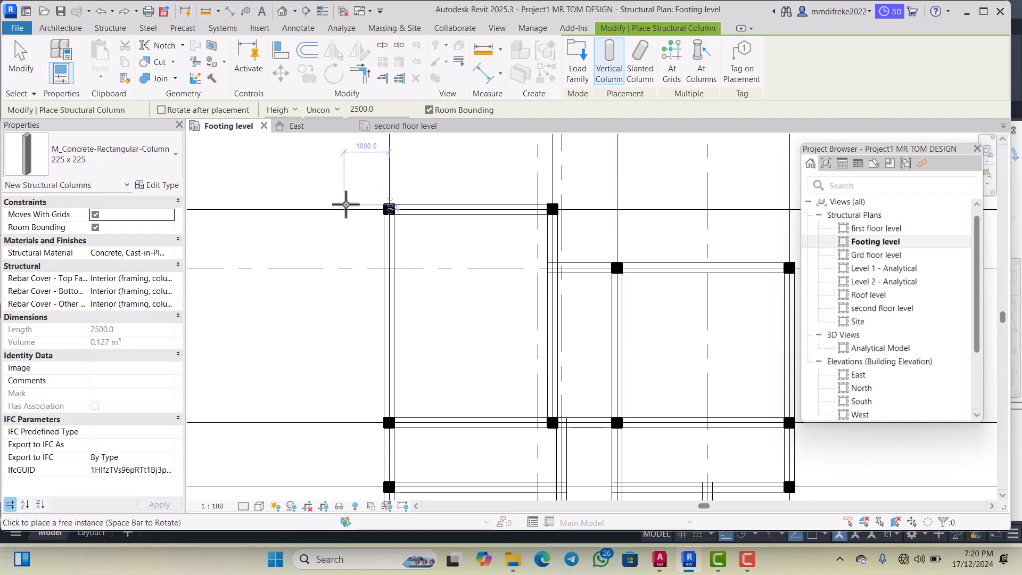
scroll(388, 210, "down", 2)
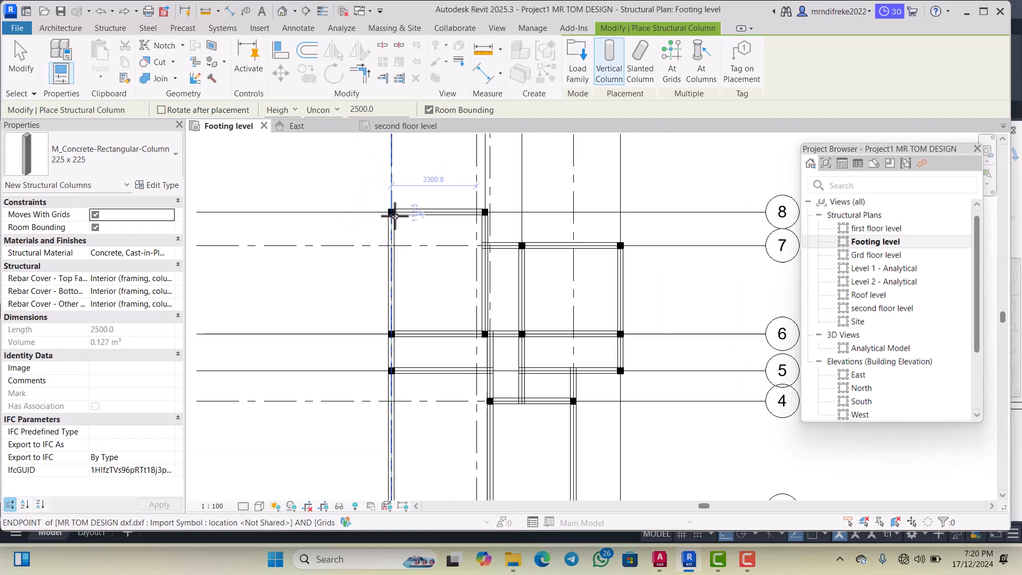
scroll(393, 213, "down", 1)
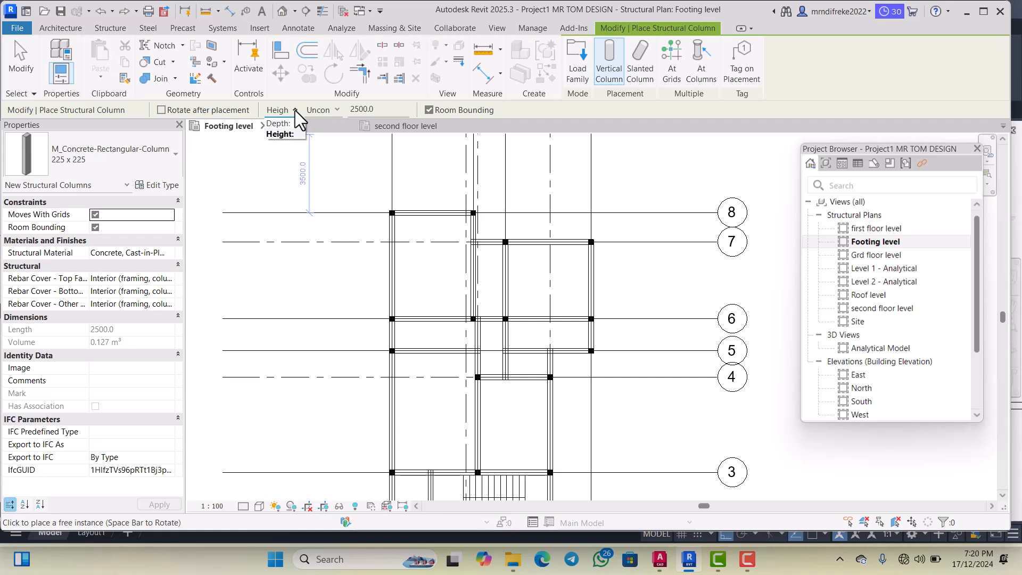
Set the 225 x 225 concrete columns for placement by height up to the Grd floor level
left_click(278, 124)
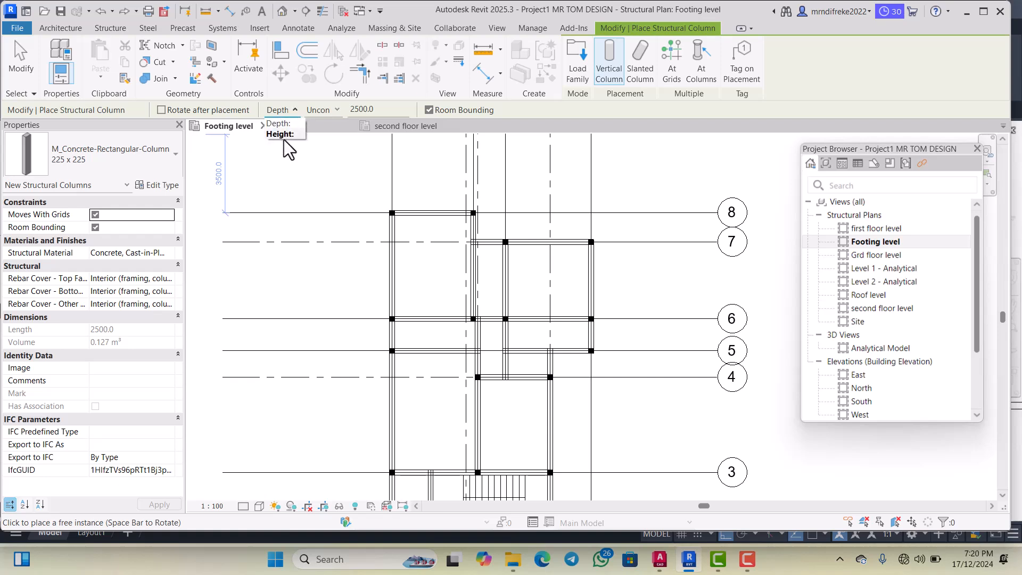
left_click(283, 138)
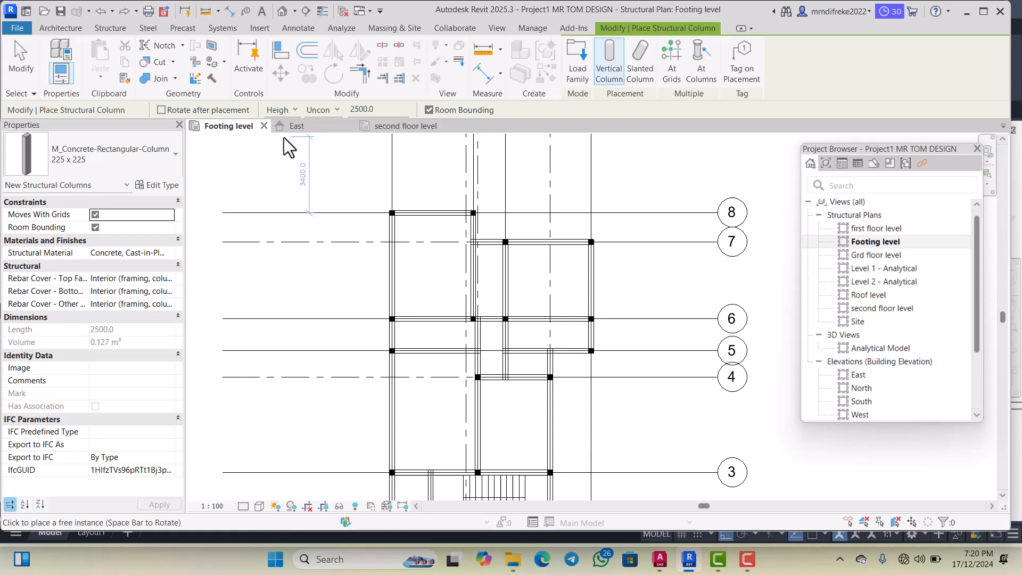
left_click(336, 110)
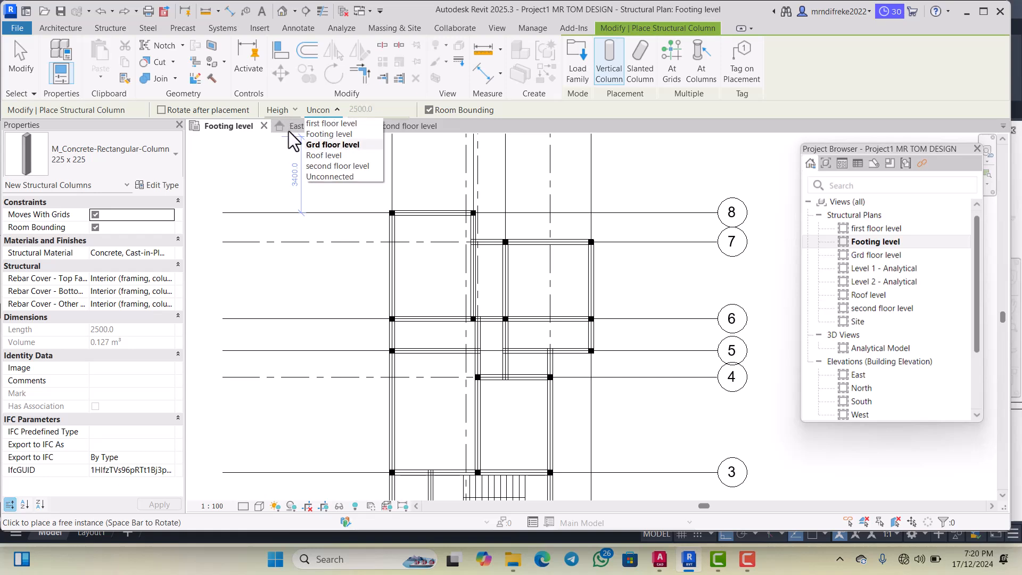
left_click(332, 145)
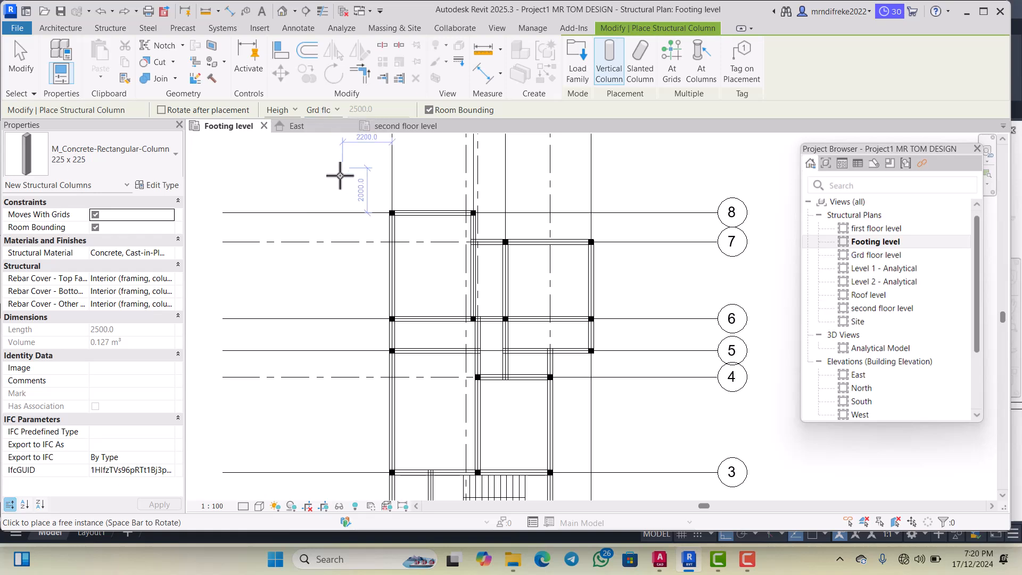
Place structural columns over the two imported column marks on grid line 8
scroll(373, 223, "up", 6)
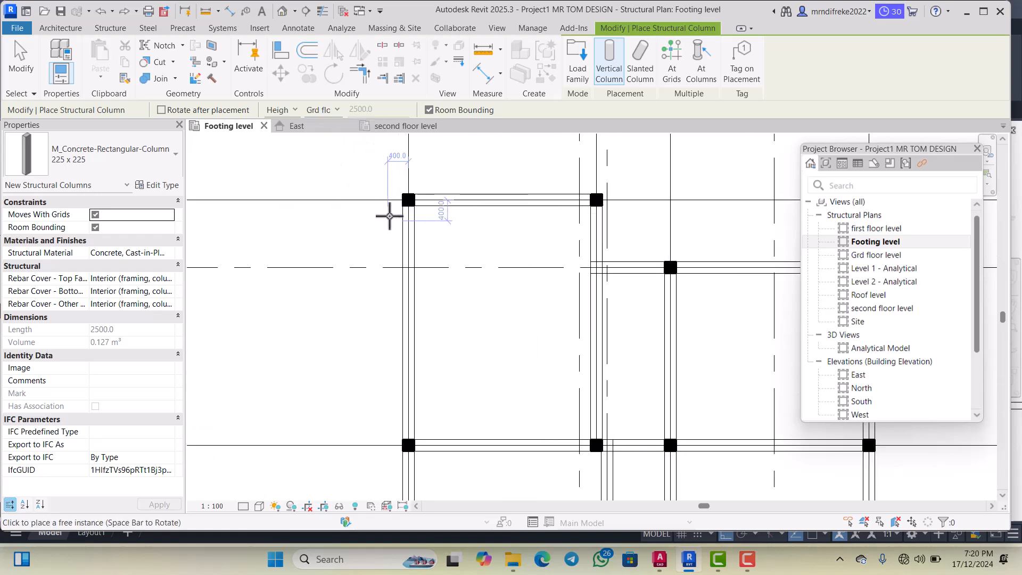
left_click(407, 192)
scroll(376, 217, "down", 2)
scroll(618, 212, "up", 1)
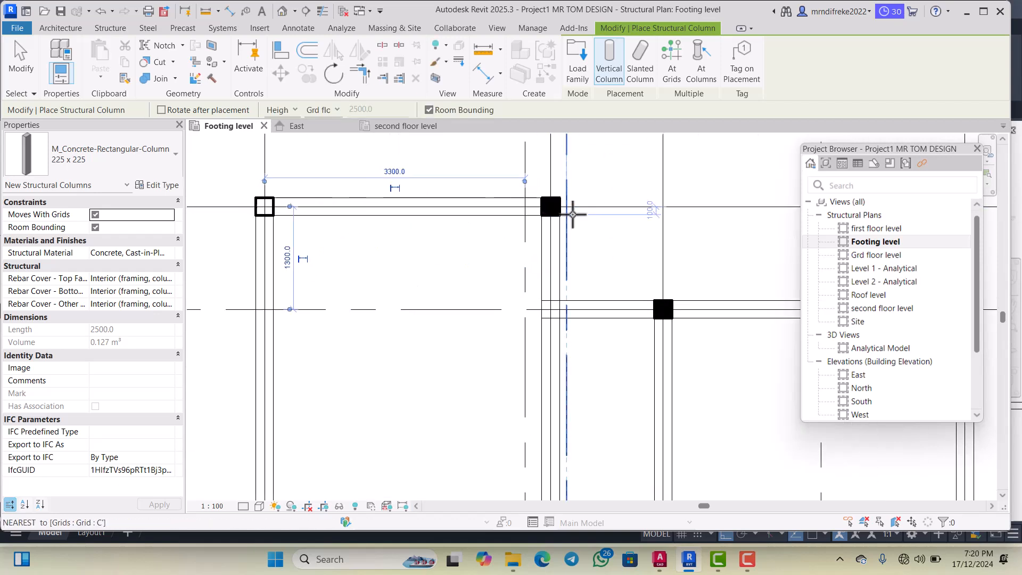
scroll(569, 213, "up", 2)
left_click(543, 198)
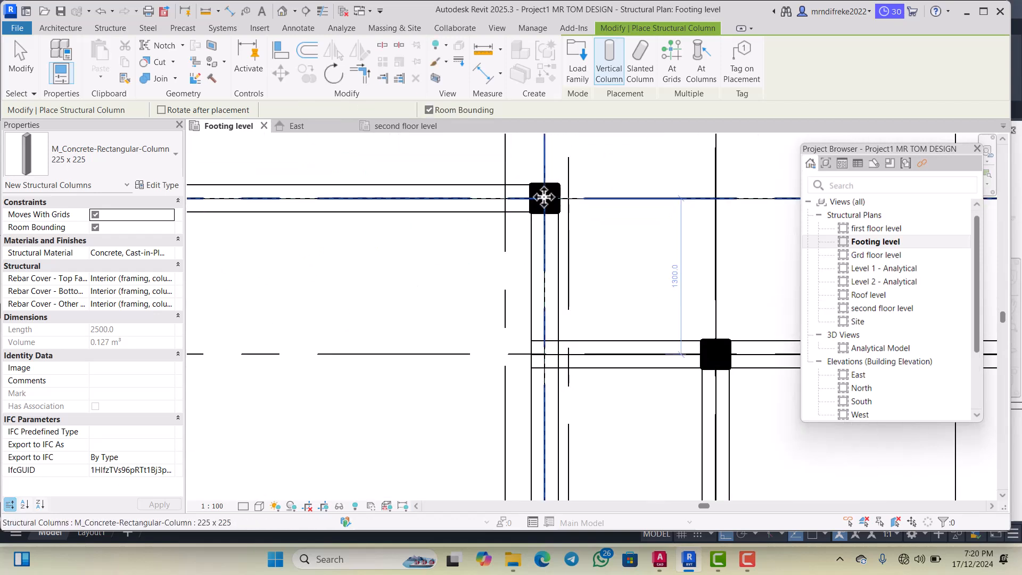
Place structural columns over the two imported column marks on grid line 7, ending at grid F
scroll(537, 199, "down", 2)
scroll(587, 283, "up", 2)
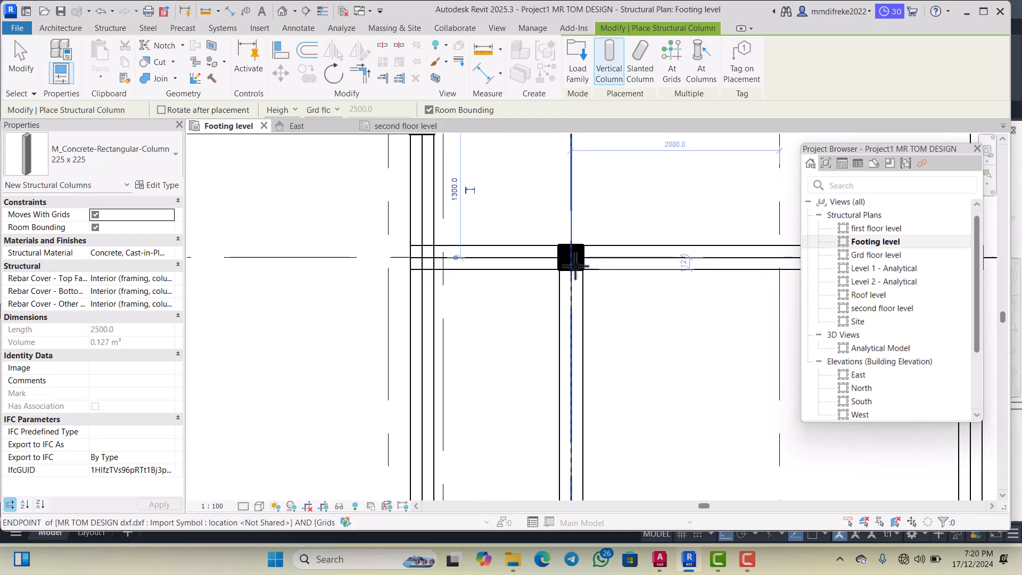
left_click(569, 255)
scroll(479, 261, "down", 3)
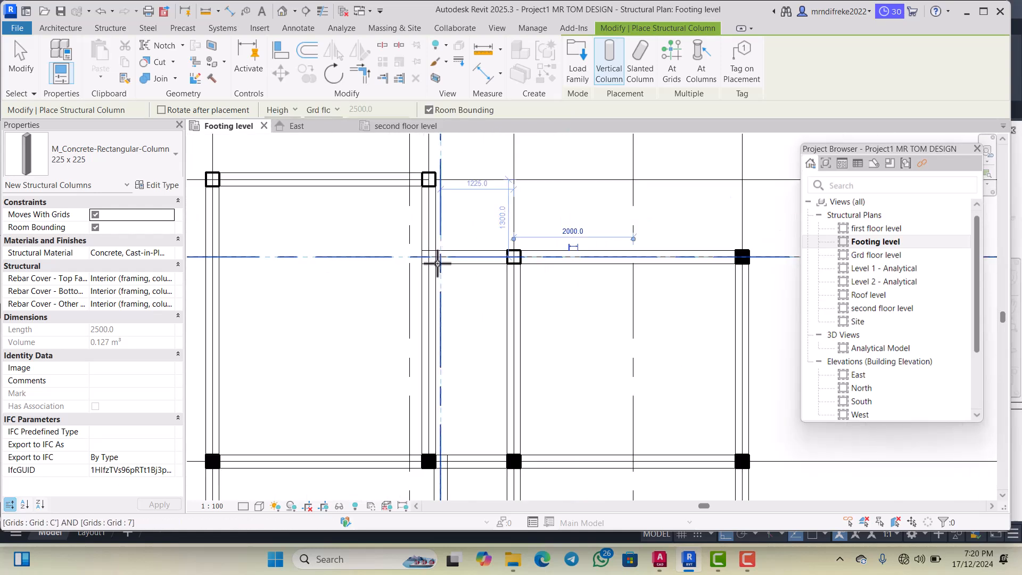
scroll(618, 259, "up", 2)
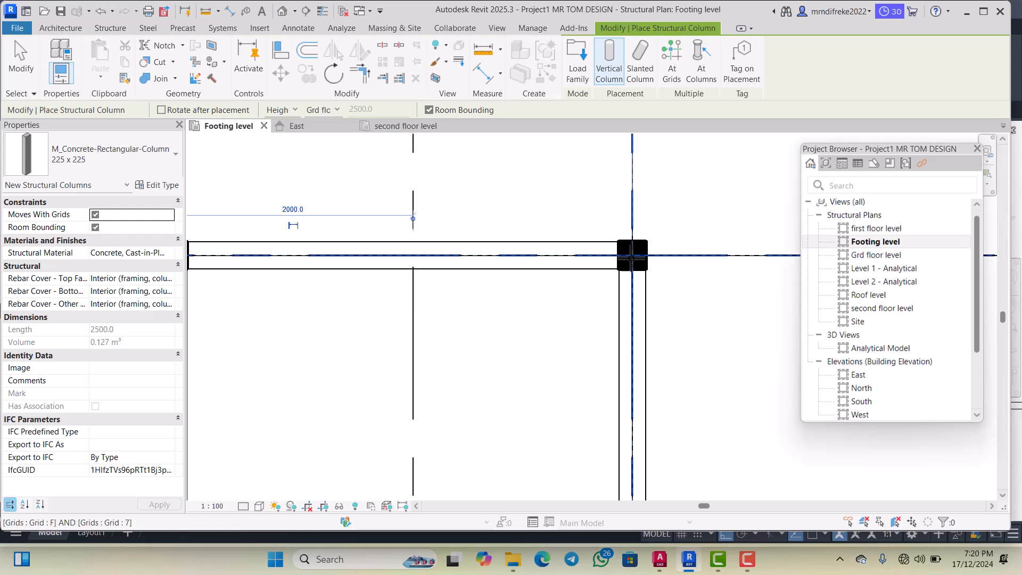
left_click(632, 255)
scroll(582, 237, "down", 3)
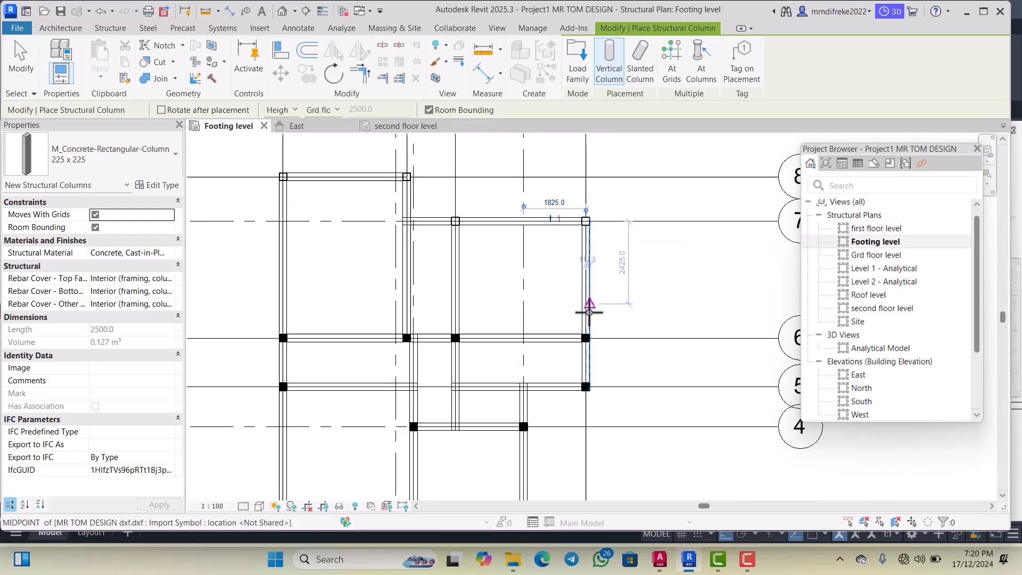
Place structural columns over the four imported column marks along grid line 6, from grid F across to grid A
scroll(588, 340, "up", 1)
scroll(585, 330, "up", 3)
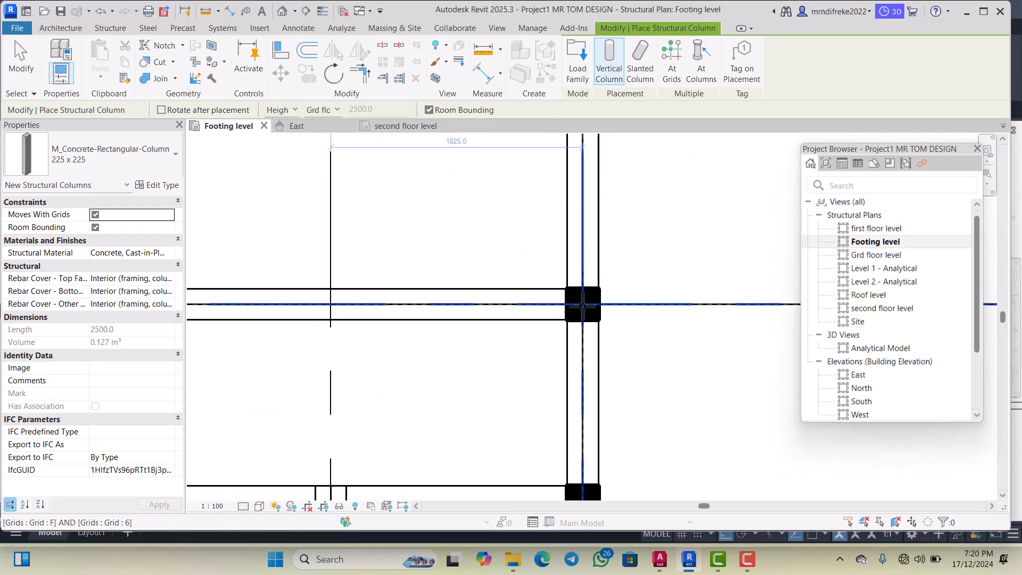
left_click(582, 304)
scroll(585, 298, "down", 3)
scroll(418, 299, "up", 2)
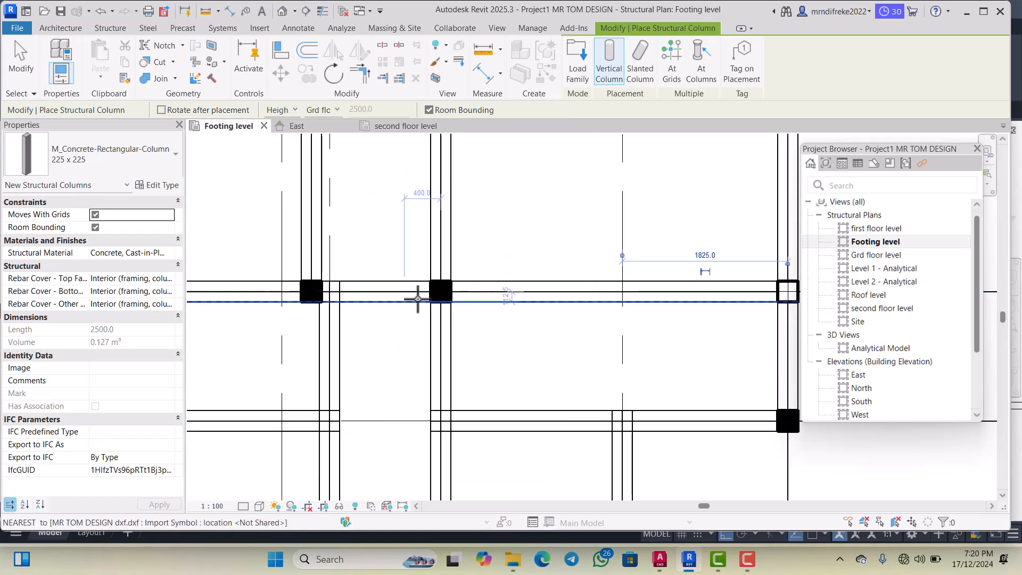
scroll(426, 295, "up", 1)
scroll(445, 290, "down", 2)
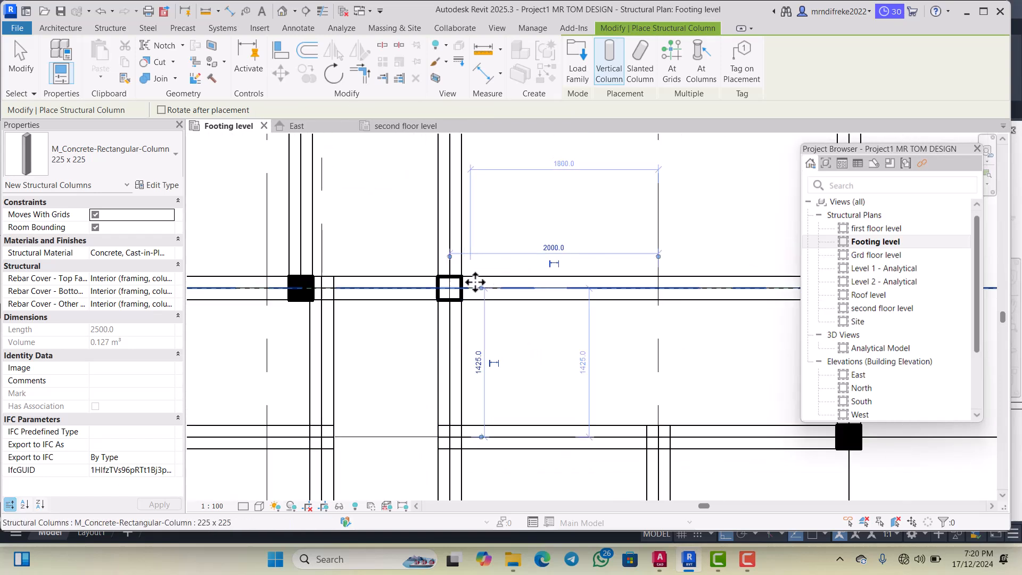
scroll(369, 295, "up", 3)
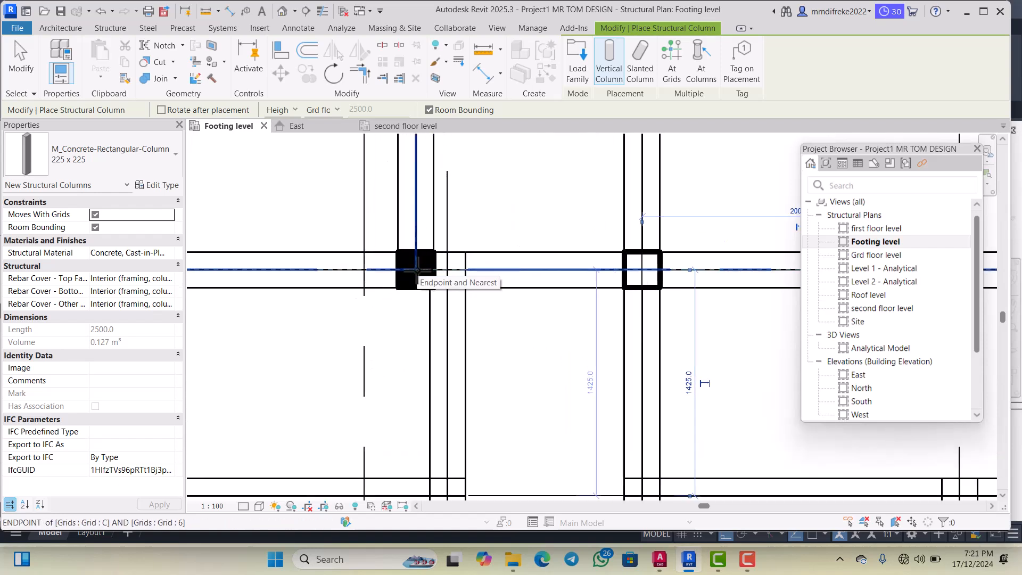
scroll(495, 266, "down", 3)
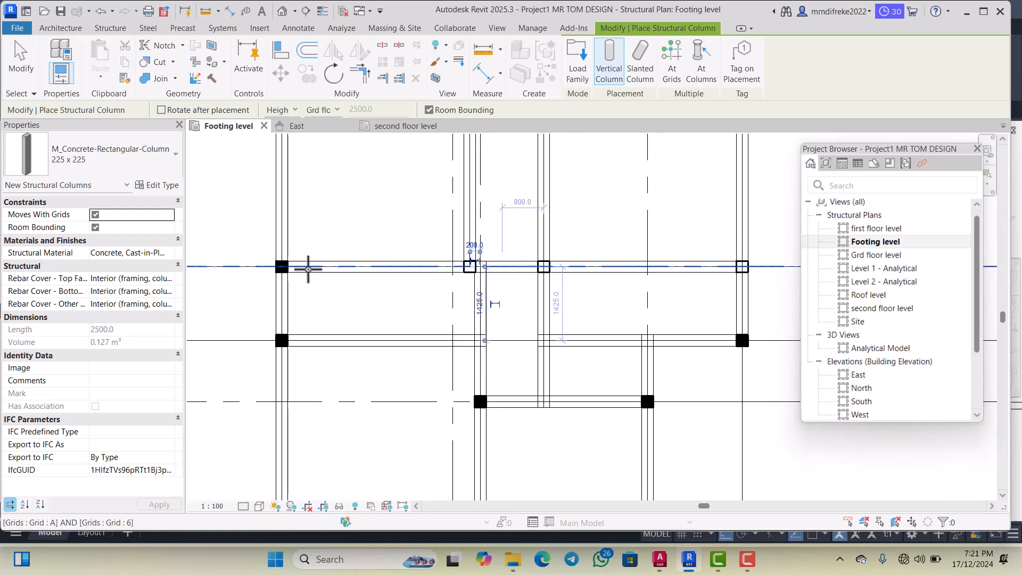
scroll(307, 269, "up", 3)
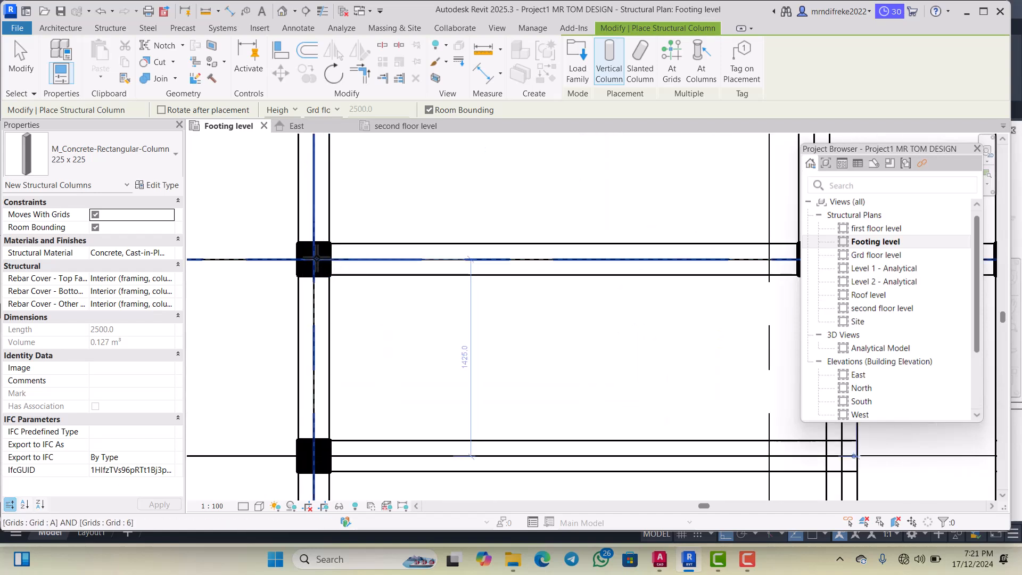
scroll(313, 259, "down", 3)
Place a structural column at the intersection of grids A and 5
scroll(326, 351, "up", 2)
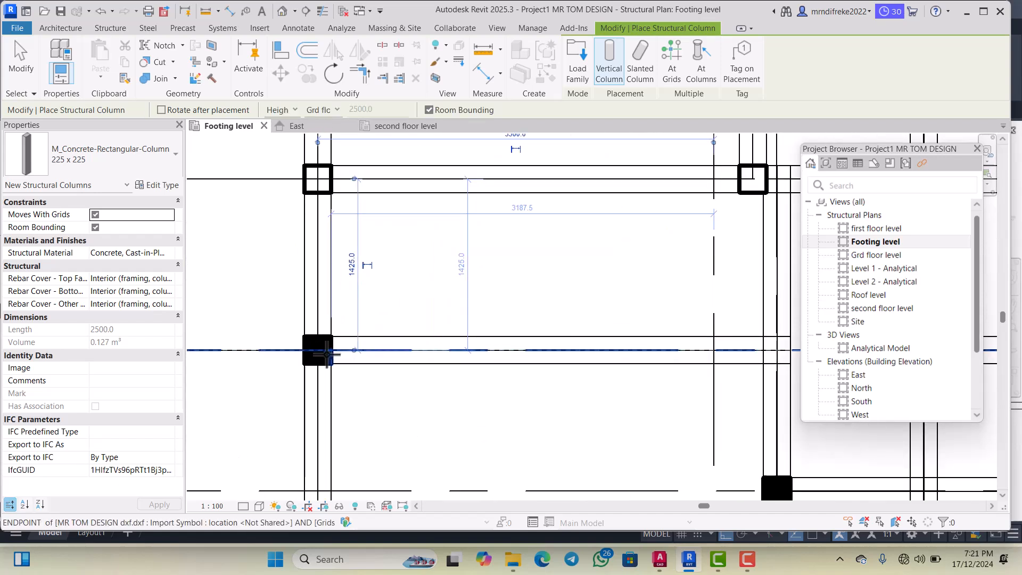
scroll(327, 354, "up", 1)
left_click(314, 348)
scroll(319, 341, "down", 3)
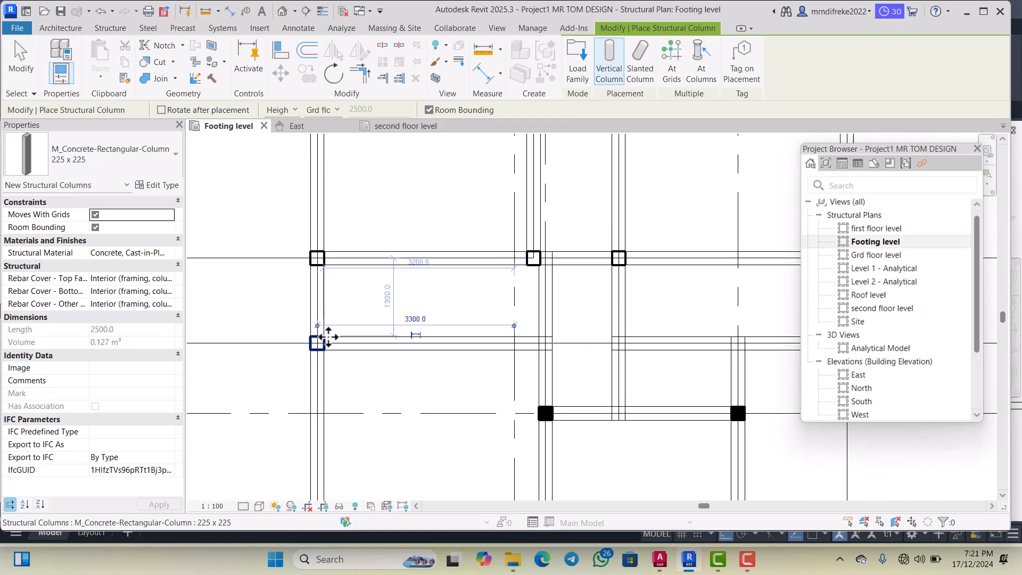
Place structural columns over the two imported column marks on grid line 4, ending at grid E
scroll(499, 345, "down", 2)
scroll(502, 388, "up", 4)
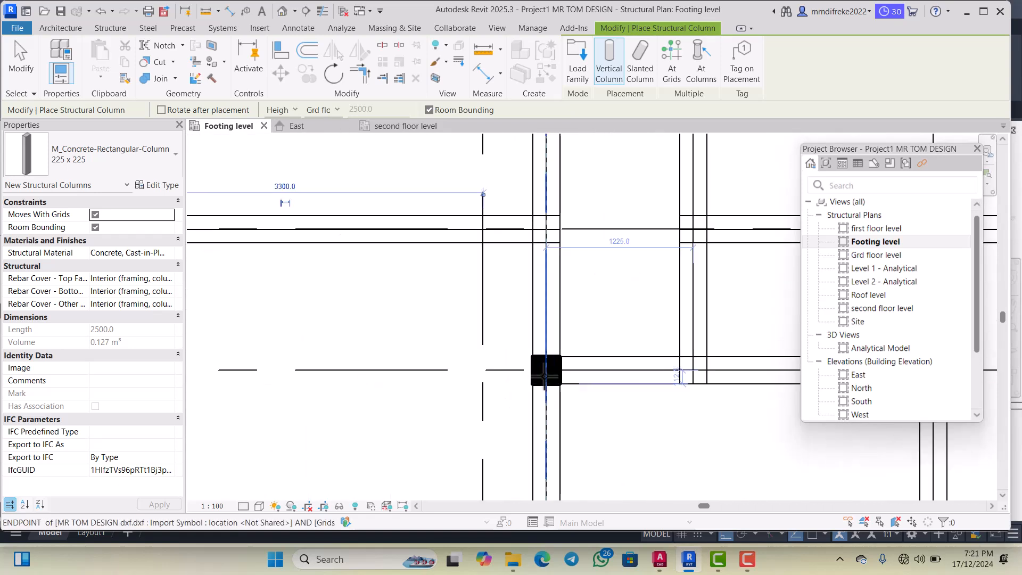
scroll(471, 332, "down", 2)
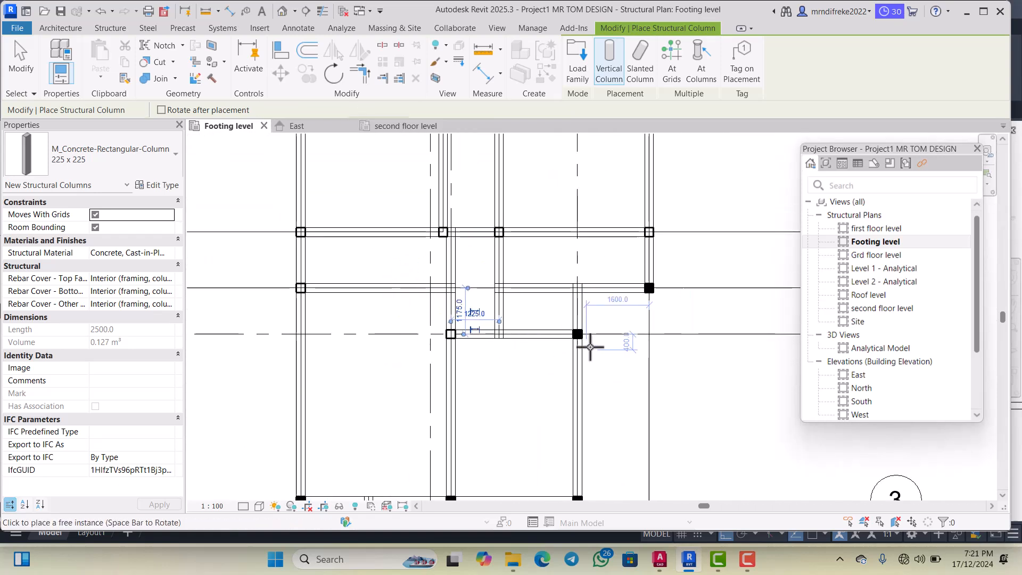
scroll(585, 342, "up", 2)
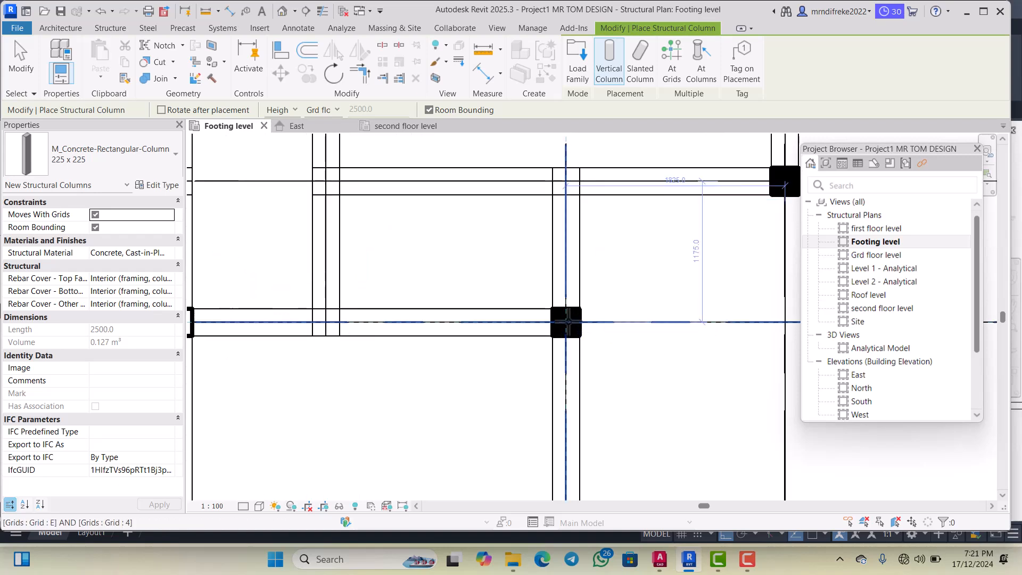
scroll(532, 325, "down", 2)
Place a structural column at the intersection of grids F and 5
scroll(605, 281, "up", 2)
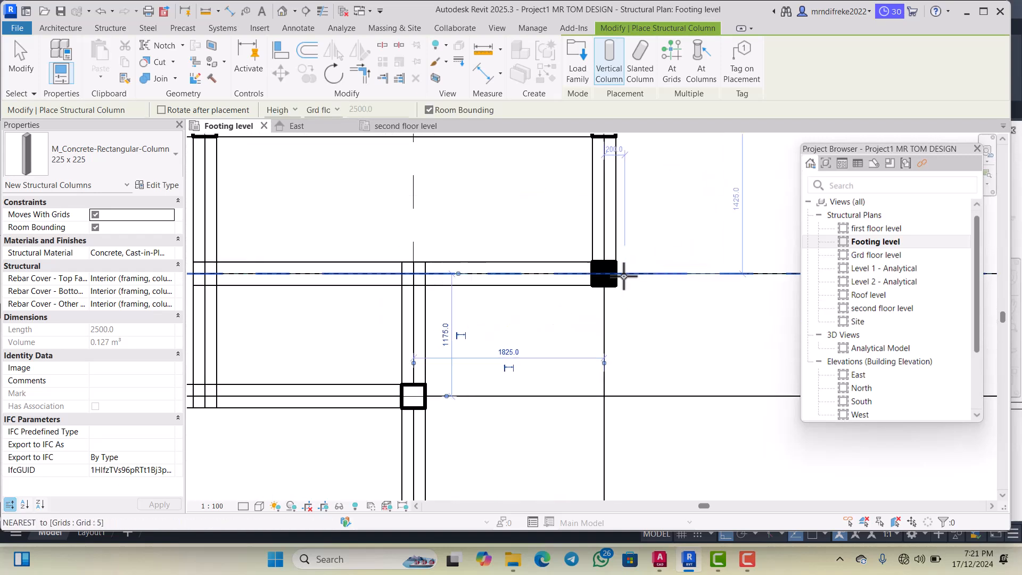
left_click(600, 273)
scroll(585, 255, "down", 3)
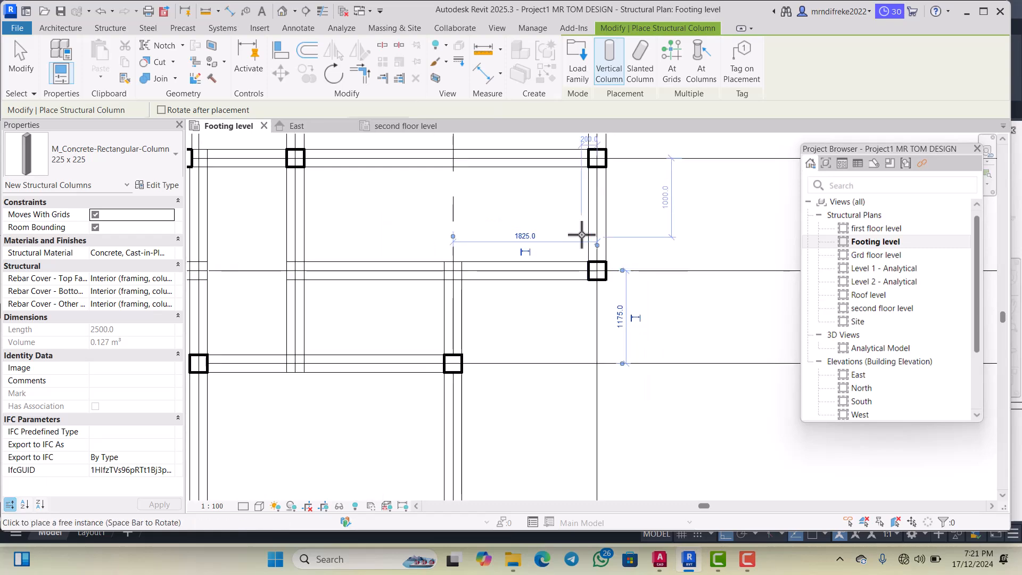
Place structural columns on grid line 3 at its intersections with grids E, C' and A
scroll(544, 353, "up", 4)
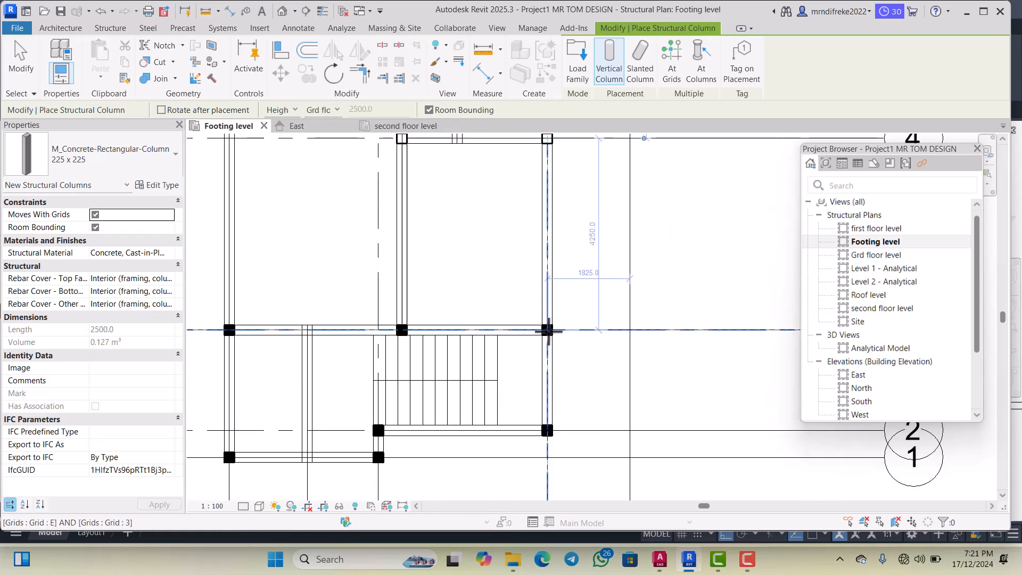
left_click(546, 326)
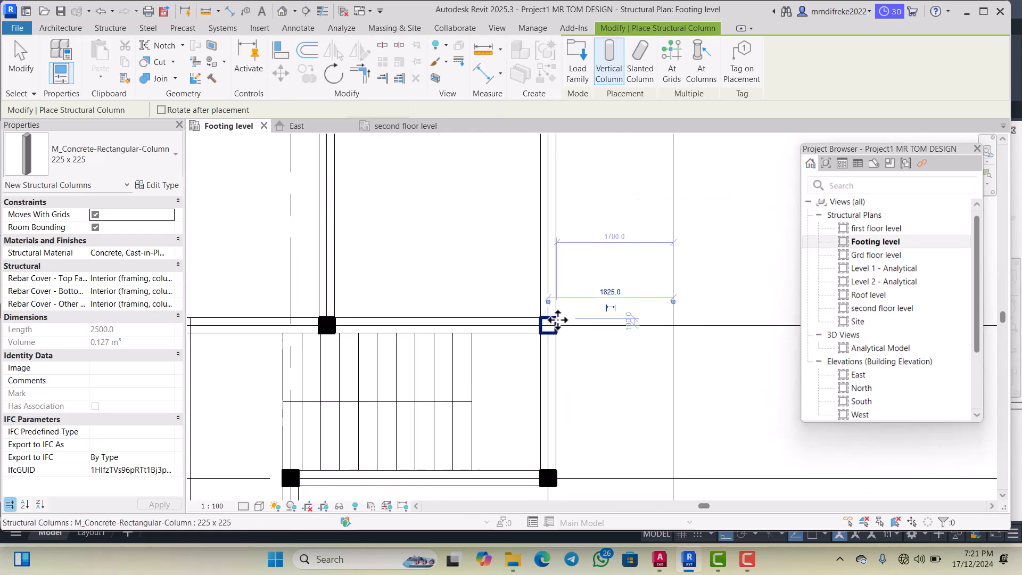
scroll(347, 331, "down", 2)
scroll(394, 325, "up", 2)
left_click(405, 327)
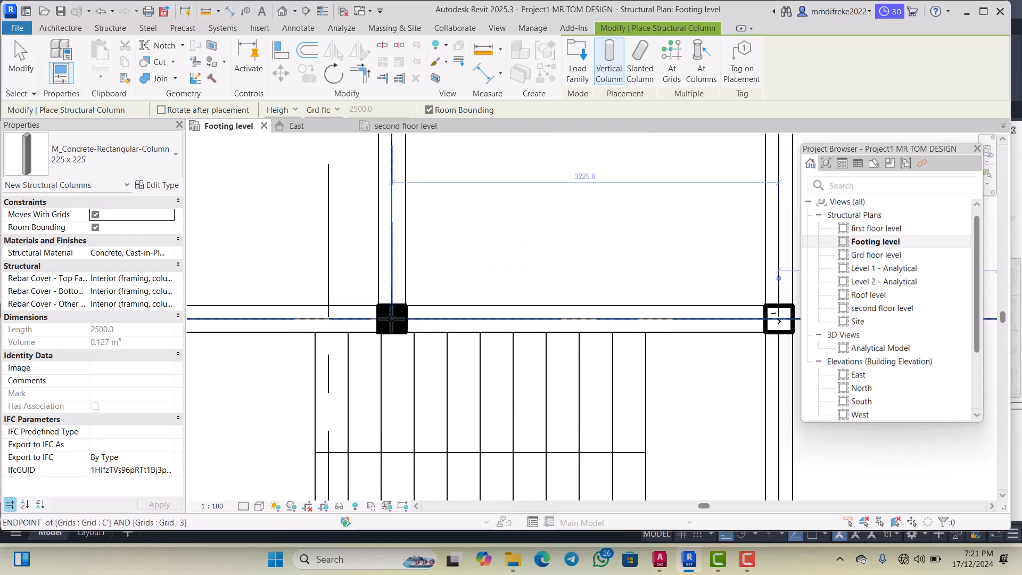
scroll(473, 314, "down", 8)
scroll(285, 318, "up", 4)
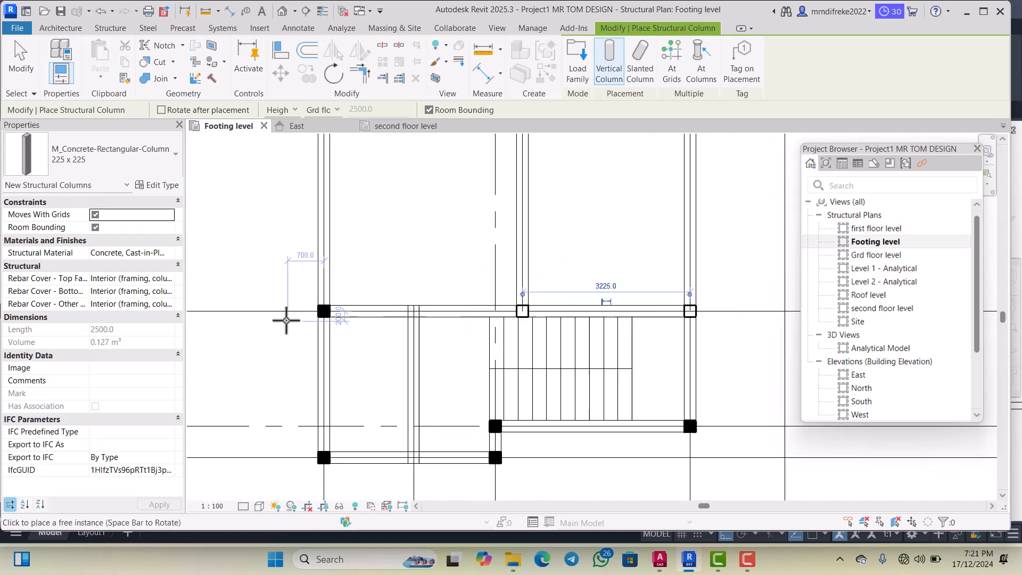
scroll(351, 319, "up", 3)
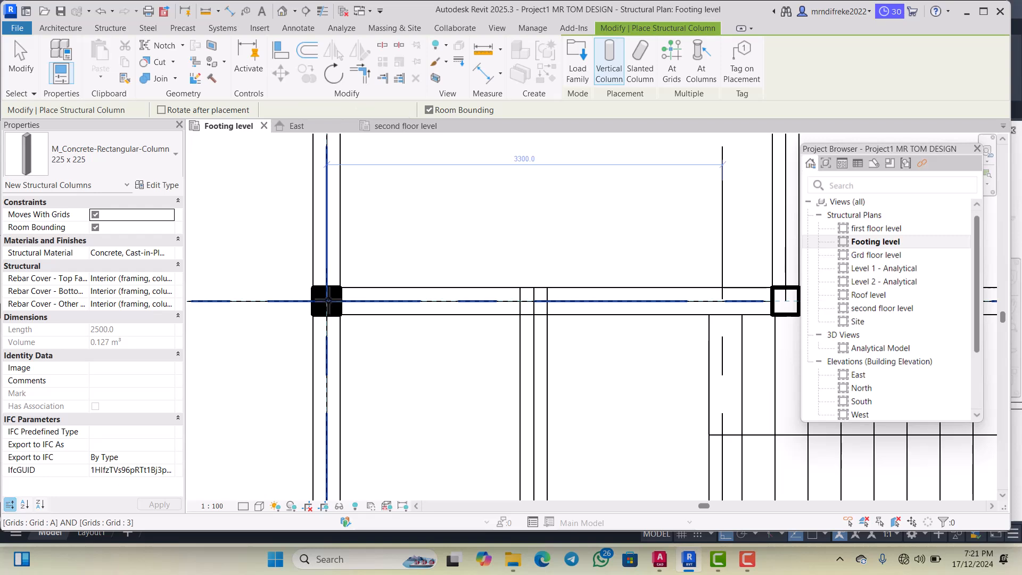
left_click(328, 301)
Place structural columns over the two imported column marks on grid line 1, starting at grid A
scroll(334, 288, "down", 8)
scroll(329, 370, "up", 5)
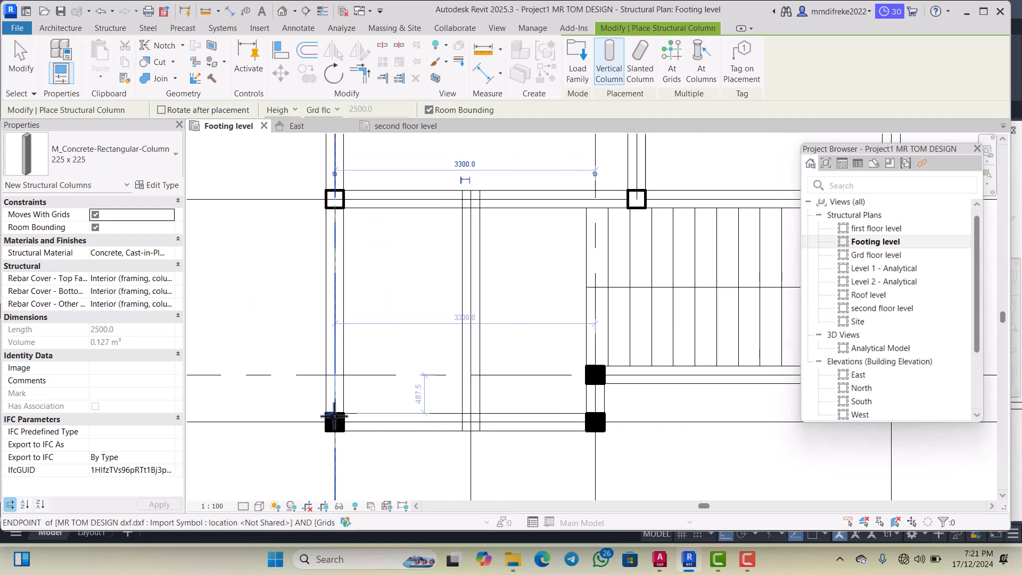
scroll(334, 418, "up", 3)
scroll(334, 420, "down", 3)
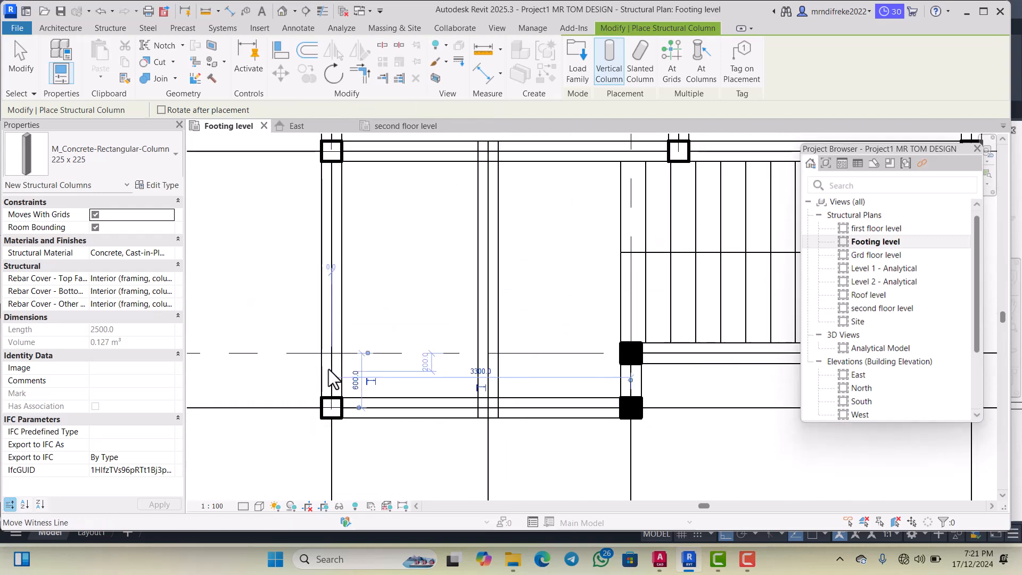
scroll(551, 393, "up", 3)
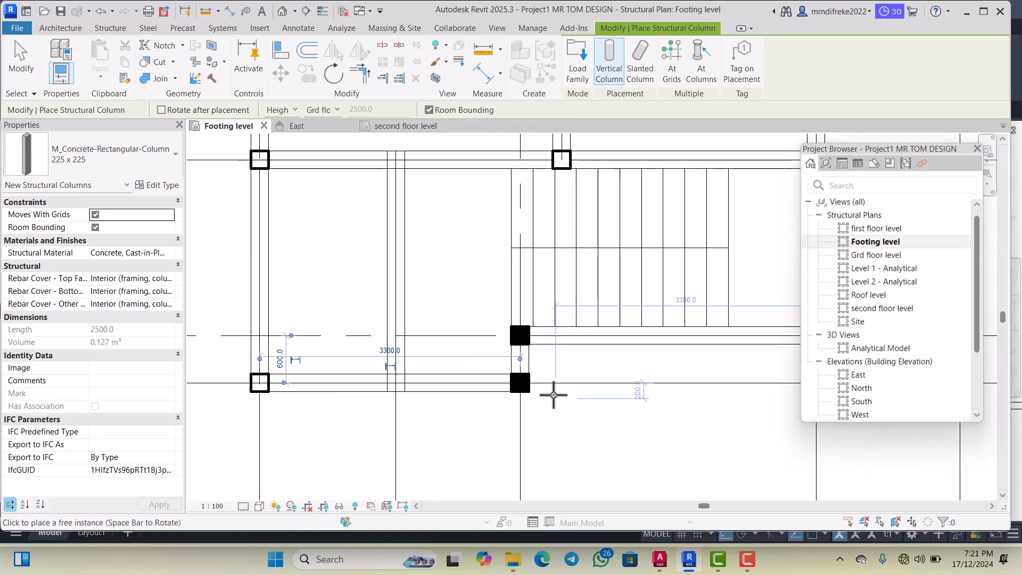
left_click(507, 377)
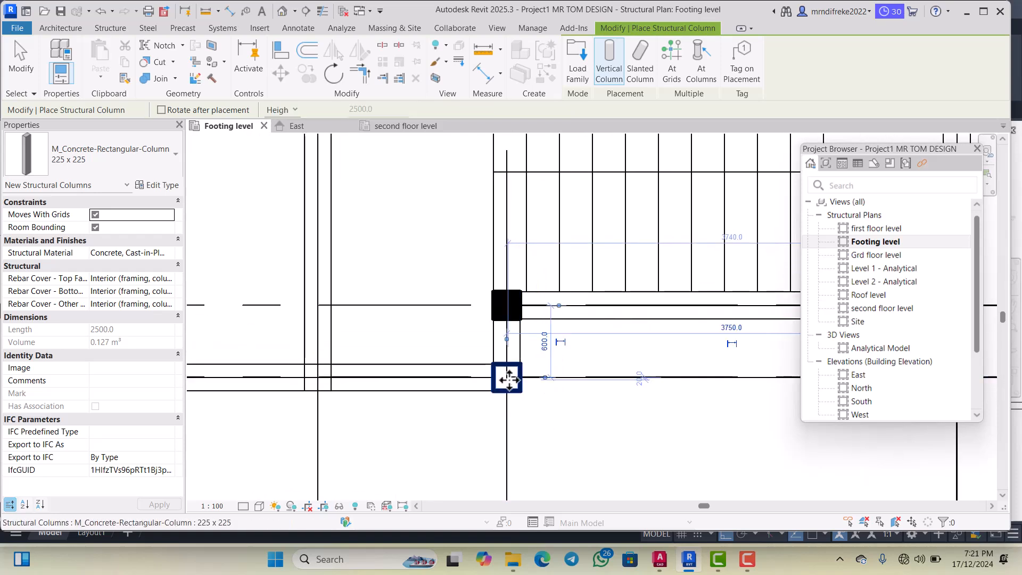
Place structural columns on grid line 2 at both ends of the wall below the staircase, ending at grid E, and finish column placement
left_click(507, 305)
scroll(449, 319, "down", 3)
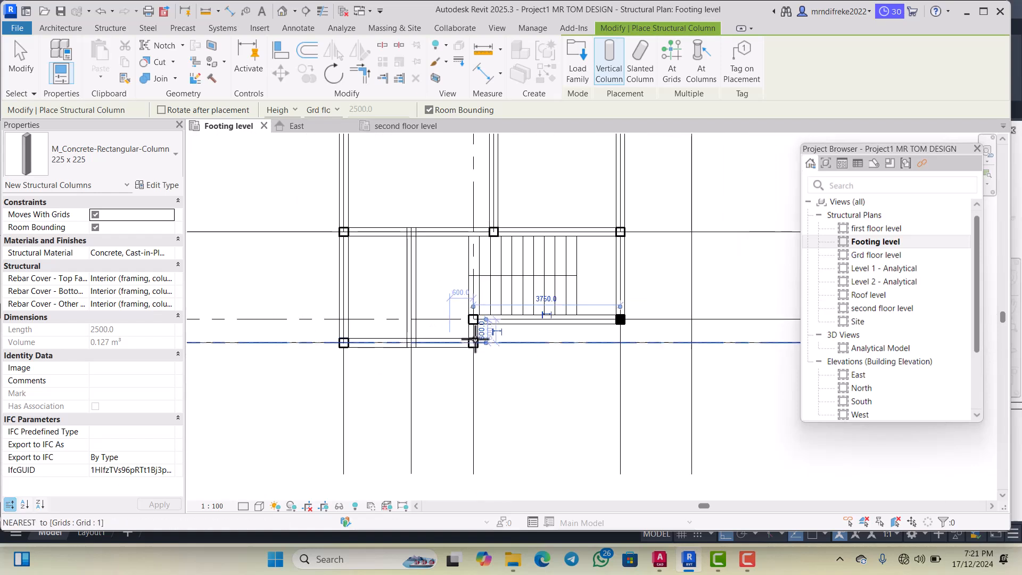
scroll(608, 316, "up", 3)
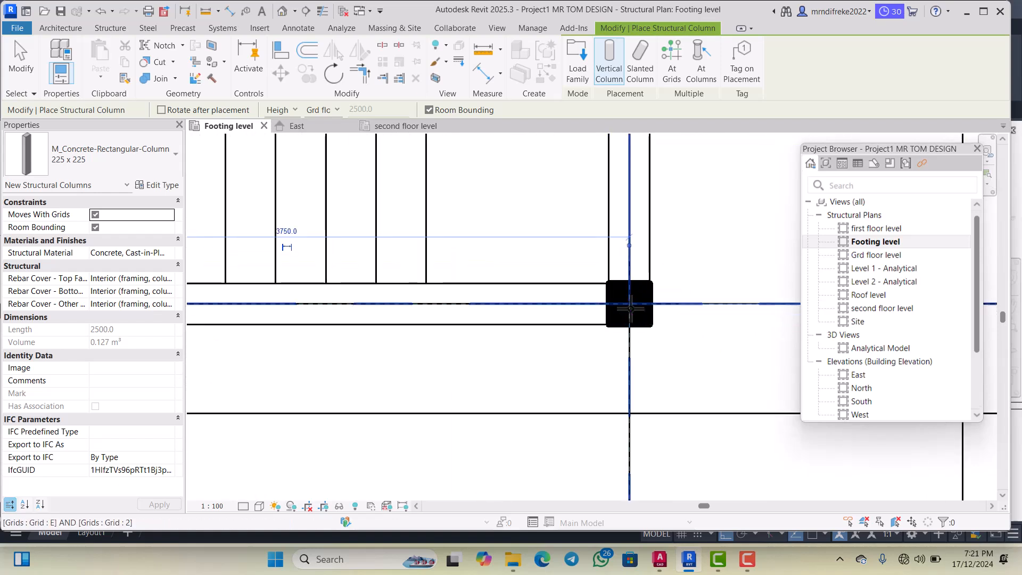
left_click(630, 304)
scroll(537, 319, "down", 5)
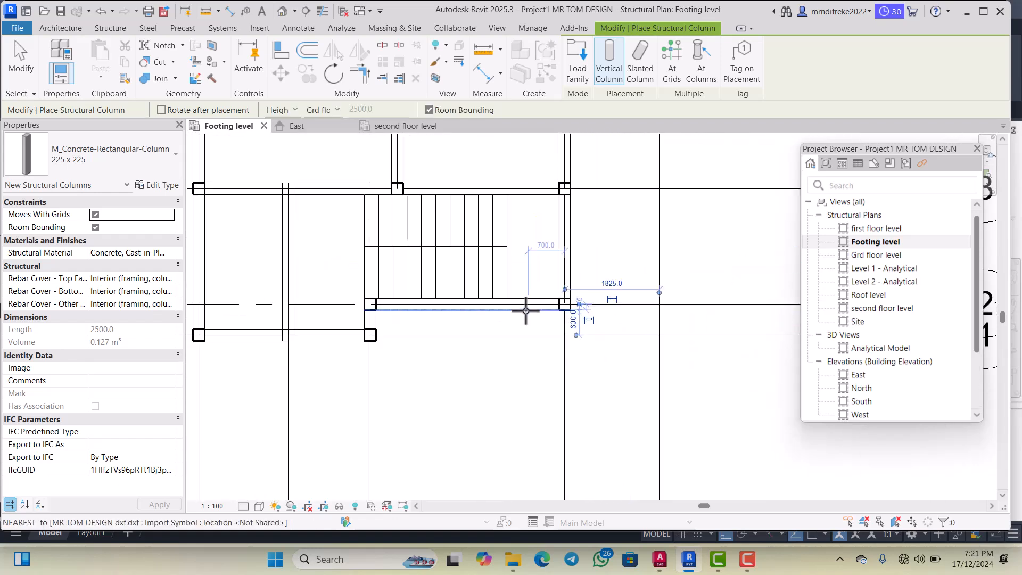
scroll(533, 314, "down", 4)
scroll(544, 246, "up", 7)
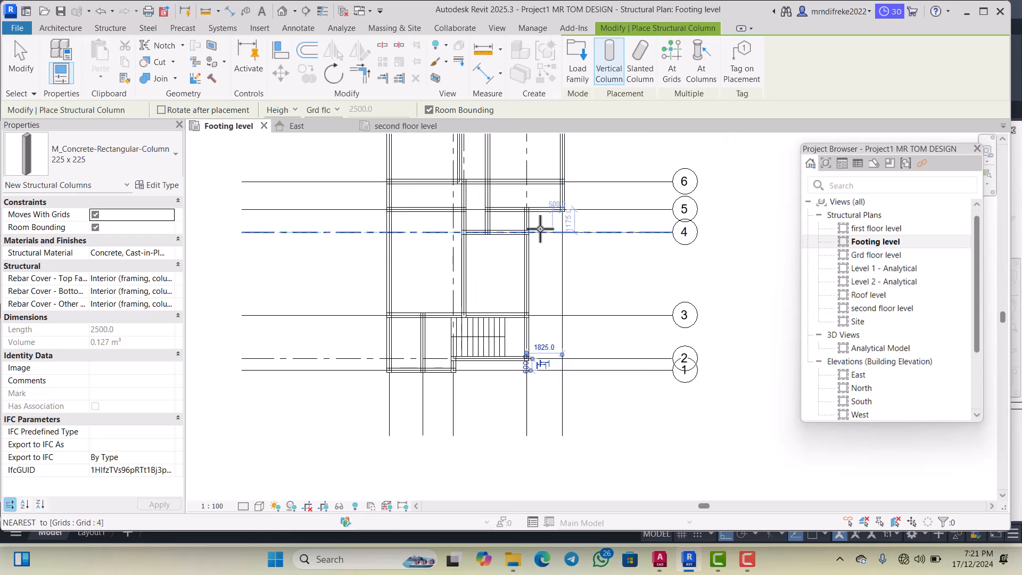
scroll(538, 247, "down", 2)
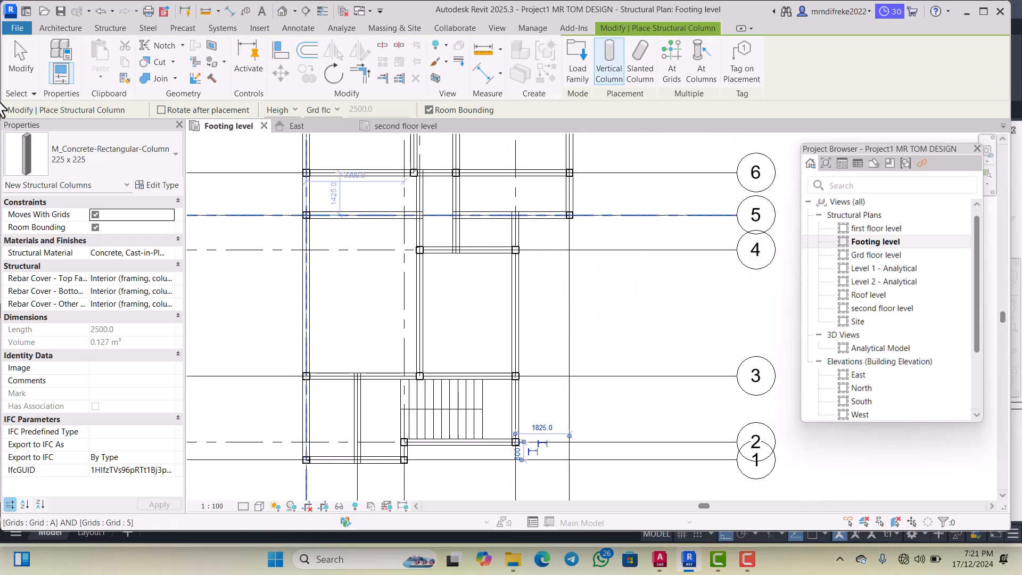
left_click(16, 63)
Examine the placed columns across the plan, looking closely at the one where grids A and 8 intersect
scroll(509, 258, "down", 2)
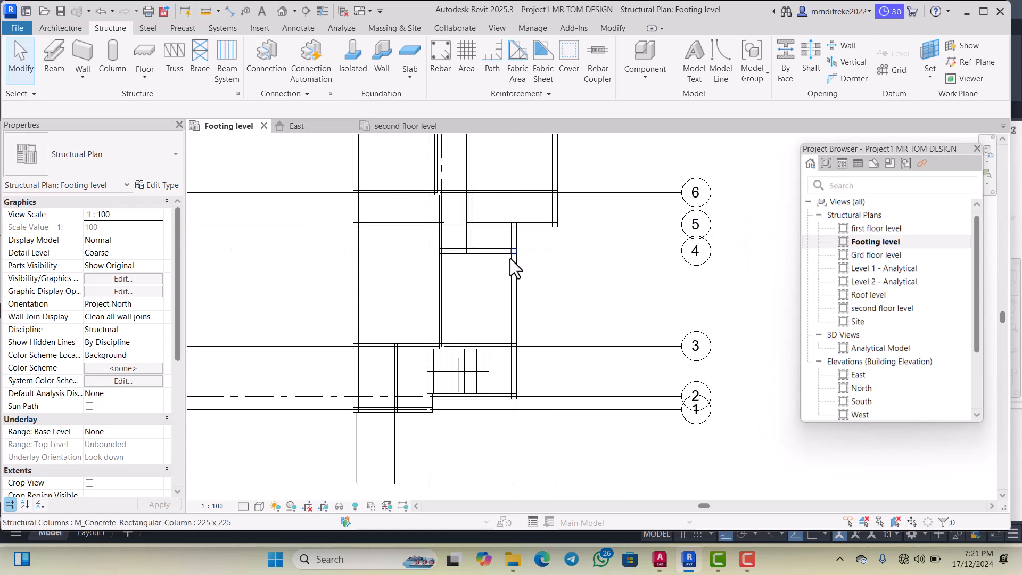
scroll(539, 291, "down", 4)
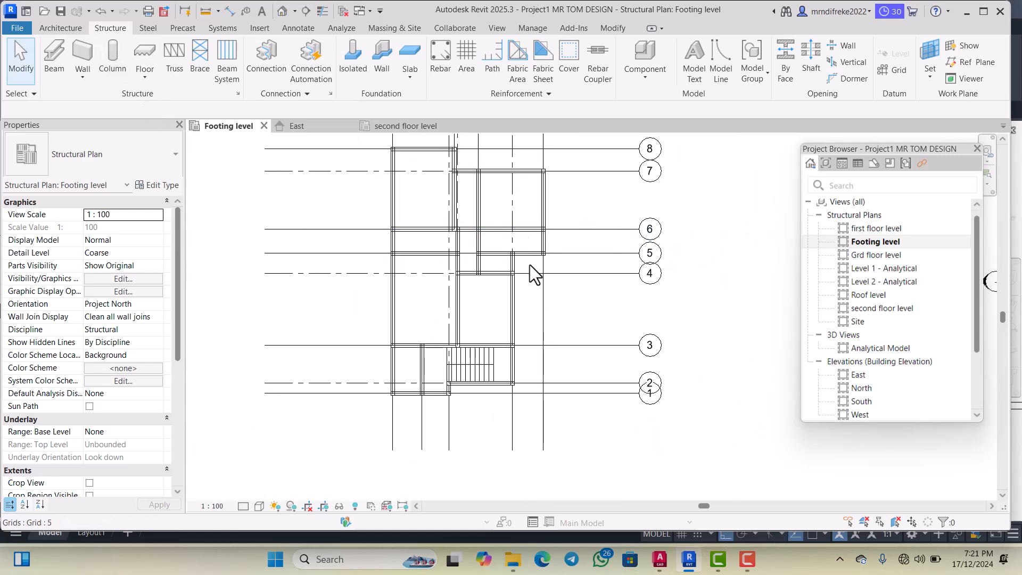
scroll(479, 212, "up", 3)
scroll(479, 212, "up", 2)
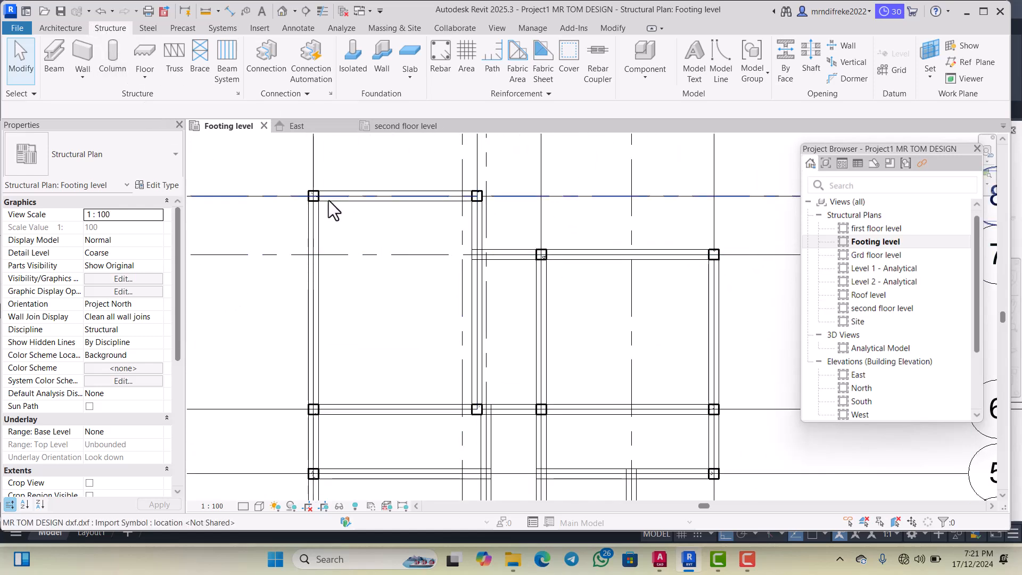
scroll(318, 191, "up", 3)
scroll(319, 207, "up", 3)
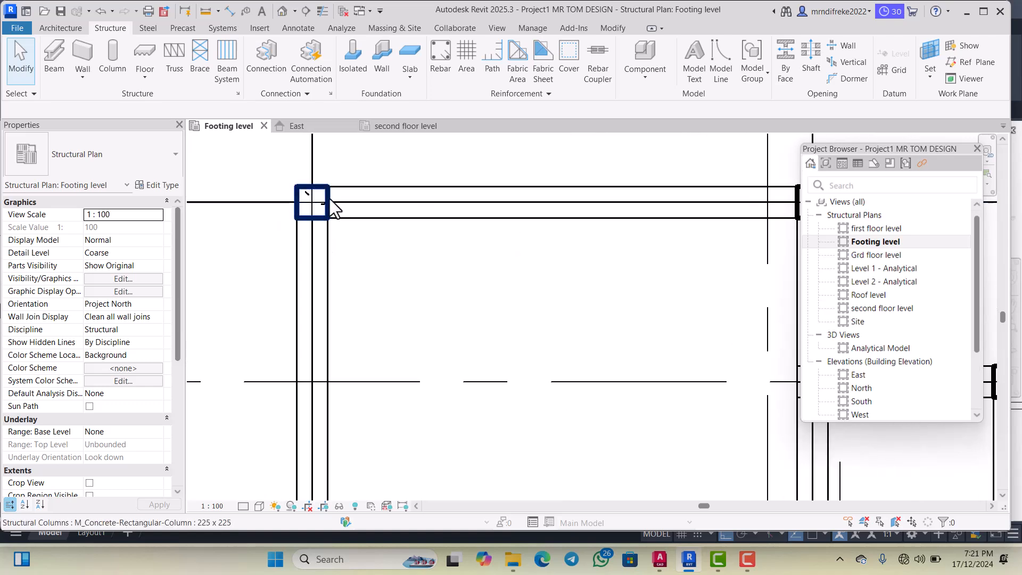
scroll(324, 203, "up", 3)
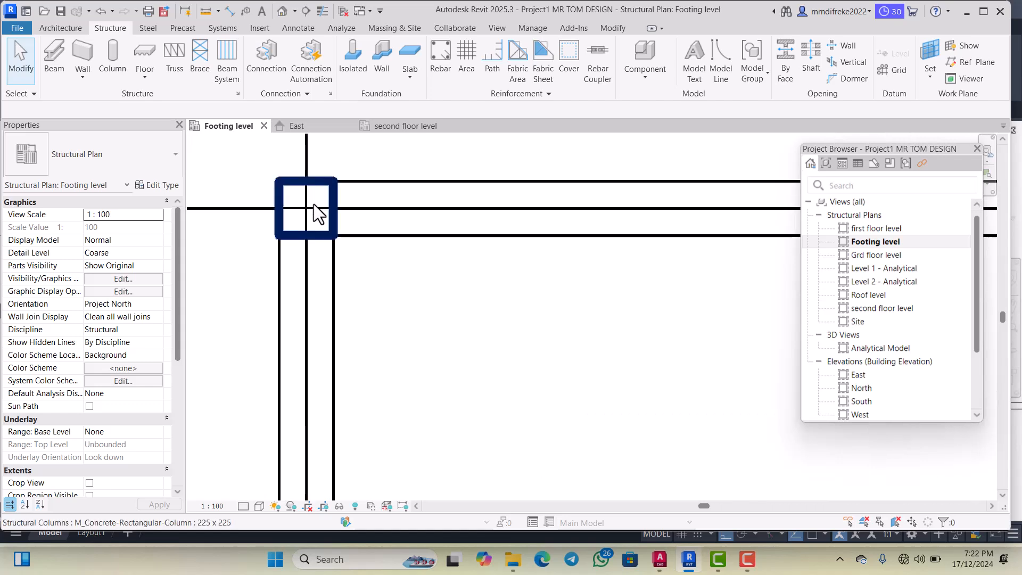
scroll(301, 210, "up", 1)
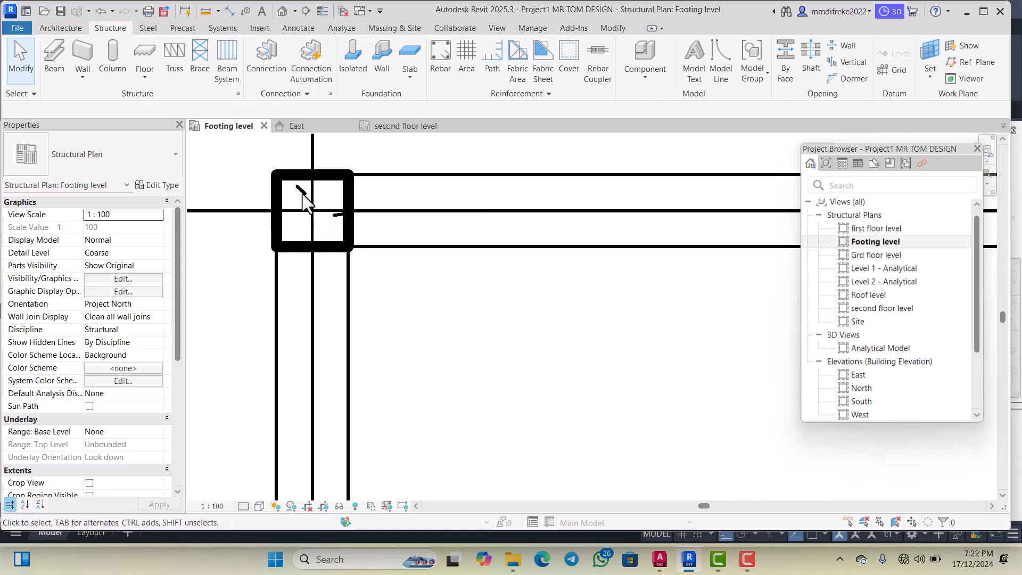
scroll(332, 213, "down", 3)
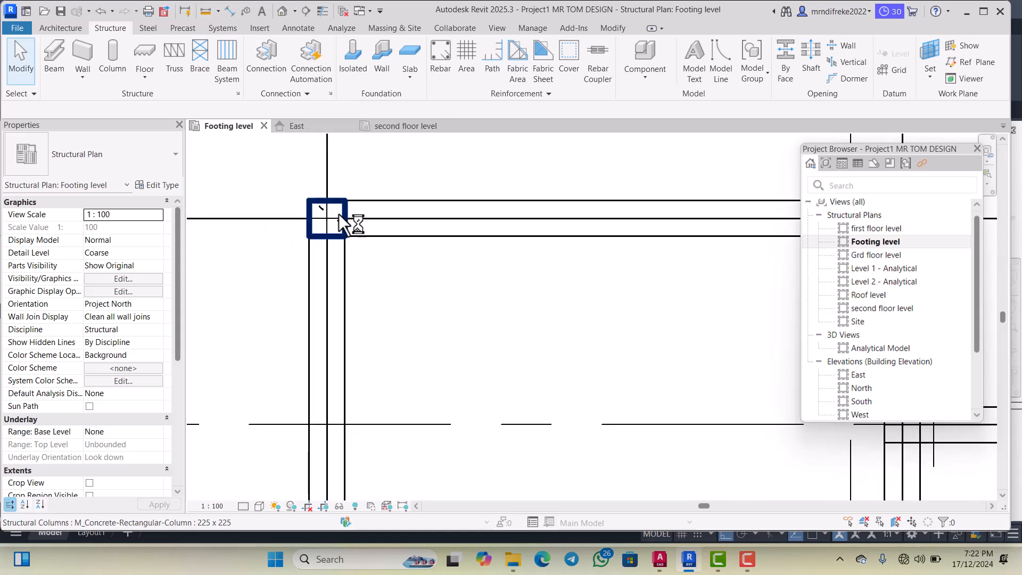
Open the Footing level plan's visibility/graphic overrides and filter the model categories by "structural col"
left_click(133, 280)
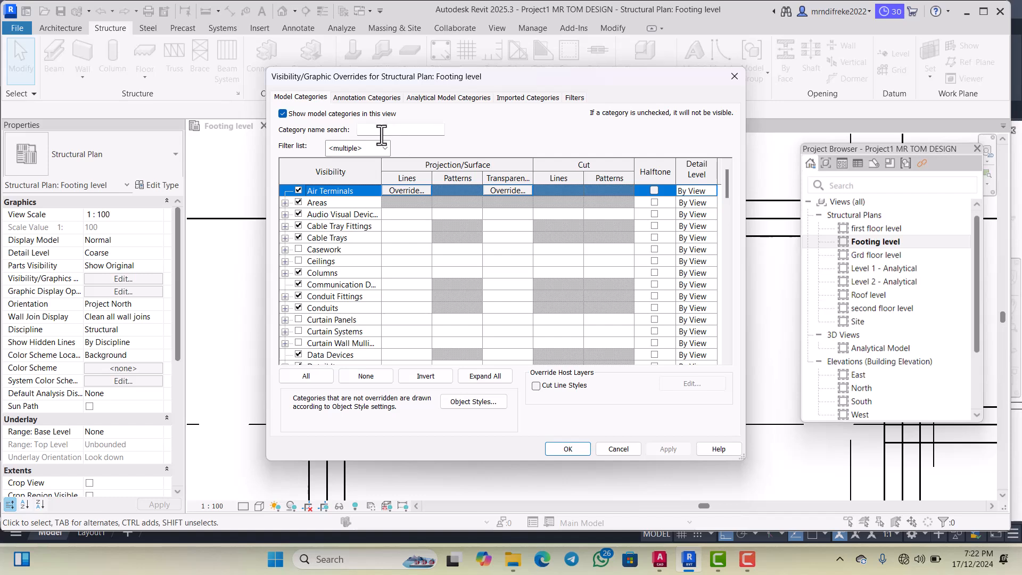
left_click(381, 134)
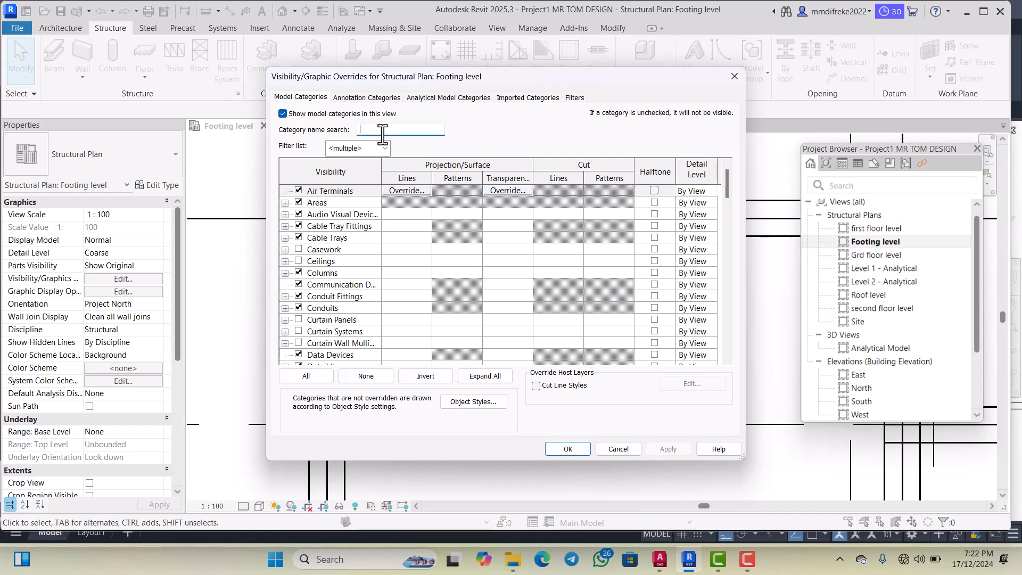
type("str")
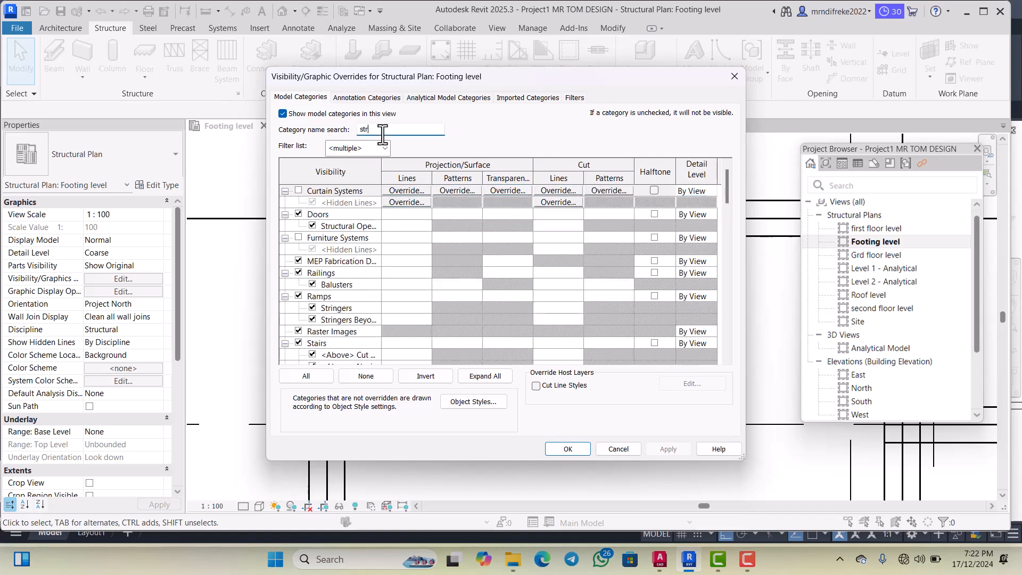
type("uctur")
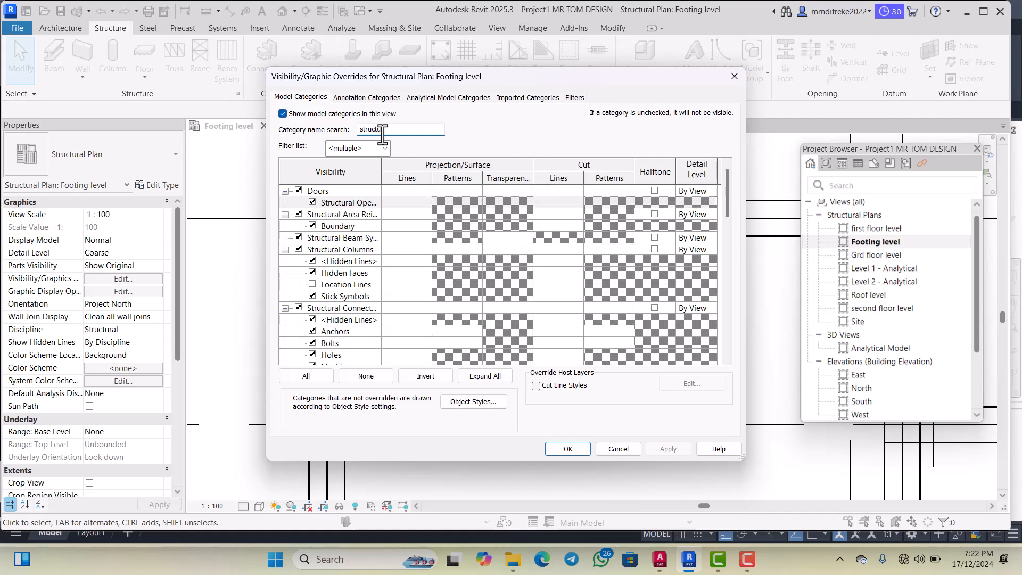
type("al col")
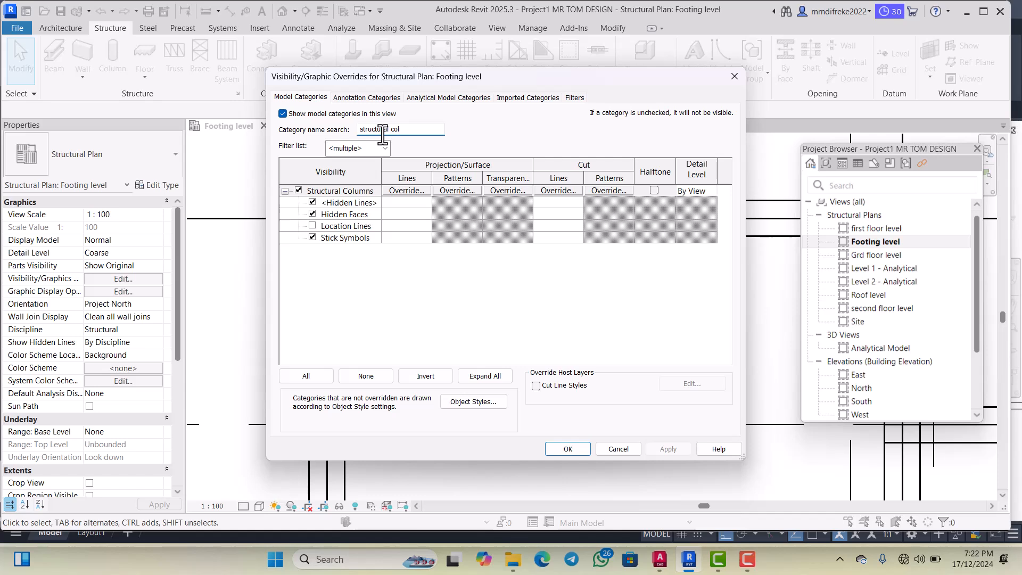
Override the Structural Columns projection/surface foreground pattern with a solid fill in blue
left_click(459, 190)
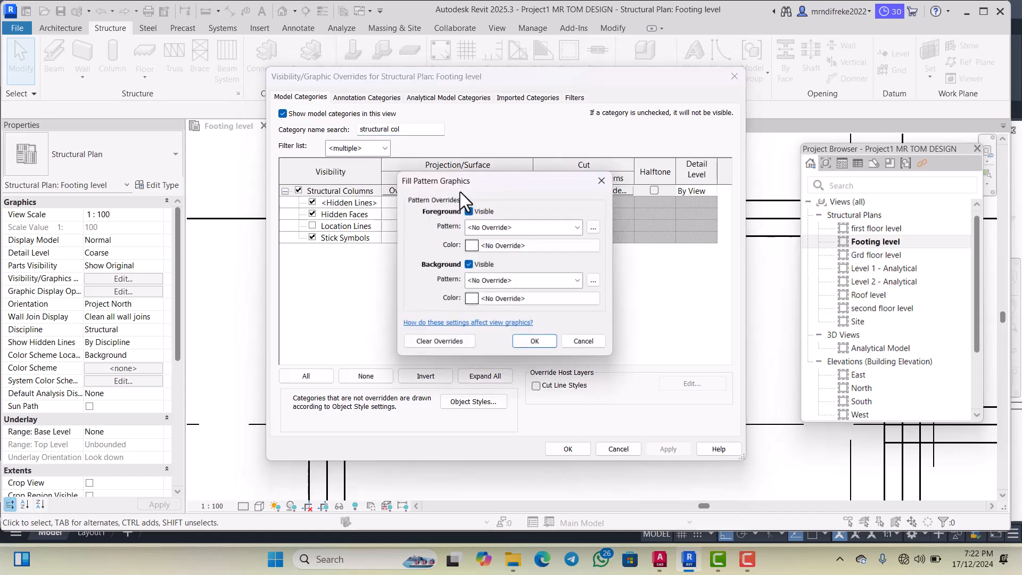
left_click(522, 227)
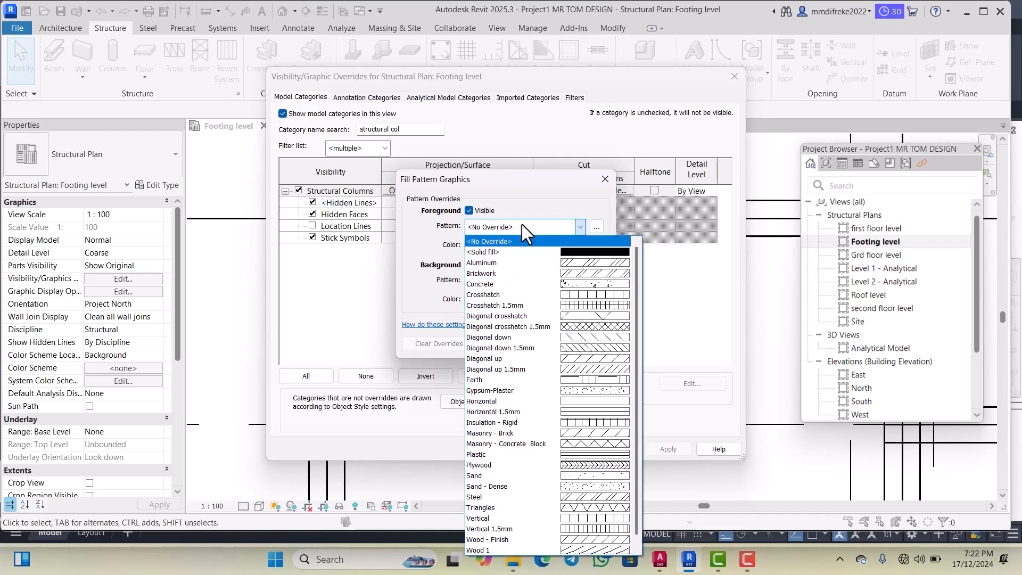
left_click(591, 255)
left_click(500, 246)
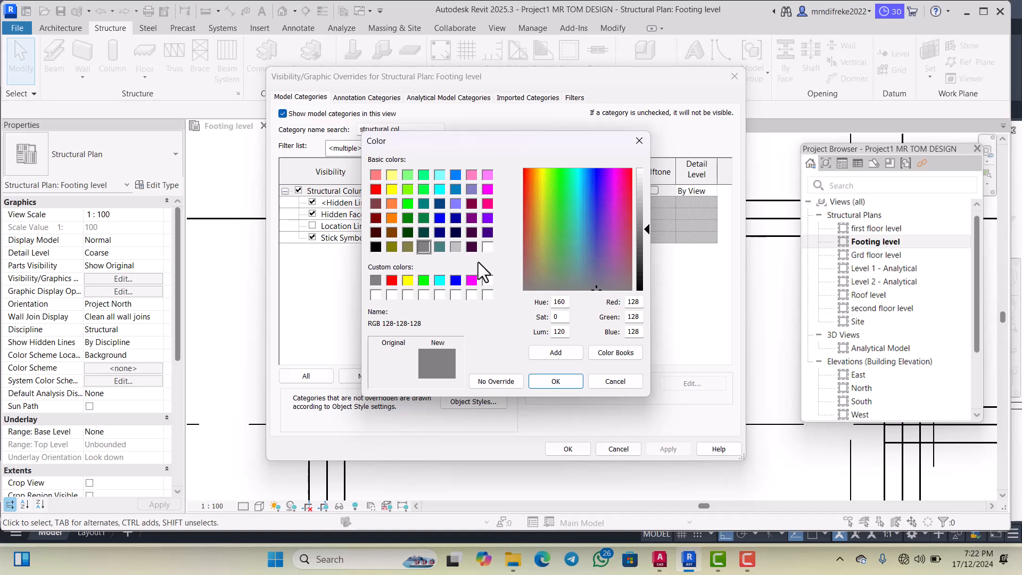
left_click(456, 283)
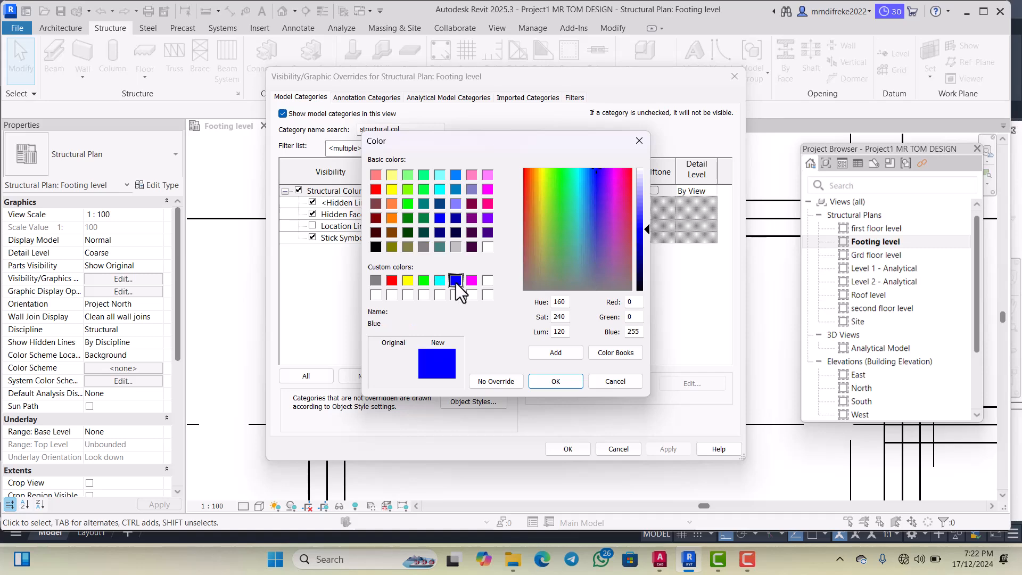
left_click(553, 381)
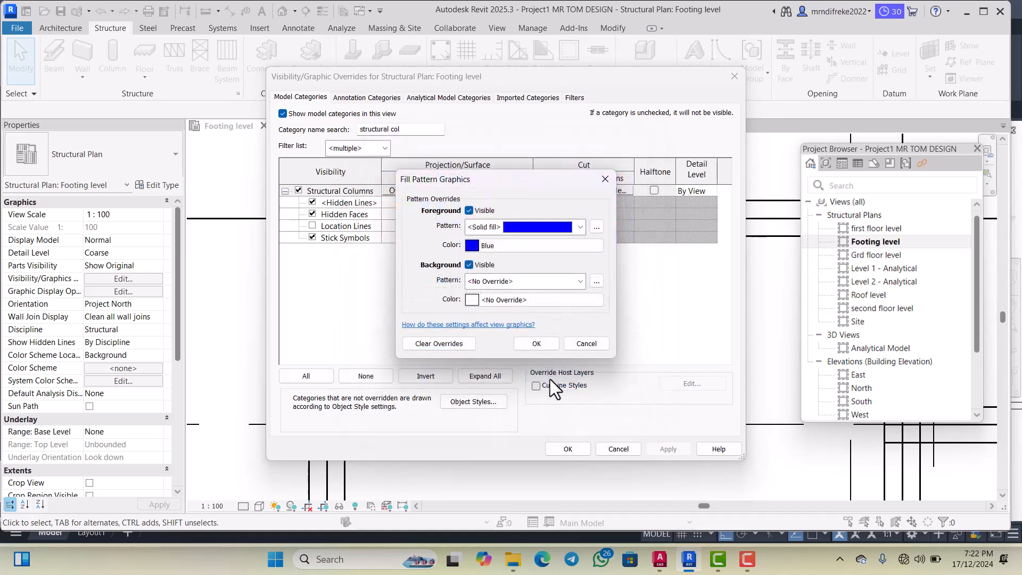
left_click(536, 344)
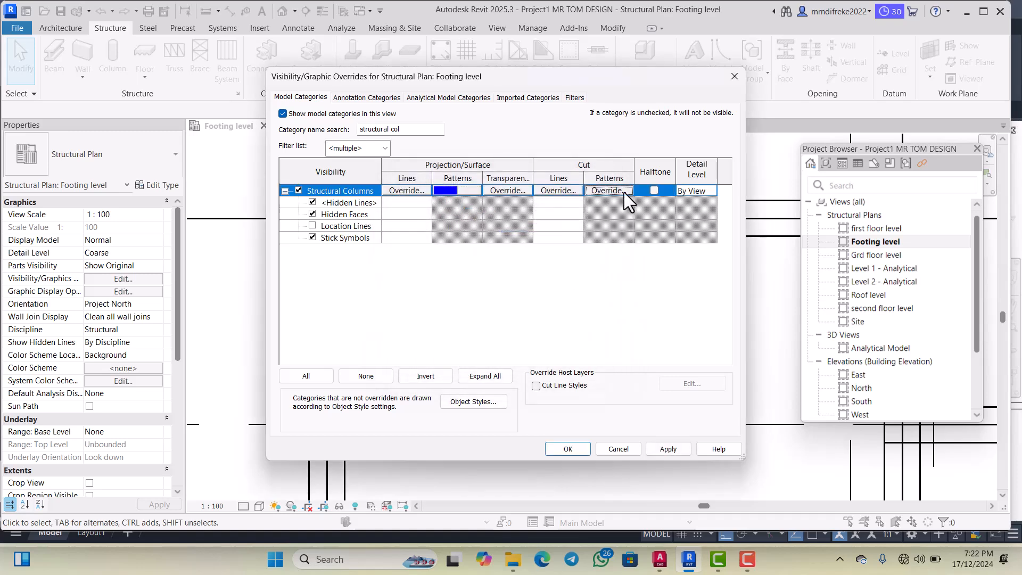
Override the Structural Columns cut foreground pattern with a blue solid fill and apply the overrides to the view
left_click(608, 191)
left_click(505, 228)
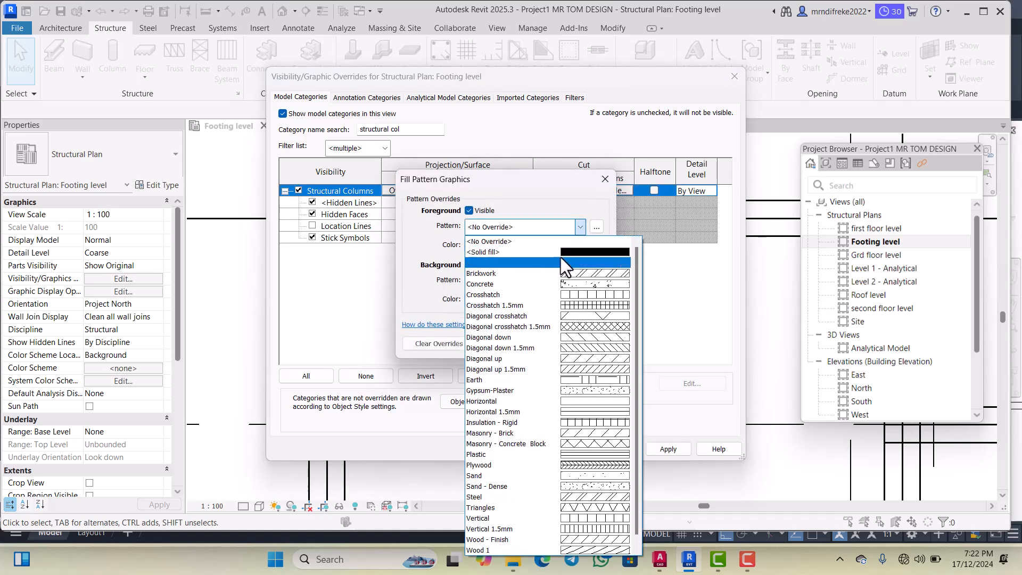
left_click(564, 257)
left_click(519, 243)
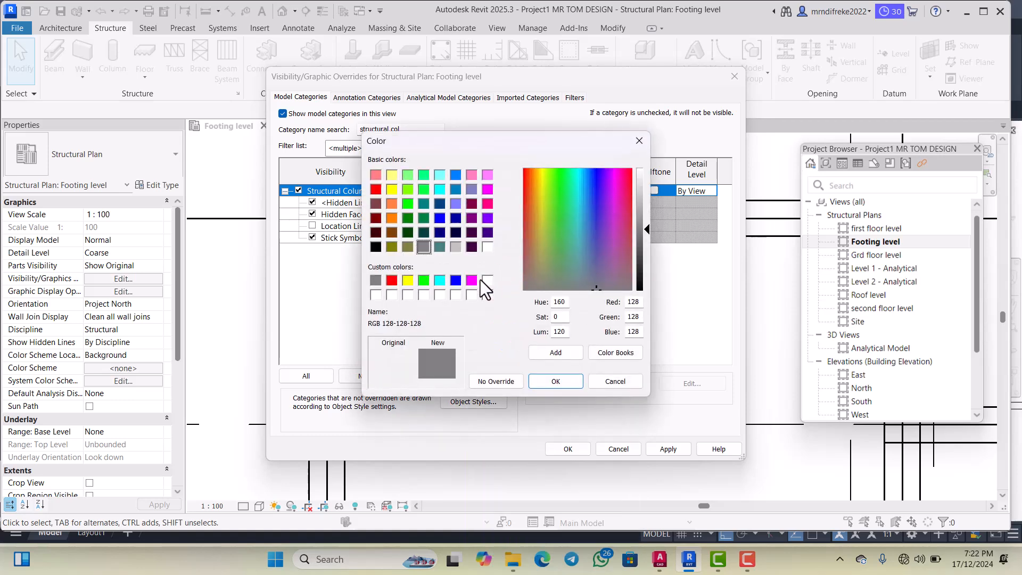
left_click(456, 281)
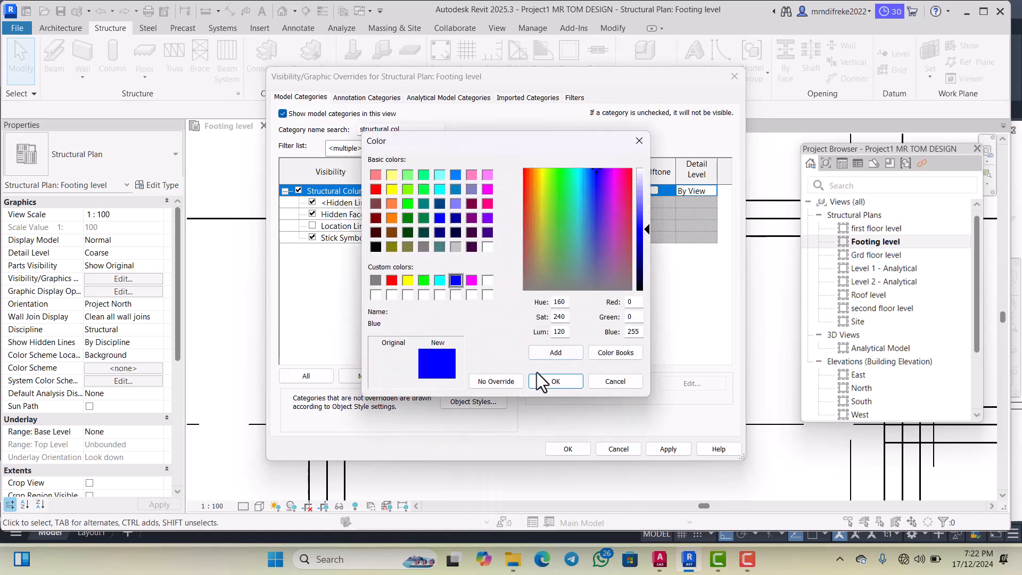
left_click(544, 379)
left_click(537, 343)
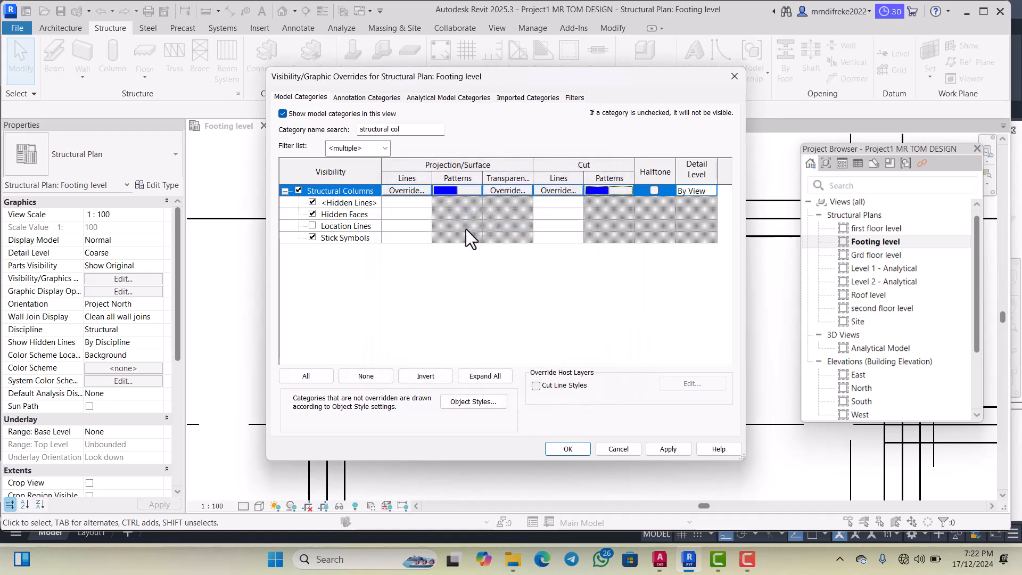
left_click_drag(478, 84, 337, 60)
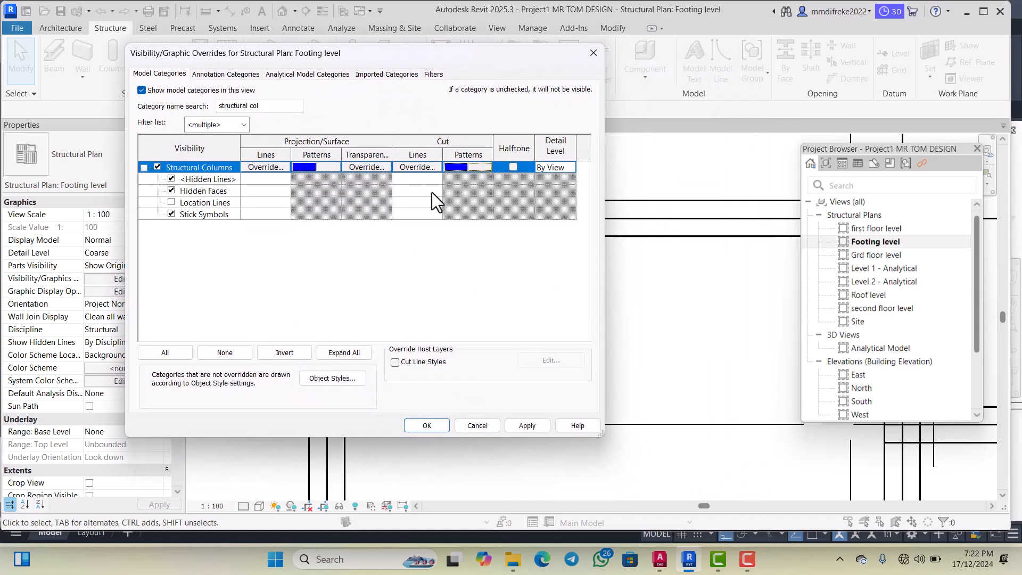
left_click(515, 425)
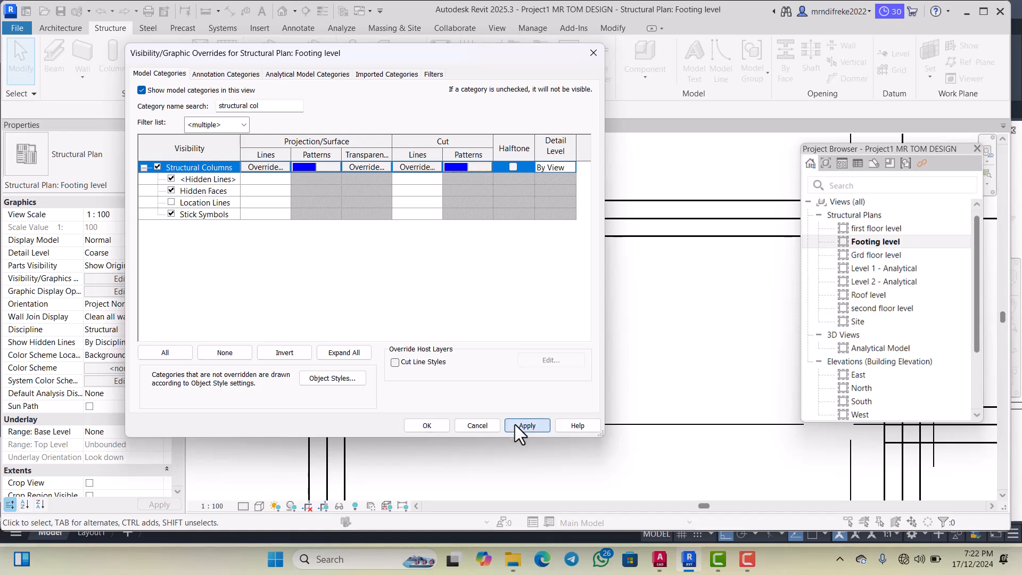
left_click(420, 426)
Inspect the blue-filled columns across the whole Footing level plan, from grid line 8 down to the staircase area
scroll(505, 341, "down", 8)
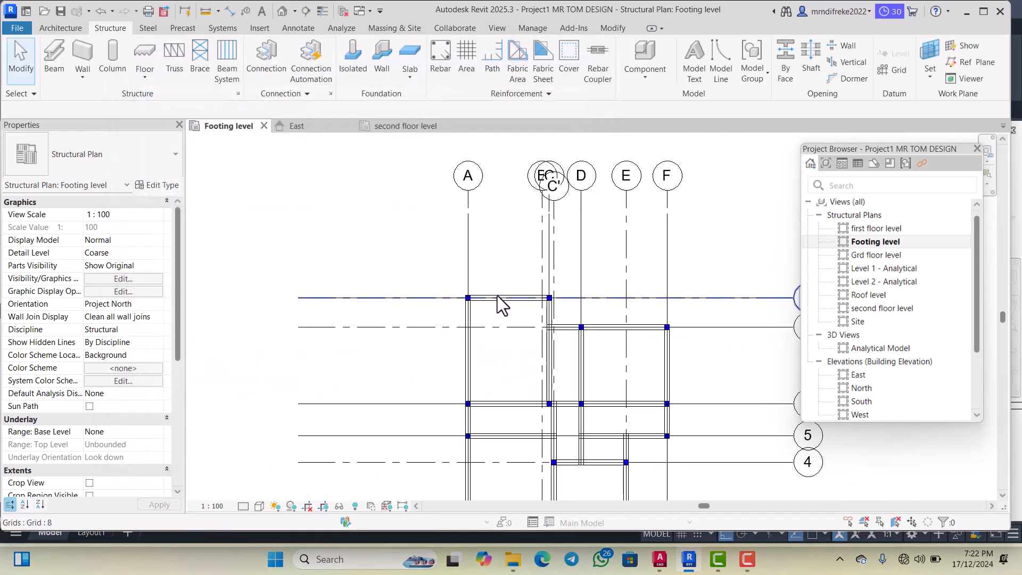
scroll(538, 372, "up", 4)
scroll(511, 285, "down", 1)
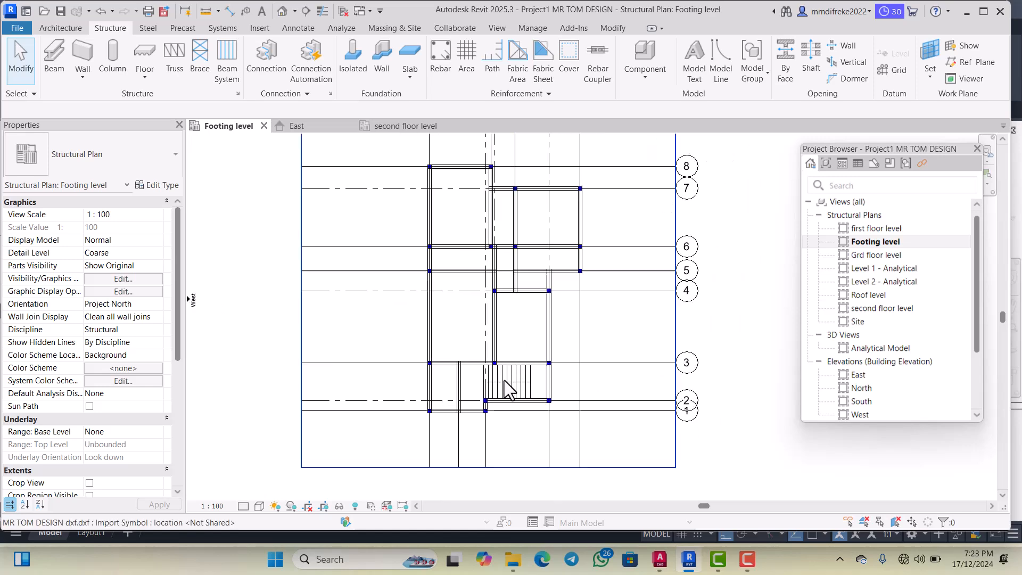
scroll(503, 287, "up", 4)
scroll(484, 404, "down", 2)
scroll(486, 394, "up", 3)
scroll(503, 367, "down", 3)
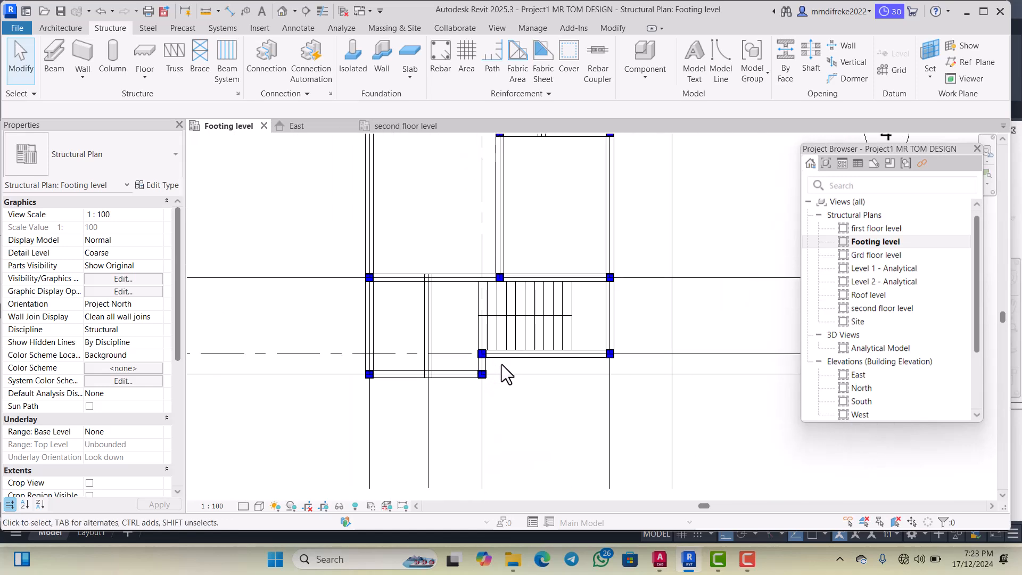
scroll(520, 269, "up", 2)
scroll(522, 308, "down", 2)
scroll(522, 199, "up", 4)
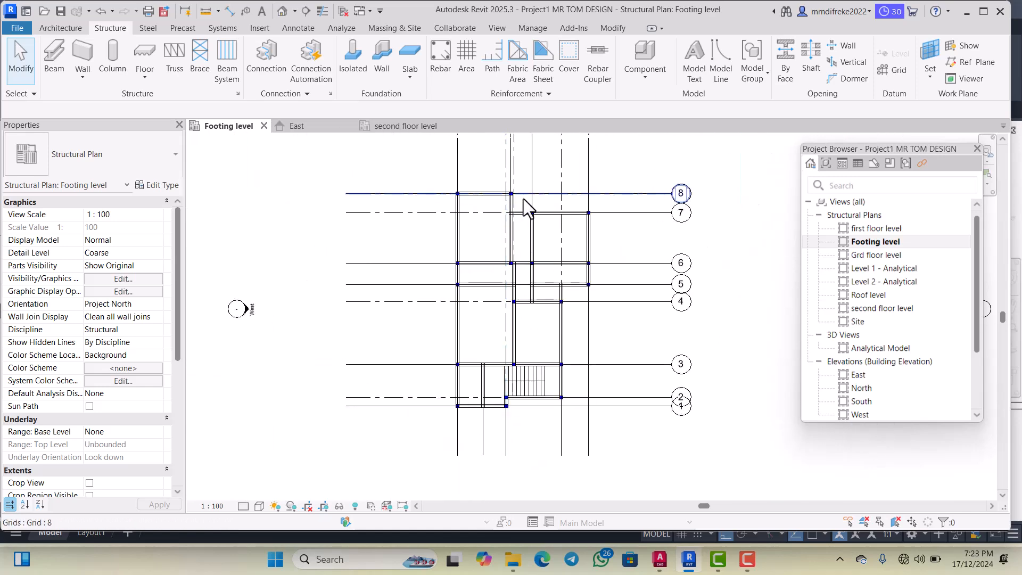
scroll(418, 205, "down", 1)
scroll(451, 215, "up", 3)
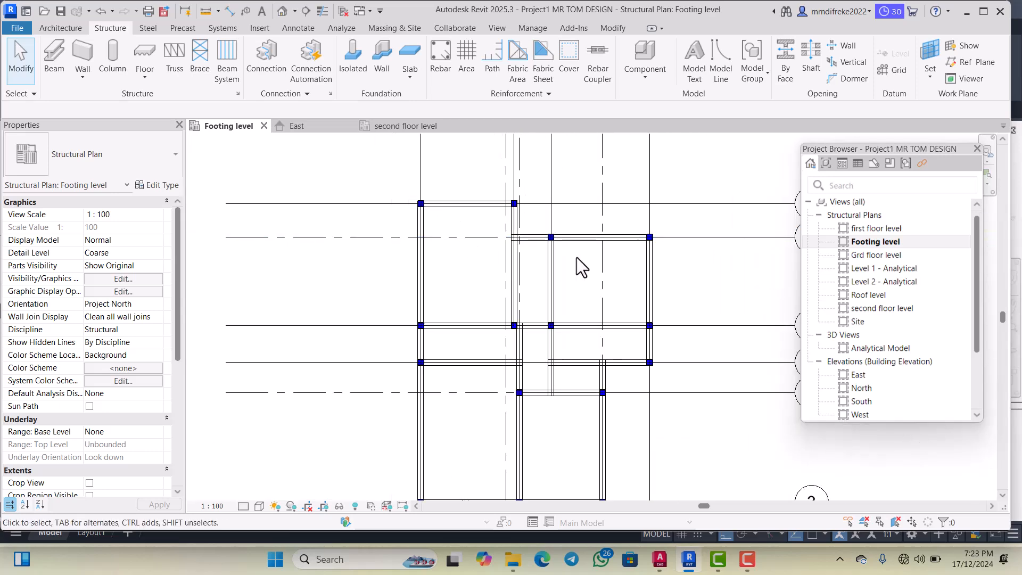
scroll(511, 250, "down", 2)
scroll(532, 260, "up", 1)
scroll(535, 269, "down", 3)
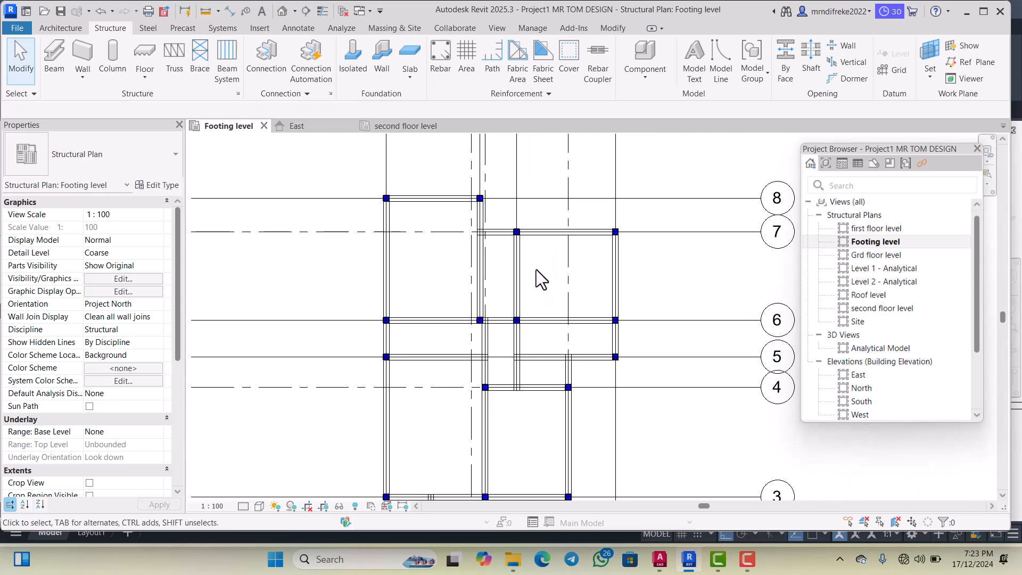
scroll(525, 256, "up", 3)
scroll(539, 257, "down", 3)
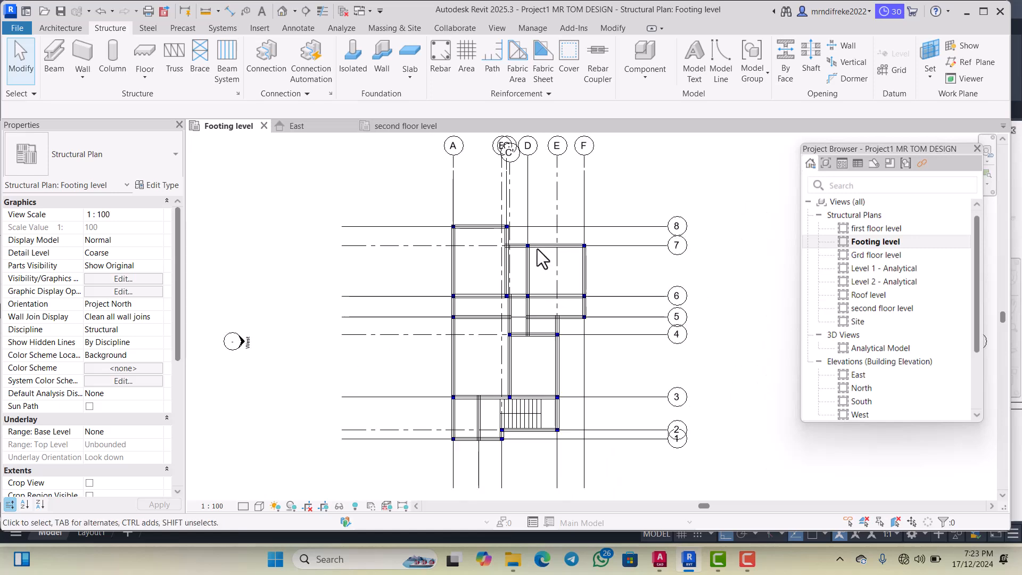
scroll(536, 275, "up", 1)
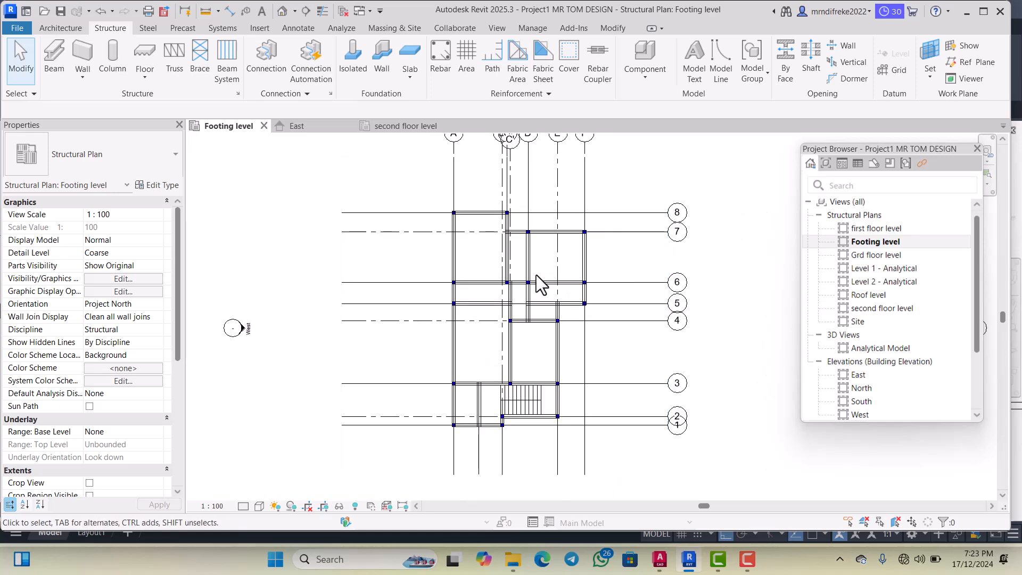
scroll(535, 274, "down", 3)
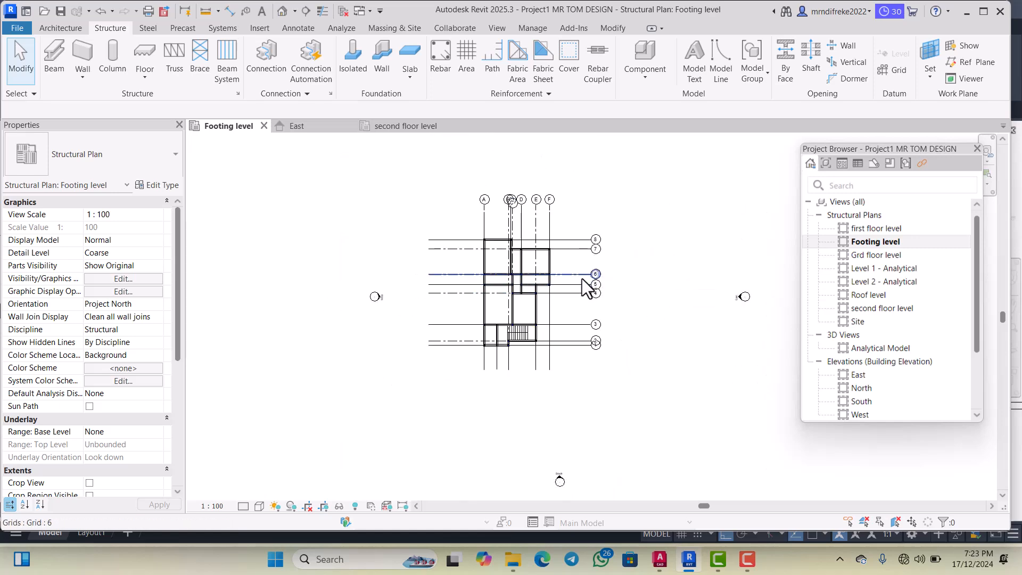
scroll(570, 277, "up", 5)
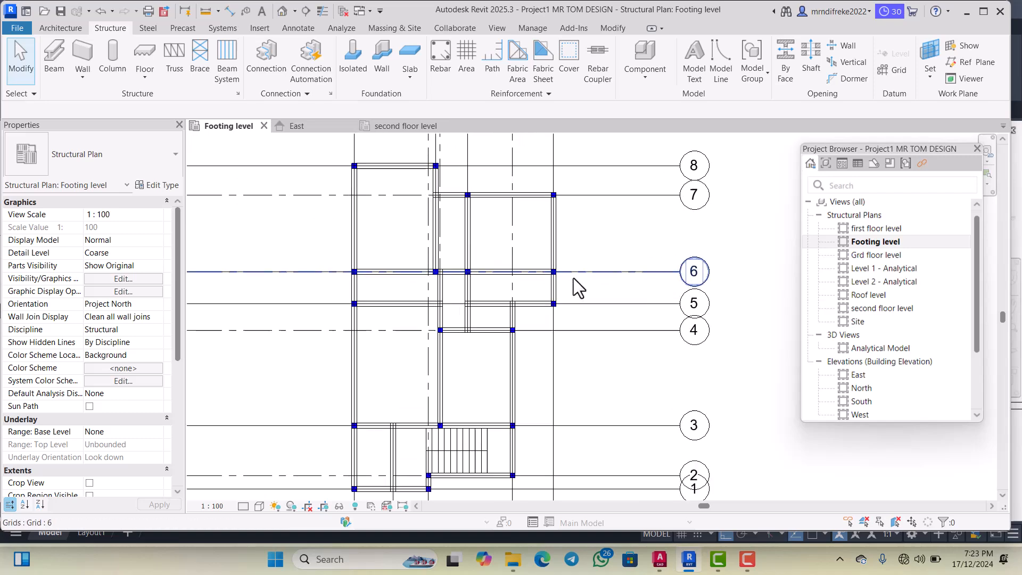
scroll(547, 288, "down", 1)
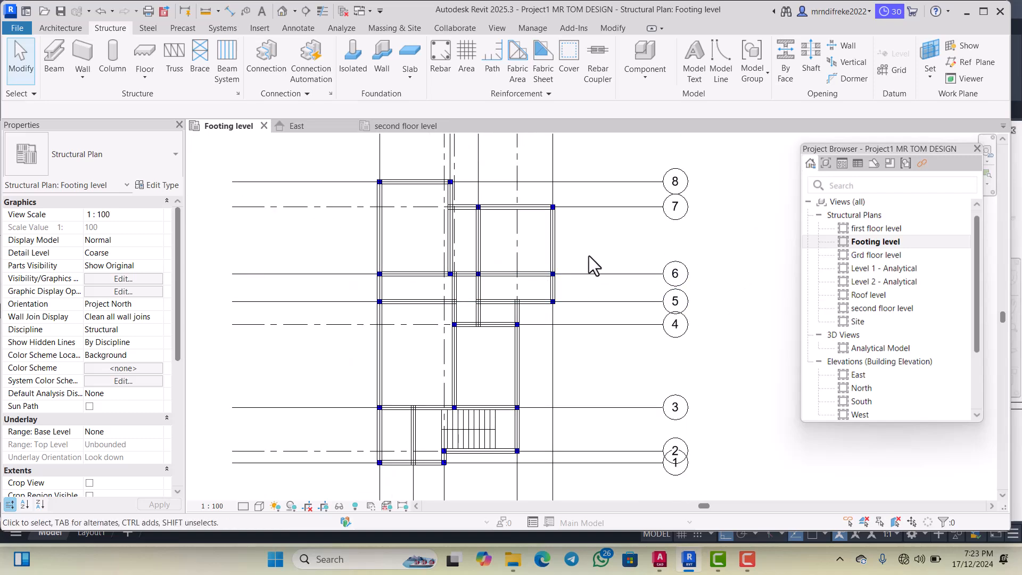
Open the Grd floor level structural plan and look over its walls and grid lines
double_click(872, 256)
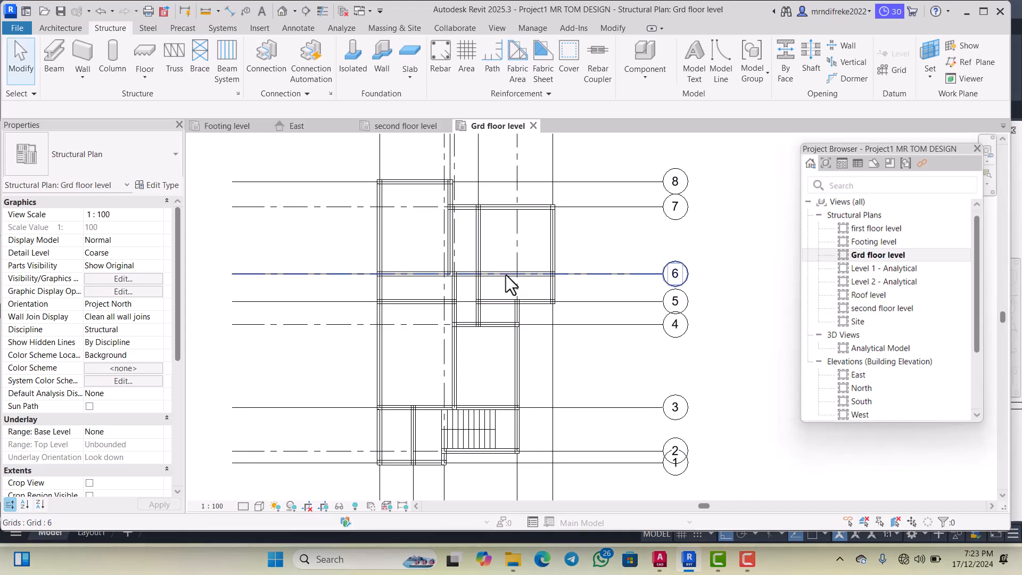
scroll(439, 213, "up", 3)
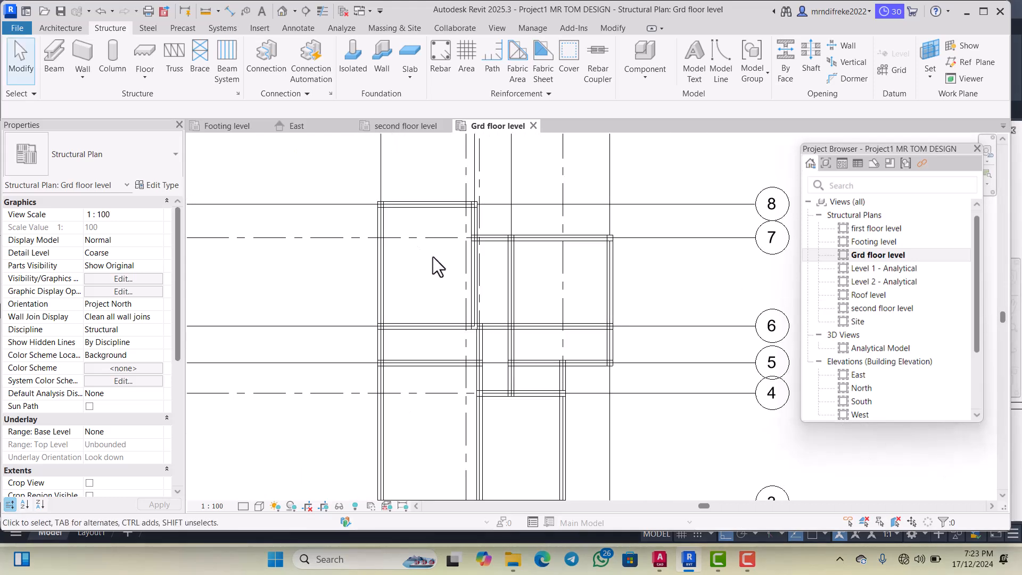
scroll(459, 245, "up", 2)
scroll(464, 247, "down", 4)
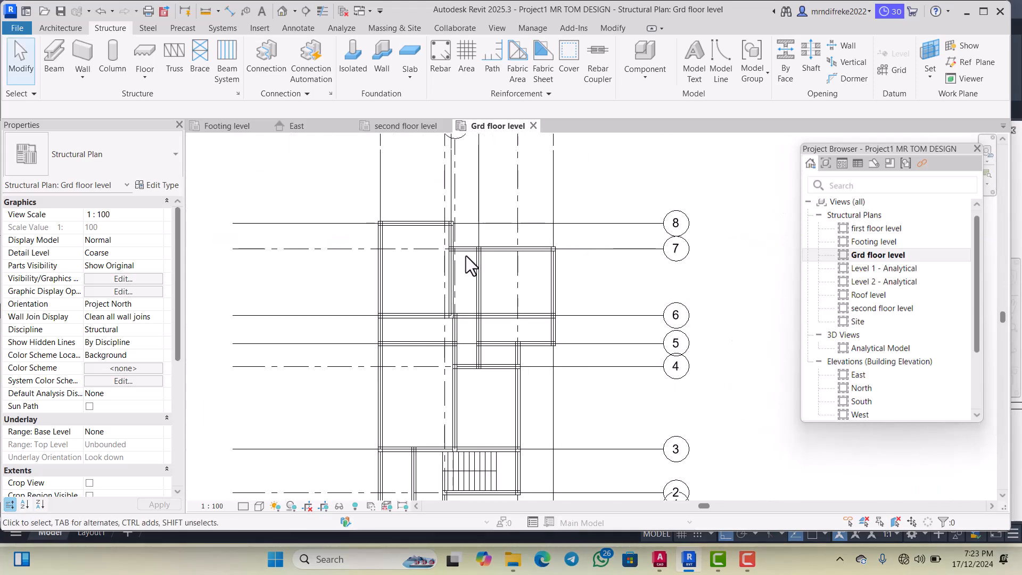
scroll(464, 266, "down", 2)
scroll(461, 239, "up", 4)
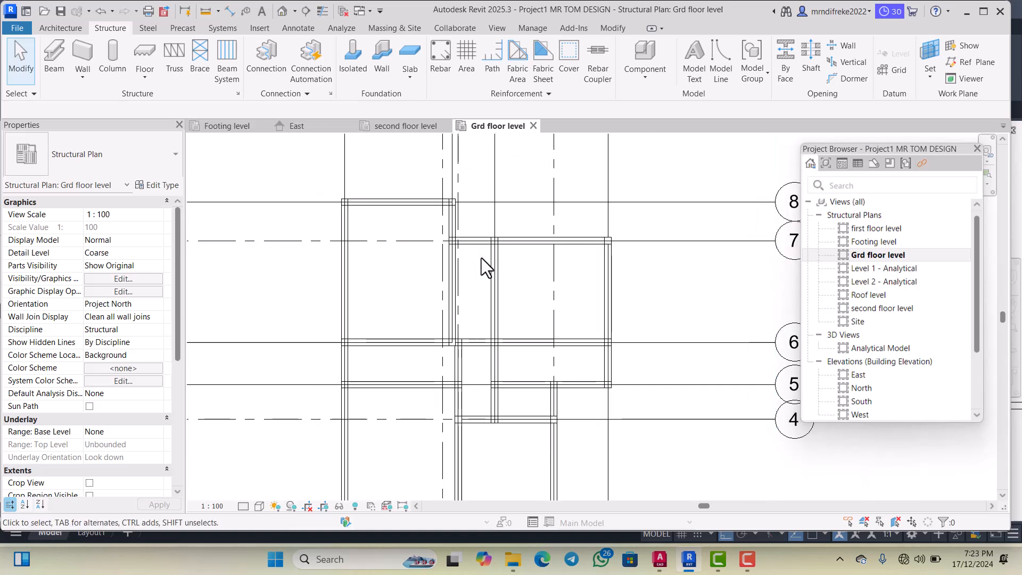
scroll(365, 228, "down", 1)
scroll(394, 224, "up", 2)
scroll(424, 241, "down", 3)
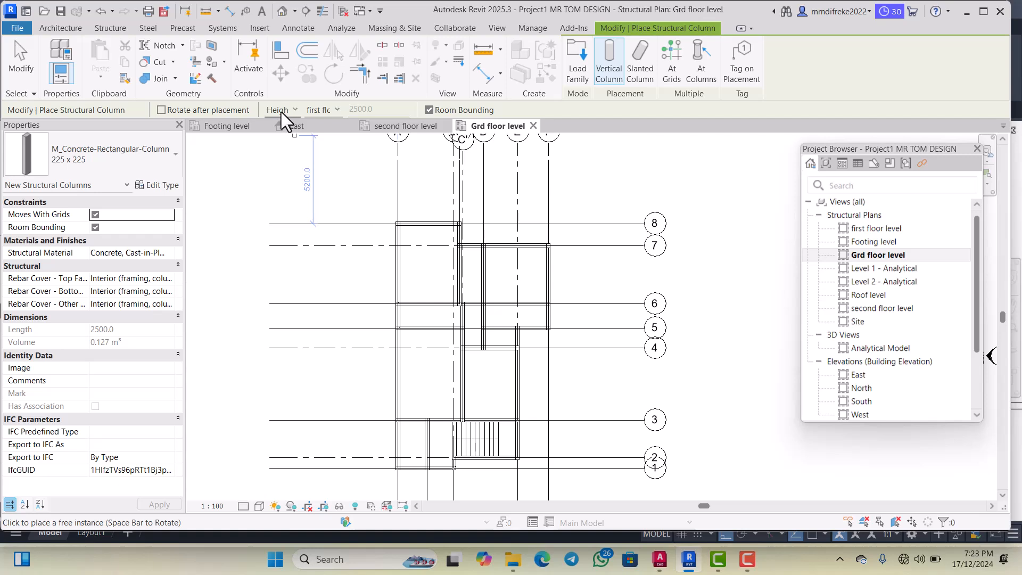
Place 225 x 225 concrete columns with height up to first floor level at grid intersection A-8 and the opposite wall corner on grid 8
left_click(337, 109)
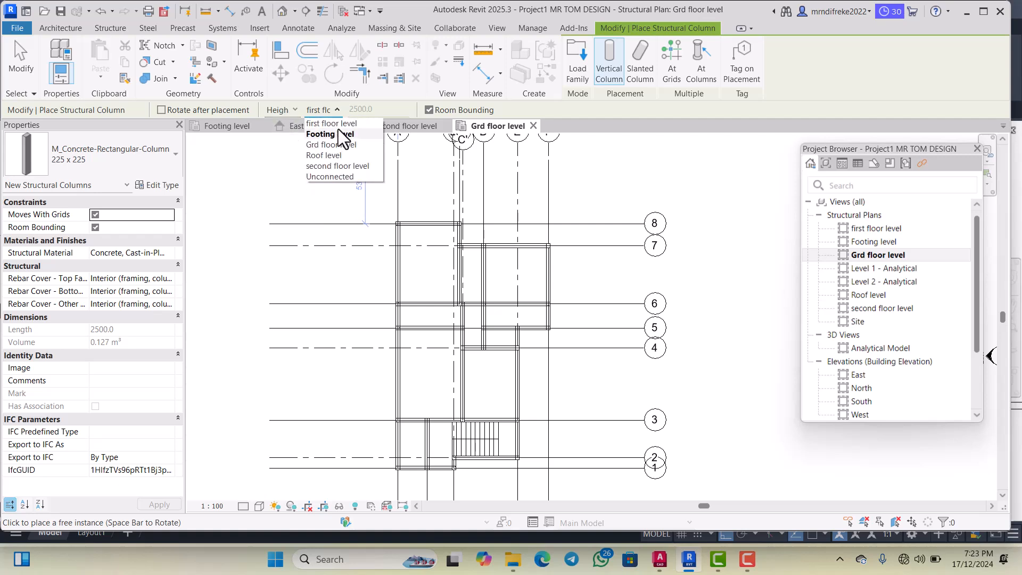
left_click(338, 125)
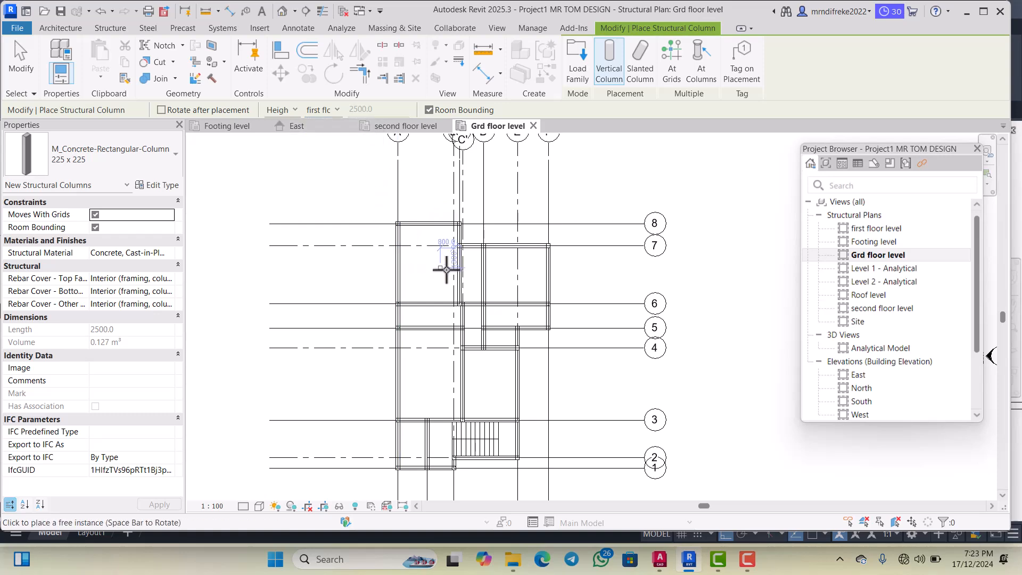
scroll(414, 244, "up", 5)
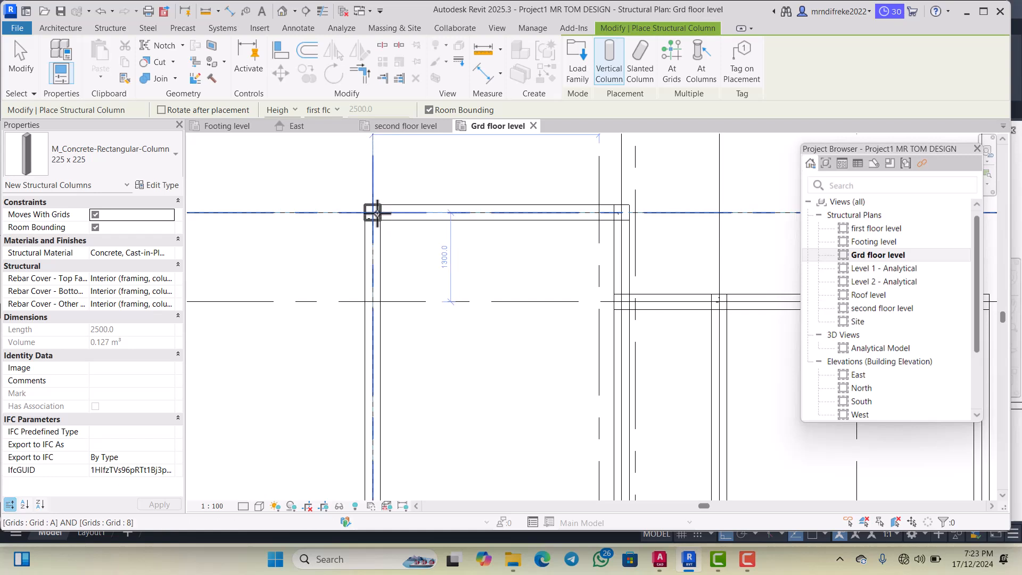
left_click(372, 211)
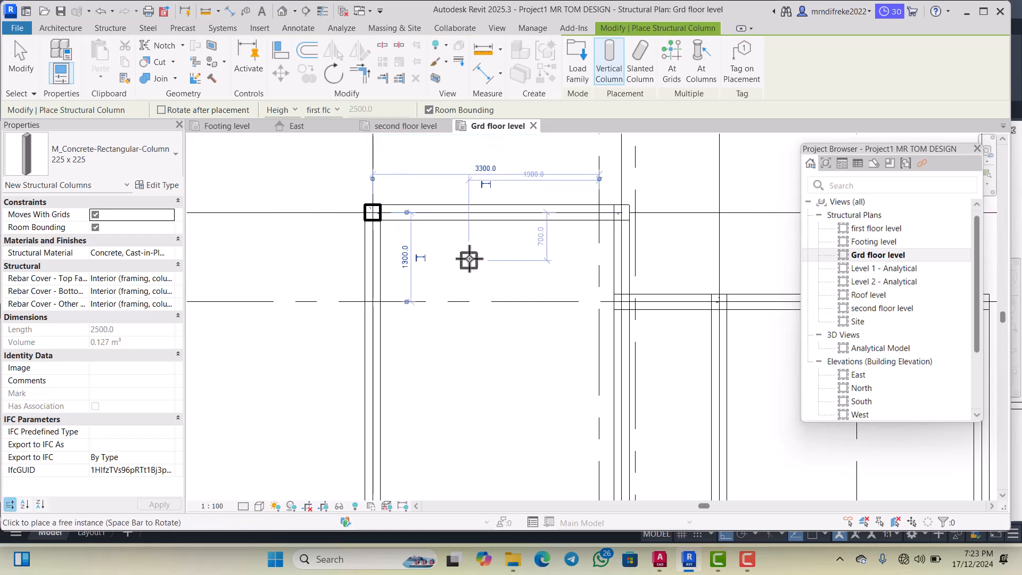
scroll(621, 213, "up", 4)
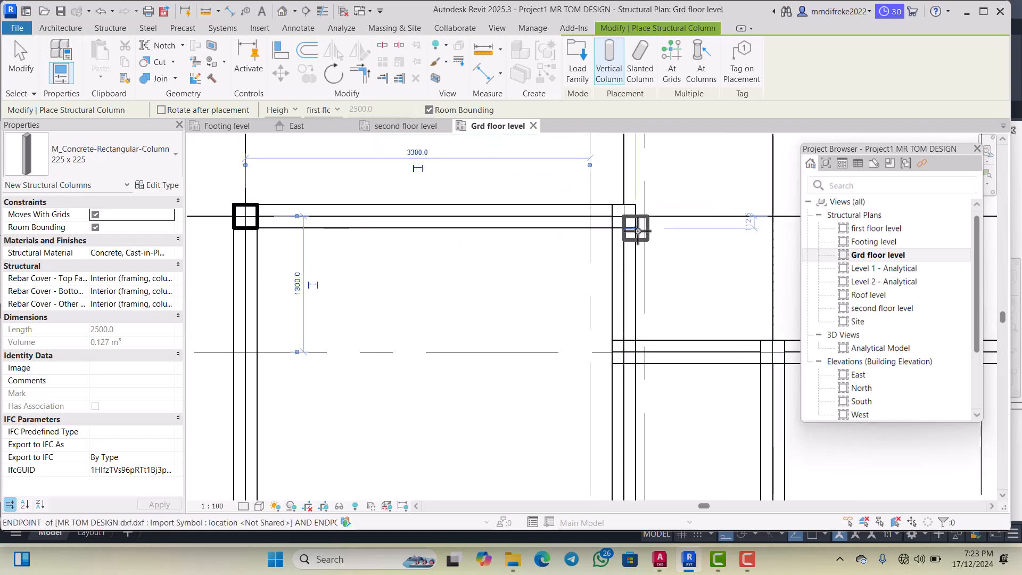
left_click(621, 214)
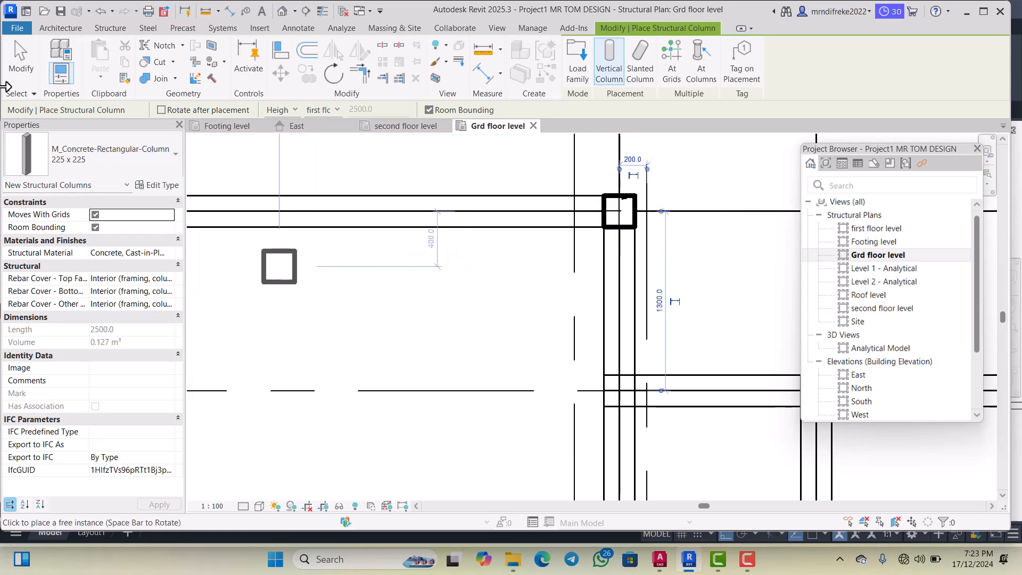
left_click(24, 67)
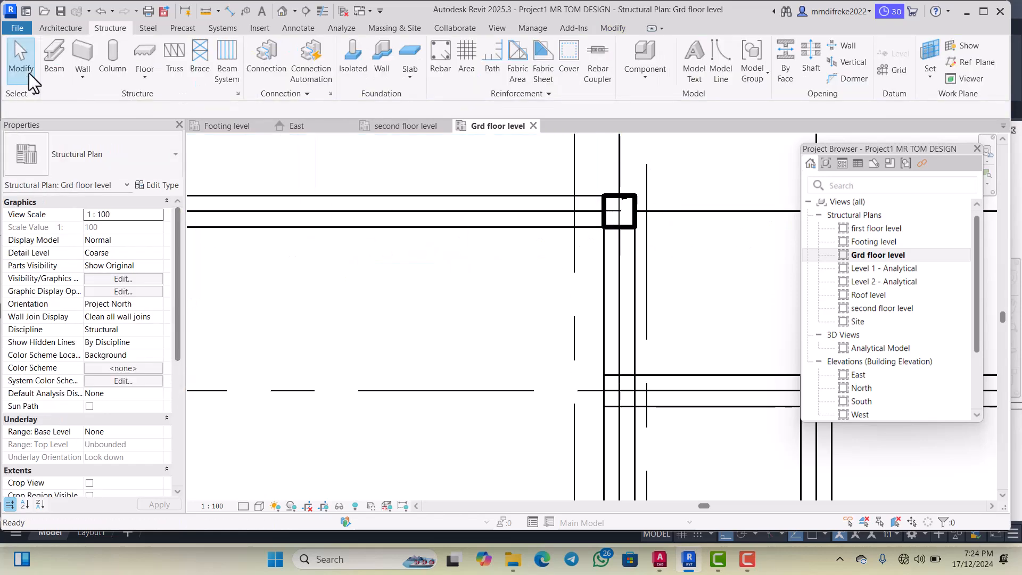
Open the Grd floor level plan's visibility/graphic overrides and filter the model categories by "structural column"
left_click(122, 279)
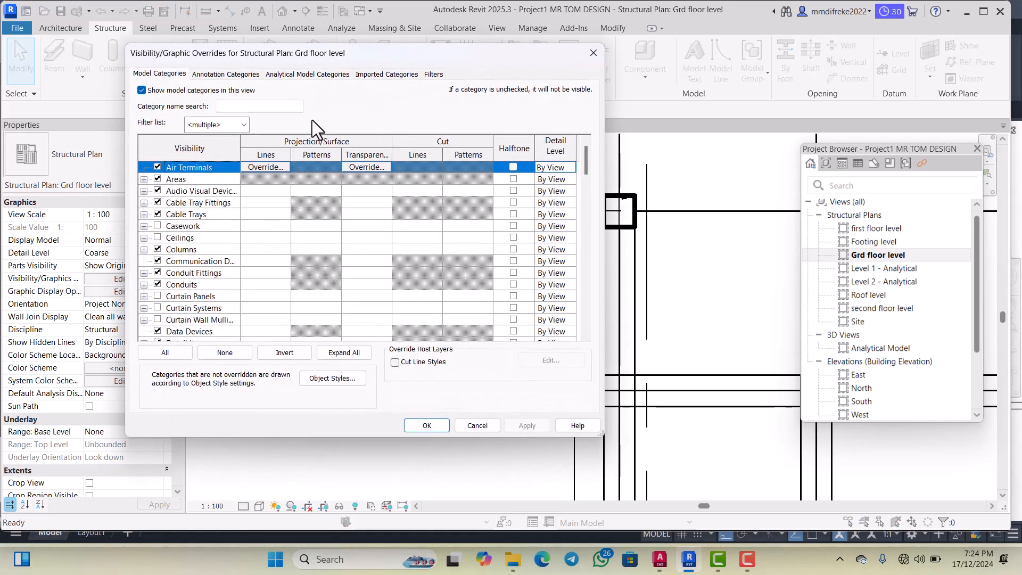
left_click(254, 107)
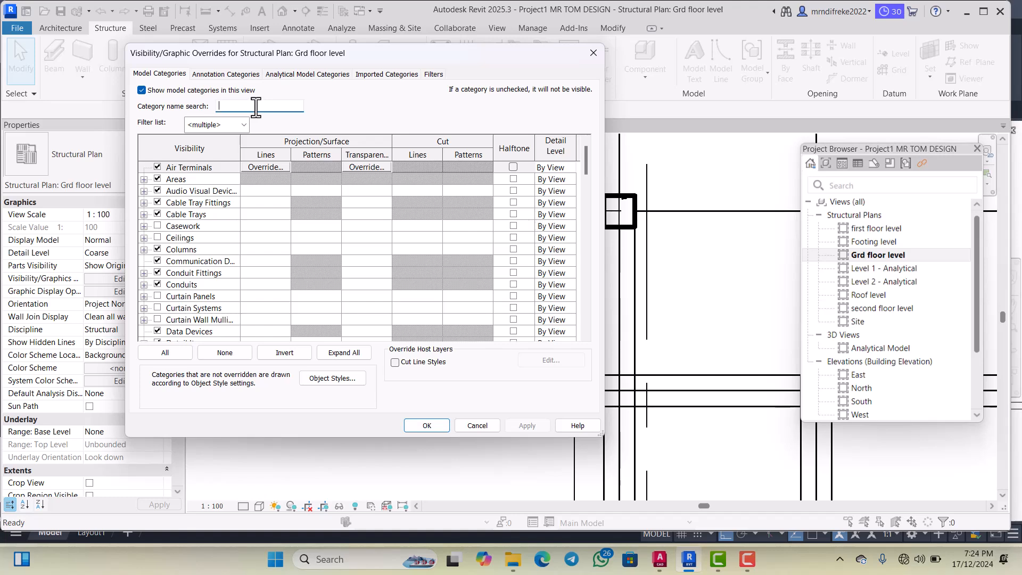
type("str")
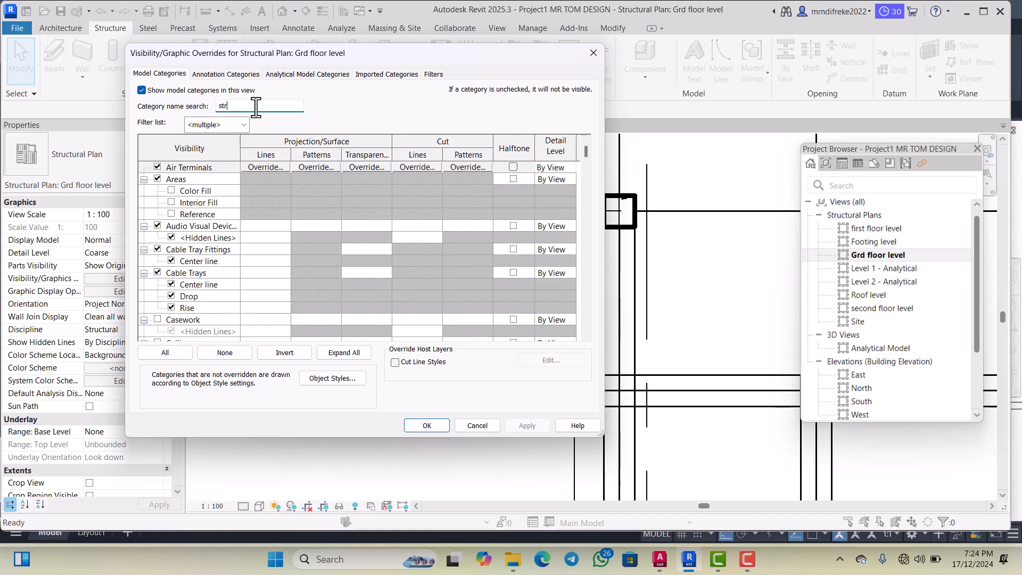
type("ucturak")
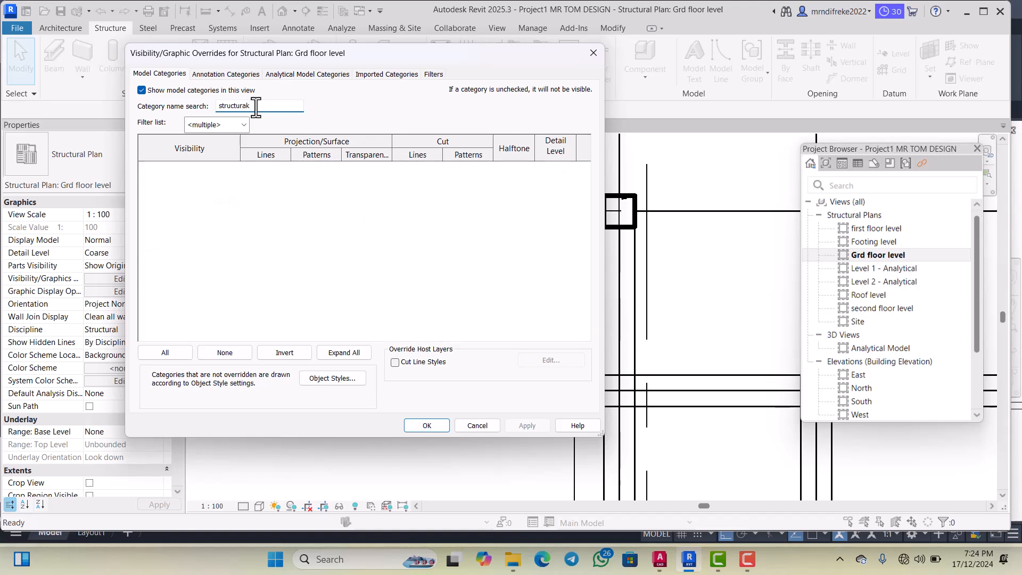
key("BackSpace")
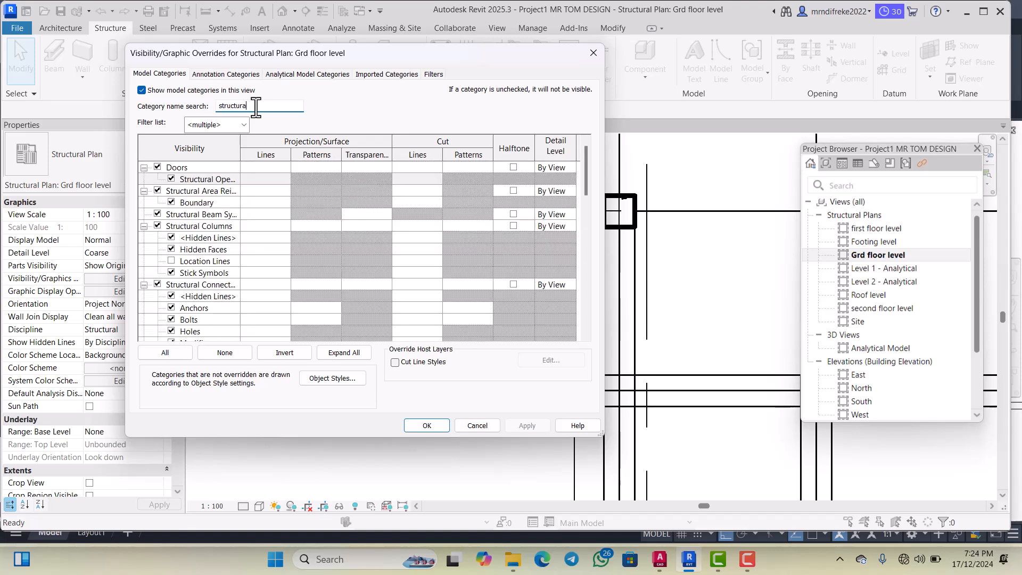
type("l column")
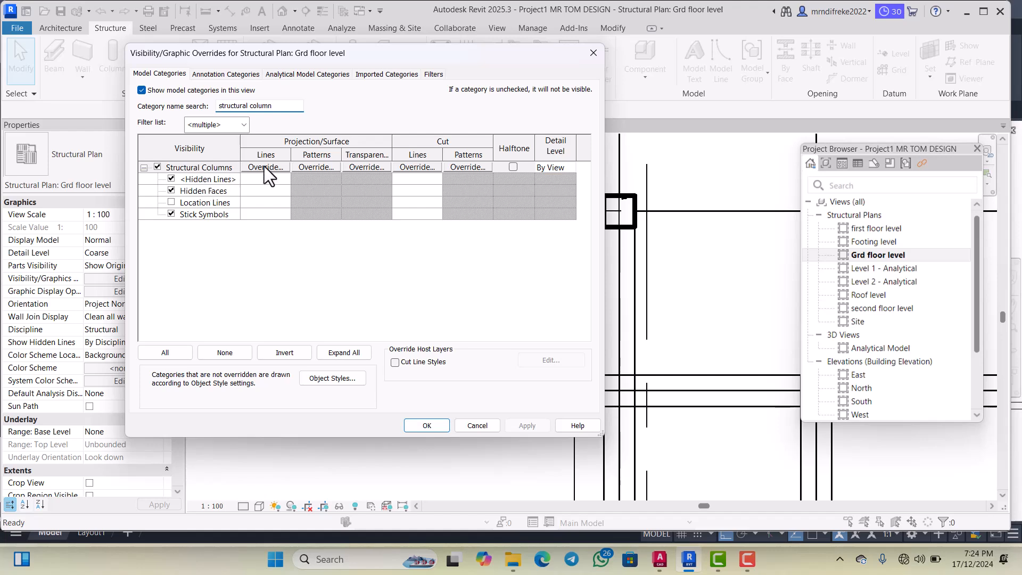
Override the Structural Columns projection/surface foreground pattern with a blue solid fill
left_click(318, 168)
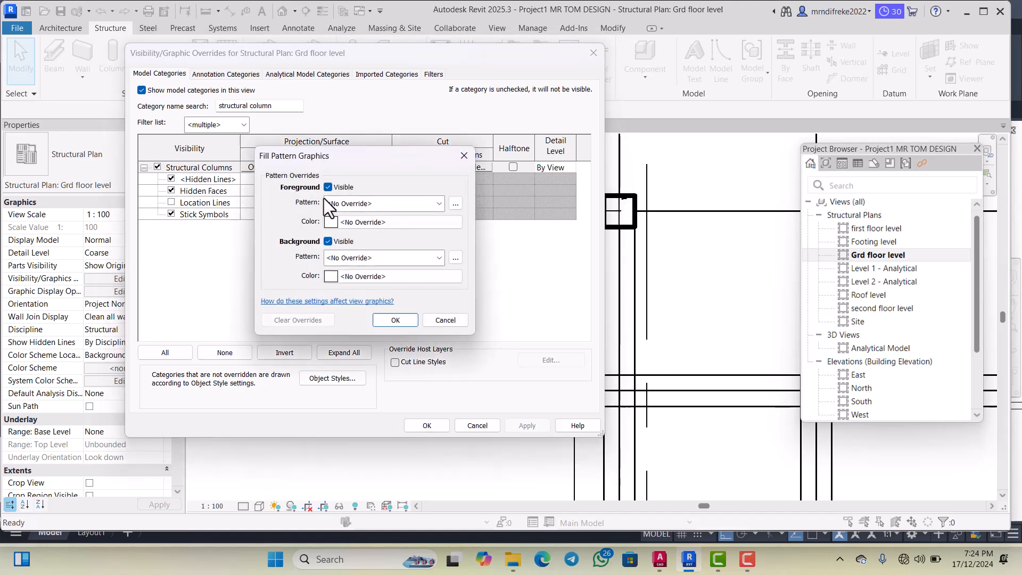
left_click(369, 203)
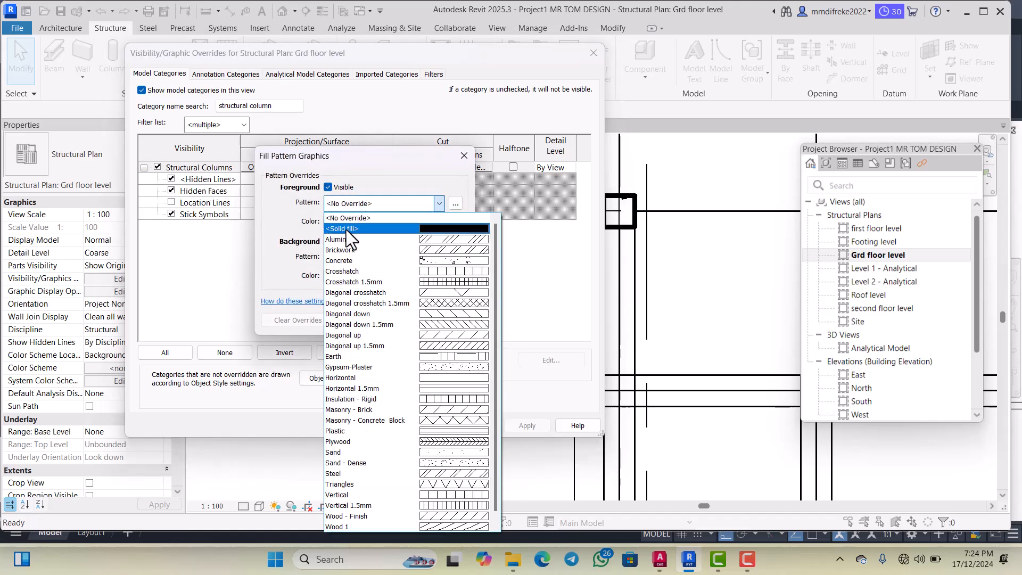
left_click(425, 229)
left_click(372, 221)
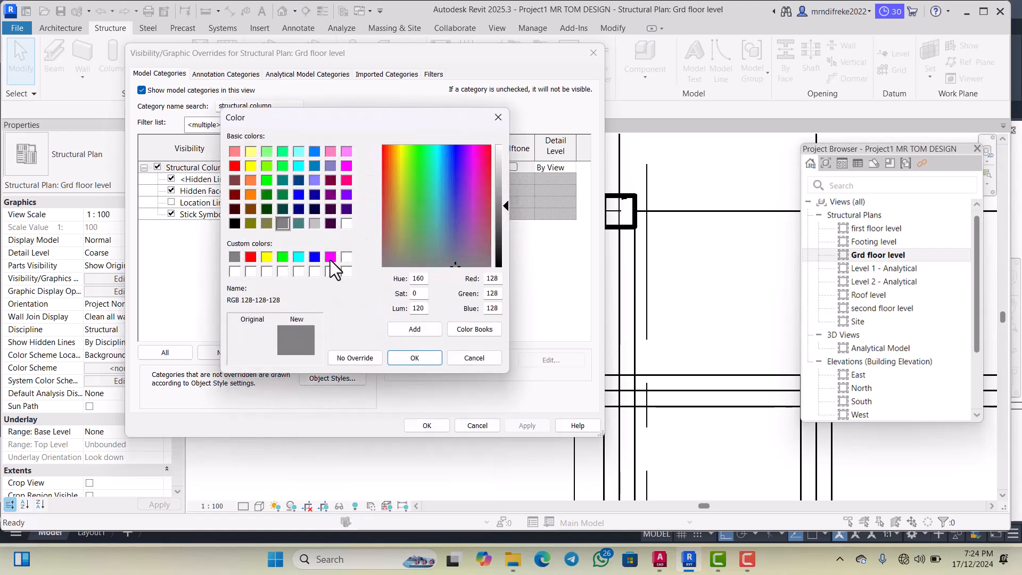
left_click(314, 257)
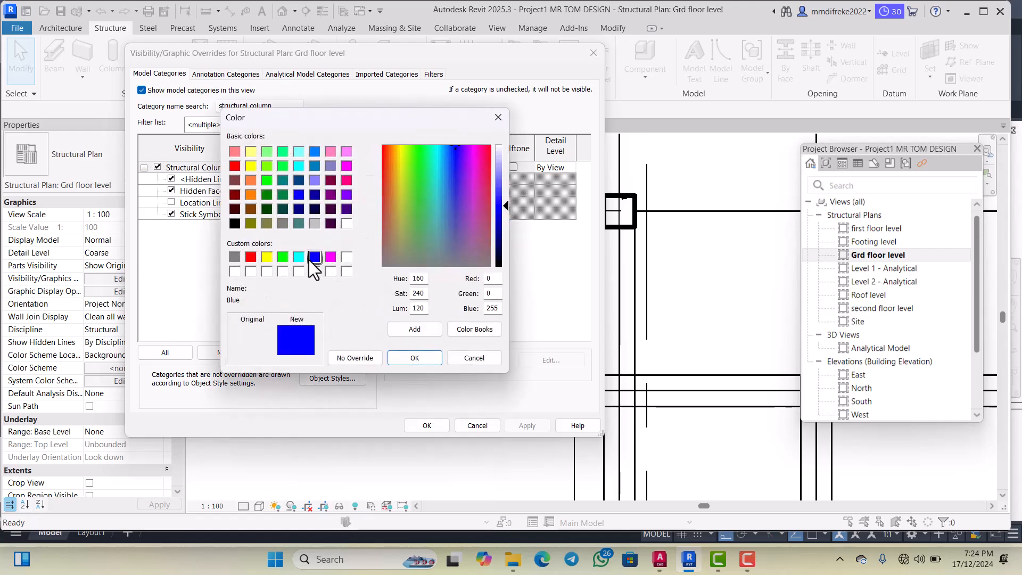
left_click(419, 357)
left_click(394, 319)
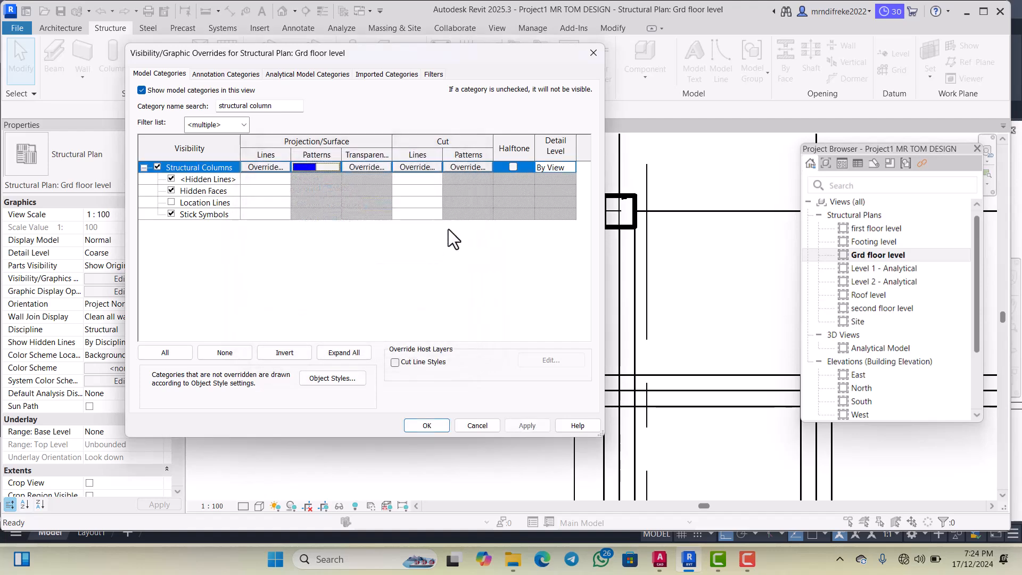
Override the Structural Columns cut foreground pattern with a blue solid fill and apply the overrides to the Grd floor level plan
left_click(477, 170)
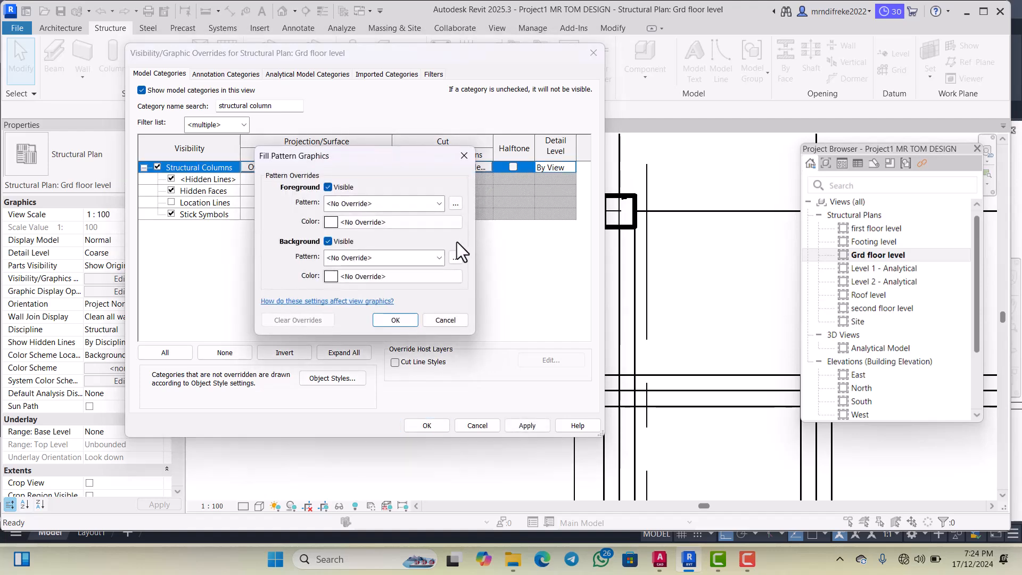
left_click(382, 204)
left_click(374, 229)
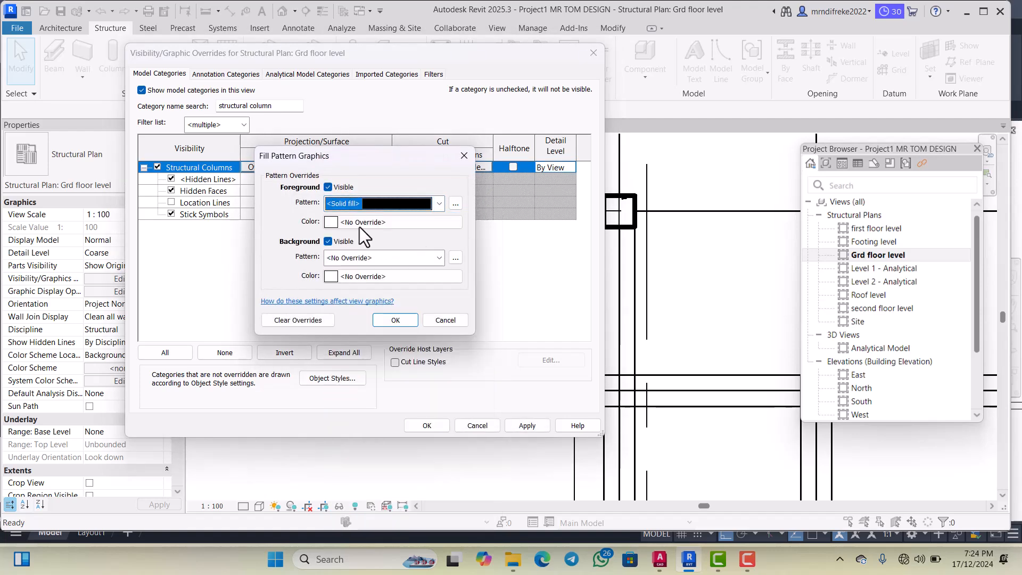
left_click(359, 220)
left_click(315, 257)
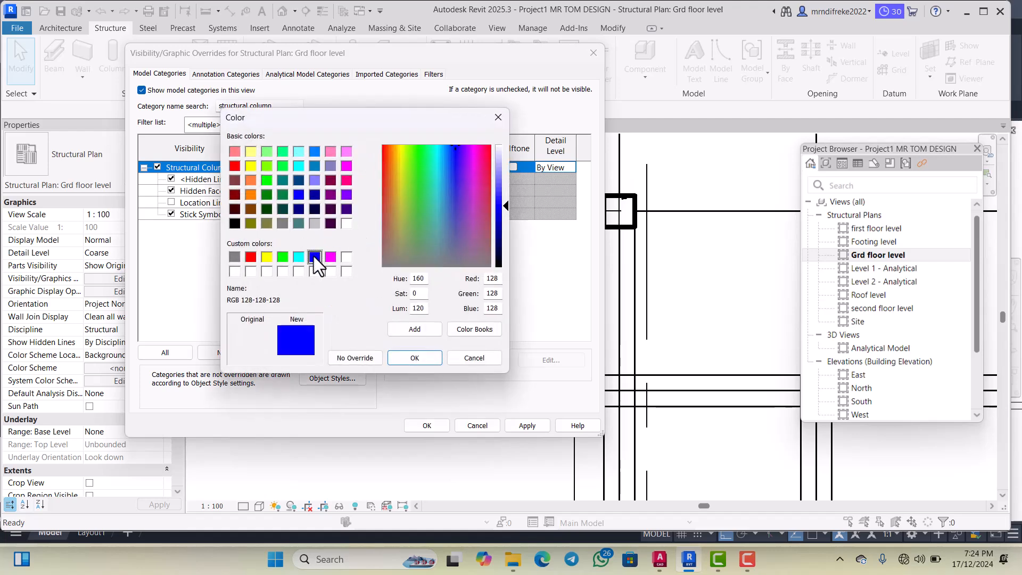
left_click(423, 353)
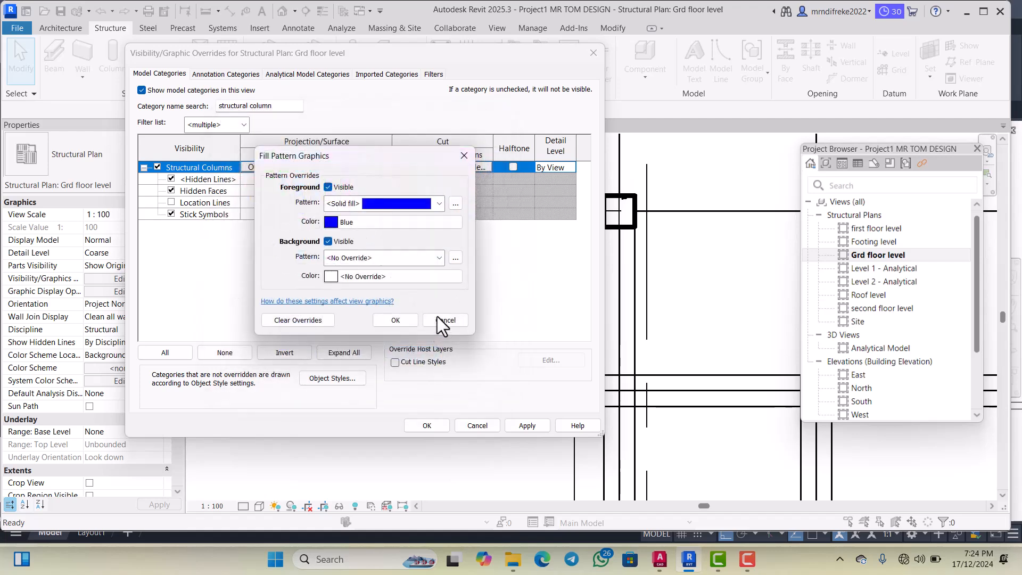
left_click(397, 323)
left_click(525, 426)
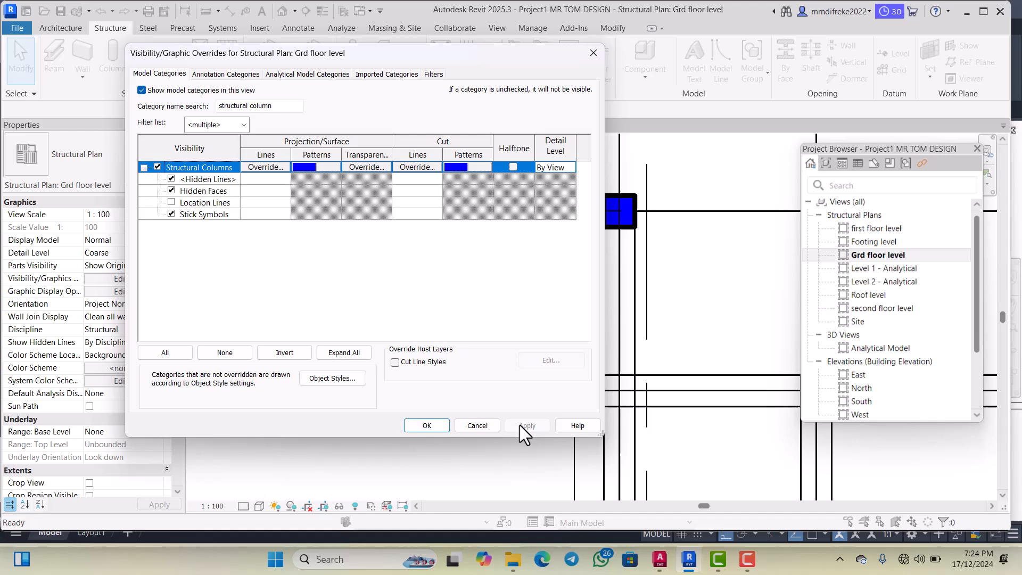
left_click(428, 426)
scroll(355, 244, "down", 5)
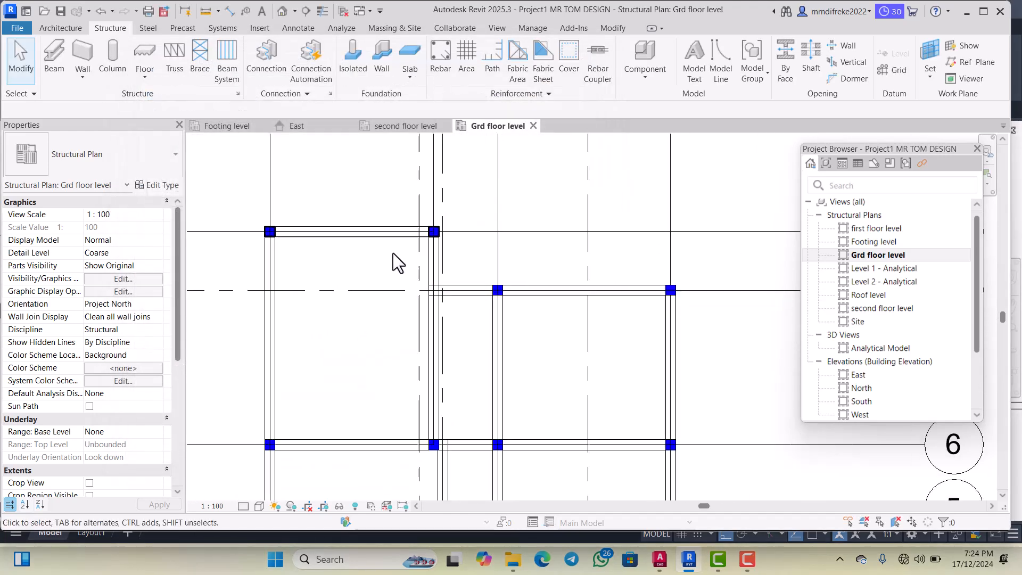
scroll(410, 372, "up", 6)
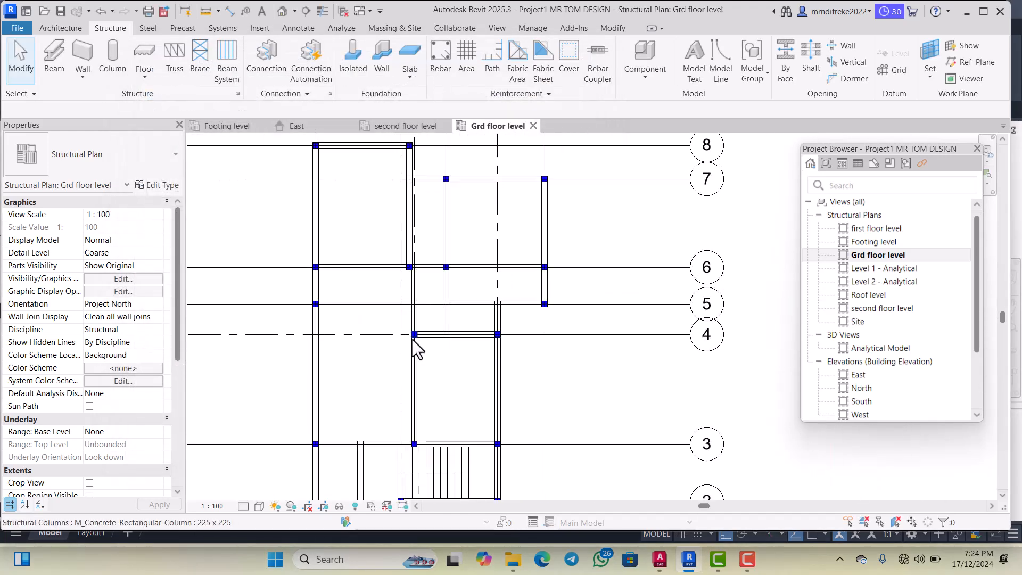
Place 225 x 225 concrete columns with height up to first floor level at the inner wall junction on grid 7 and at F-7
scroll(445, 240, "up", 2)
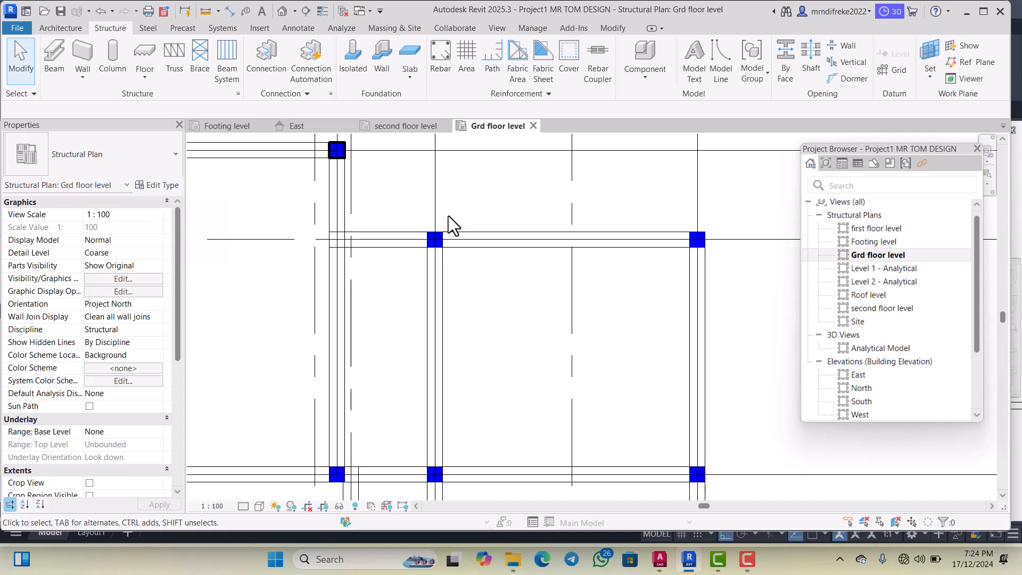
scroll(445, 242, "up", 2)
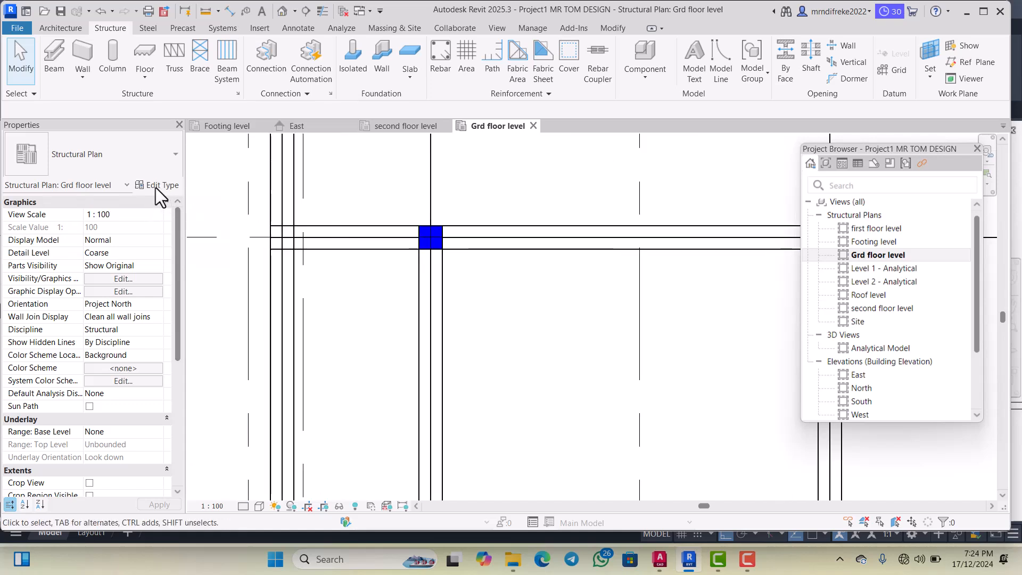
left_click(116, 56)
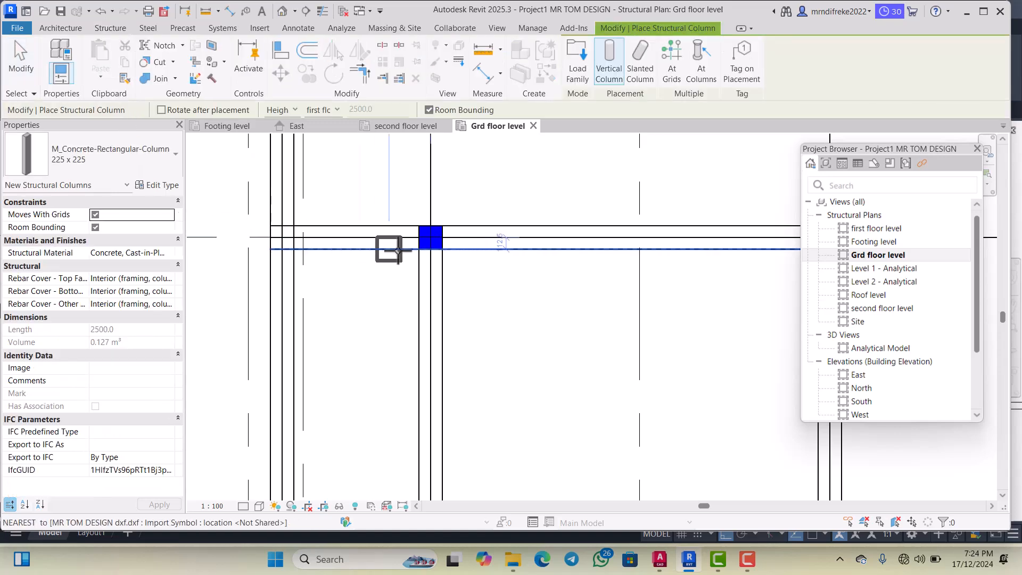
scroll(493, 292, "down", 2)
scroll(478, 277, "up", 2)
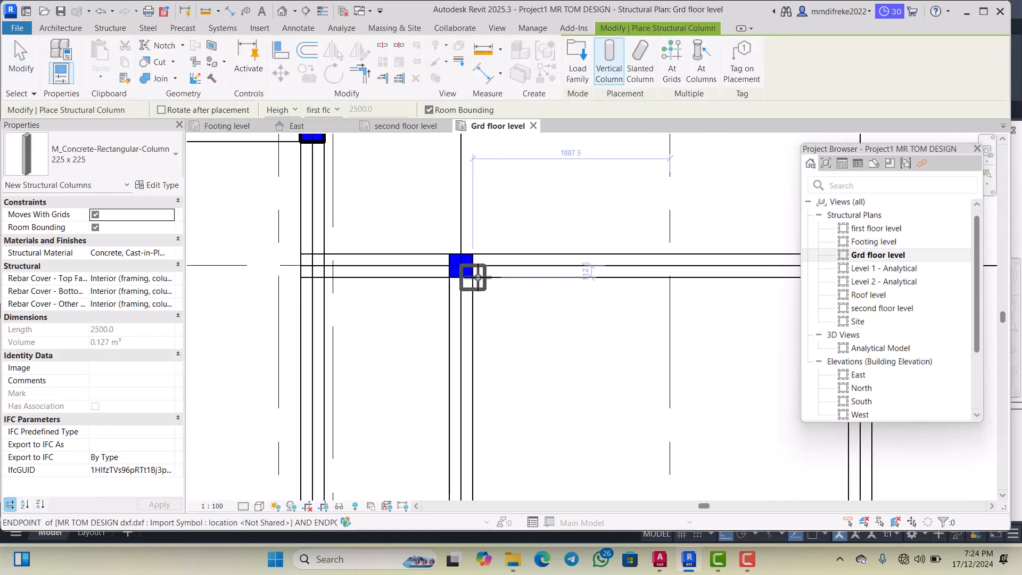
scroll(478, 276, "up", 1)
left_click(455, 262)
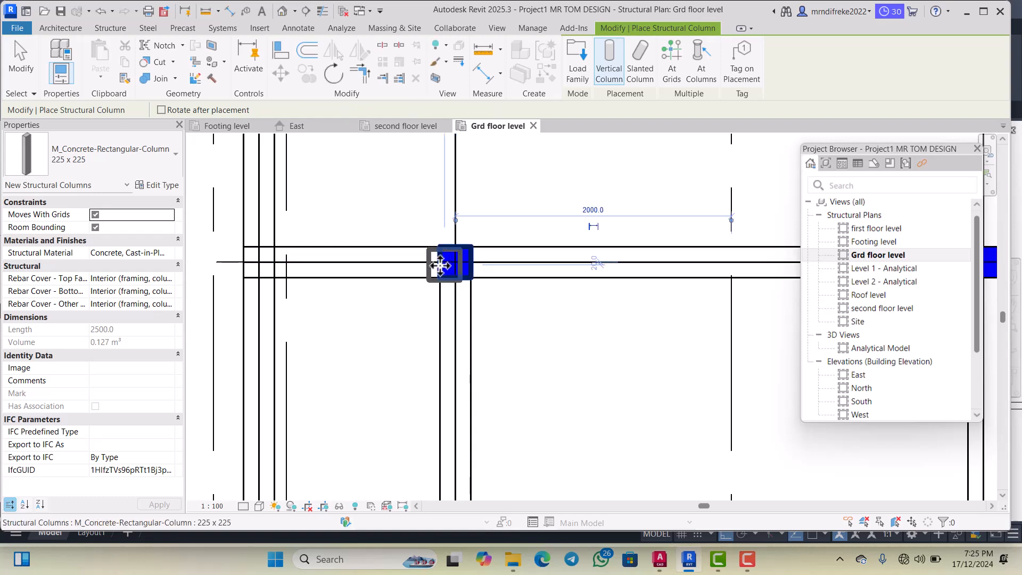
scroll(415, 268, "down", 2)
scroll(697, 266, "up", 3)
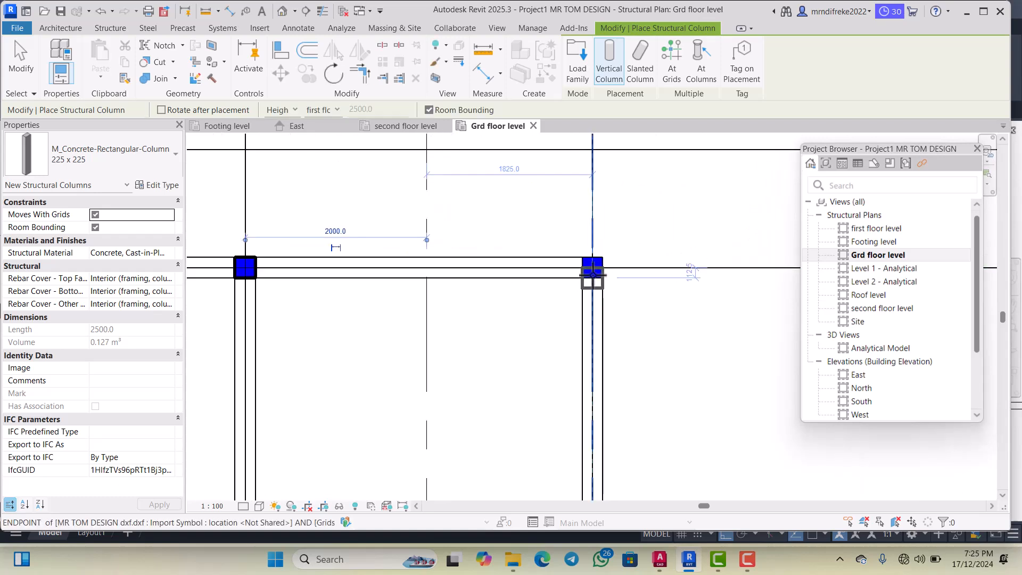
left_click(591, 265)
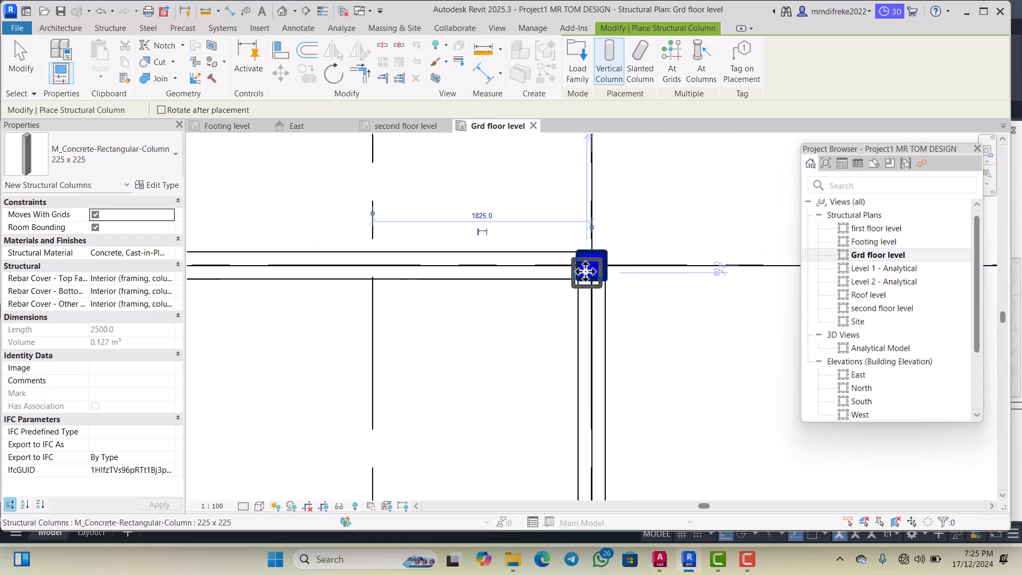
Place 225 x 225 columns at grid intersection F-6 and at the nearest inner wall junction along grid 6
scroll(558, 240, "down", 3)
scroll(565, 319, "up", 5)
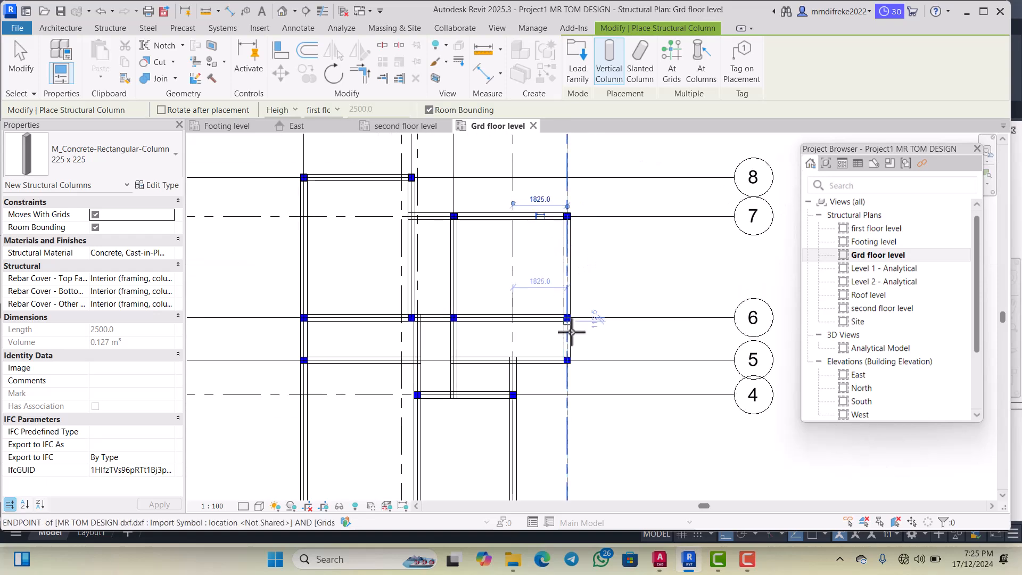
left_click(555, 307)
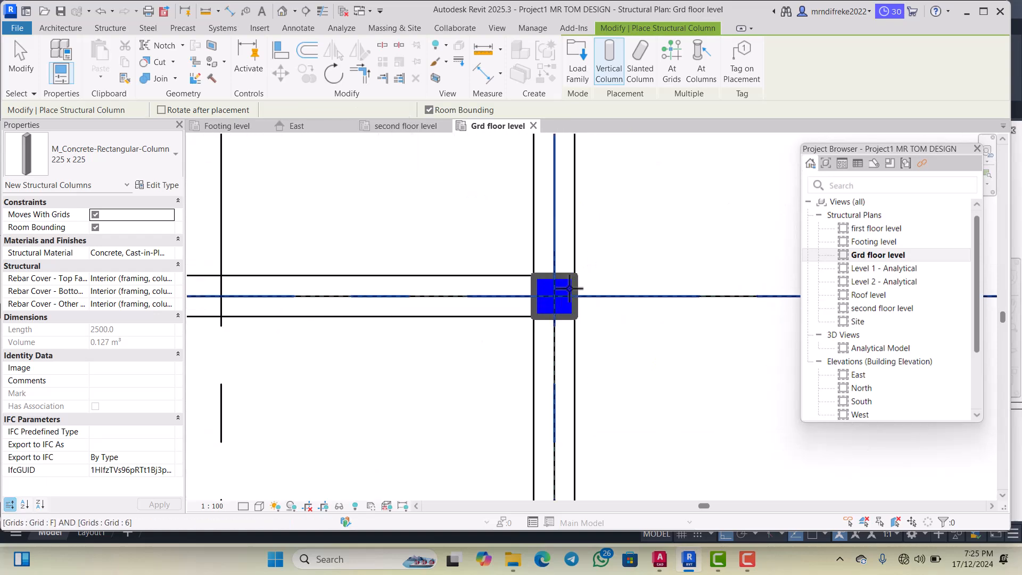
scroll(554, 307, "down", 3)
scroll(399, 281, "up", 5)
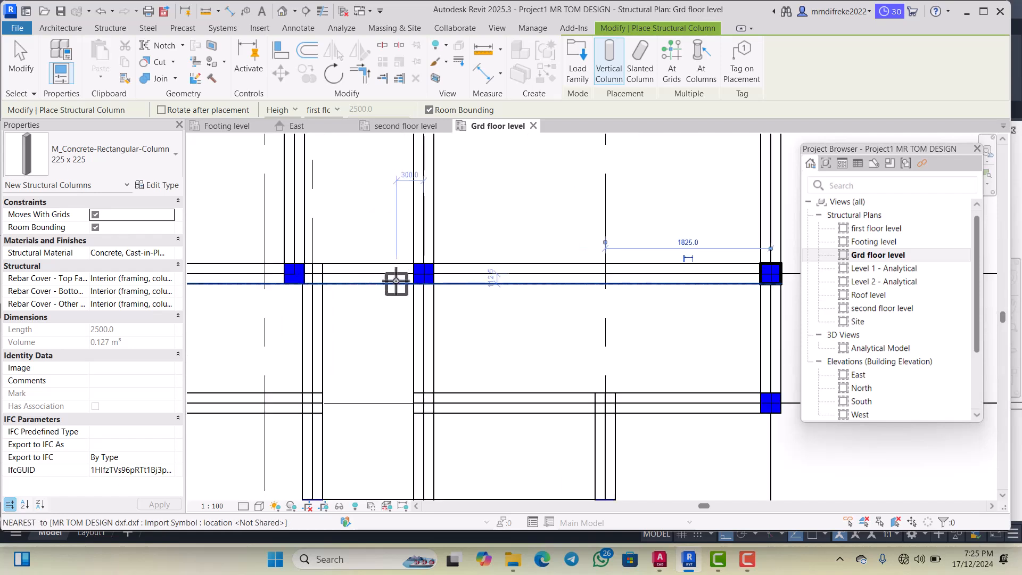
left_click(438, 269)
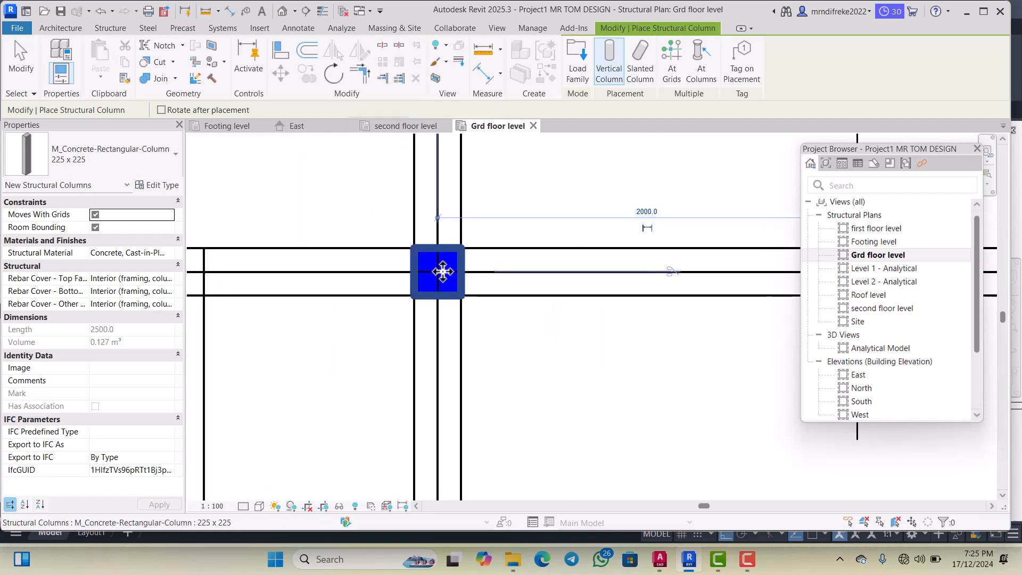
Place 225 x 225 columns at the remaining inner wall junction on grid 6 and at grid intersection A-6
scroll(543, 264, "down", 3)
scroll(404, 277, "up", 3)
scroll(425, 261, "up", 3)
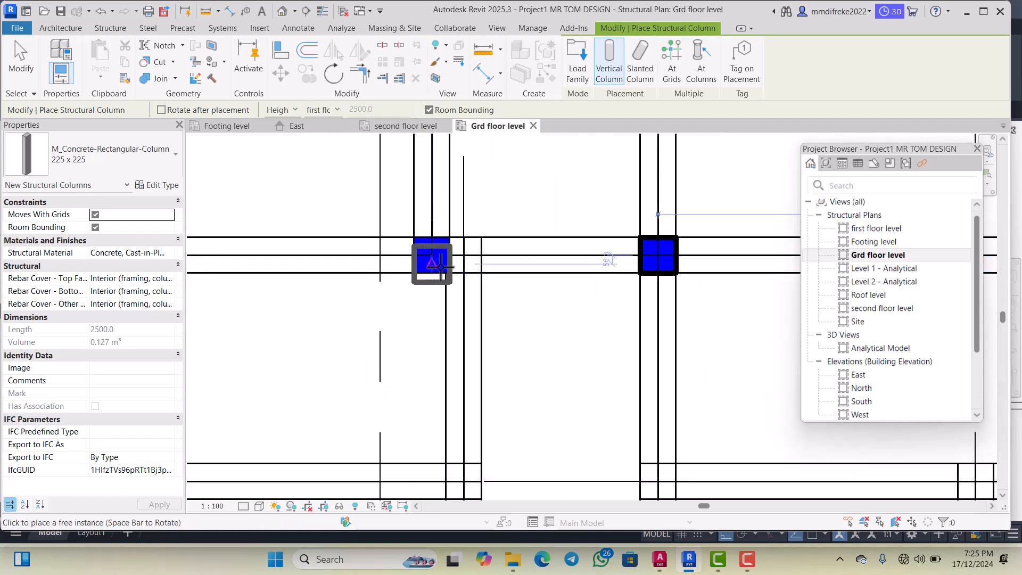
scroll(438, 250, "down", 5)
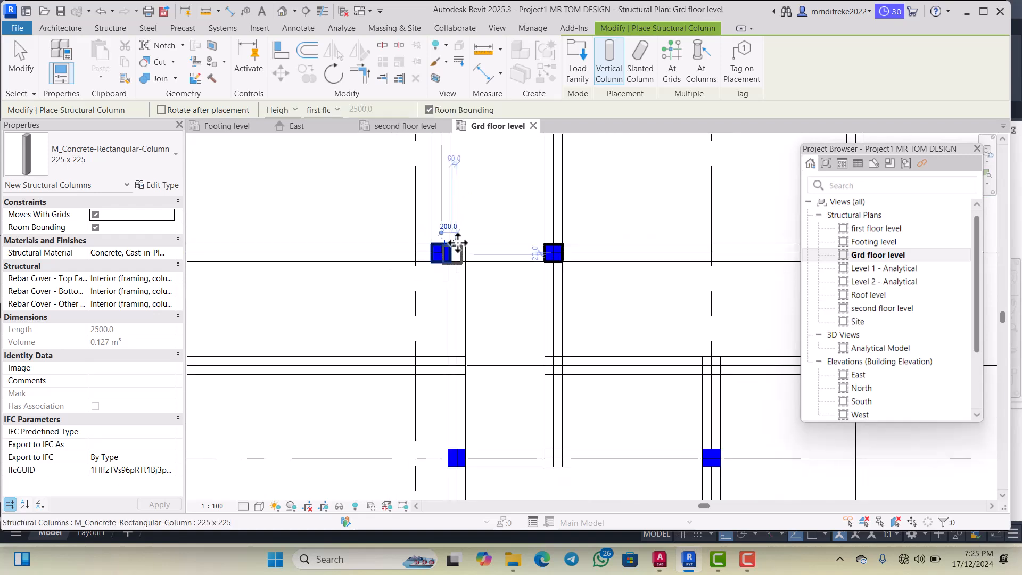
scroll(362, 244, "up", 5)
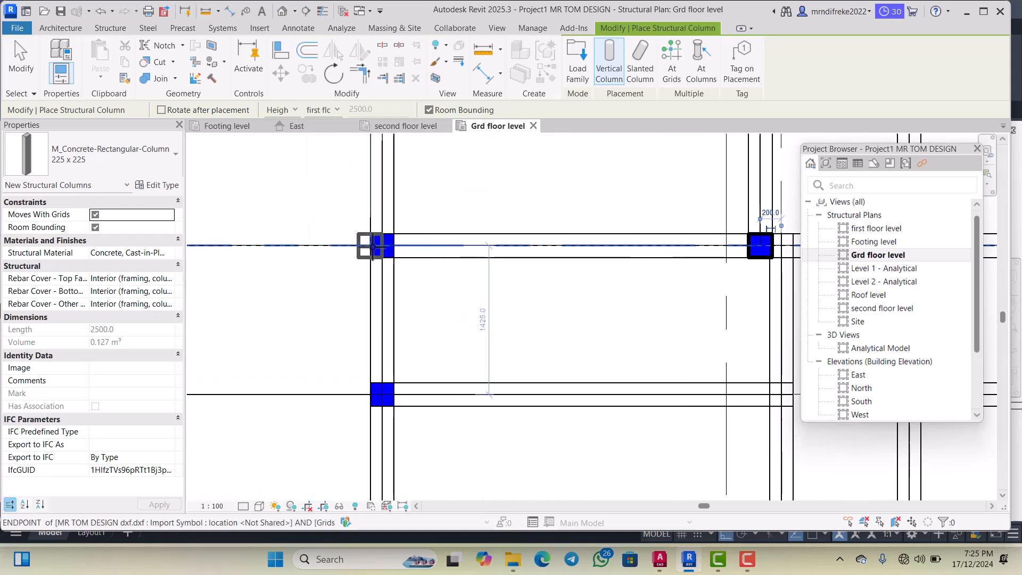
left_click(385, 245)
Place 225 x 225 columns on grid 5 at its intersections with grids A and F
scroll(385, 242, "down", 4)
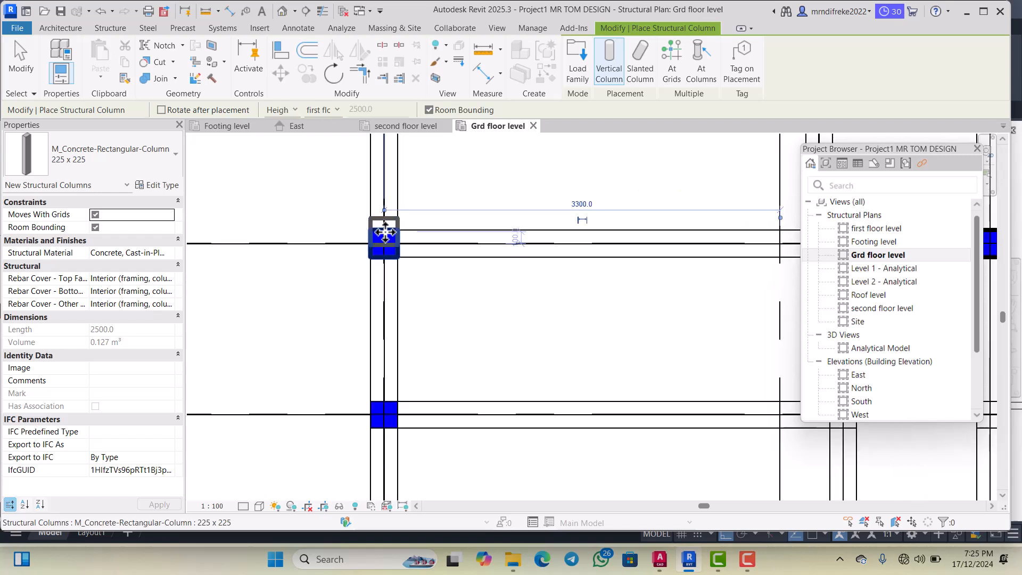
scroll(385, 341, "up", 3)
scroll(381, 327, "up", 1)
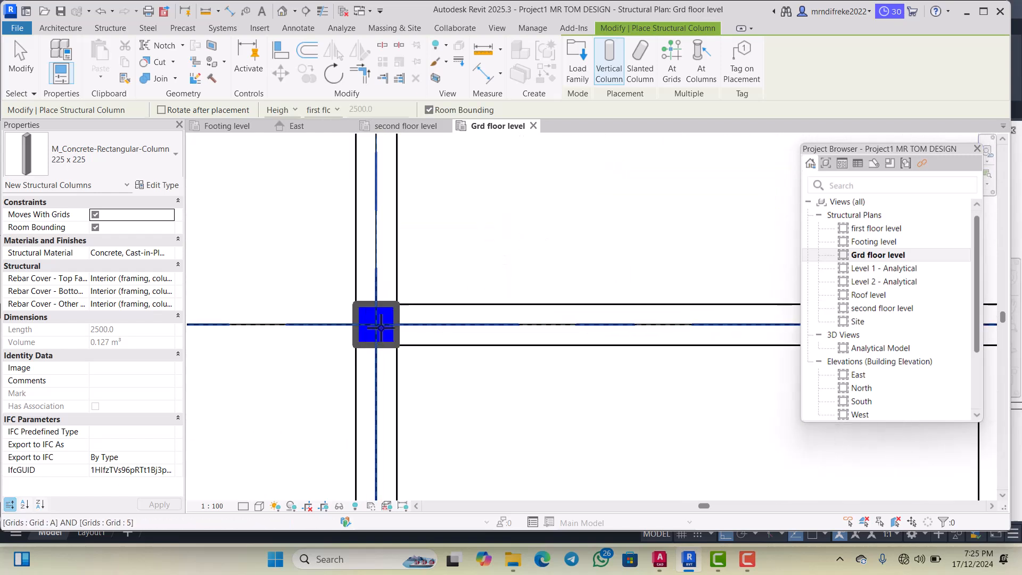
left_click(366, 301)
scroll(360, 298, "down", 4)
scroll(468, 309, "up", 3)
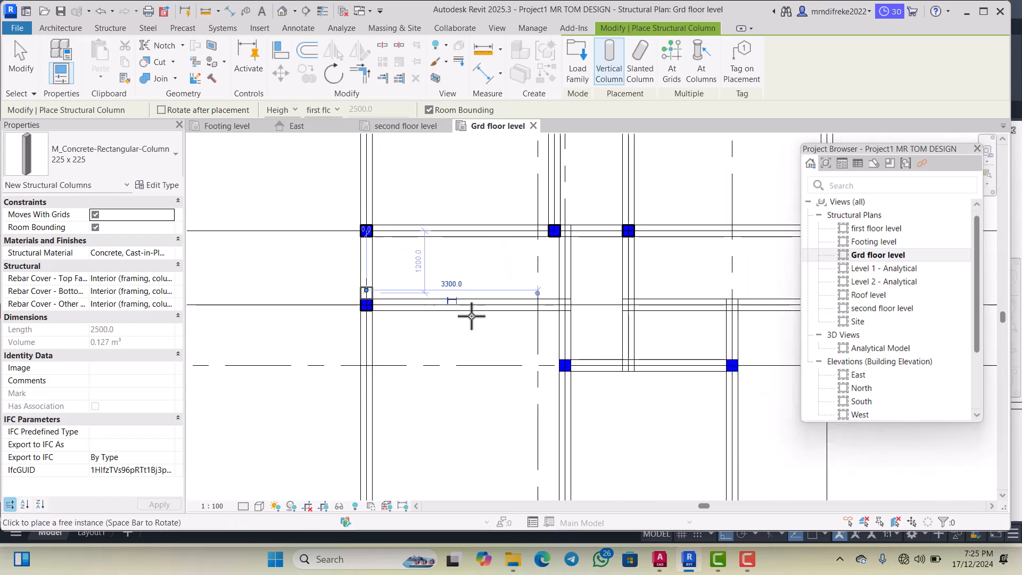
scroll(660, 297, "up", 4)
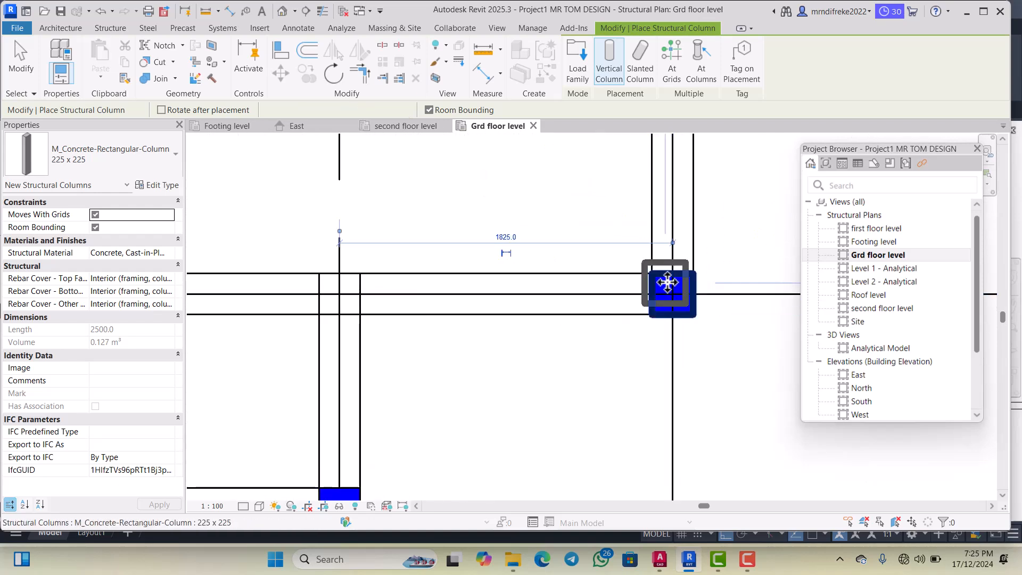
Place 225 x 225 columns at grid intersection E-4 and at the opposite wall corner on grid 4
scroll(659, 290, "down", 4)
scroll(569, 345, "up", 3)
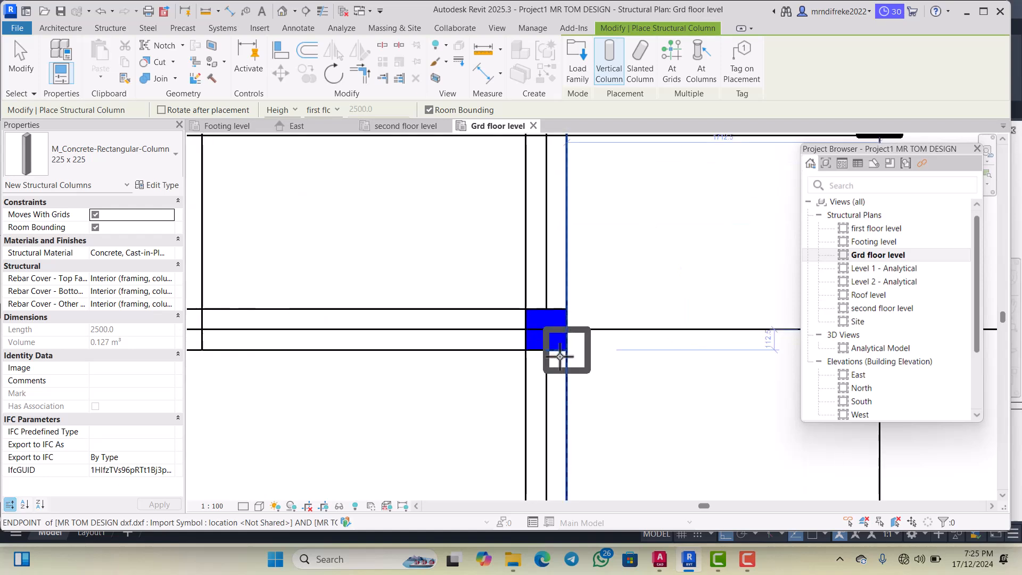
left_click(547, 332)
scroll(554, 325, "down", 4)
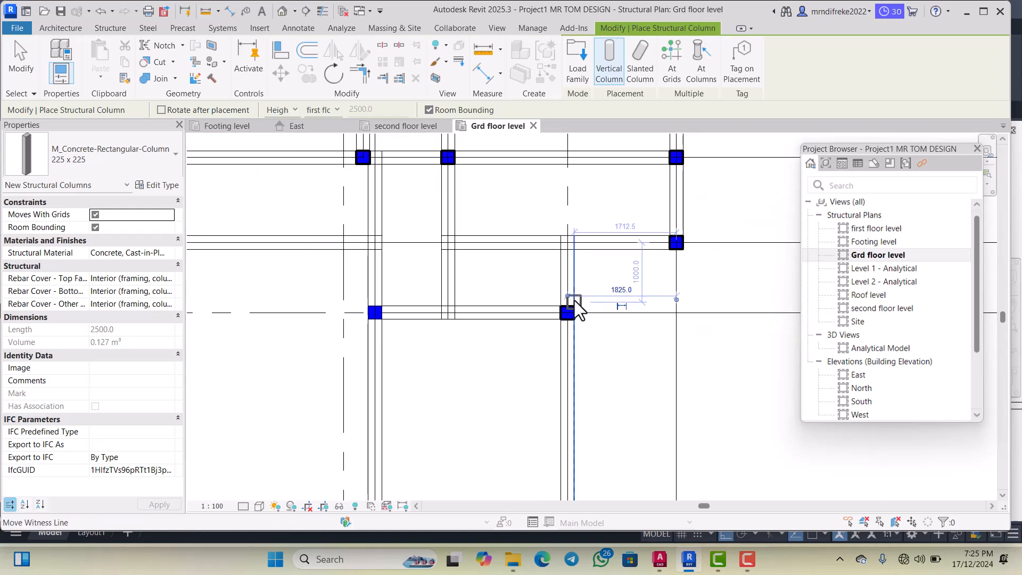
scroll(461, 303, "up", 5)
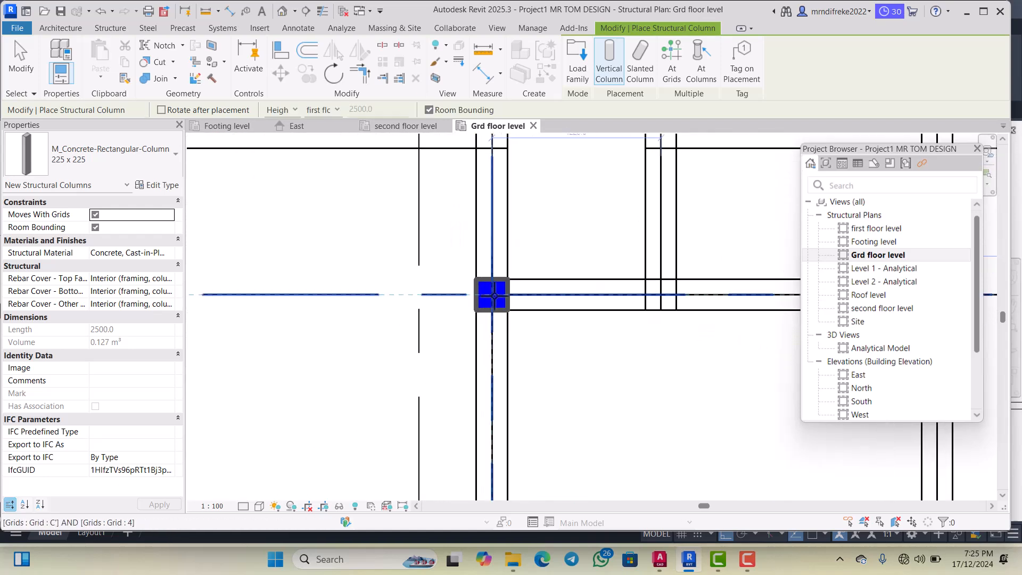
scroll(490, 292, "down", 5)
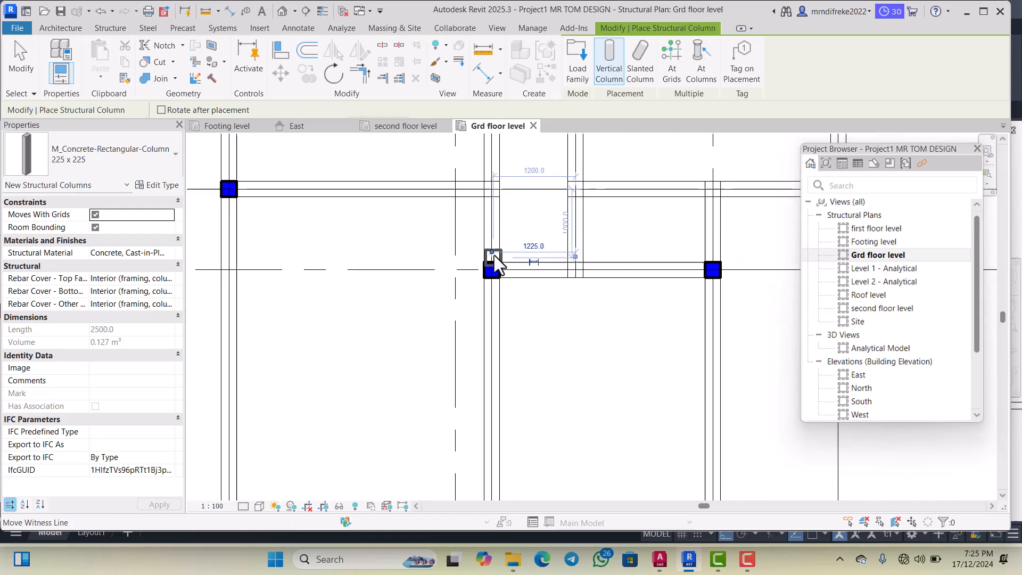
Place 225 x 225 columns at grid intersection E-3 and at the inner wall junction on grid 3 beside the stairs
scroll(558, 362, "up", 5)
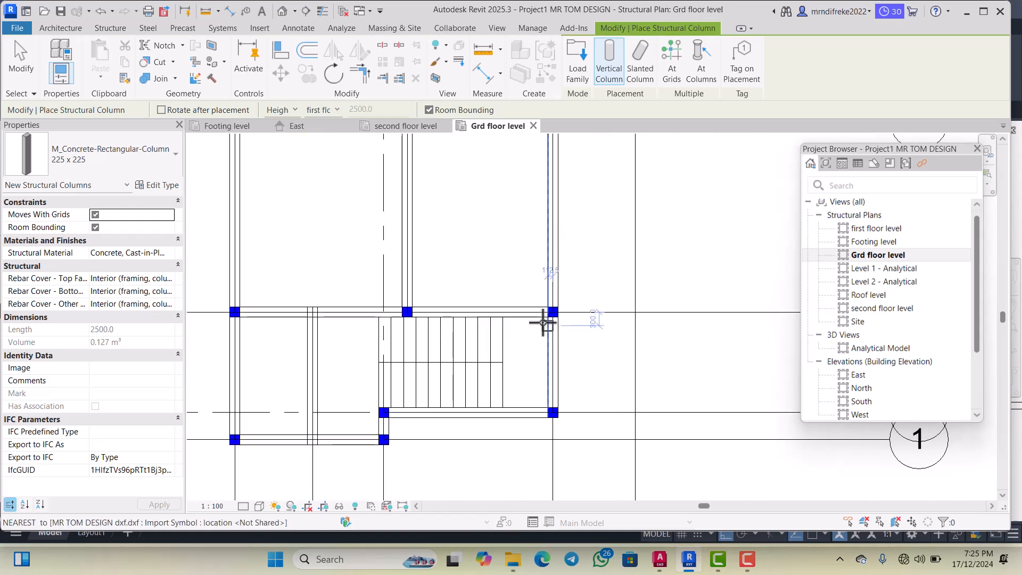
scroll(551, 324, "up", 2)
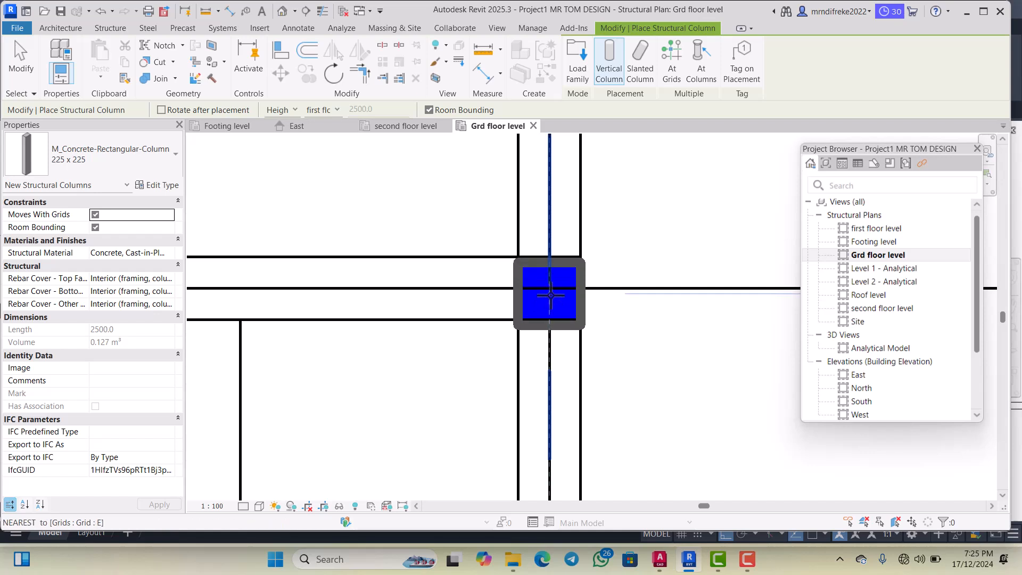
scroll(629, 297, "down", 5)
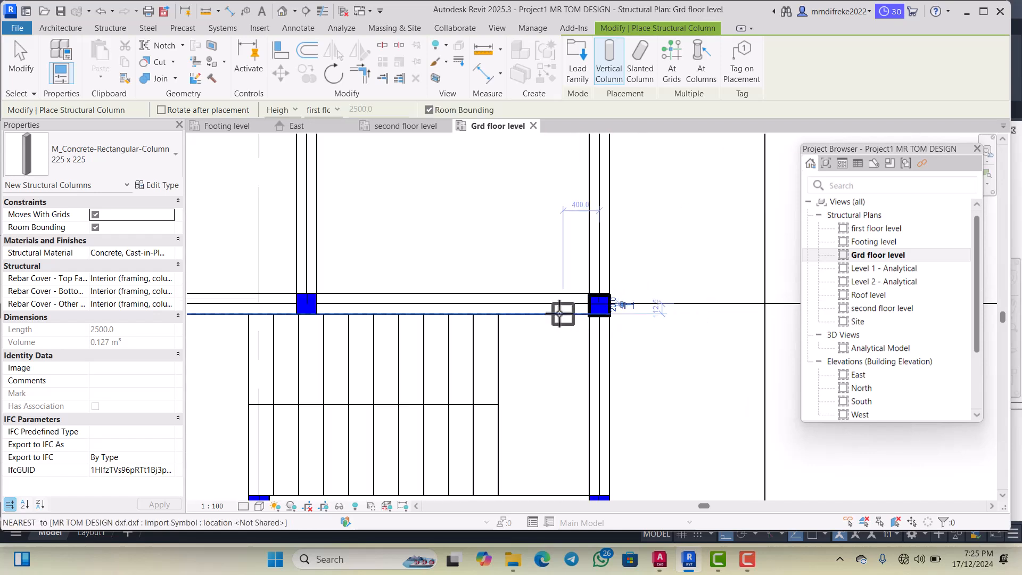
scroll(389, 307, "up", 4)
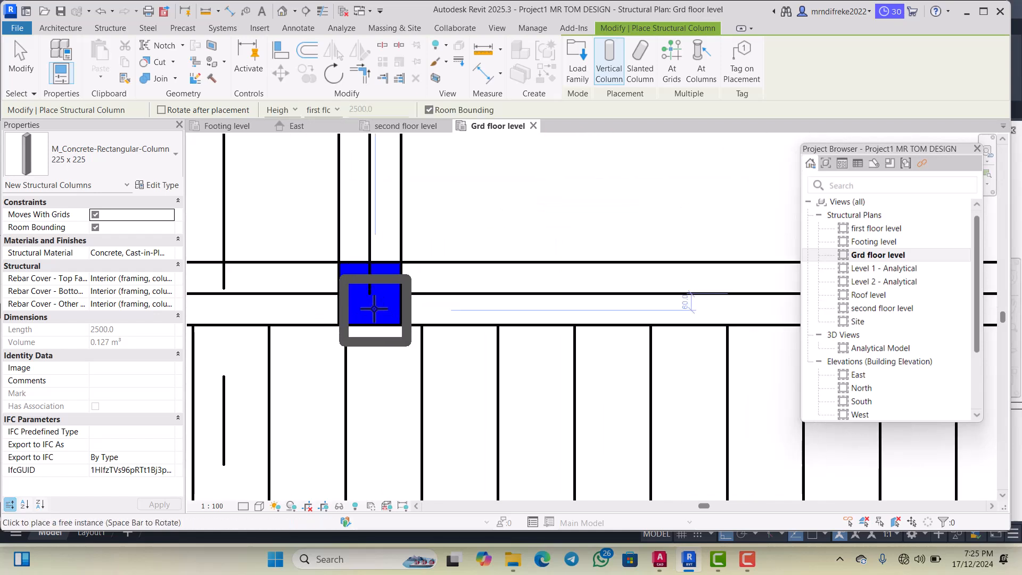
scroll(554, 293, "down", 3)
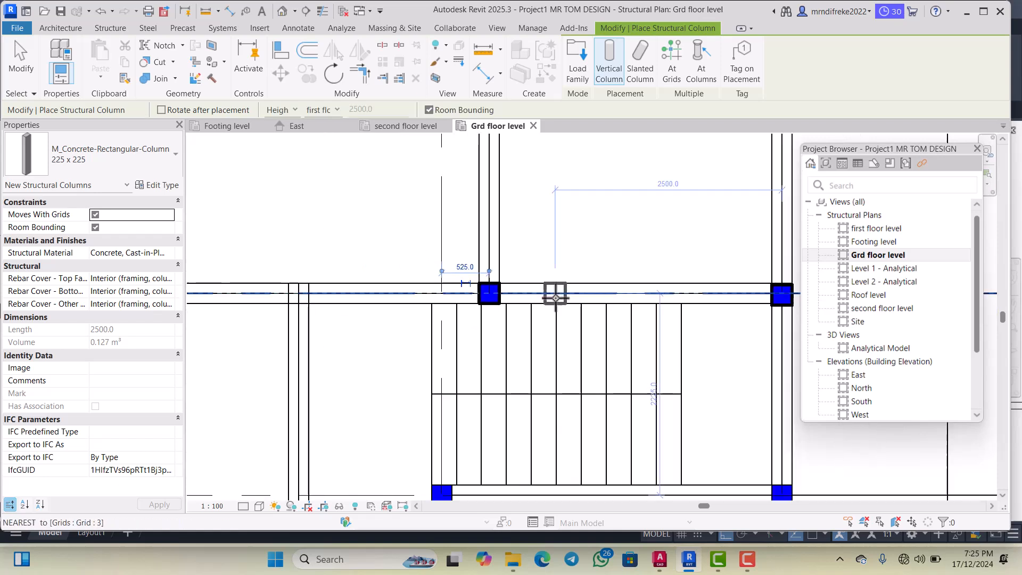
Place 225 x 225 columns on grid A at its intersections with grids 3 and 1
scroll(429, 292, "down", 2)
scroll(330, 293, "up", 5)
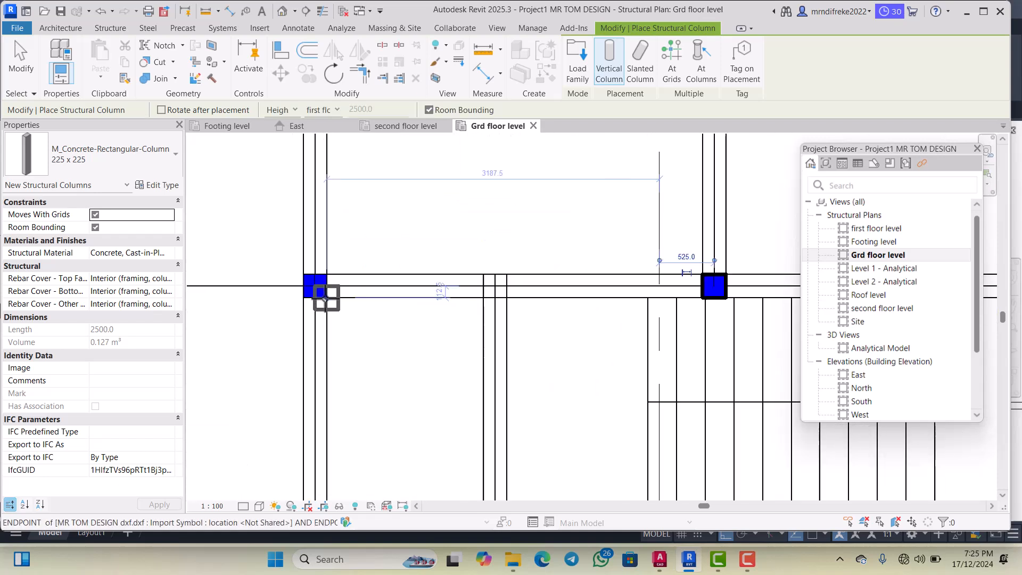
left_click(310, 272)
scroll(326, 264, "down", 6)
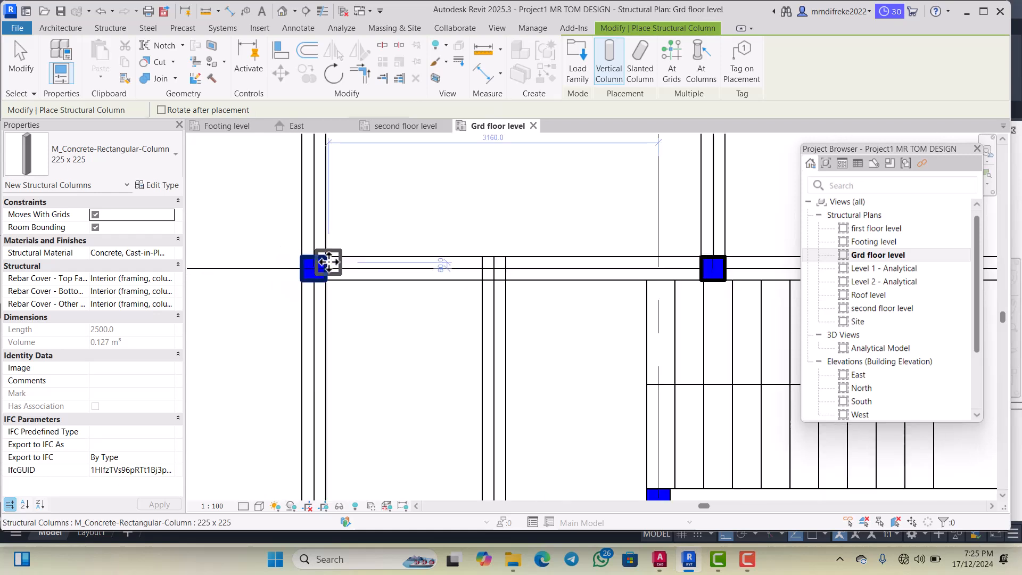
scroll(335, 371, "up", 1)
scroll(330, 371, "up", 5)
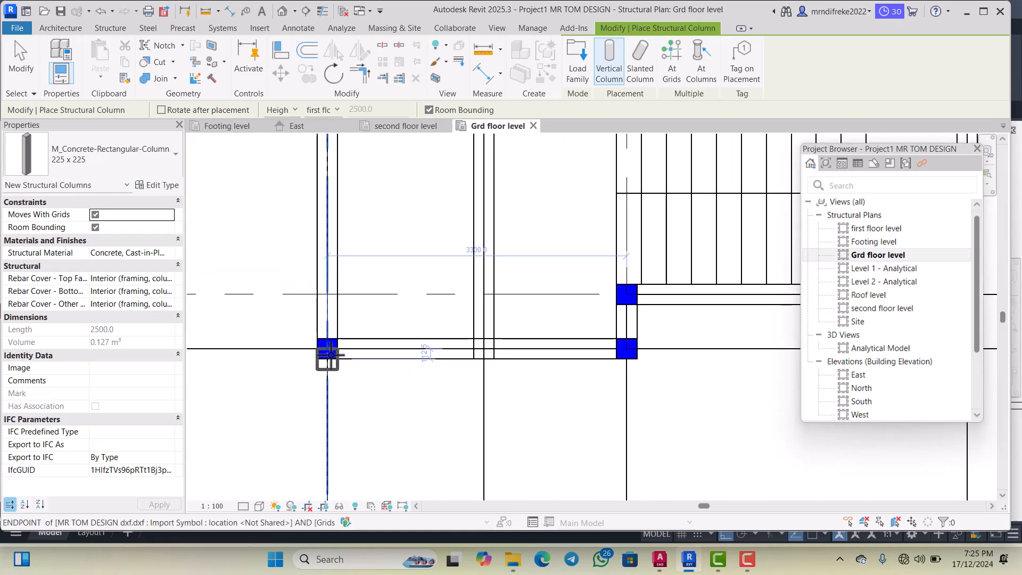
scroll(324, 340, "down", 4)
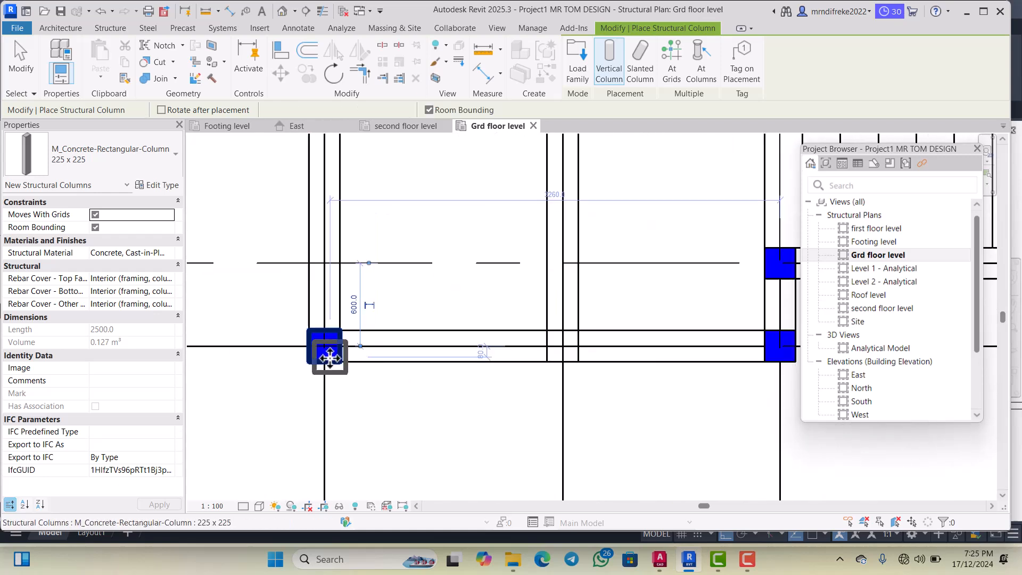
Place 225 x 225 columns on grid B at its intersections with grids 1 and 2
scroll(557, 367, "up", 3)
scroll(557, 367, "up", 1)
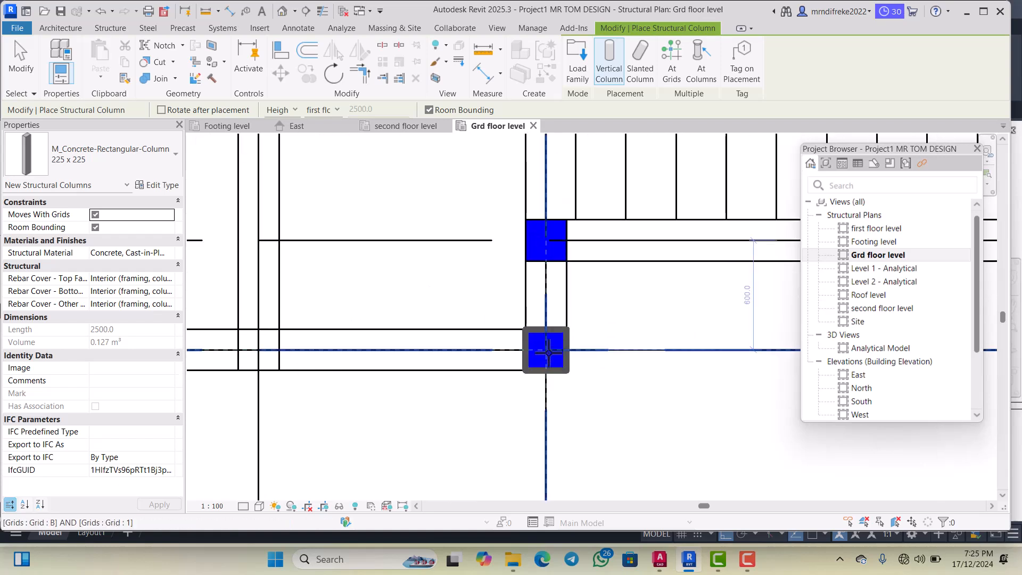
left_click(550, 351)
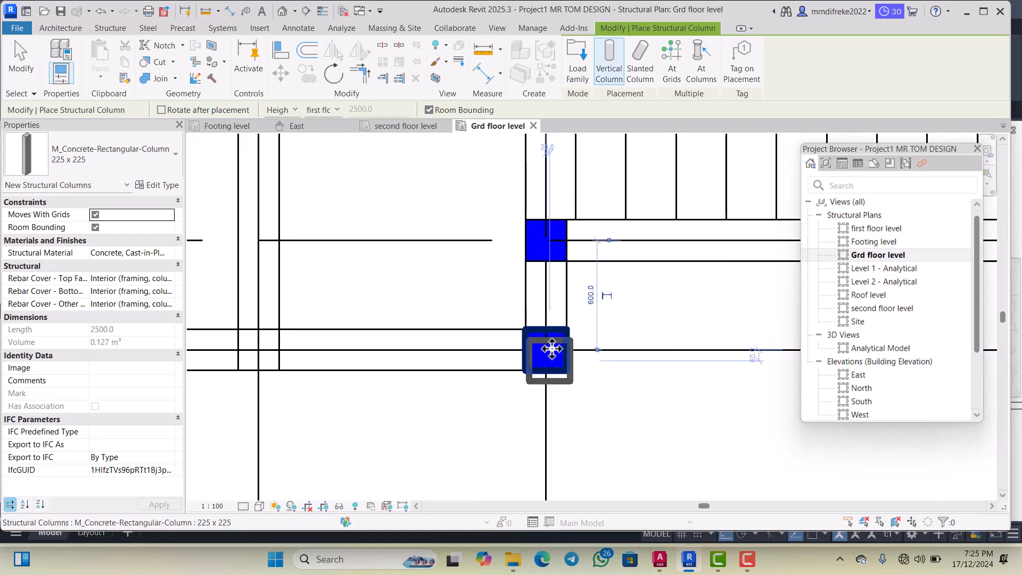
left_click(541, 241)
Place a 225 x 225 column at grid intersection E-2, at the wall corner below the stairs
scroll(436, 298, "down", 3)
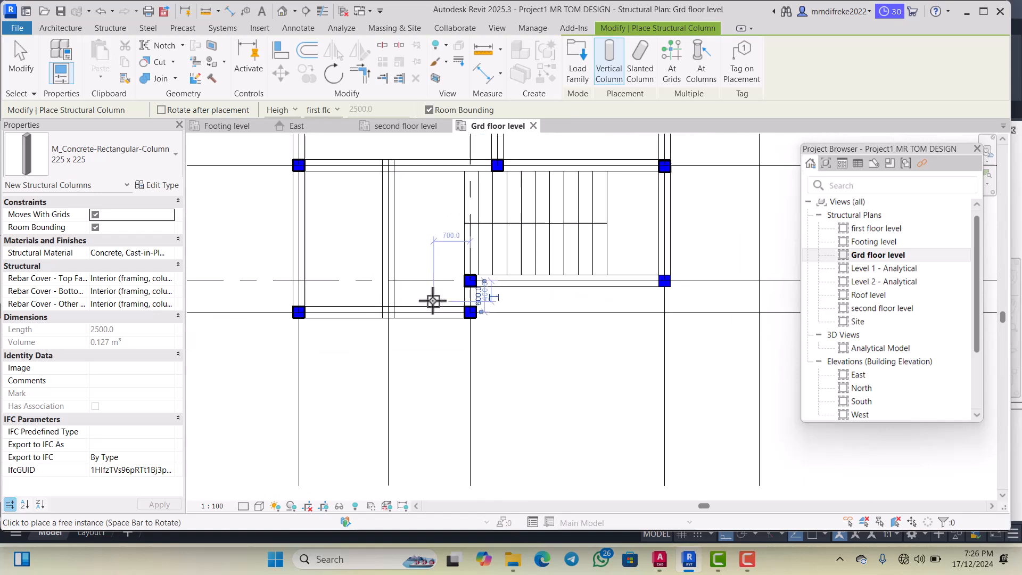
scroll(612, 285, "up", 2)
scroll(633, 285, "up", 2)
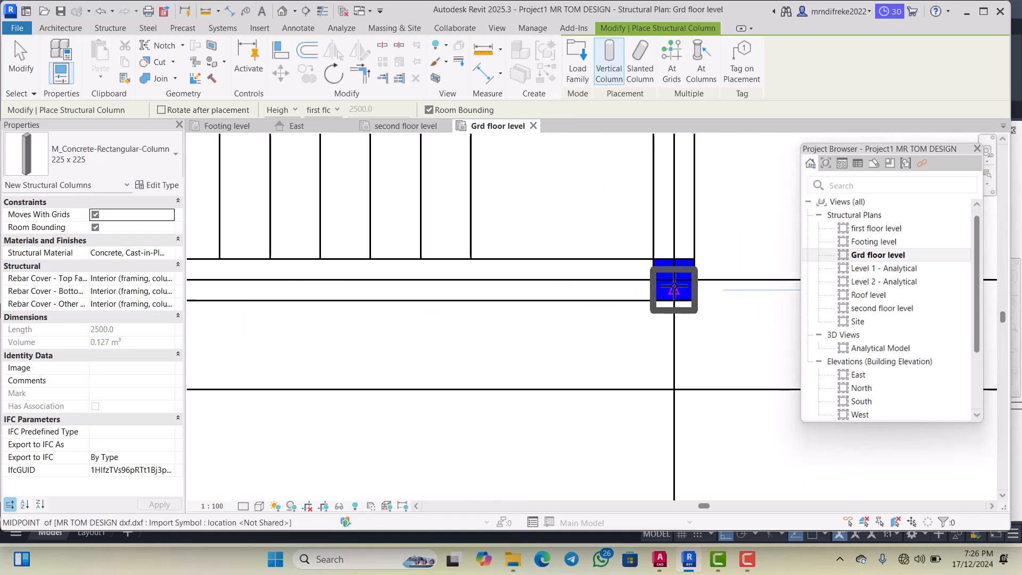
left_click(673, 280)
scroll(596, 335, "down", 4)
scroll(639, 342, "up", 2)
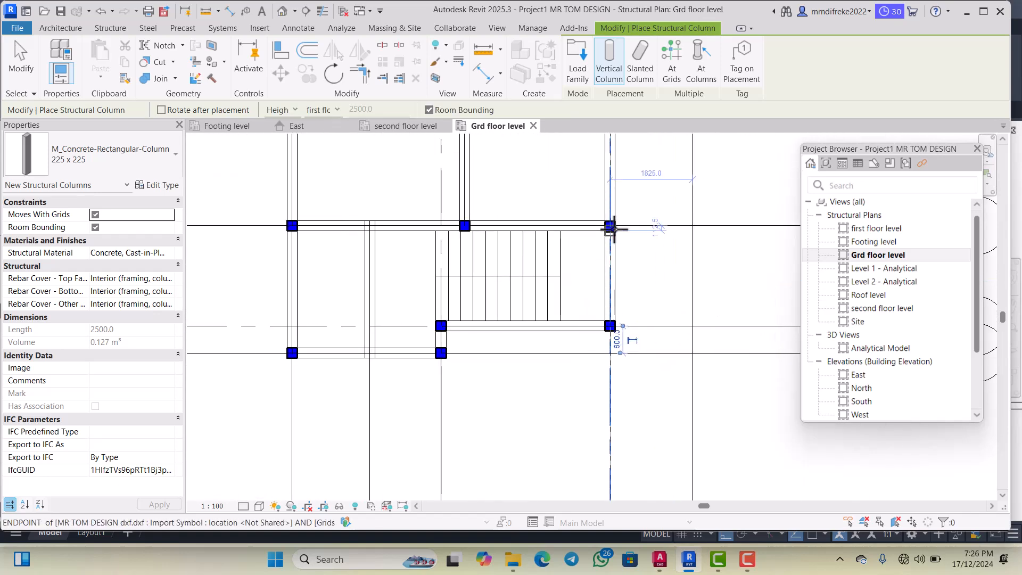
Check the grid intersections and wall corners of the Grd floor plan for missing columns and end column placement
scroll(612, 226, "up", 2)
scroll(559, 348, "down", 5)
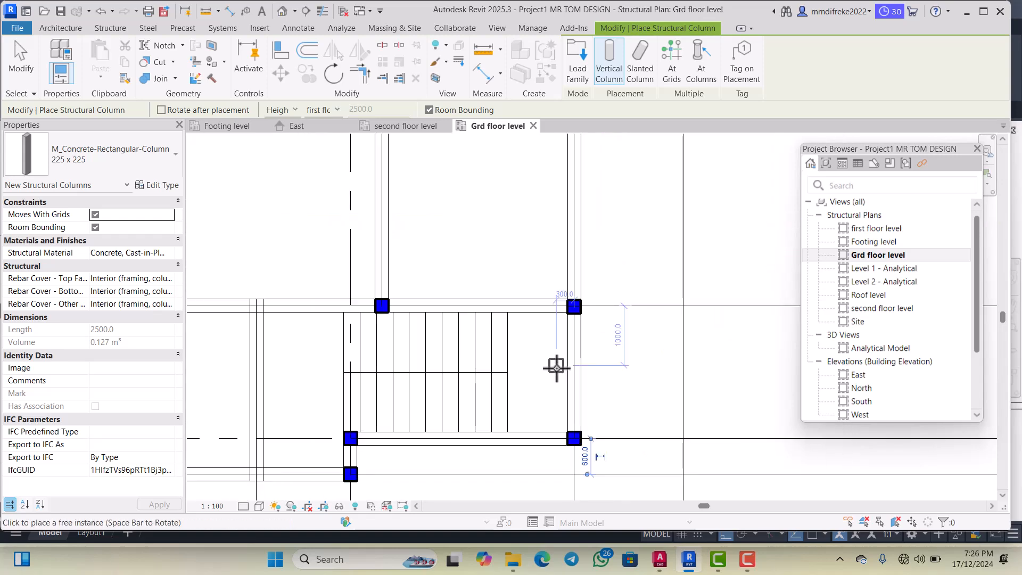
scroll(472, 342, "up", 3)
scroll(528, 378, "down", 4)
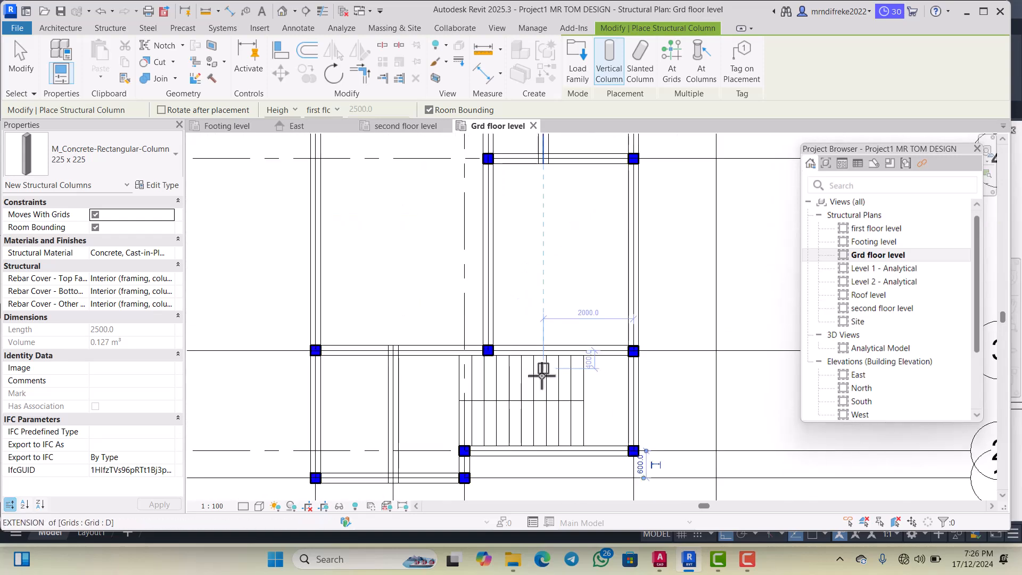
scroll(526, 270, "up", 5)
scroll(530, 303, "down", 4)
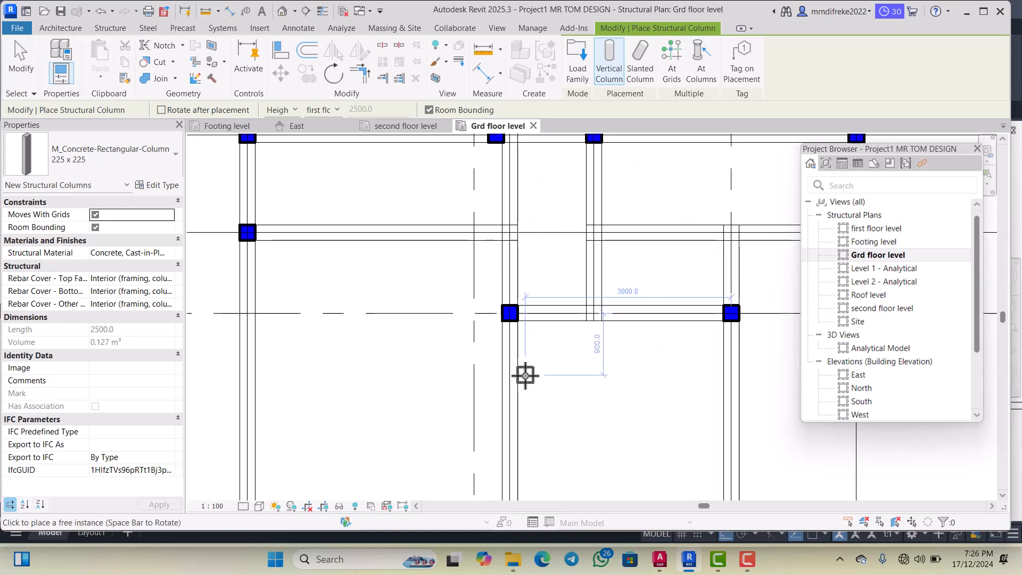
scroll(533, 255, "up", 6)
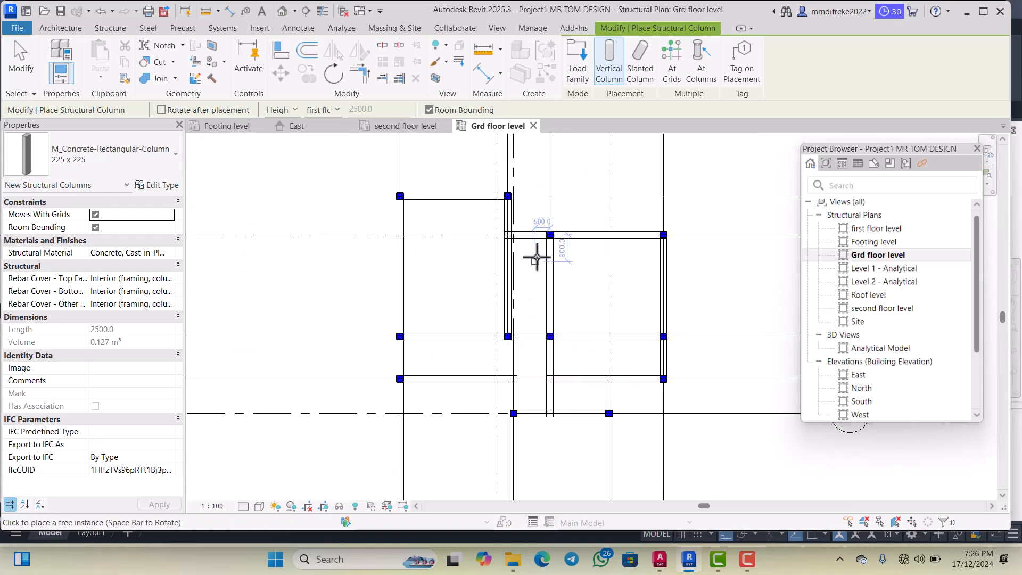
scroll(506, 274, "down", 5)
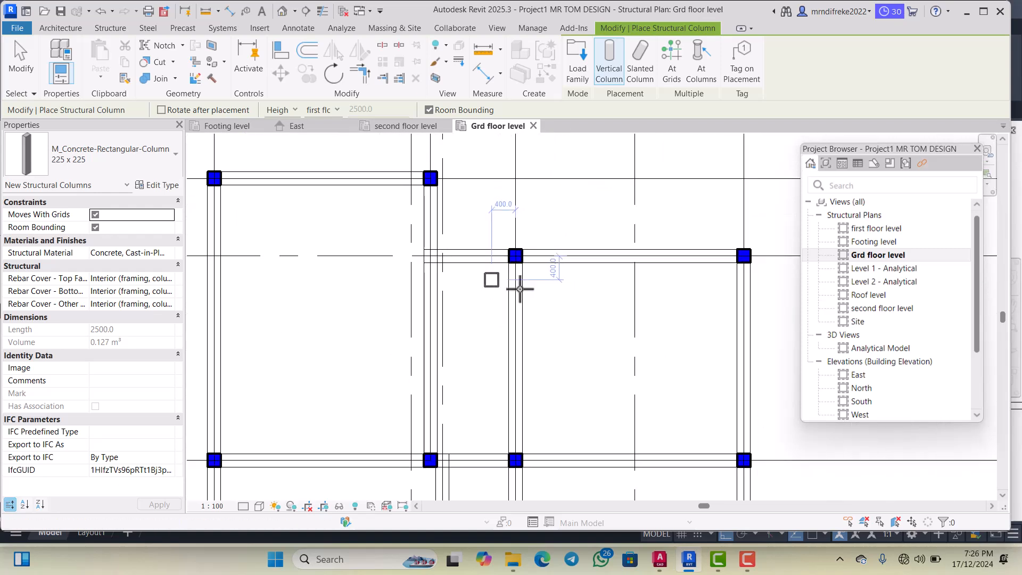
scroll(441, 202, "up", 2)
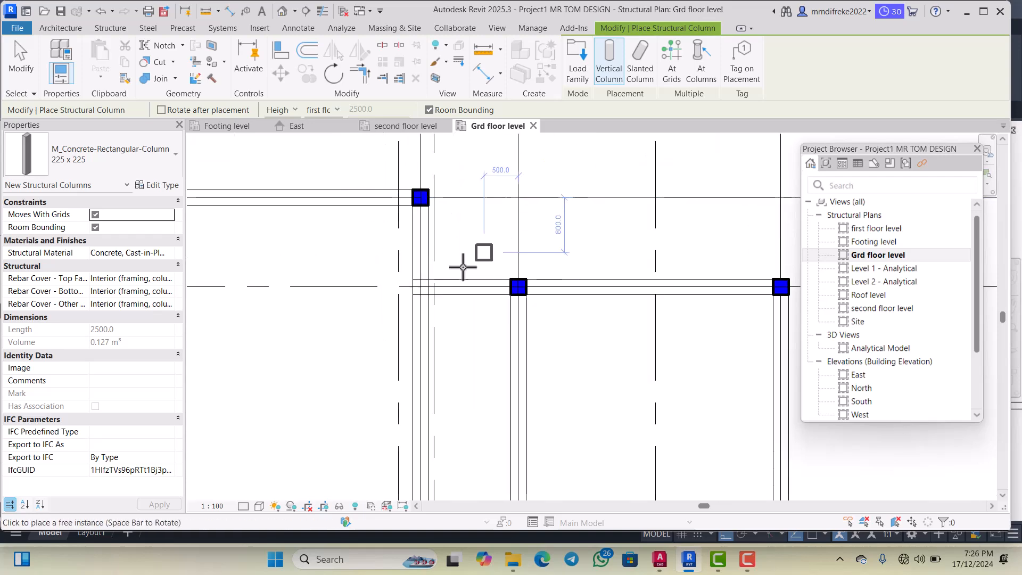
left_click(16, 69)
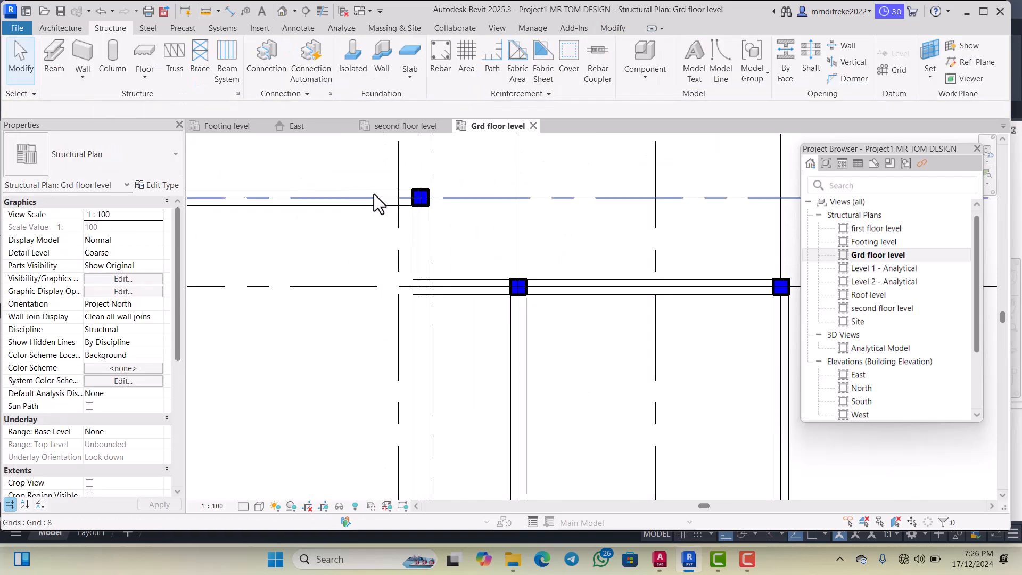
scroll(481, 217, "down", 1)
scroll(481, 217, "down", 1)
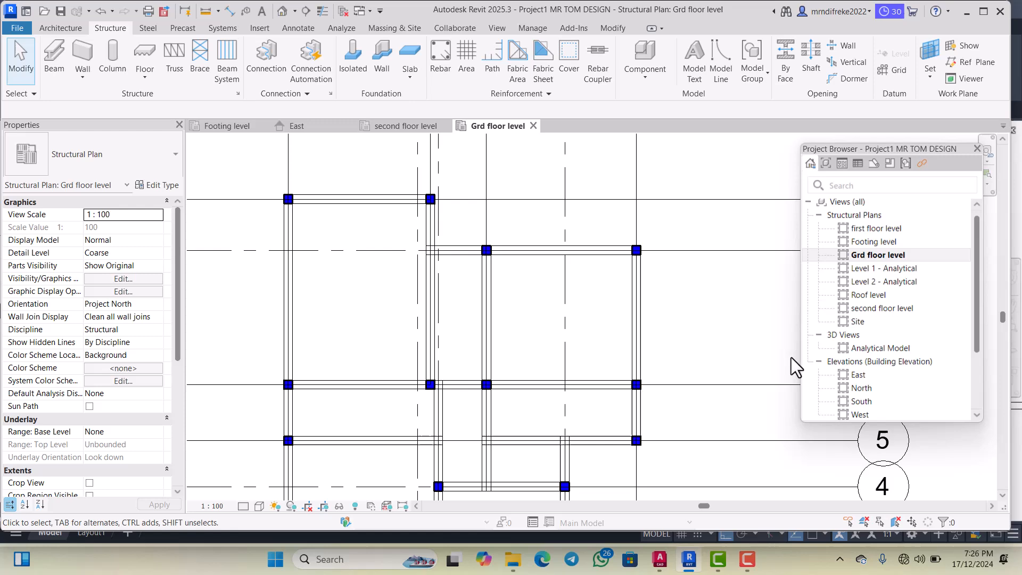
Open the East elevation and examine how the upper and lower columns meet at Grd floor level
left_click(854, 374)
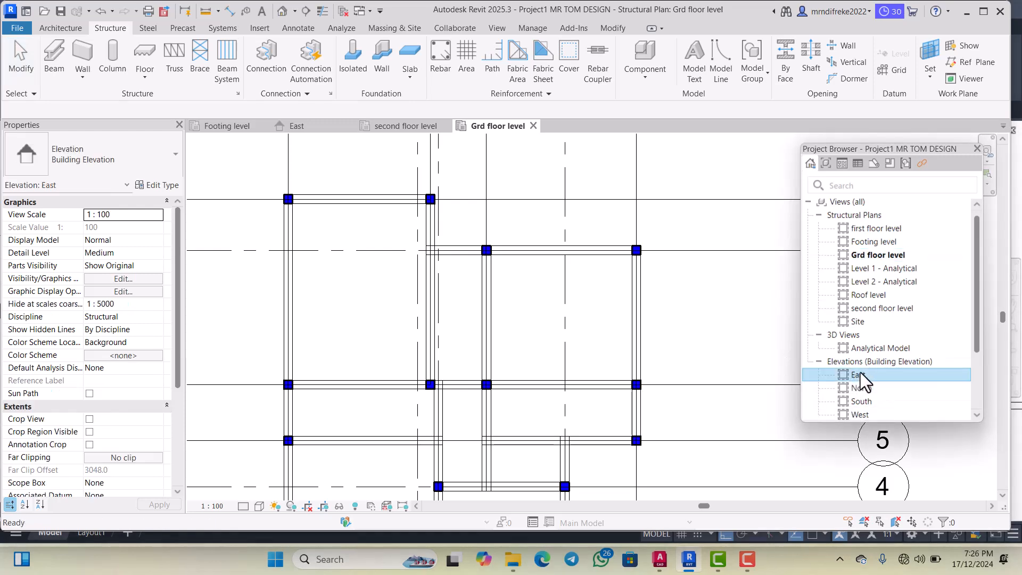
double_click(860, 372)
scroll(519, 310, "down", 1)
scroll(455, 321, "up", 2)
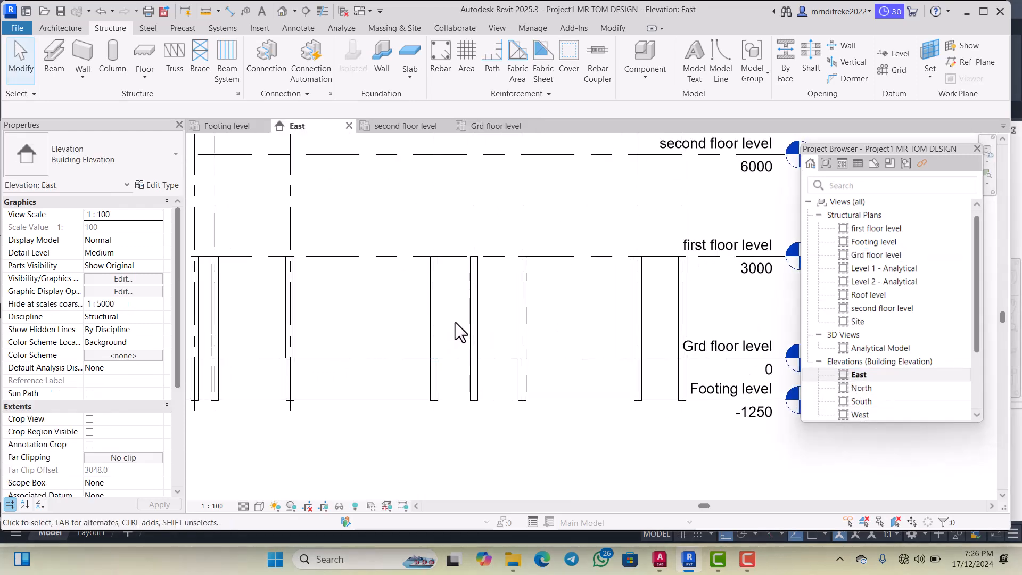
scroll(455, 324, "down", 1)
scroll(356, 340, "up", 4)
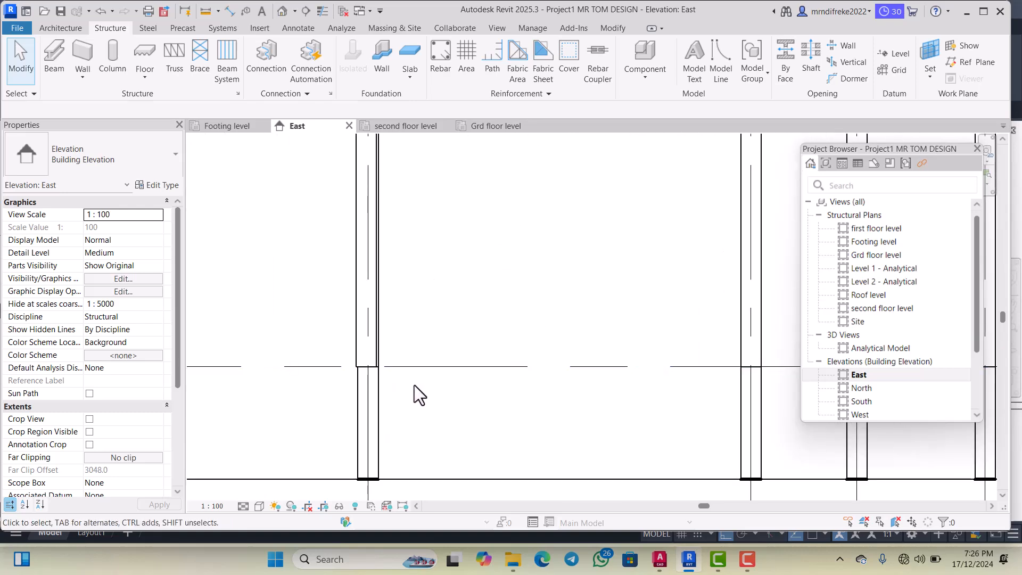
scroll(373, 374, "up", 3)
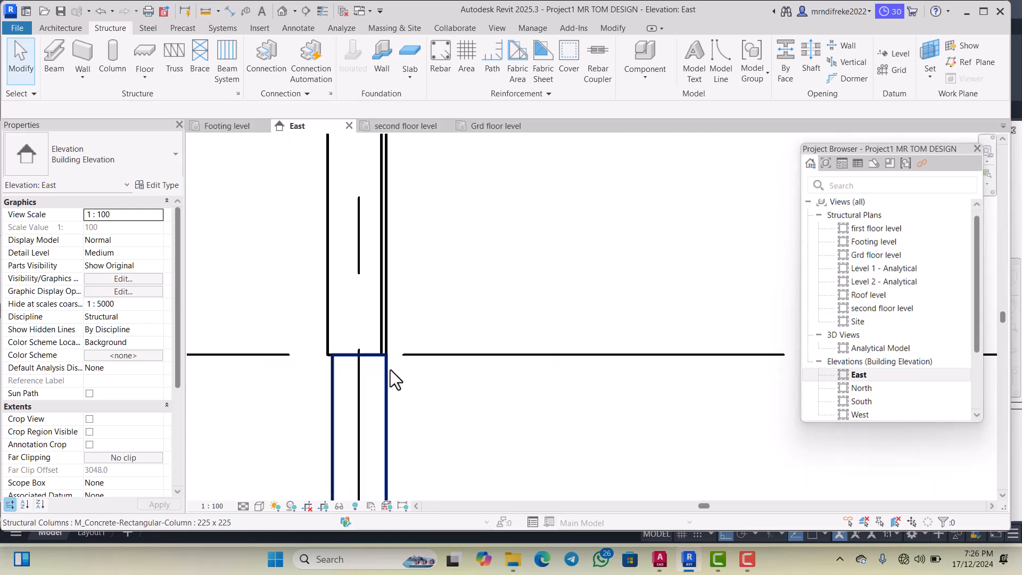
left_click(381, 324)
left_click(404, 331)
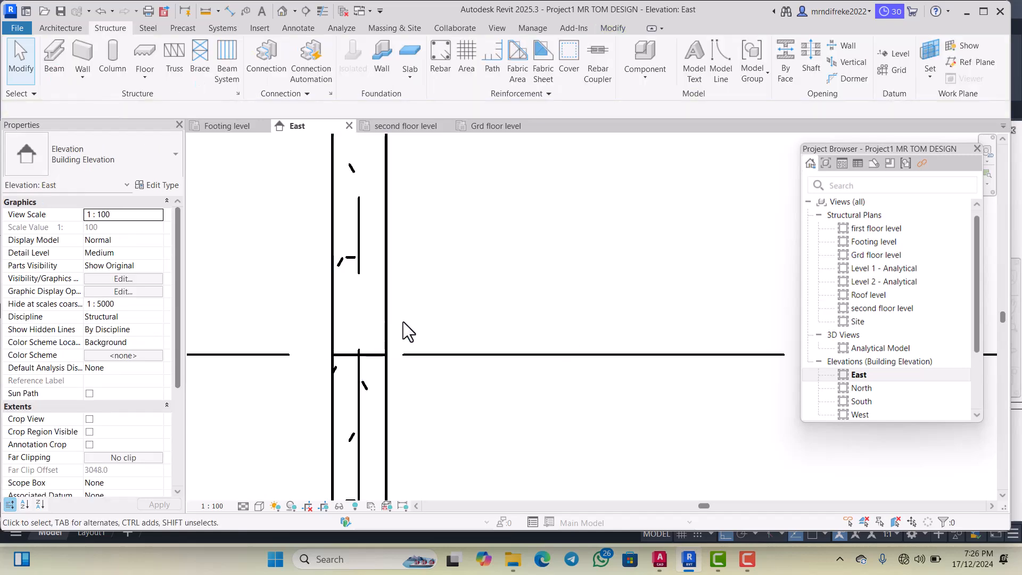
Examine the full row of columns from Footing level to first floor level in the East elevation
scroll(448, 331, "down", 5)
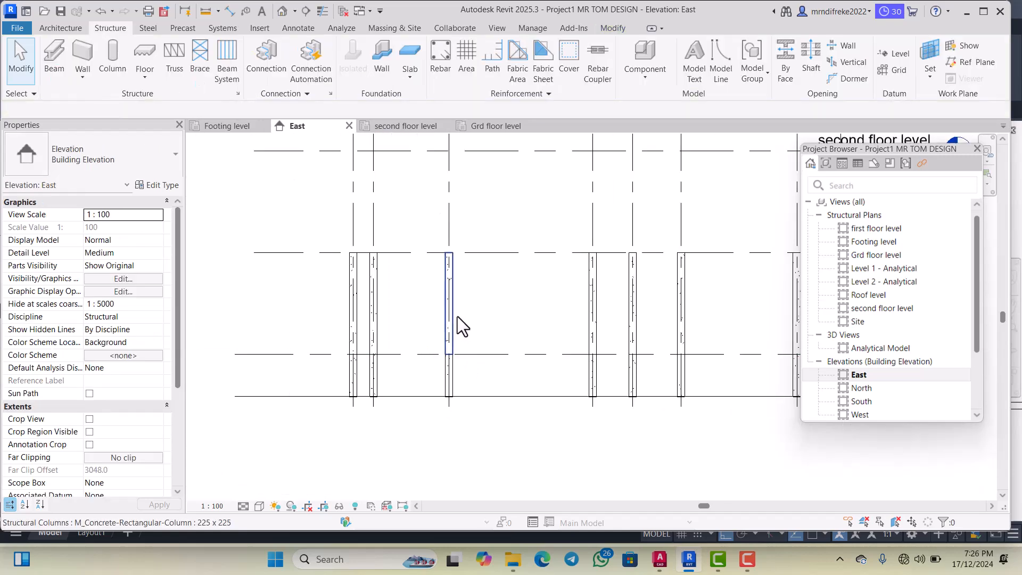
scroll(456, 318, "up", 3)
scroll(453, 311, "down", 3)
scroll(632, 345, "up", 5)
scroll(591, 345, "down", 6)
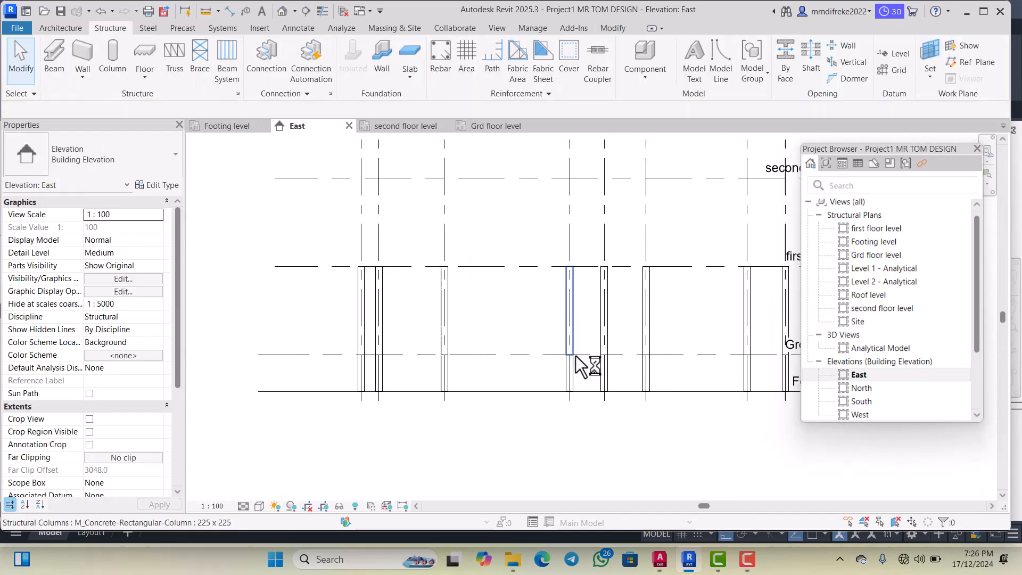
scroll(659, 355, "up", 2)
scroll(567, 354, "down", 4)
scroll(670, 344, "up", 5)
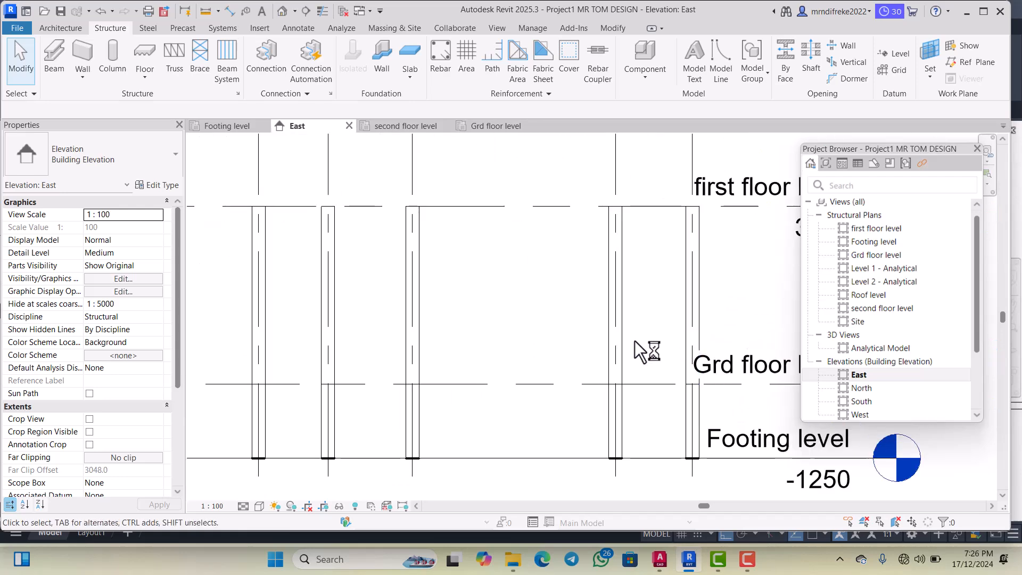
scroll(634, 340, "down", 2)
scroll(659, 355, "up", 2)
scroll(612, 365, "down", 5)
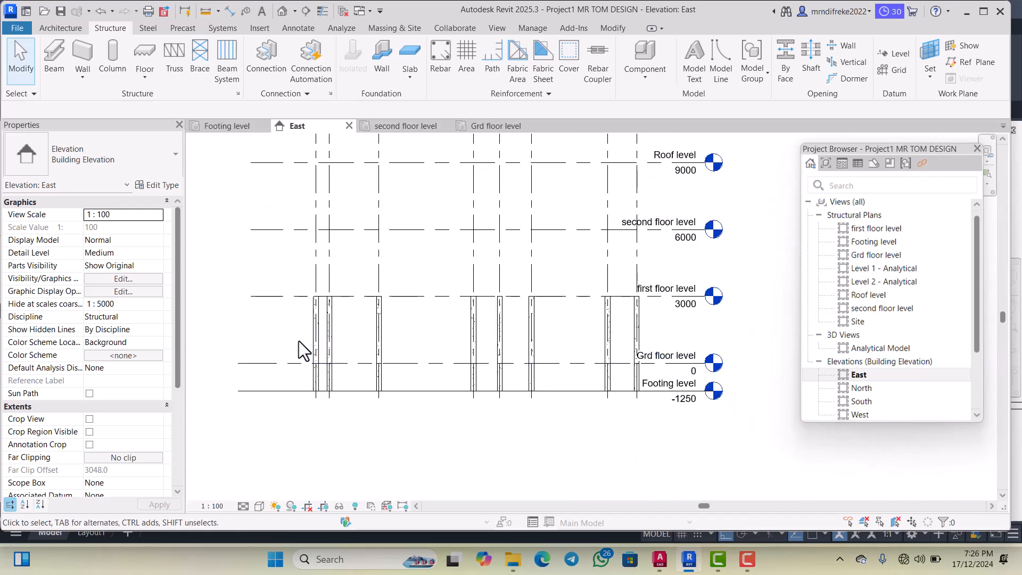
scroll(341, 362, "up", 3)
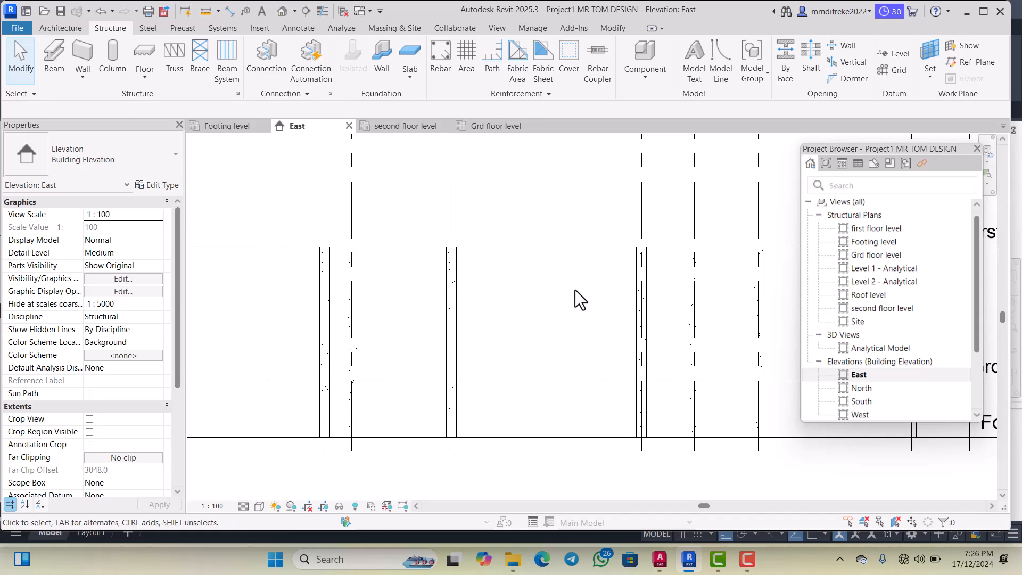
scroll(494, 337, "down", 3)
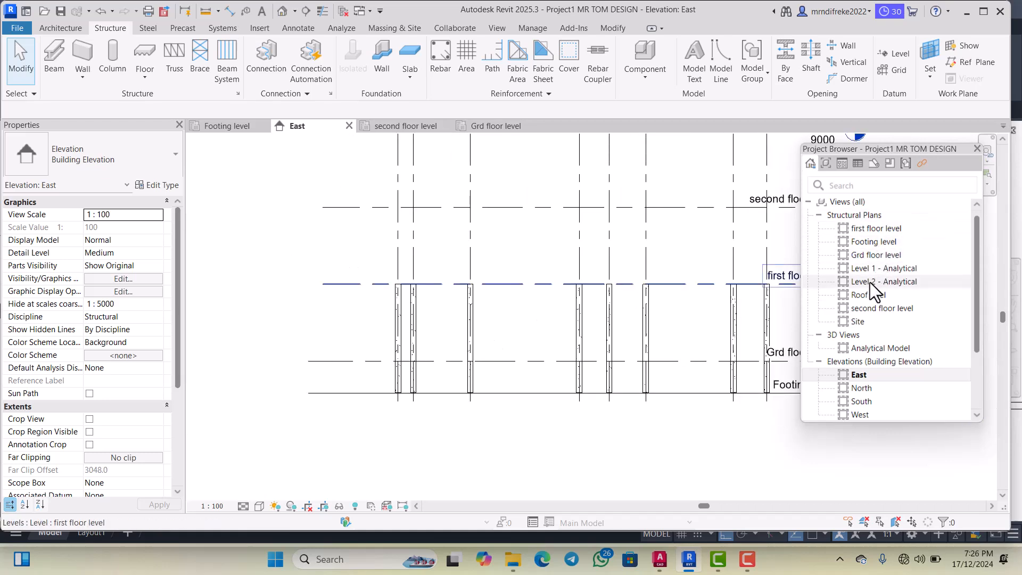
Open the first floor level structural plan and examine the column outlines at the grid intersections
left_click(877, 230)
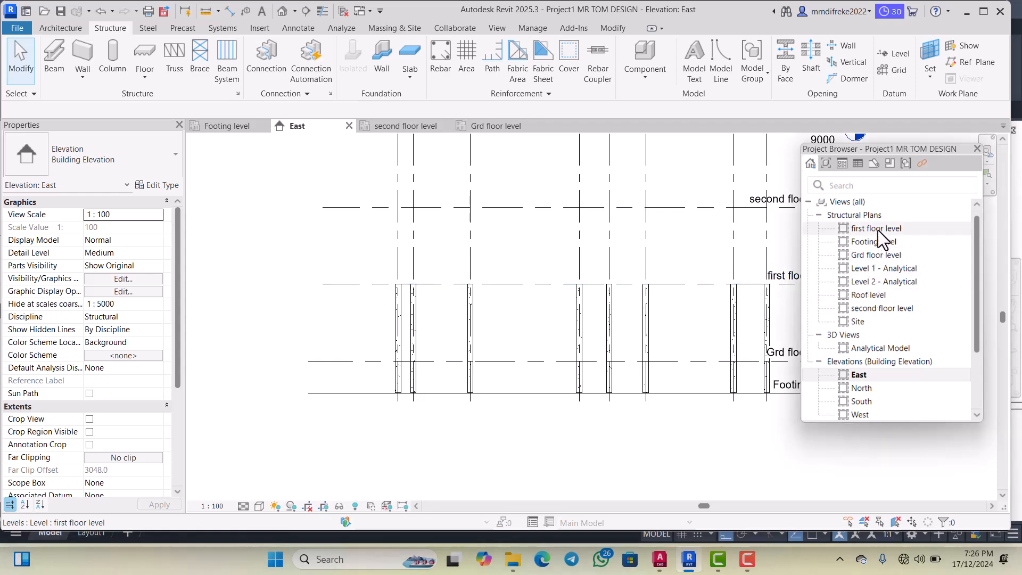
double_click(876, 230)
scroll(532, 290, "up", 4)
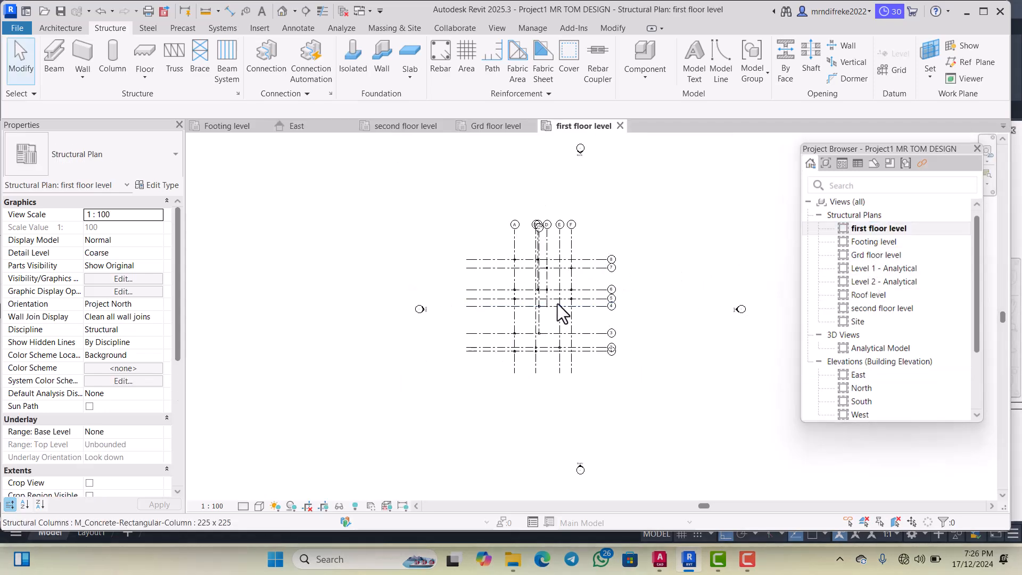
scroll(536, 261, "up", 5)
scroll(510, 317, "down", 4)
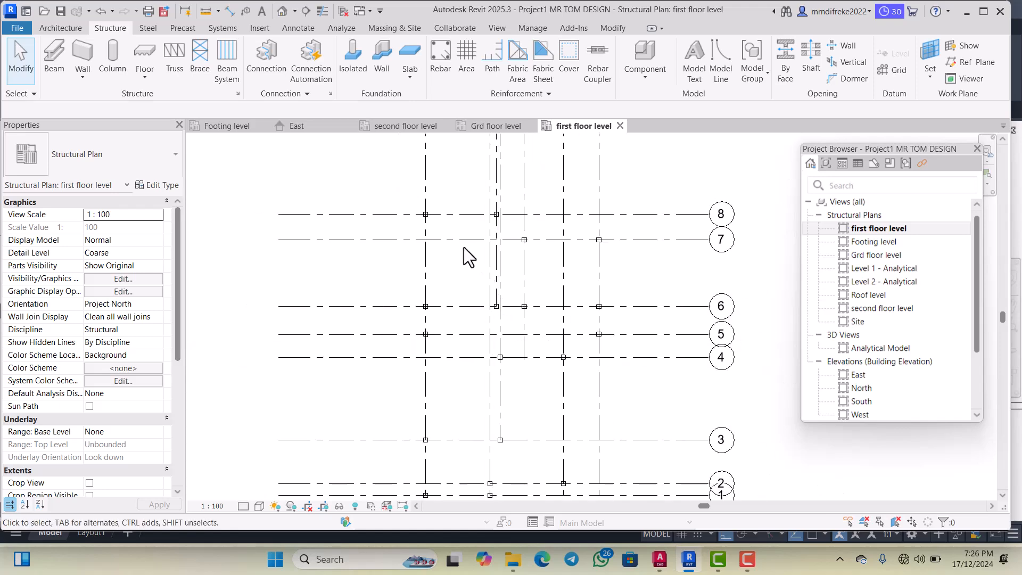
scroll(446, 217, "up", 5)
scroll(446, 250, "down", 3)
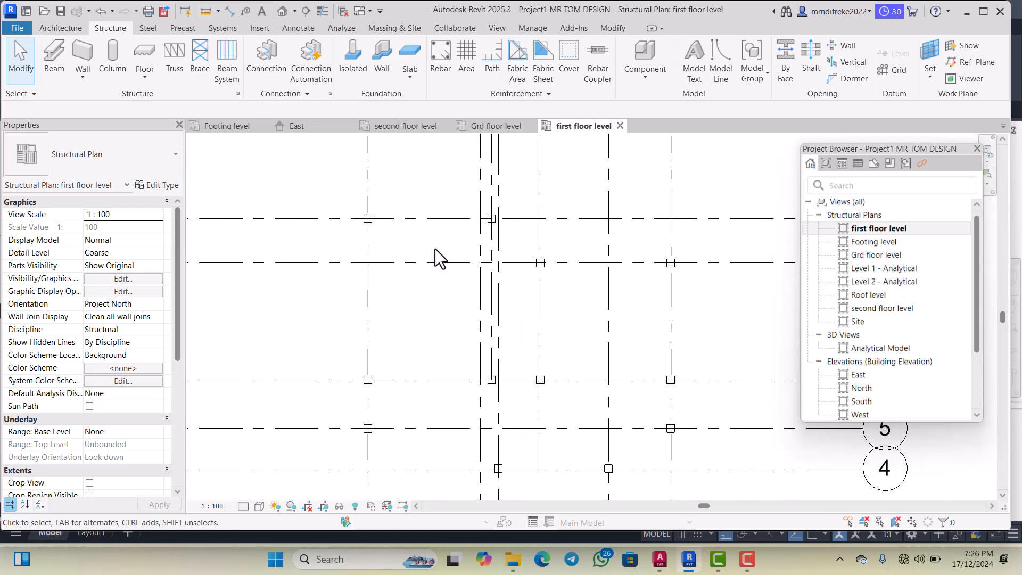
scroll(393, 239, "up", 2)
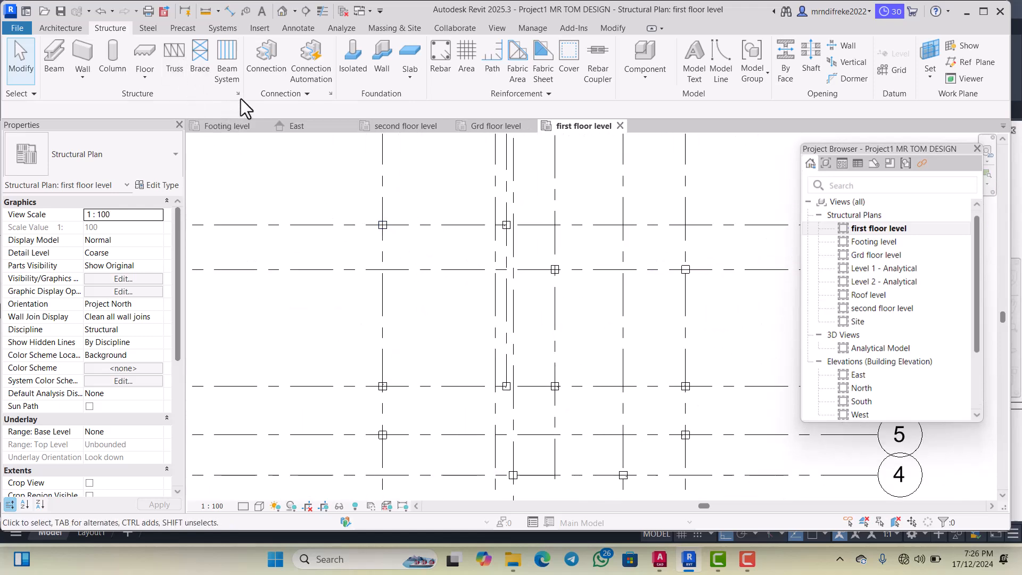
Place 225 x 225 columns up to the second floor level on grid 8, at grid A and at the middle of the three close grids
left_click(116, 75)
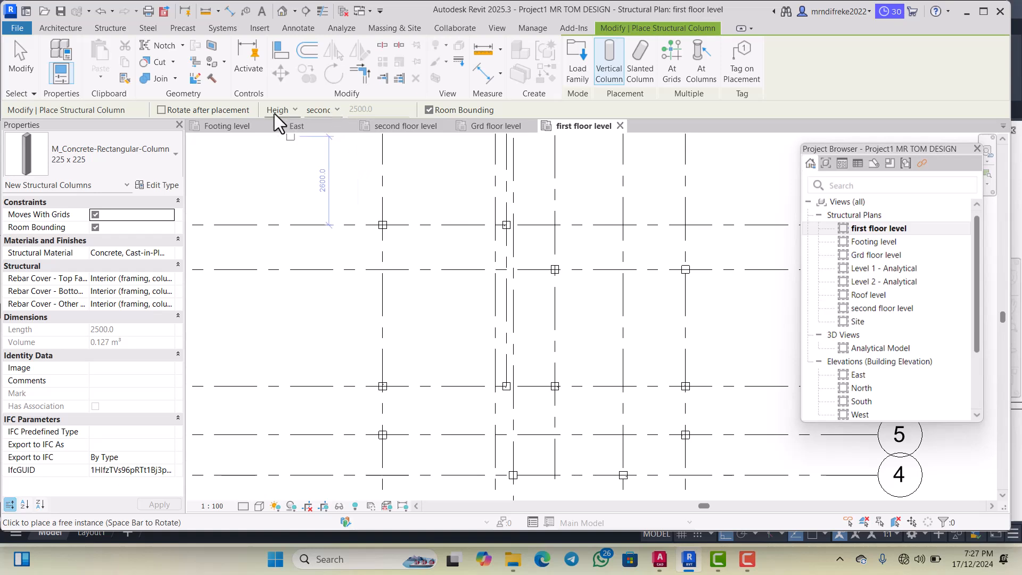
scroll(383, 226, "up", 5)
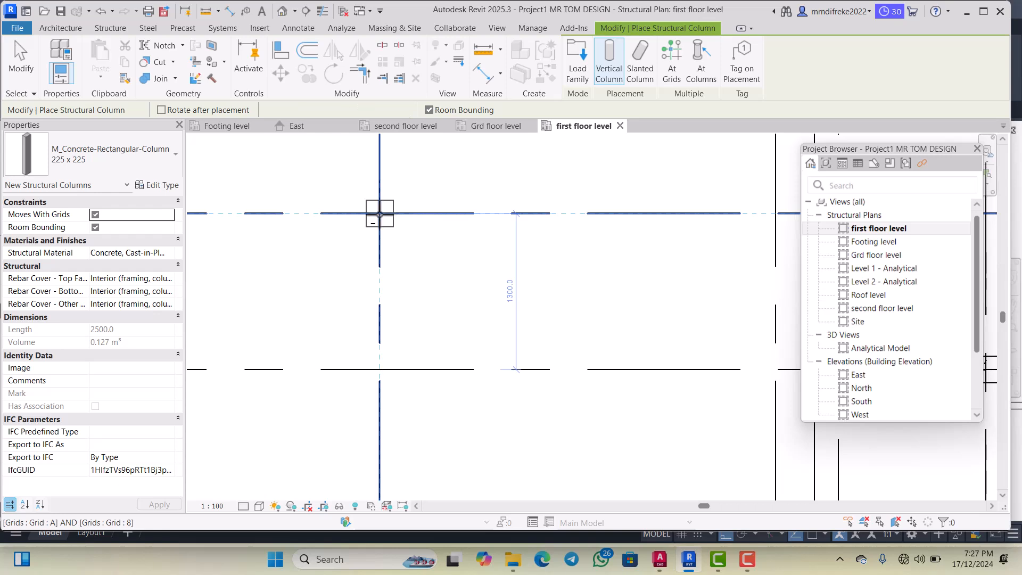
left_click(379, 214)
scroll(377, 243, "down", 5)
scroll(575, 232, "up", 6)
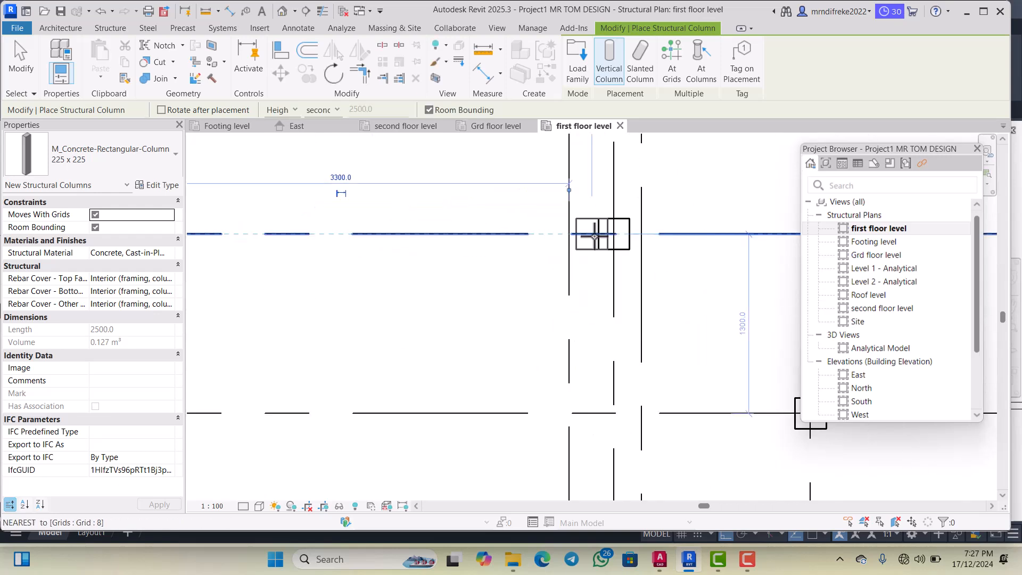
scroll(595, 234, "up", 2)
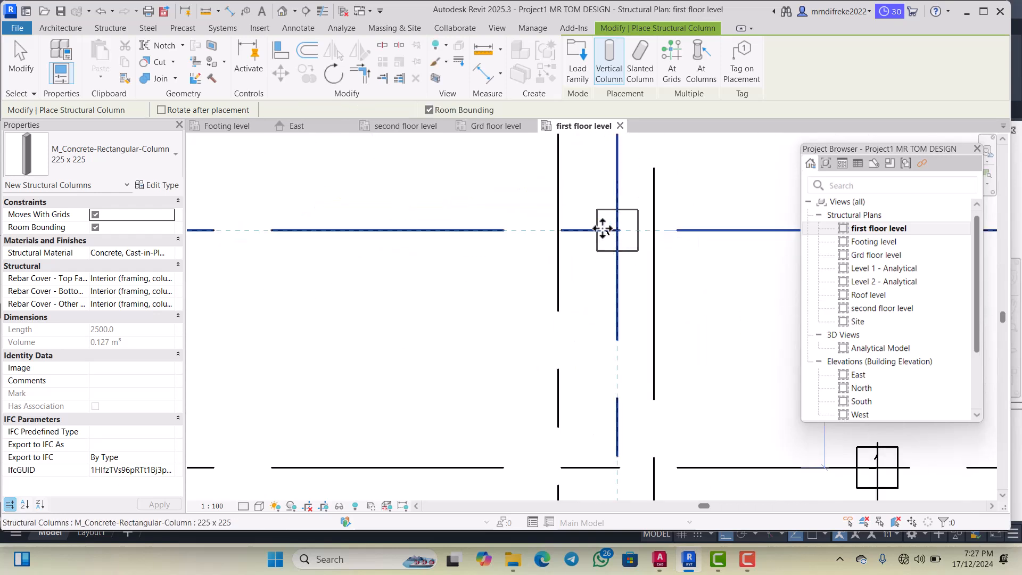
left_click(603, 229)
scroll(585, 229, "down", 4)
scroll(491, 255, "up", 1)
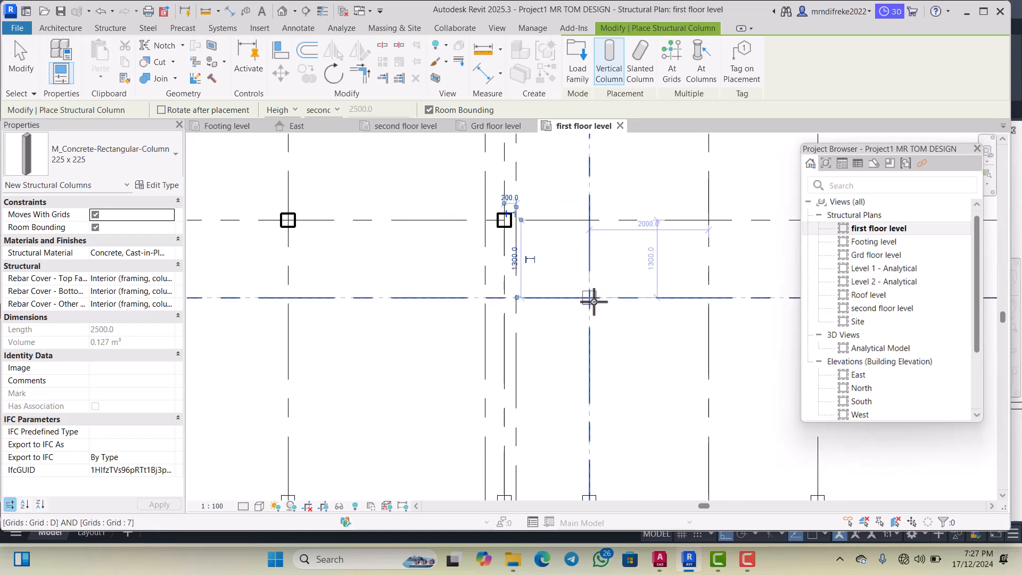
Place 225 x 225 columns up to the second floor level on grid 7, at grids D and F
scroll(593, 300, "up", 3)
left_click(586, 290)
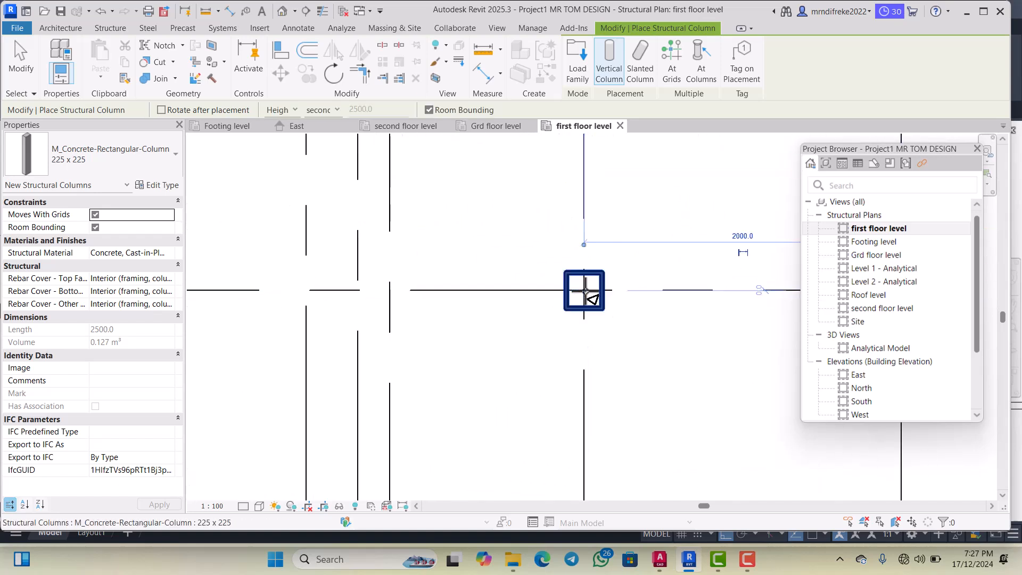
scroll(468, 282, "down", 3)
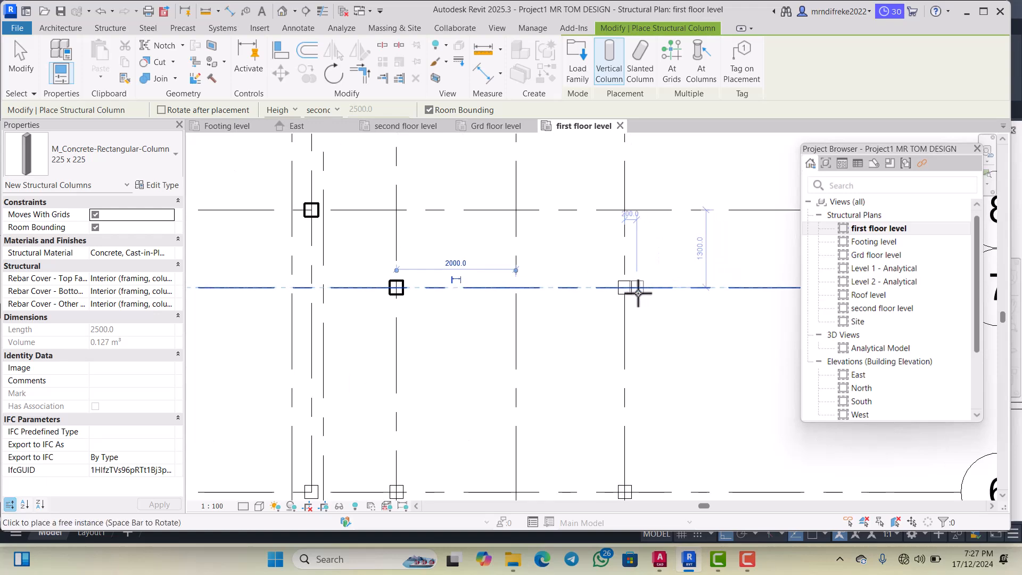
scroll(633, 287, "up", 4)
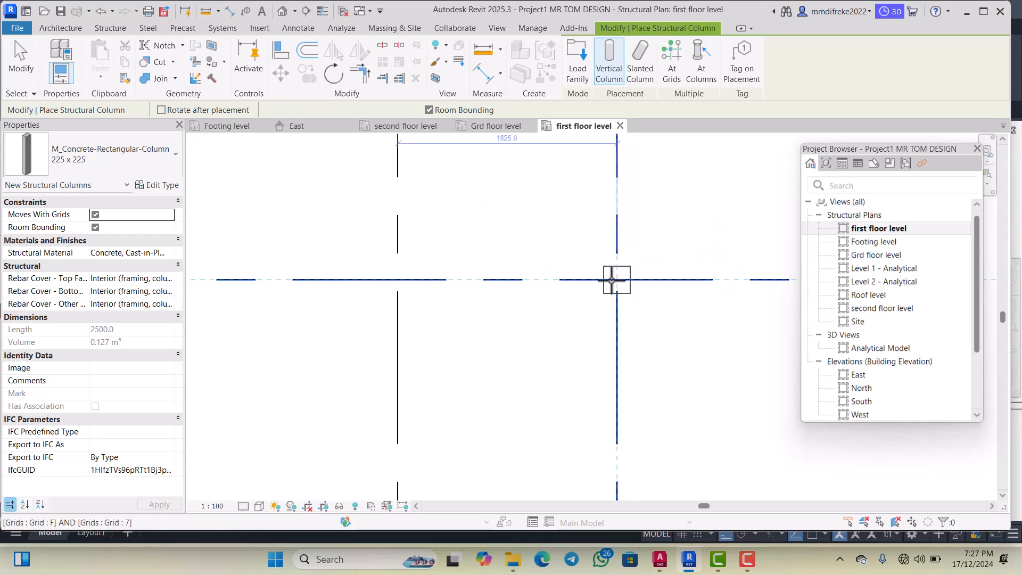
scroll(612, 280, "down", 4)
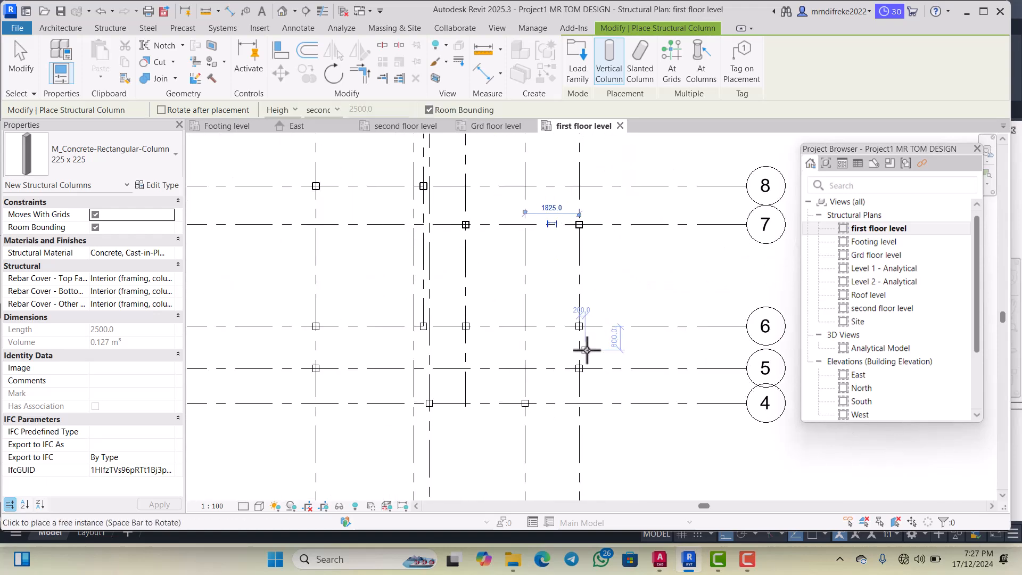
Place 225 x 225 columns on grid 6 over the existing outlines at grids F, D, C and A
scroll(586, 327, "up", 3)
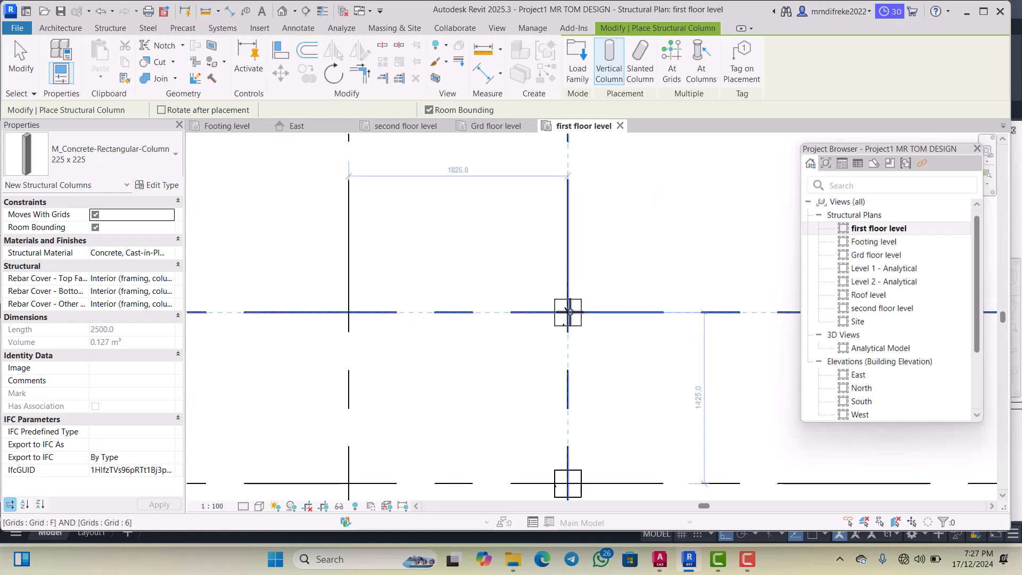
scroll(567, 311, "down", 3)
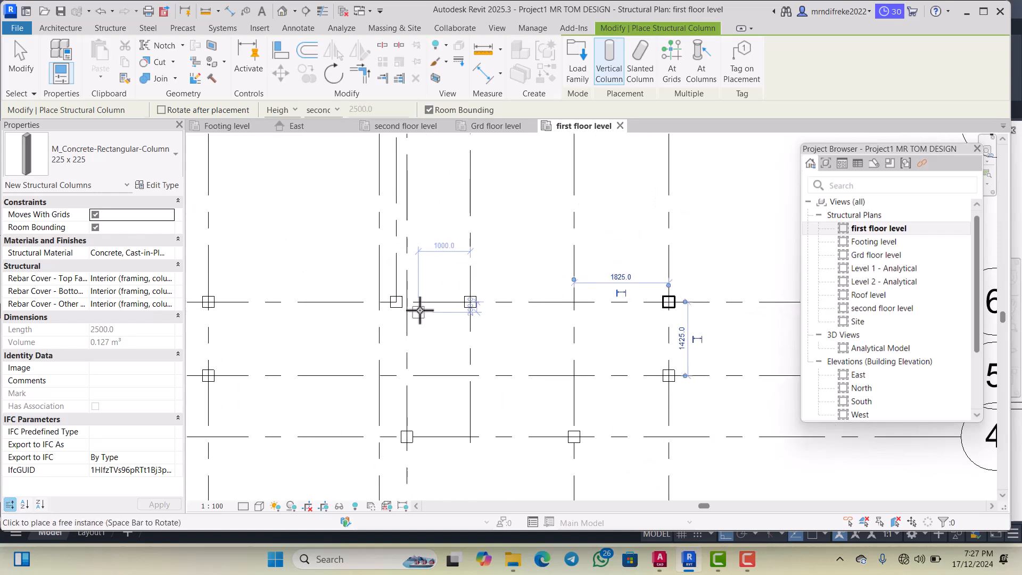
scroll(501, 303, "up", 5)
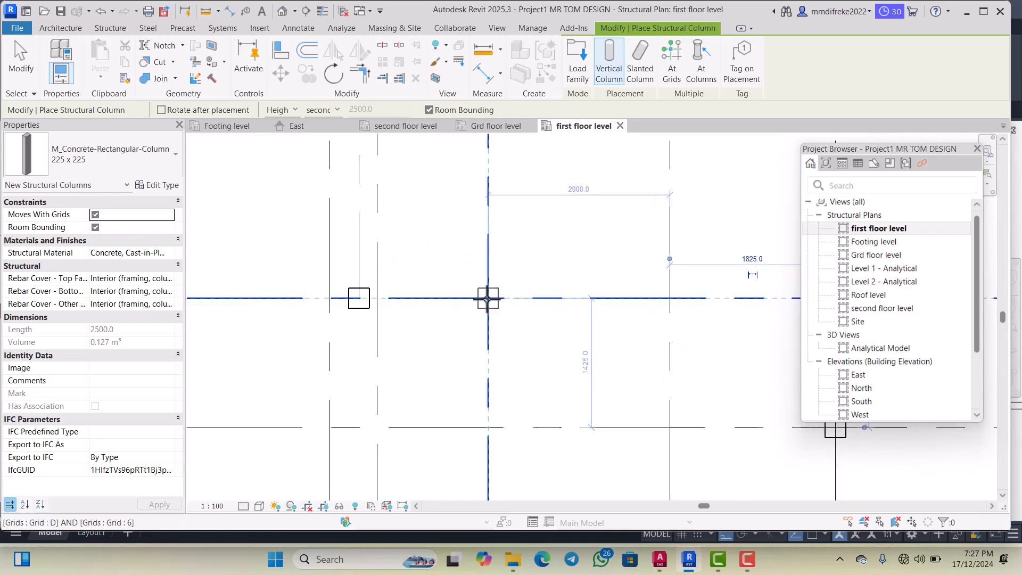
left_click(519, 294)
scroll(523, 295, "down", 7)
scroll(425, 298, "up", 7)
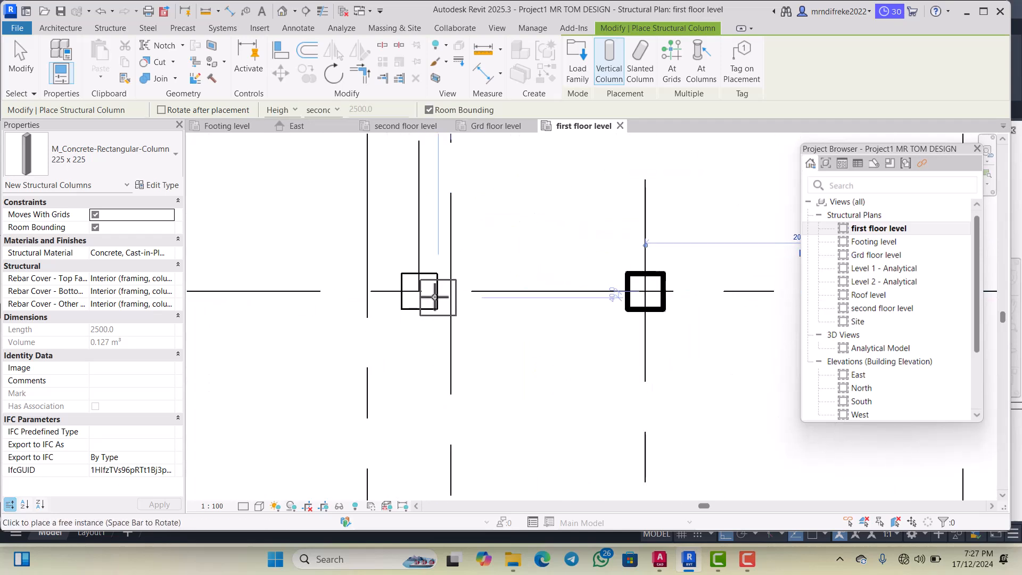
scroll(527, 287, "down", 6)
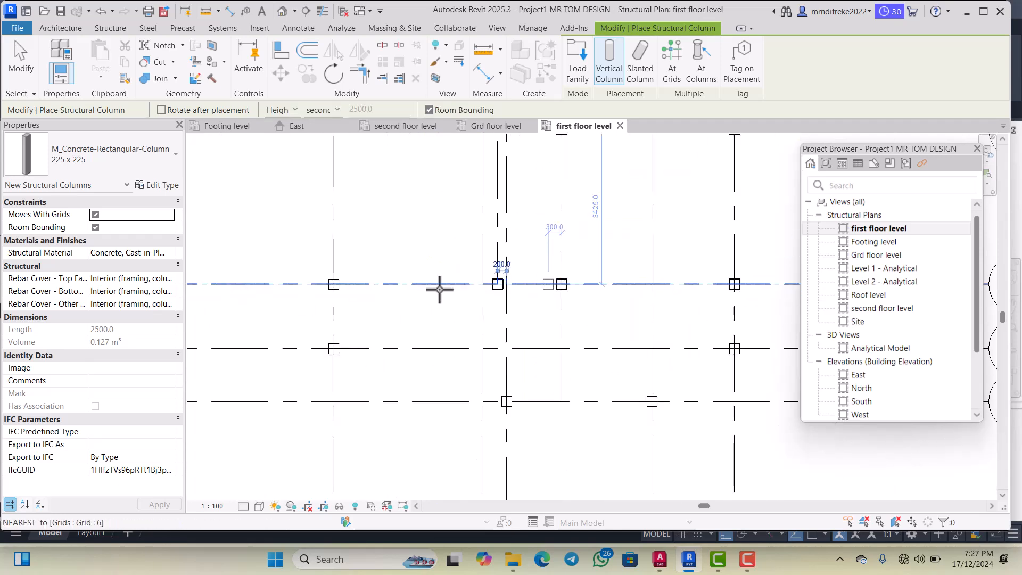
scroll(378, 292, "up", 4)
scroll(397, 283, "up", 3)
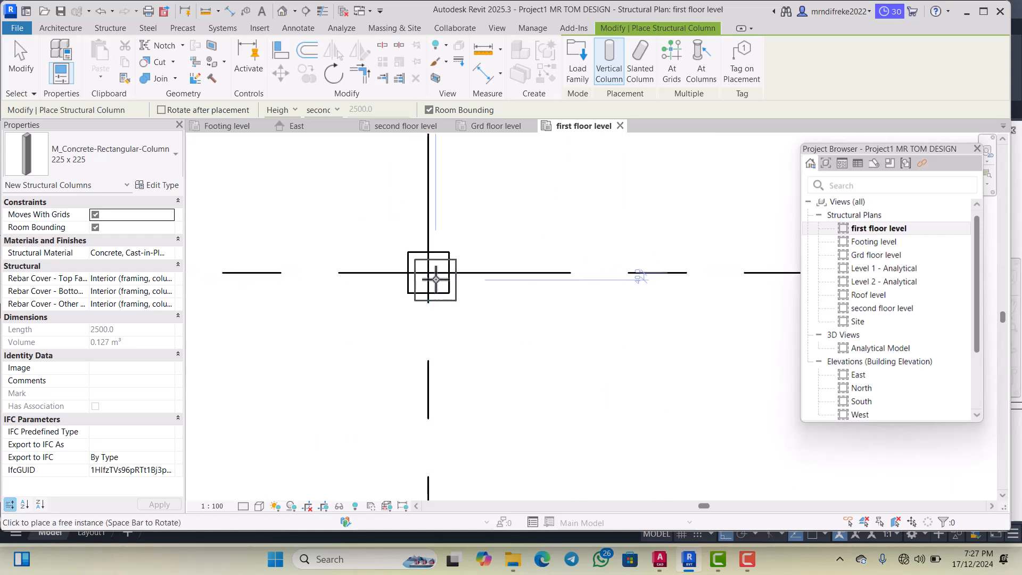
scroll(444, 237, "down", 6)
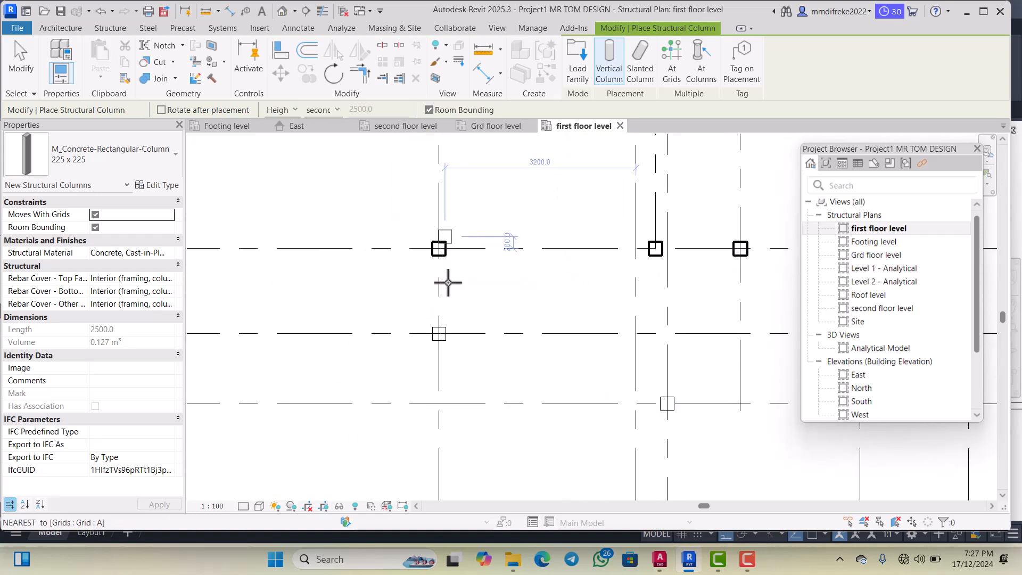
Place a 225 x 225 column at the intersection of grids A and 5
scroll(439, 324, "up", 6)
scroll(437, 300, "up", 2)
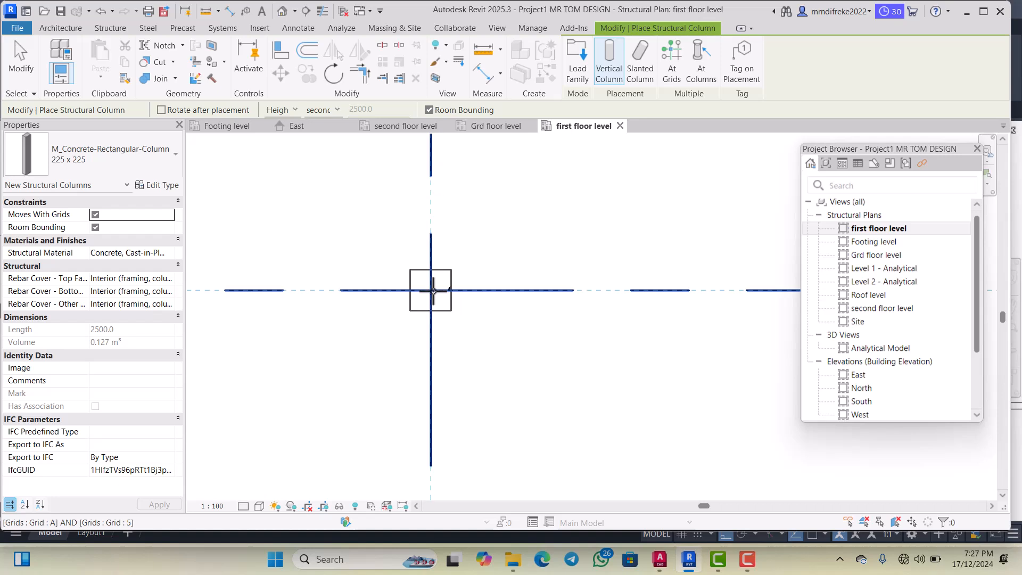
left_click(432, 290)
scroll(442, 291, "down", 3)
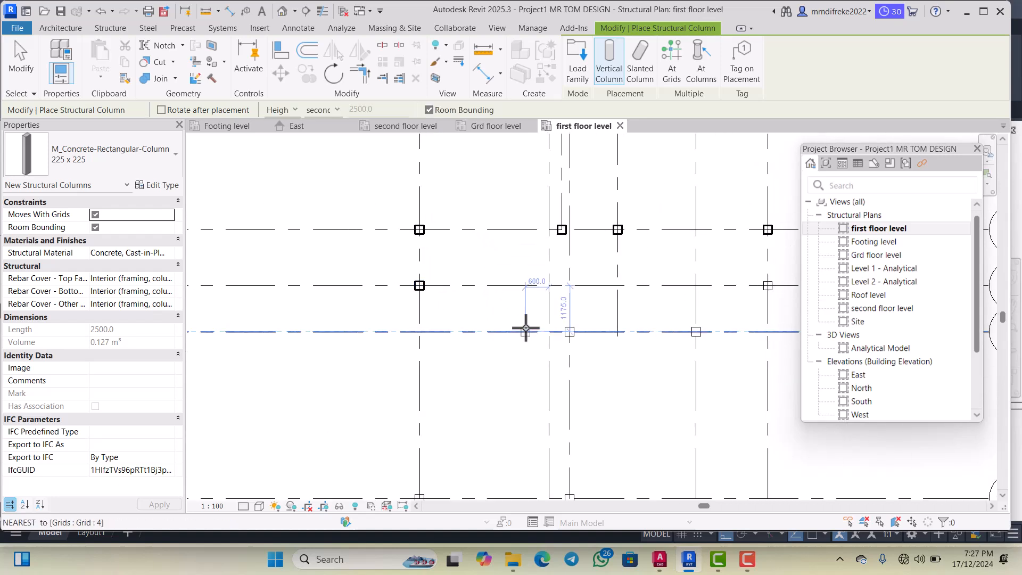
Place 225 x 225 columns on grid 4, at grids C' and E
scroll(570, 328, "up", 4)
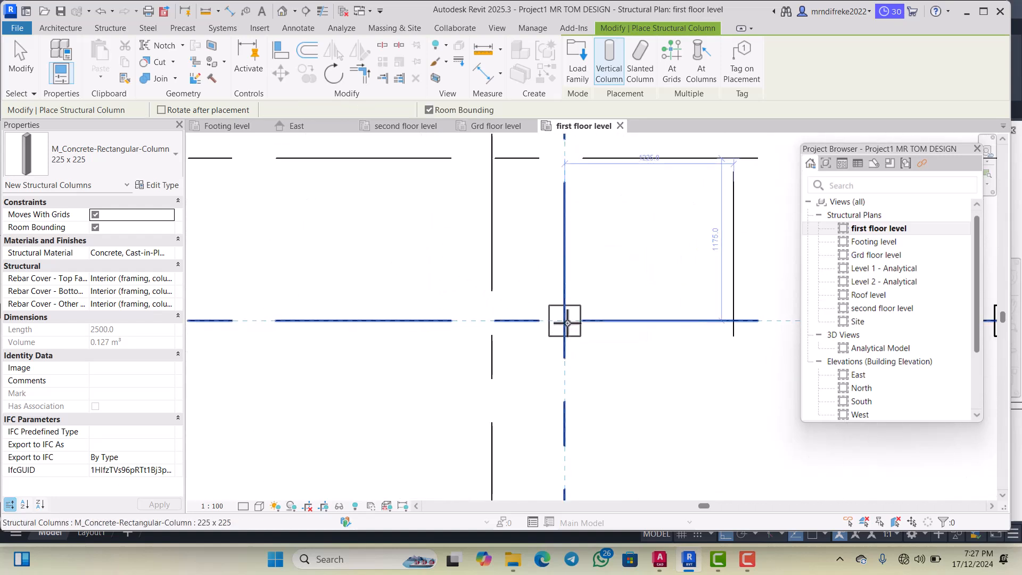
left_click(565, 321)
scroll(436, 320, "down", 3)
scroll(585, 322, "up", 2)
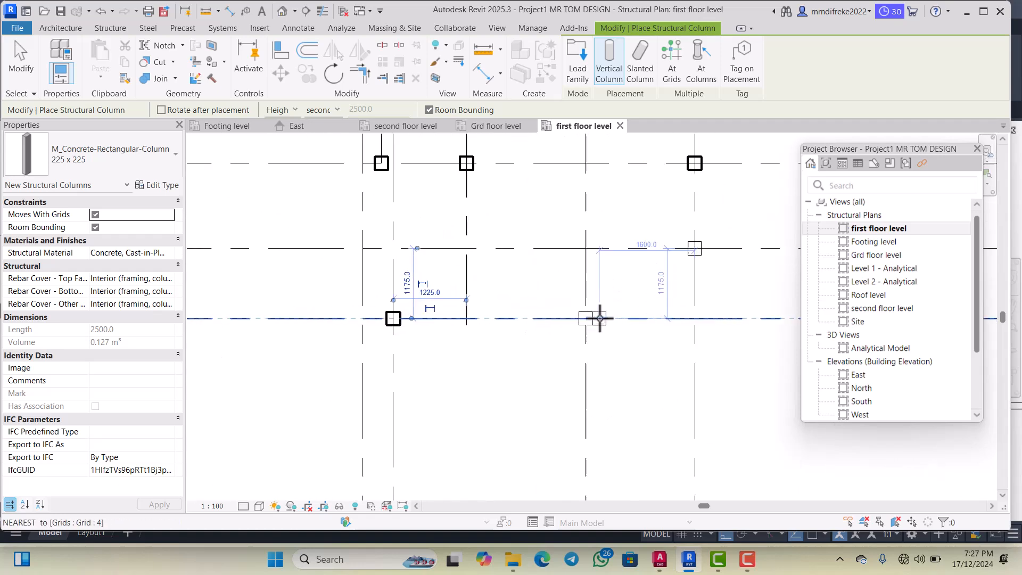
scroll(600, 318, "up", 2)
left_click(585, 315)
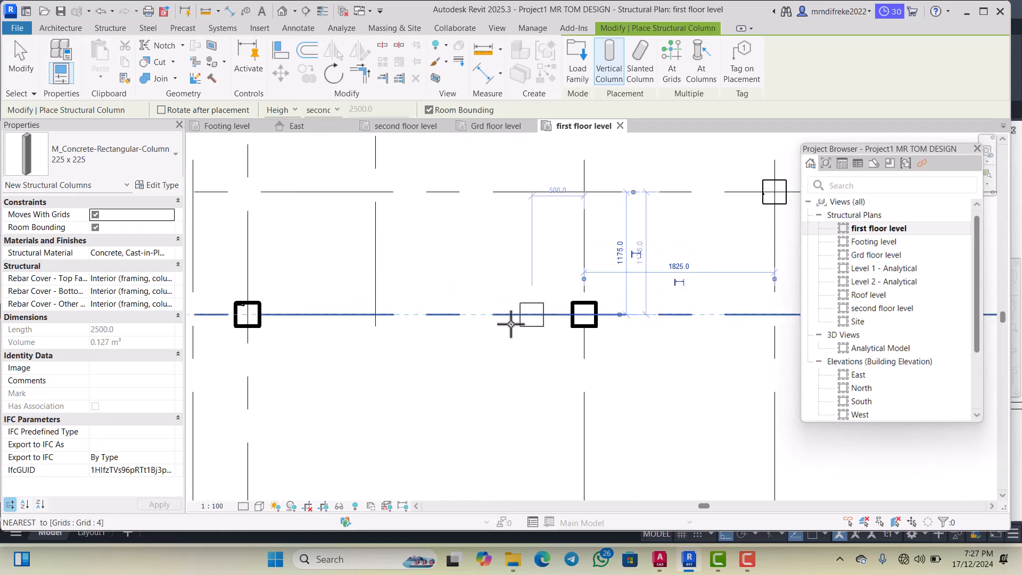
Place a 225 x 225 column at the intersection of grids F and 5
scroll(481, 330, "down", 3)
scroll(598, 279, "up", 2)
scroll(599, 274, "up", 2)
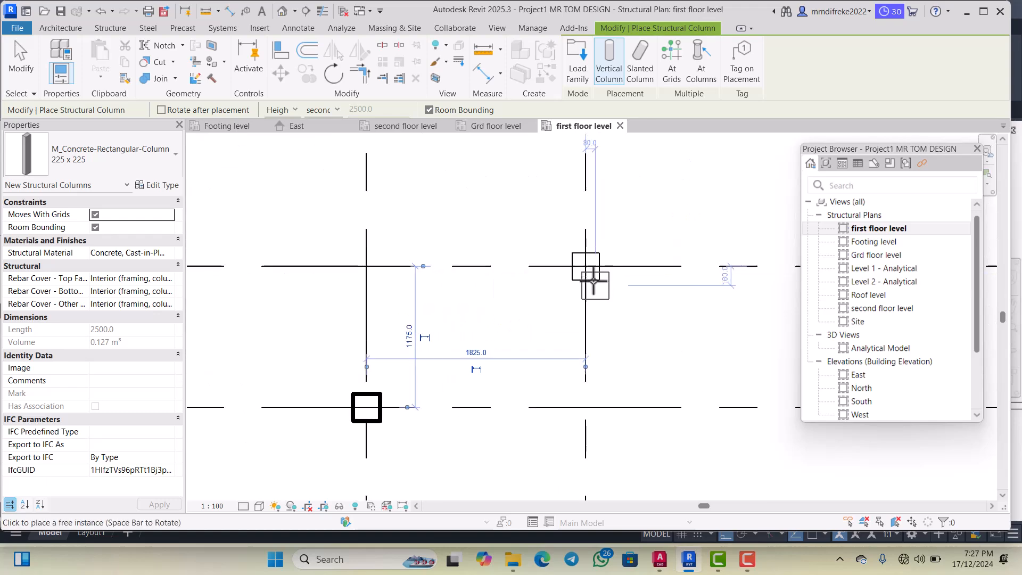
left_click(585, 267)
scroll(573, 263, "down", 1)
scroll(573, 263, "down", 4)
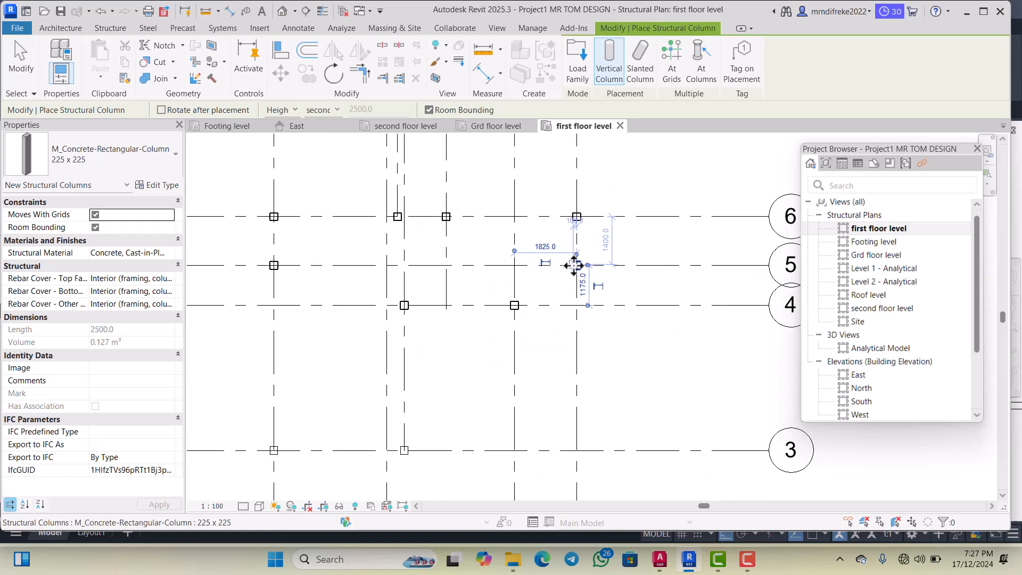
Place a 225 x 225 column at the intersection of grids E and 2
scroll(577, 353, "up", 2)
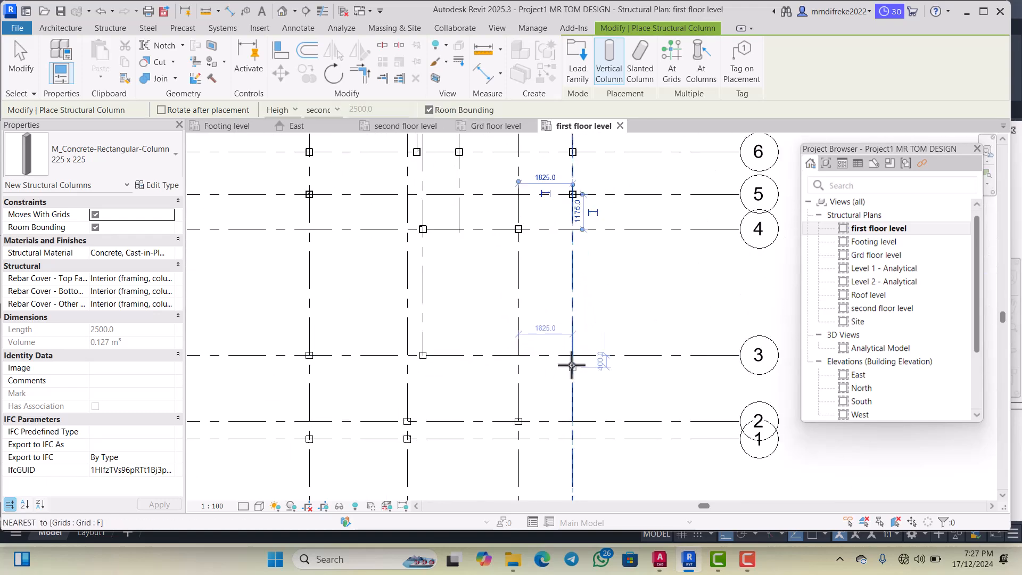
scroll(582, 314, "down", 2)
scroll(582, 319, "down", 2)
scroll(584, 359, "up", 3)
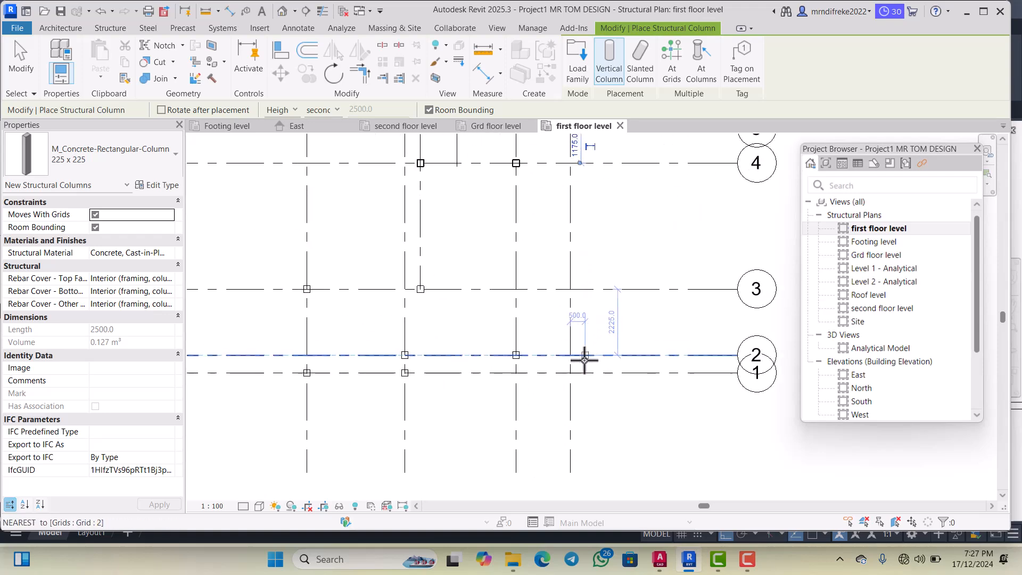
scroll(515, 355, "up", 3)
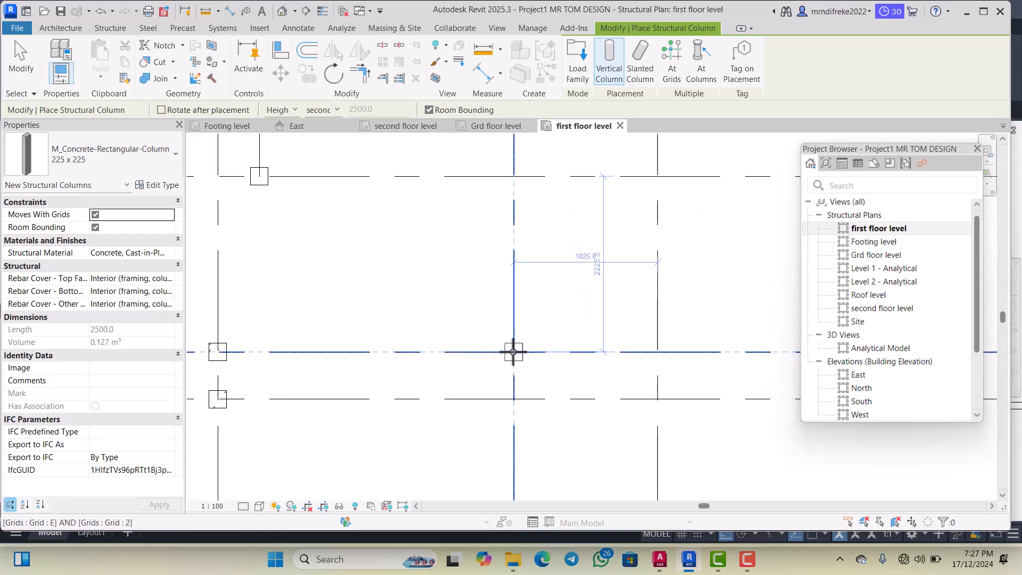
left_click(551, 344)
scroll(556, 347, "down", 3)
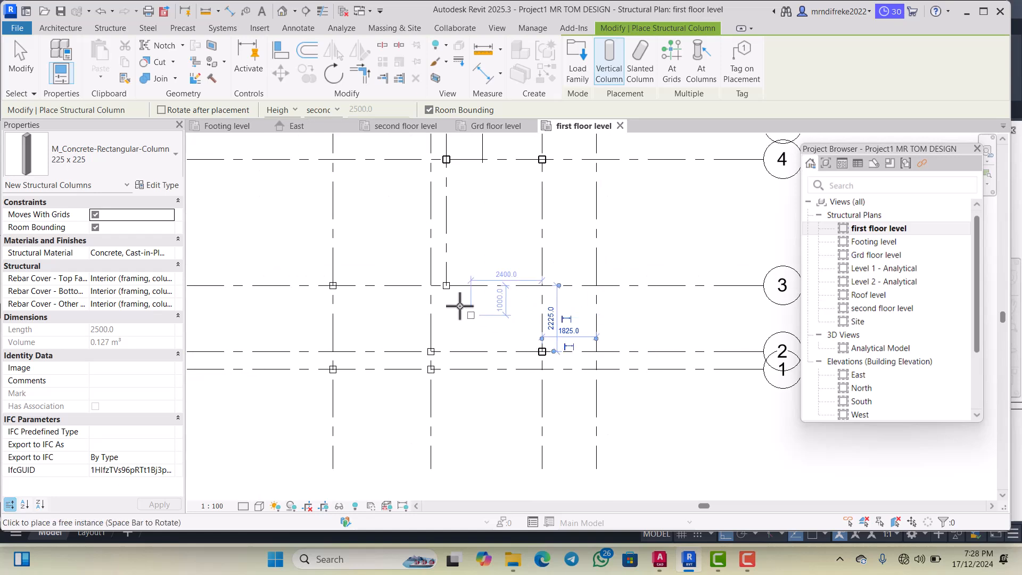
Place 225 x 225 columns on grid 3, at grids C' and A
scroll(455, 301, "up", 2)
scroll(441, 275, "up", 3)
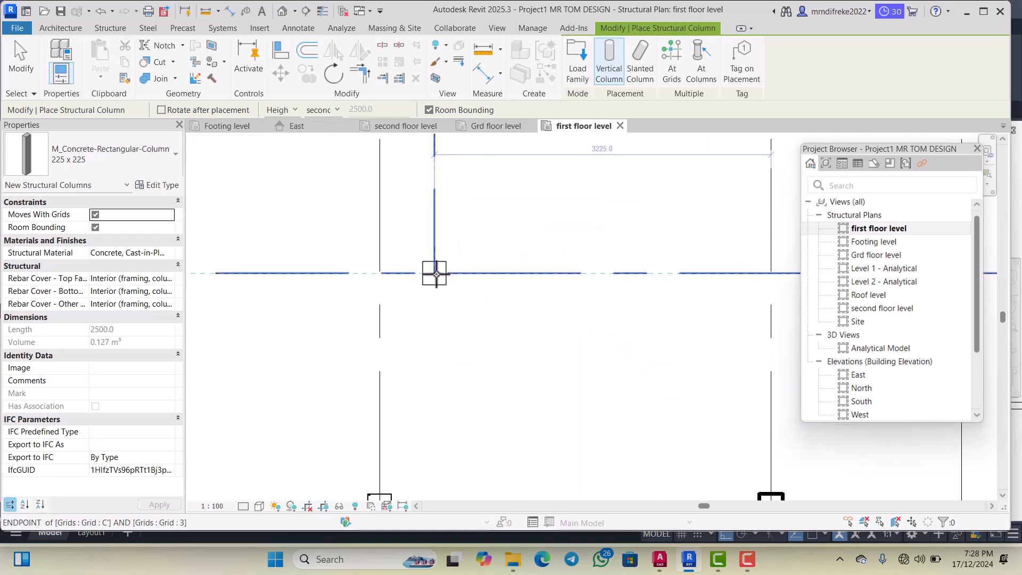
scroll(435, 274, "down", 5)
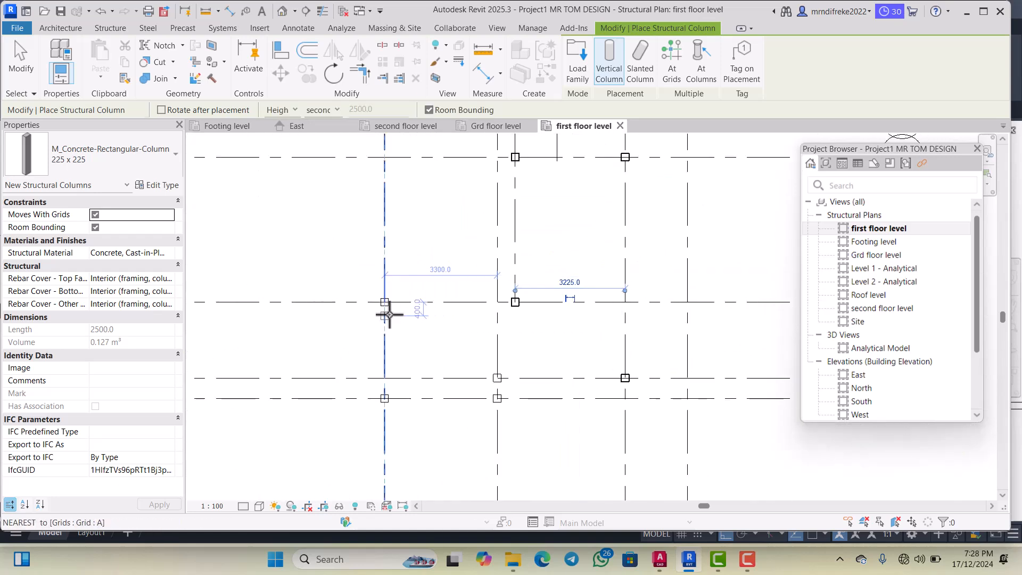
scroll(387, 301, "up", 3)
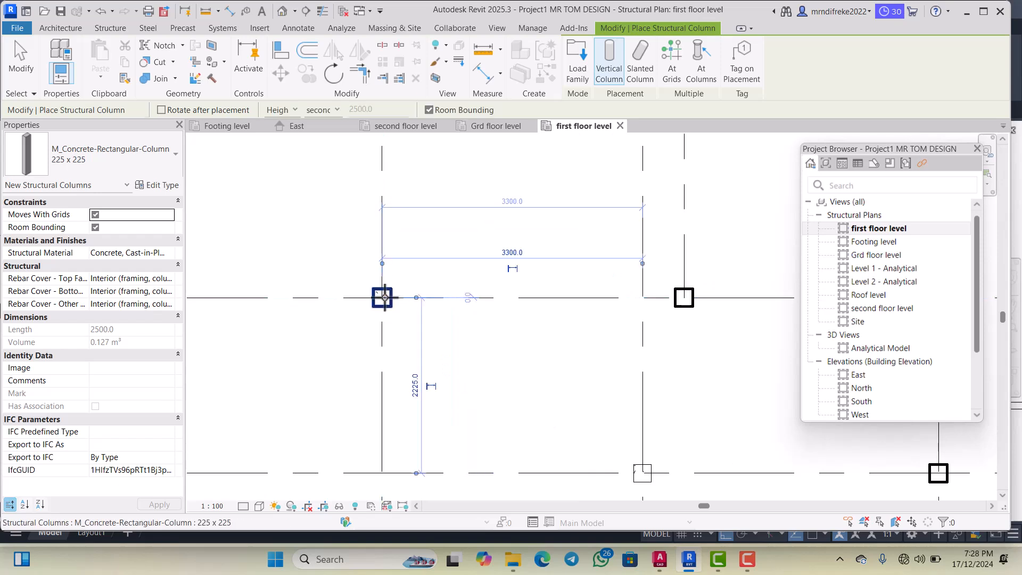
scroll(458, 273, "down", 5)
Place 225 x 225 columns on grid 1 at grids A and B, and on grid 2 at grid B
scroll(439, 361, "up", 6)
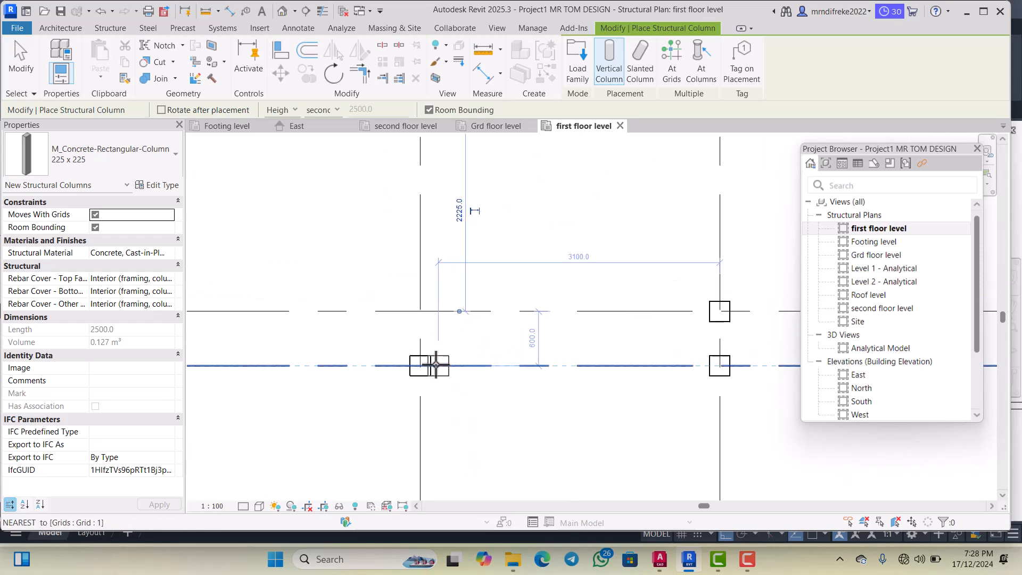
scroll(435, 365, "up", 2)
left_click(413, 366)
scroll(417, 360, "down", 4)
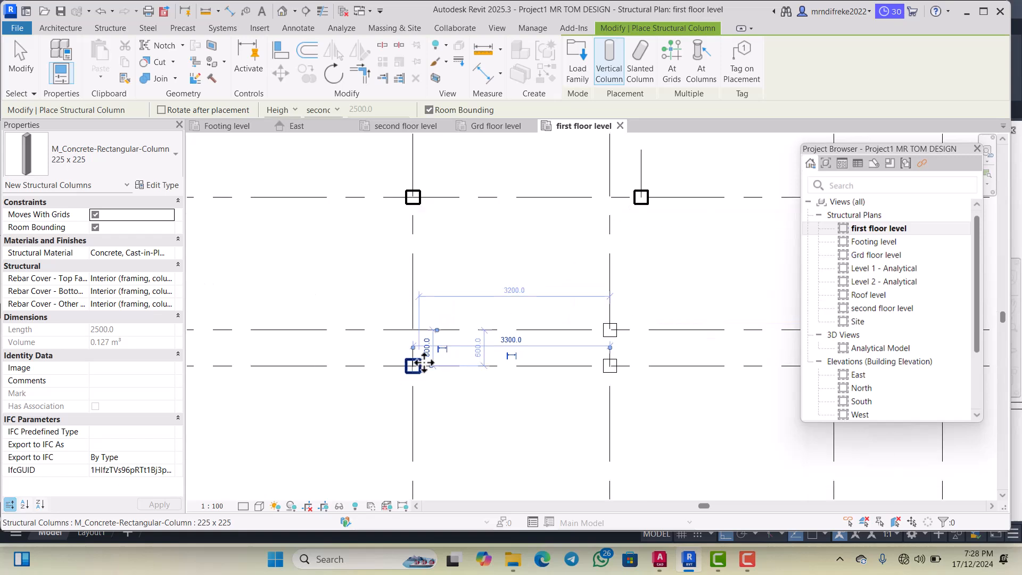
scroll(563, 360, "up", 2)
scroll(566, 369, "up", 1)
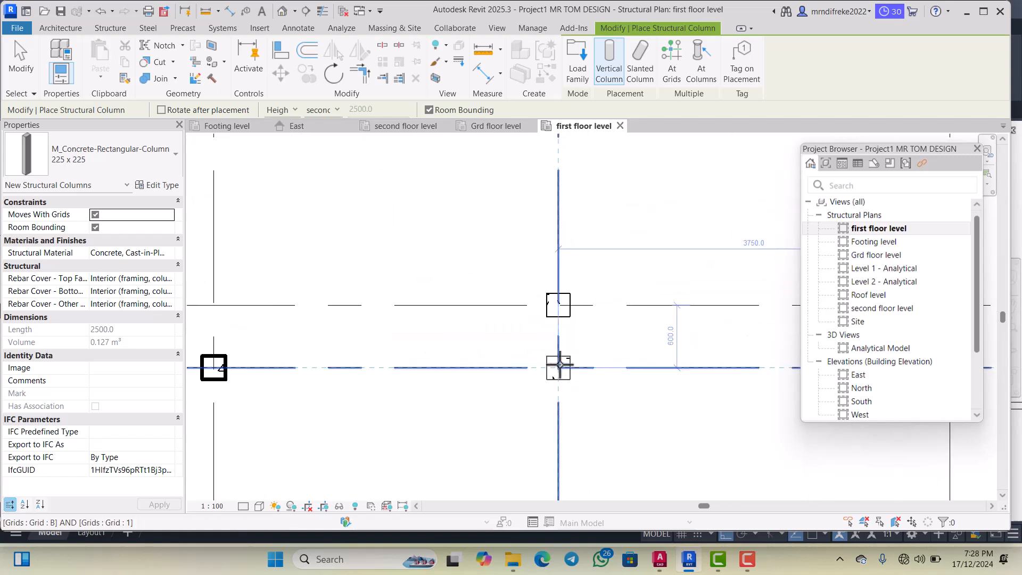
left_click(559, 365)
left_click(560, 302)
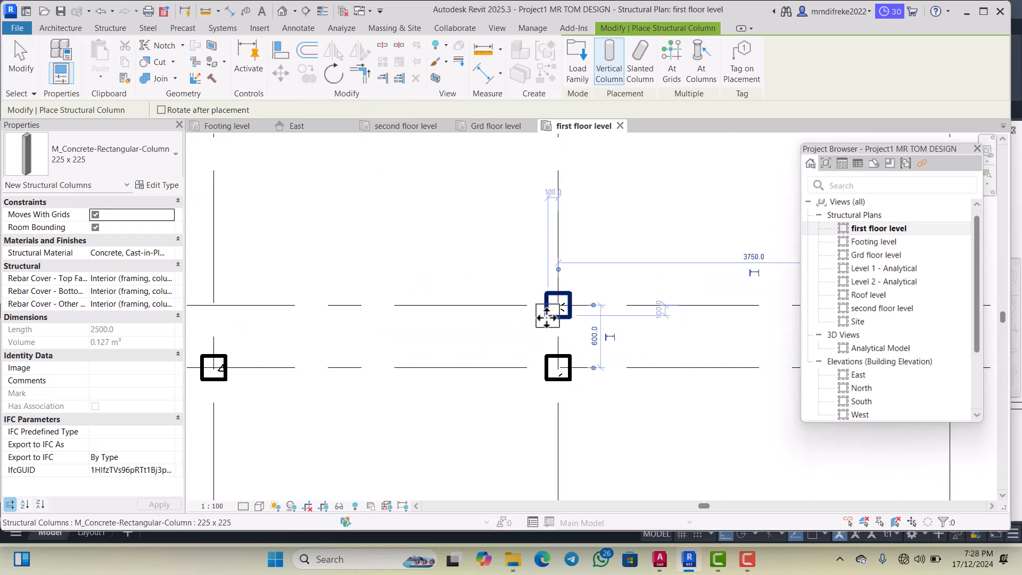
Examine the first floor level plan for column outlines still without a new column, and end column placement
scroll(548, 341, "down", 5)
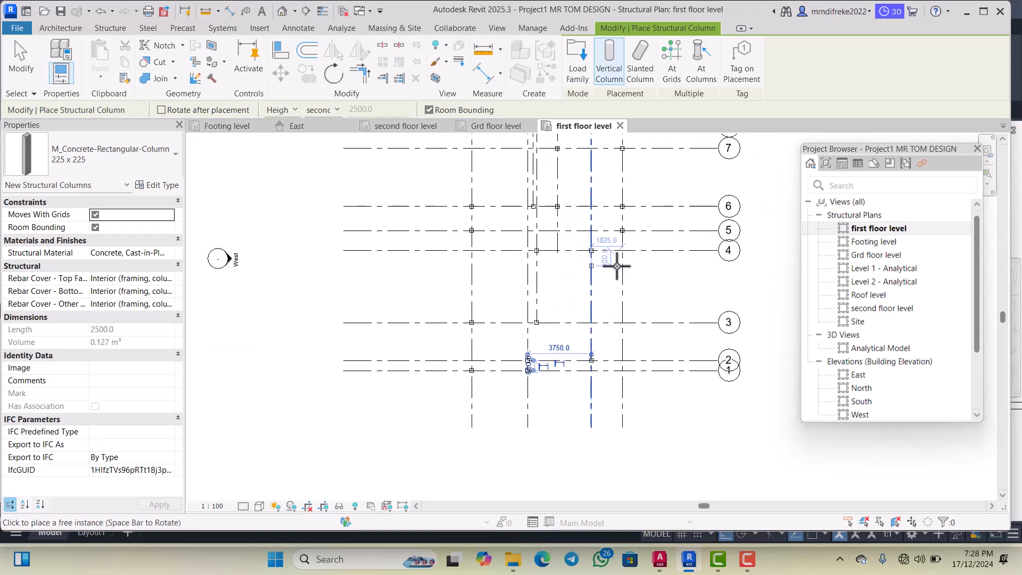
scroll(607, 292, "up", 5)
scroll(602, 290, "down", 5)
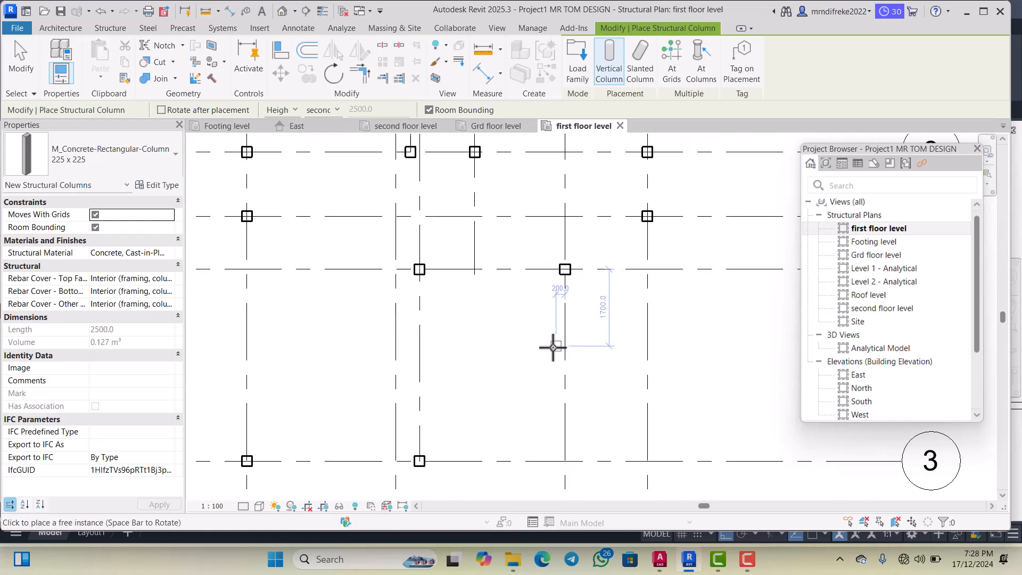
scroll(497, 316, "up", 4)
scroll(549, 308, "down", 4)
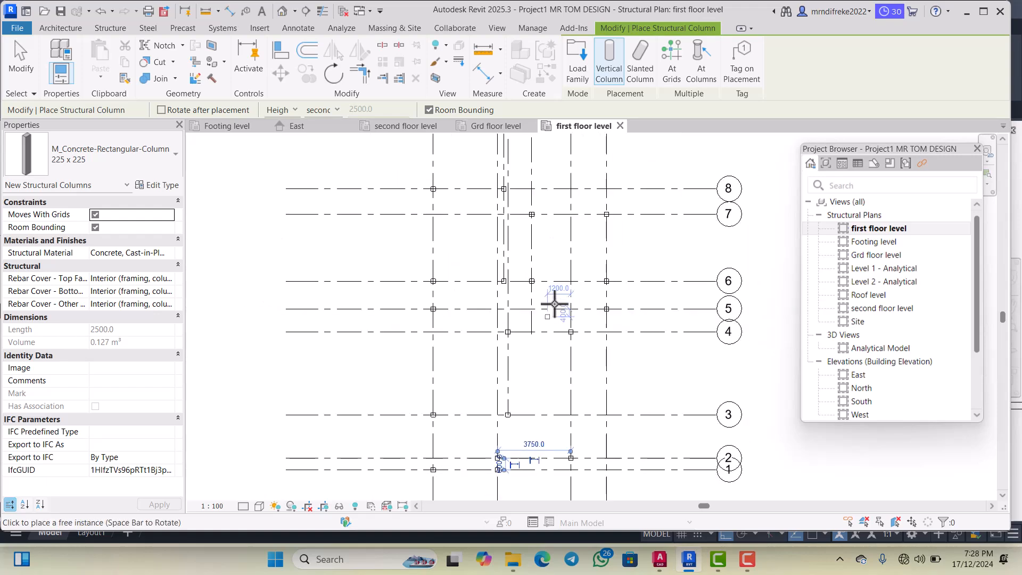
scroll(567, 198, "up", 6)
scroll(513, 298, "down", 4)
scroll(479, 301, "down", 2)
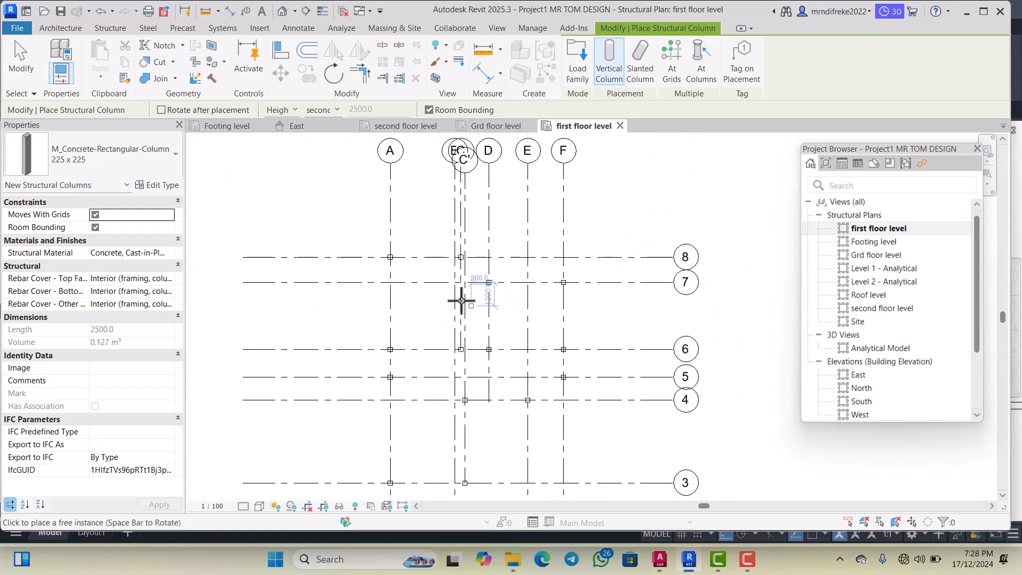
scroll(542, 268, "up", 3)
scroll(522, 288, "down", 2)
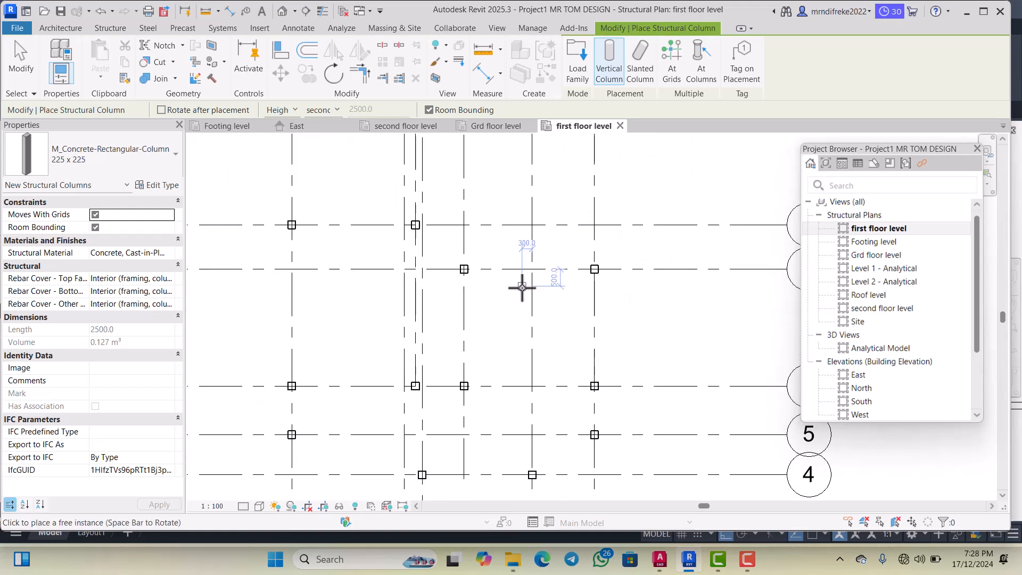
left_click(21, 70)
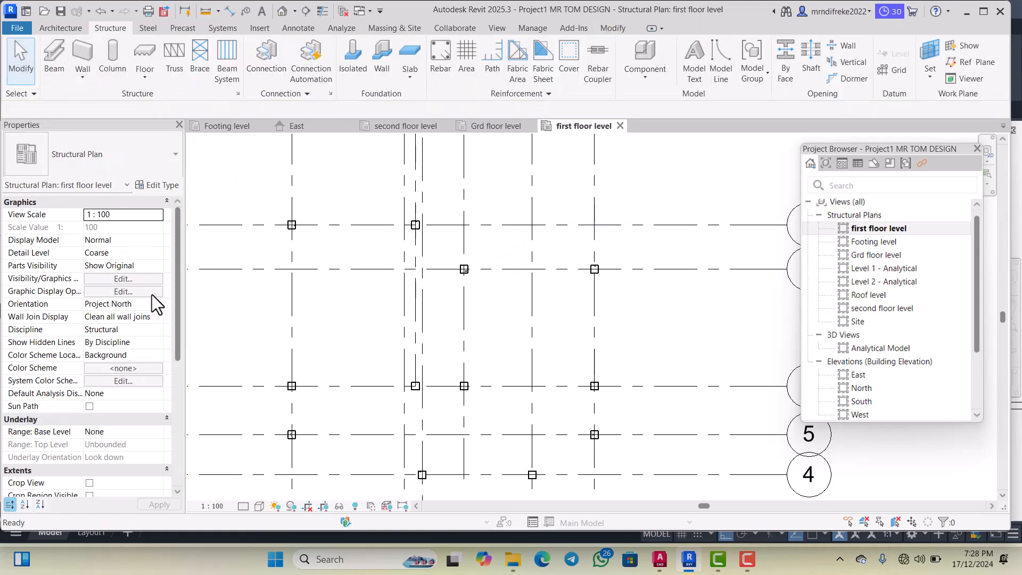
In the first floor level plan's visibility overrides, give structural columns a solid blue foreground fill for their projection/surface pattern
left_click(138, 278)
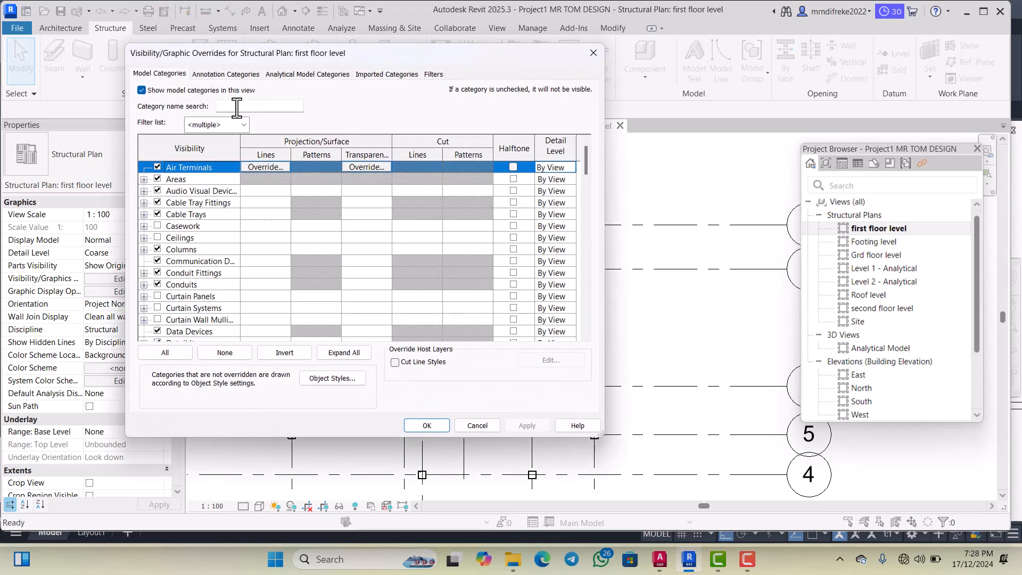
left_click(236, 107)
type("column")
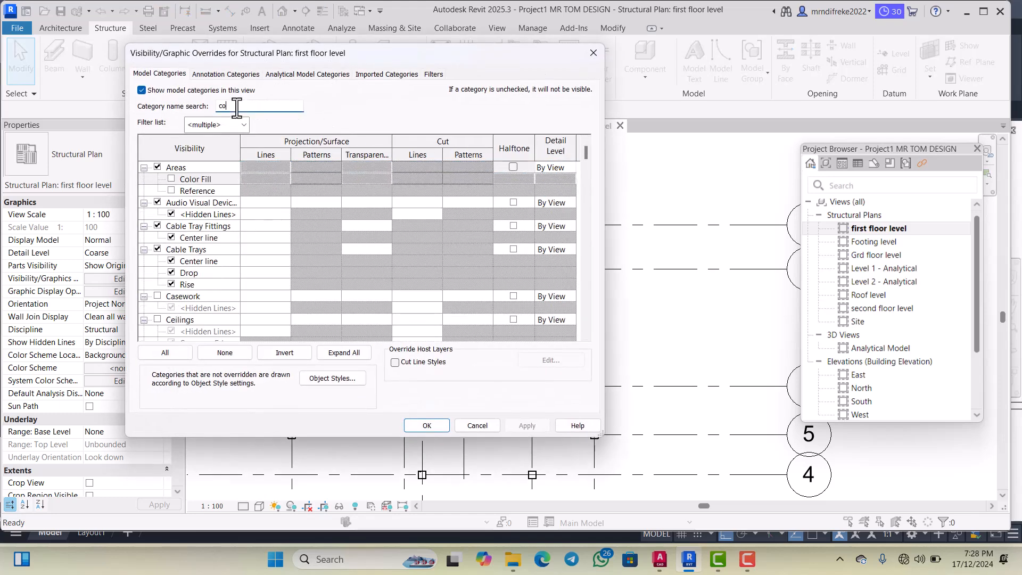
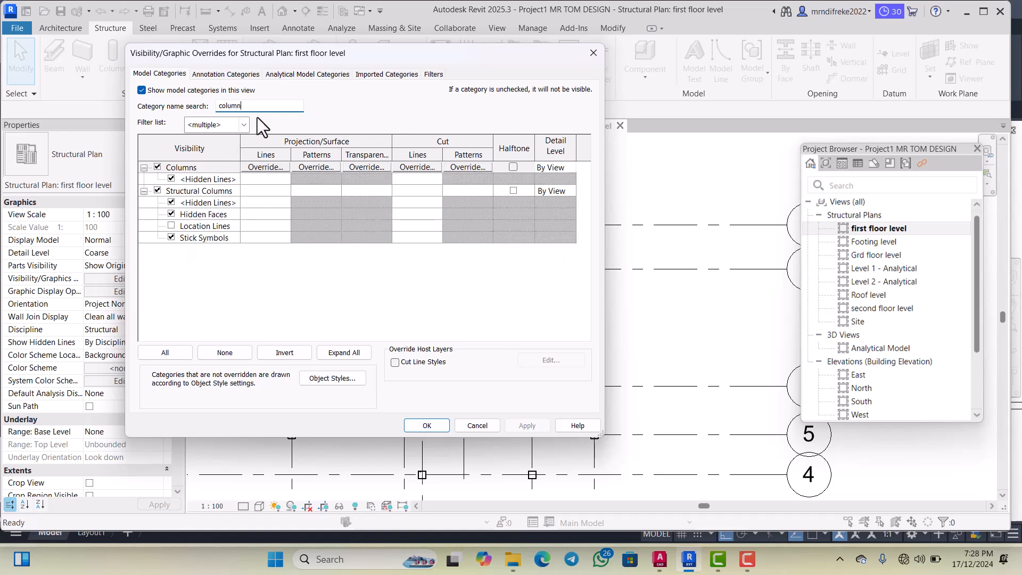
left_click(215, 195)
left_click(307, 190)
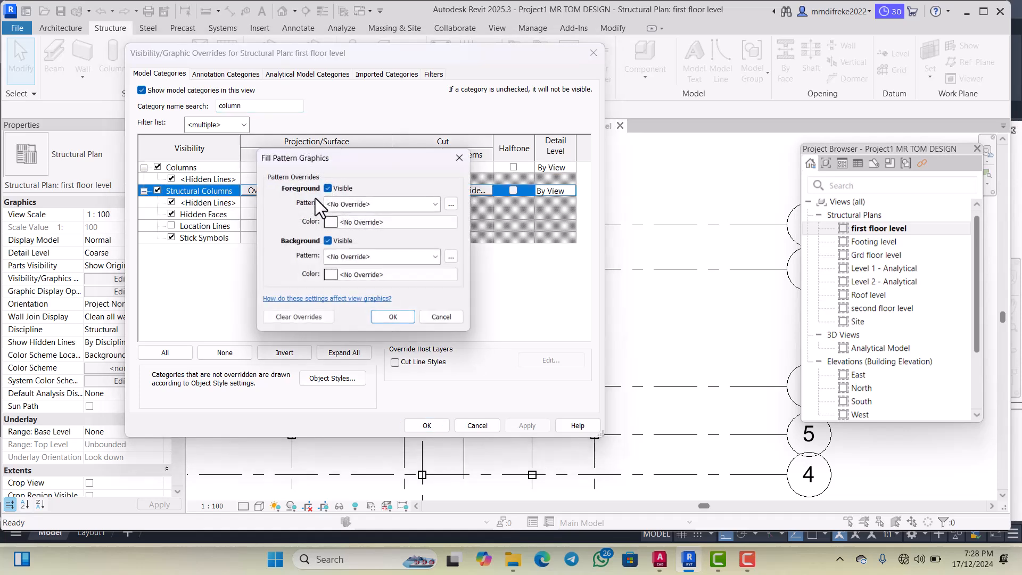
left_click(379, 202)
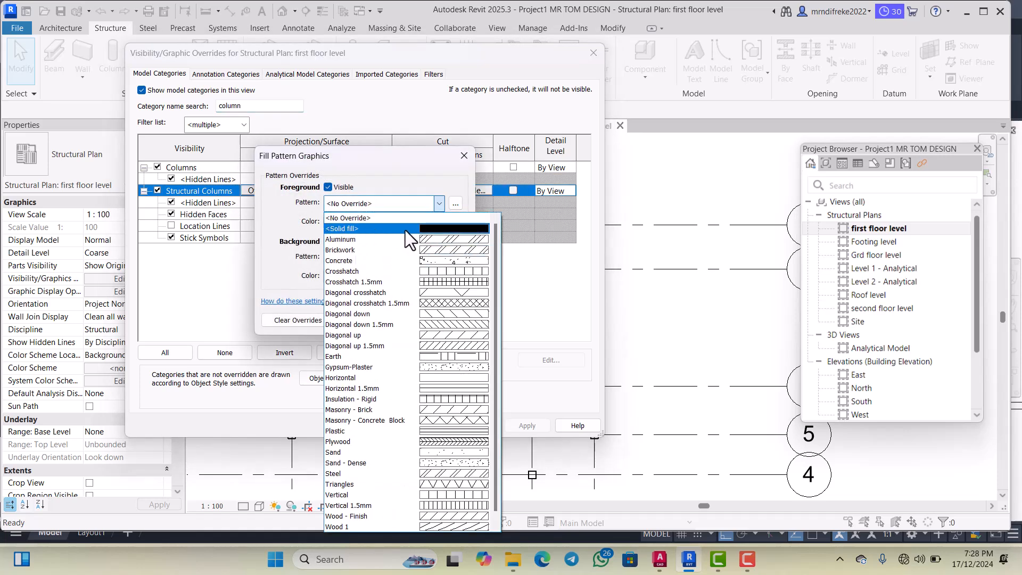
left_click(423, 229)
left_click(374, 223)
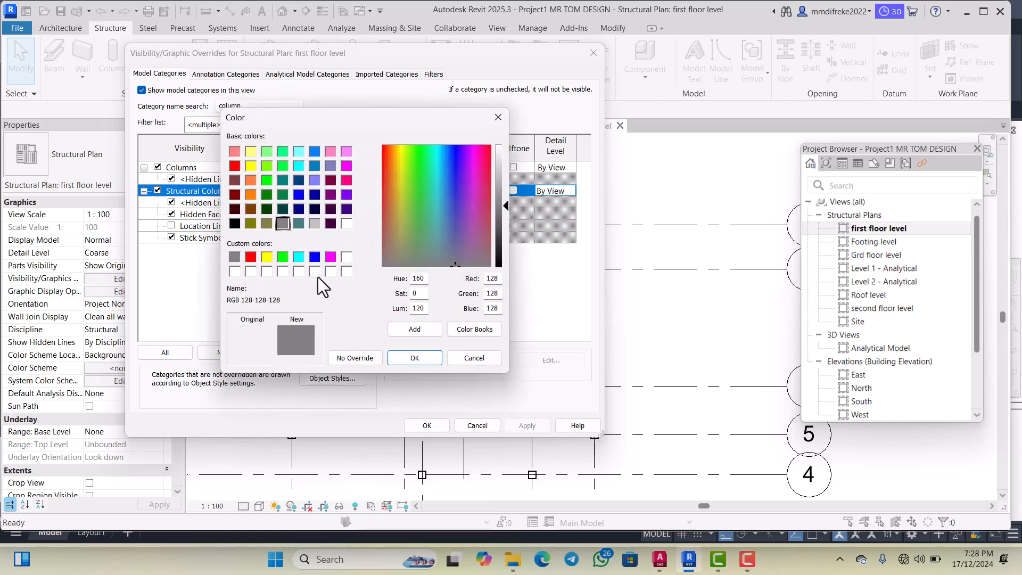
left_click(418, 358)
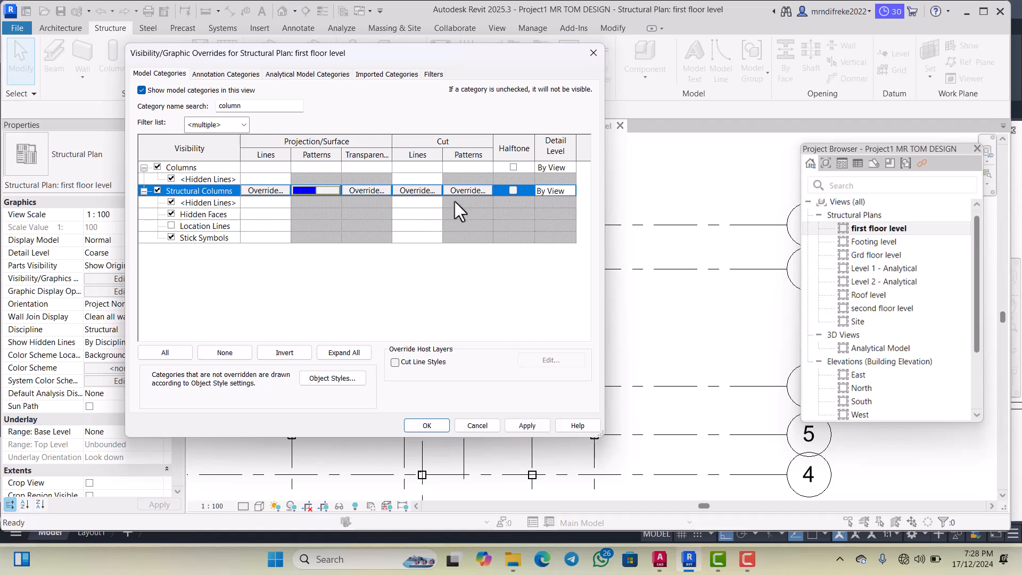
Set the foreground colour of the structural columns' cut pattern to blue and apply the overrides to the first floor level plan
left_click(468, 191)
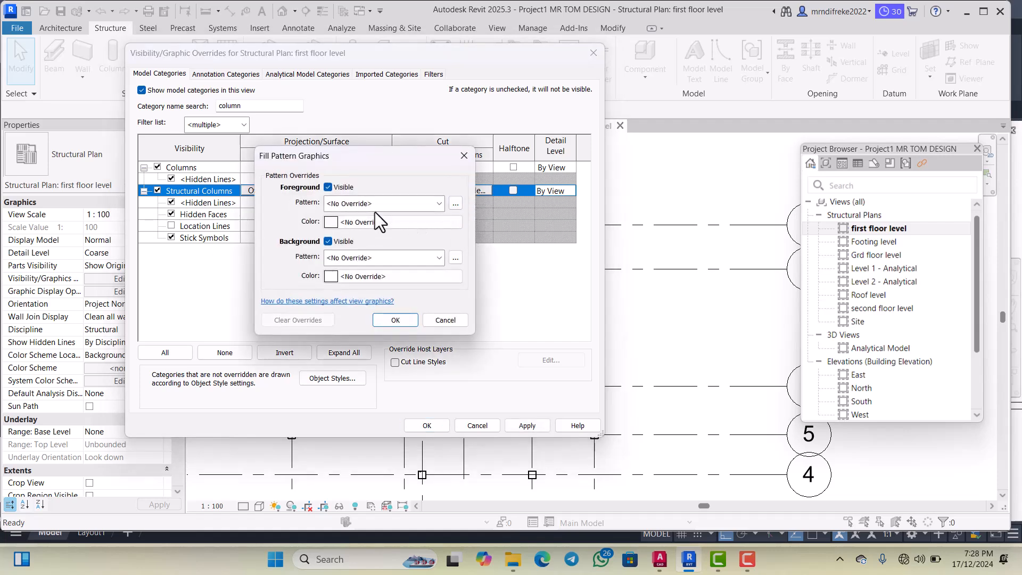
left_click(384, 205)
left_click(377, 218)
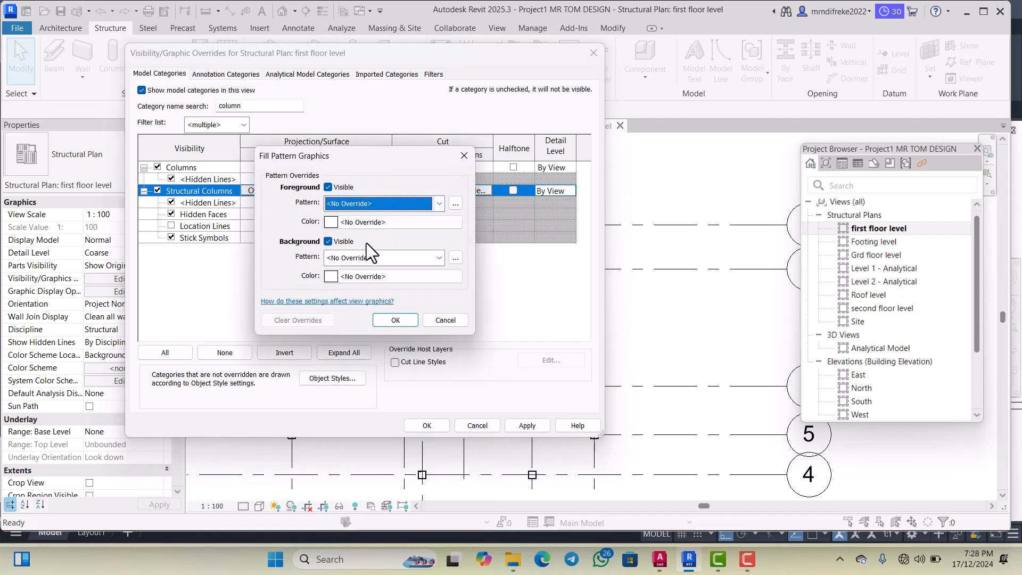
left_click(365, 223)
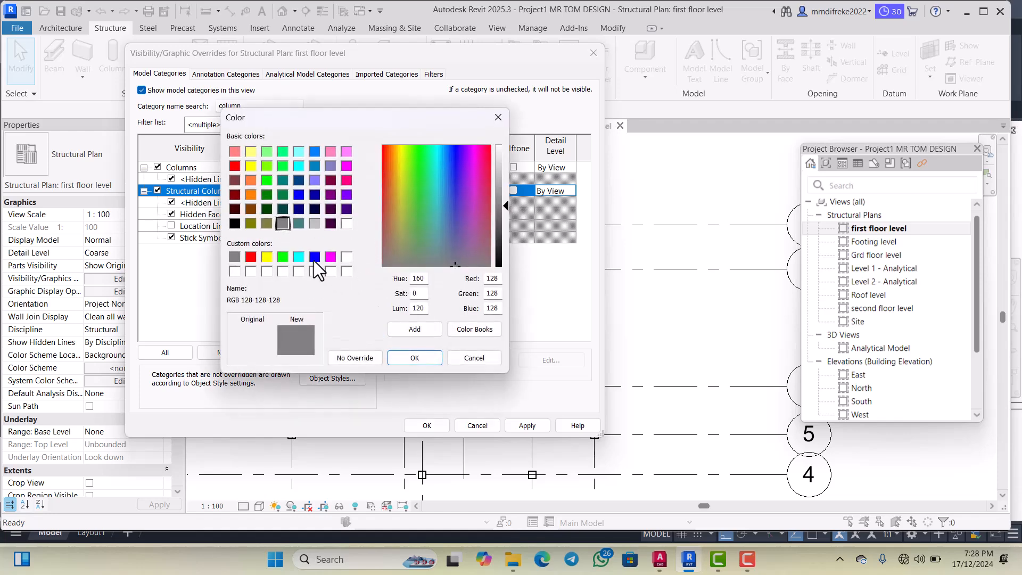
left_click(314, 258)
left_click(409, 359)
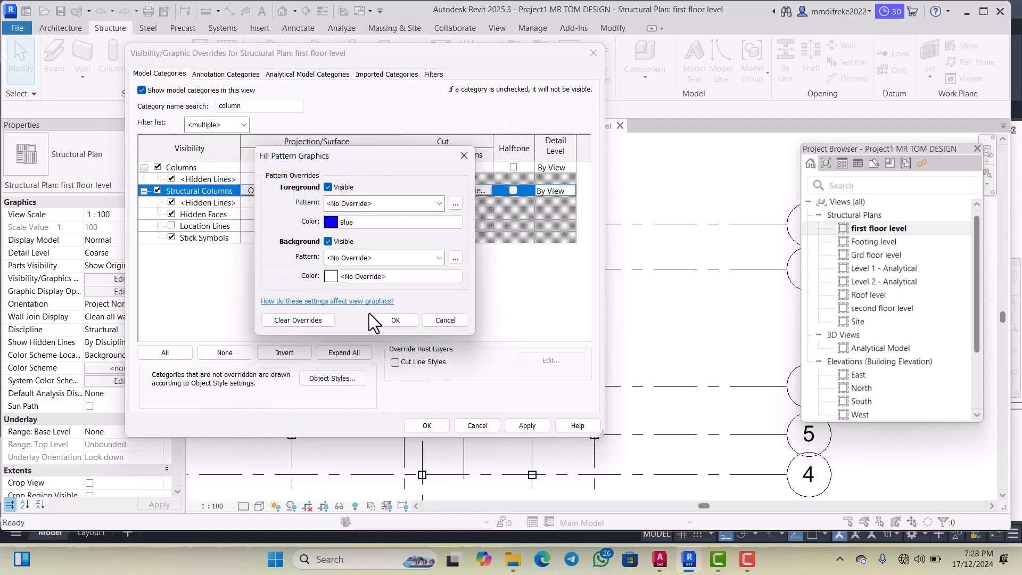
left_click(394, 320)
left_click(519, 424)
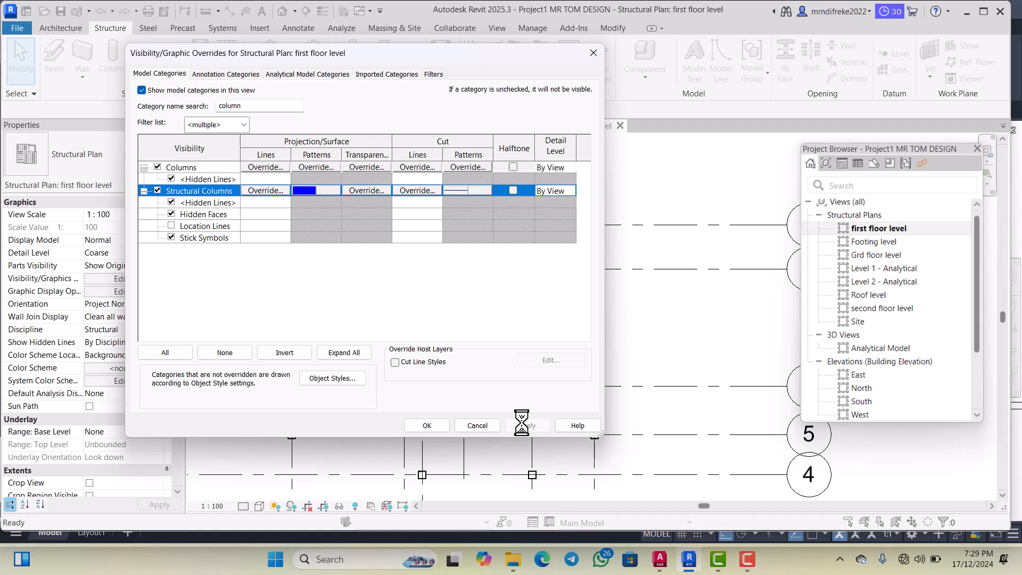
left_click(430, 425)
Reopen the visibility overrides of the first floor level plan and filter the categories by "structural col"
scroll(494, 285, "down", 4)
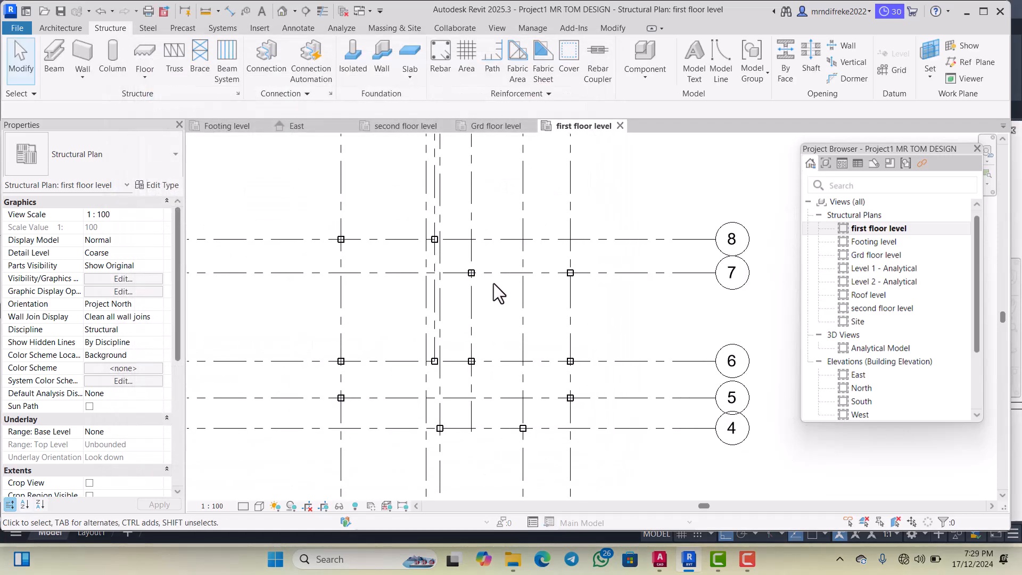
scroll(496, 293, "up", 2)
scroll(497, 293, "down", 3)
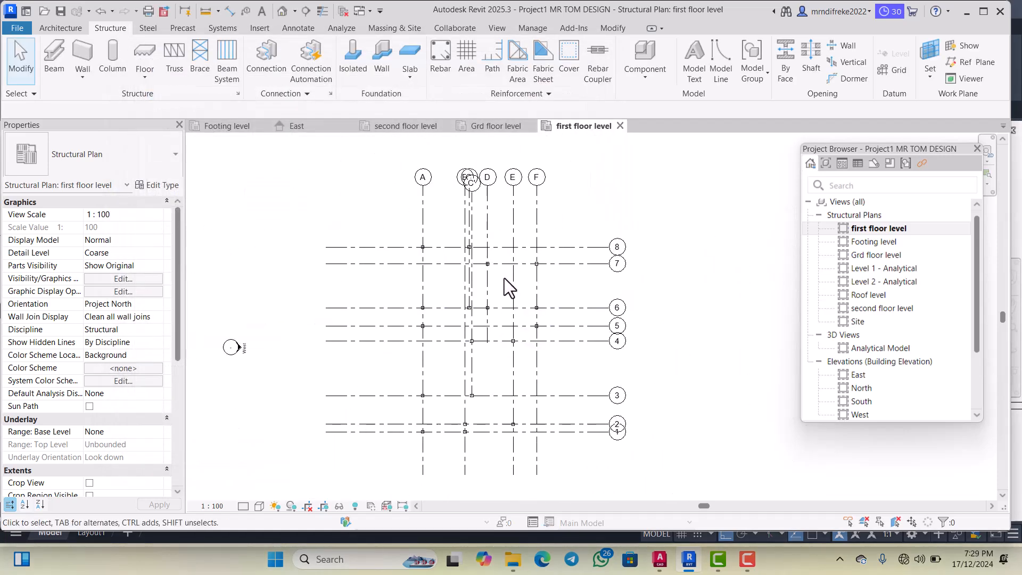
scroll(509, 282, "up", 5)
scroll(483, 276, "down", 1)
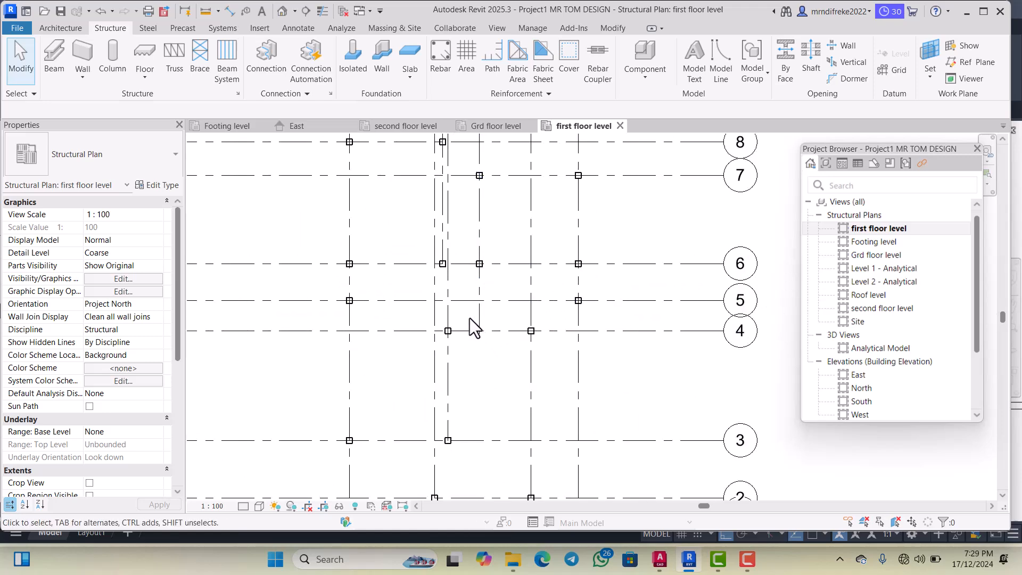
scroll(469, 318, "down", 2)
left_click(121, 278)
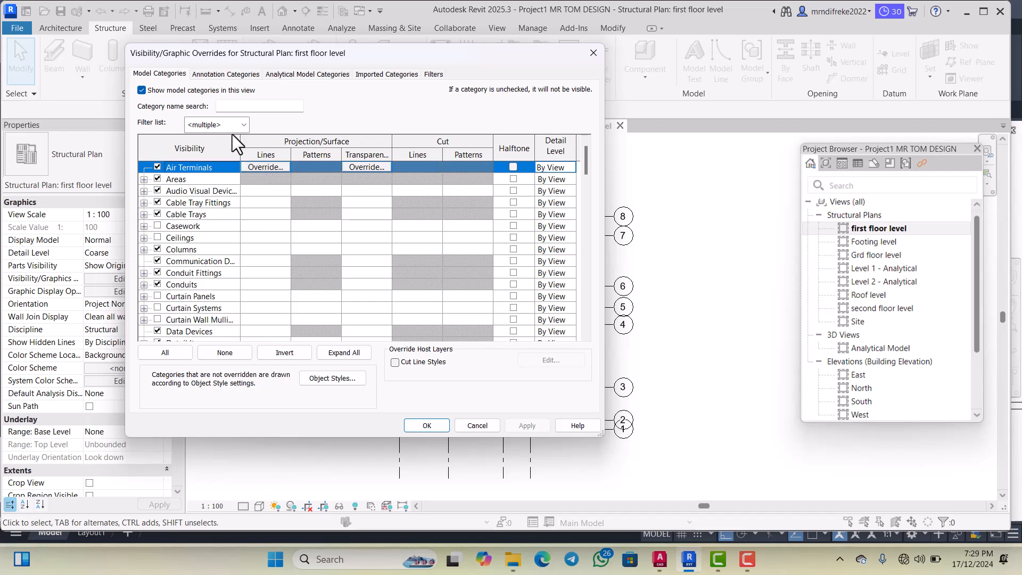
left_click(259, 105)
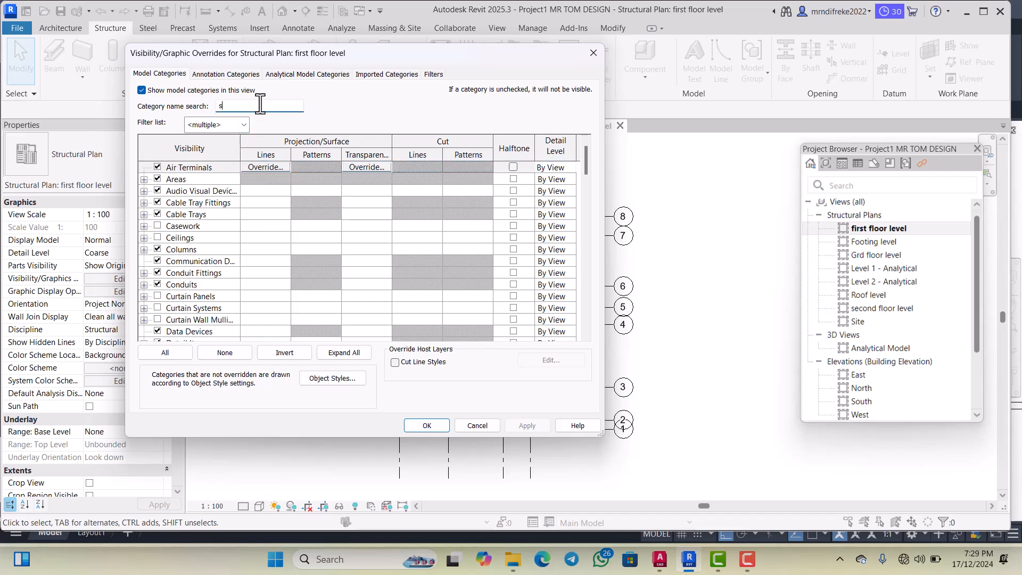
type("str")
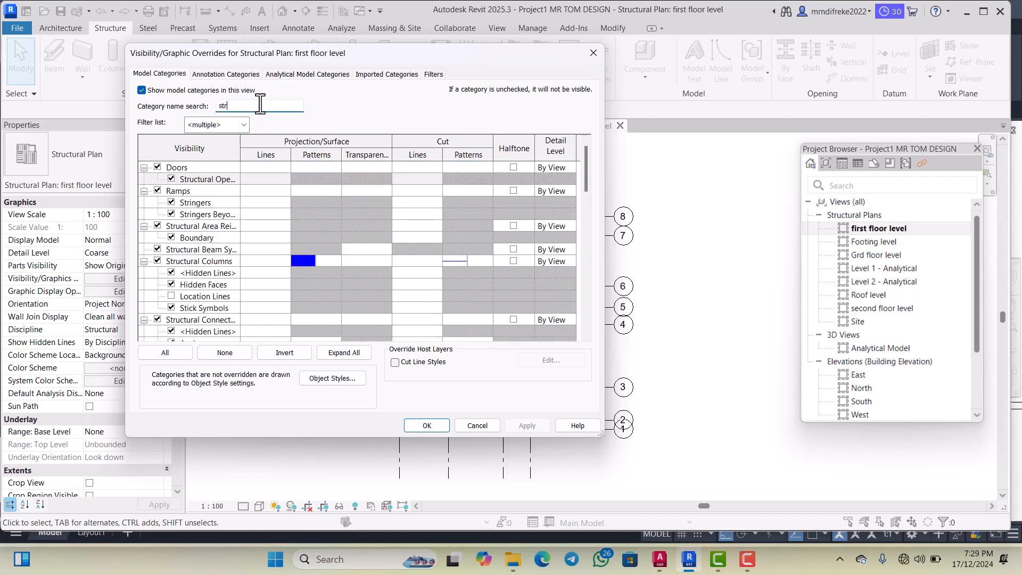
type("uctura")
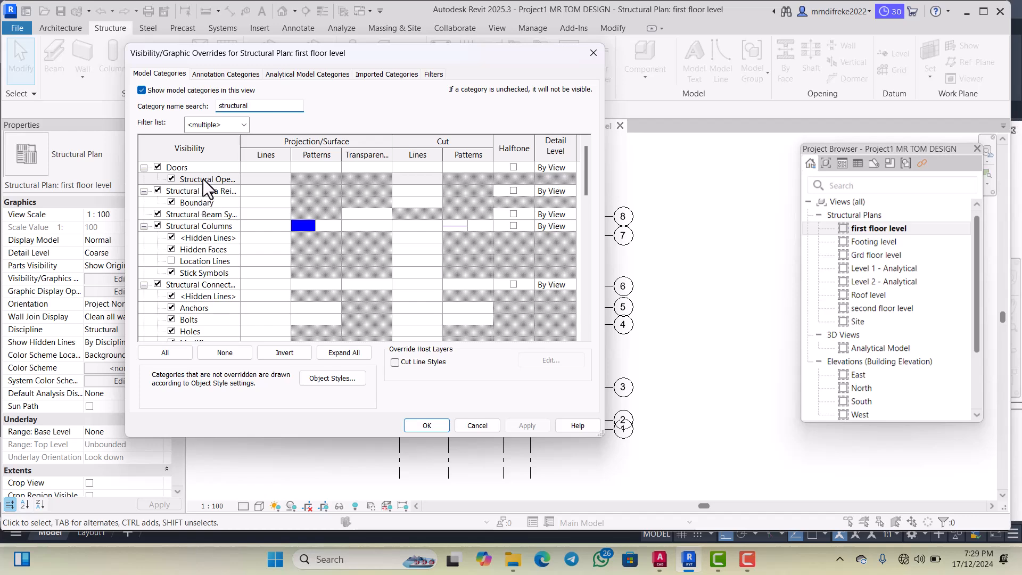
type("l col")
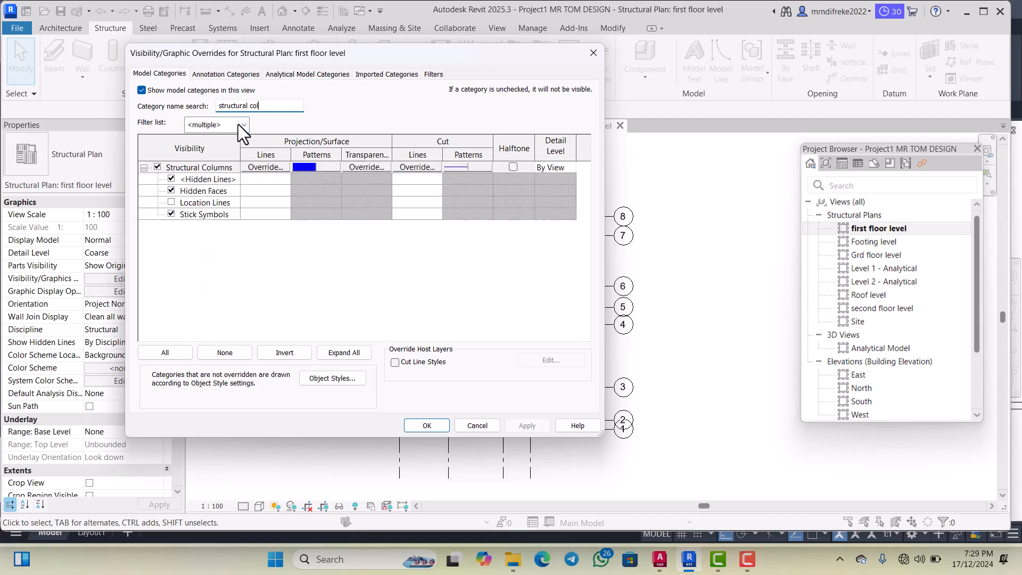
Check the structural columns' surface fill pattern and reconfirm blue as its foreground colour
left_click(324, 169)
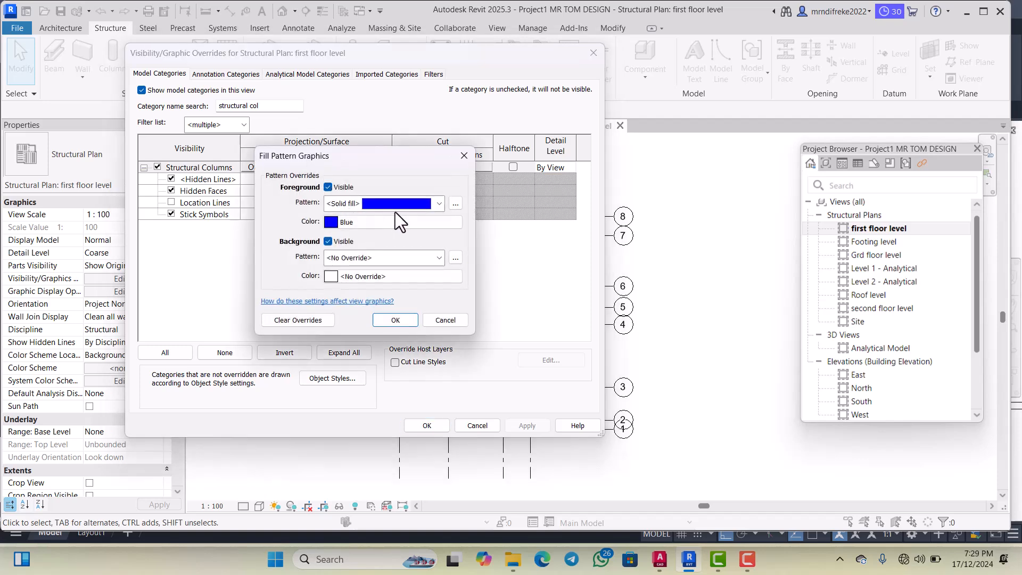
left_click(378, 222)
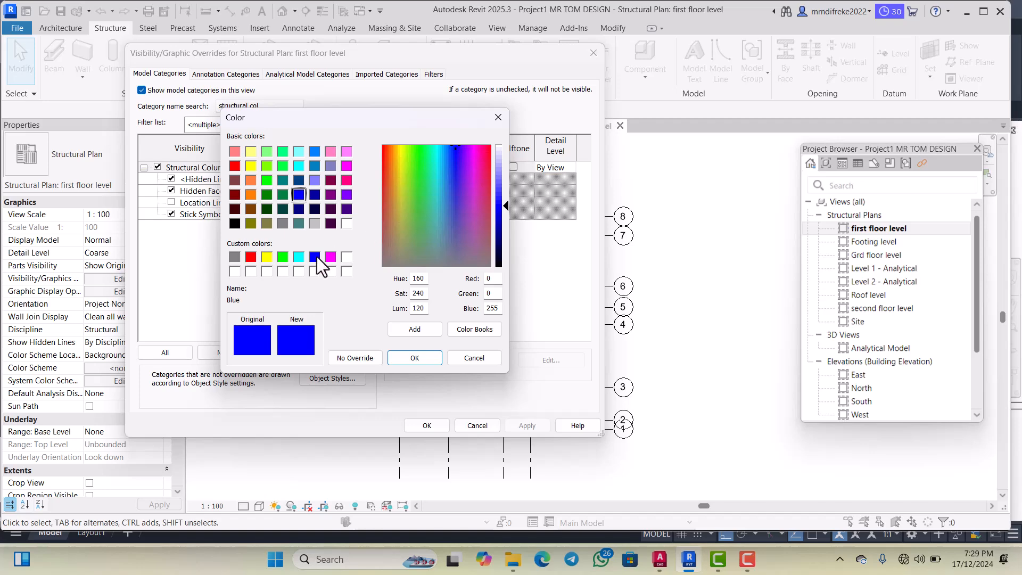
left_click(417, 353)
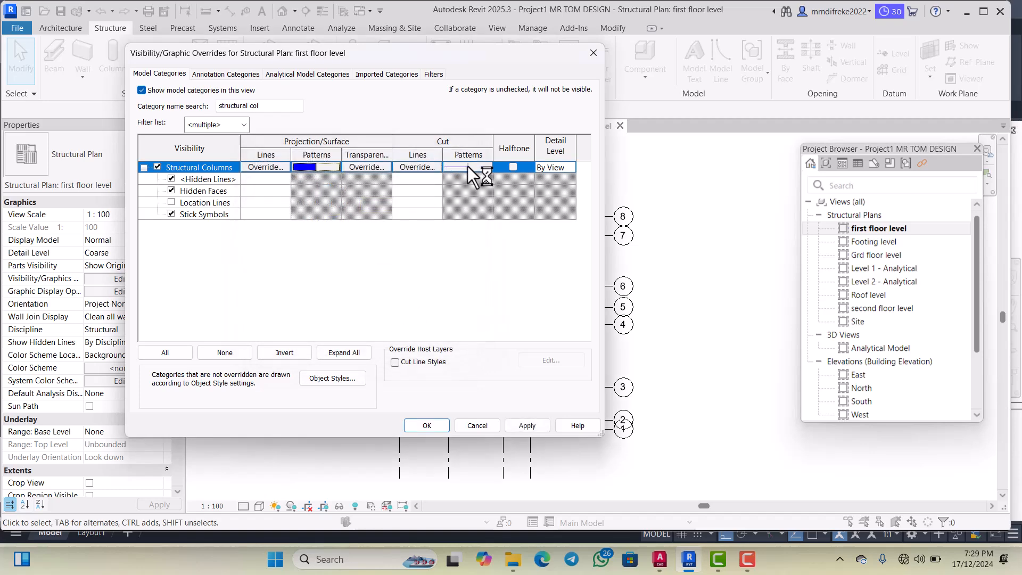
Set the structural columns' cut foreground pattern to solid fill in blue and apply the overrides
left_click(474, 166)
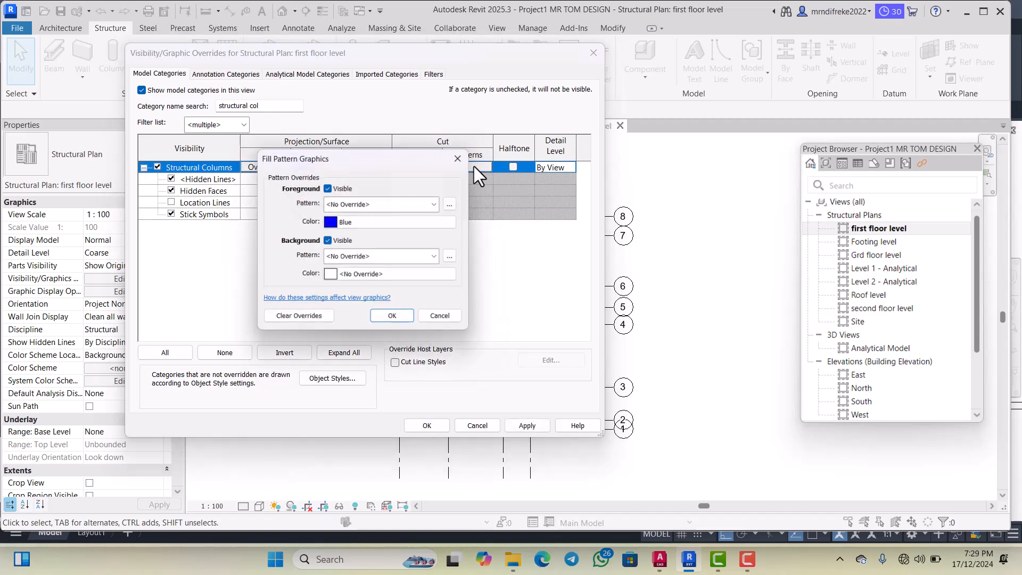
left_click(381, 203)
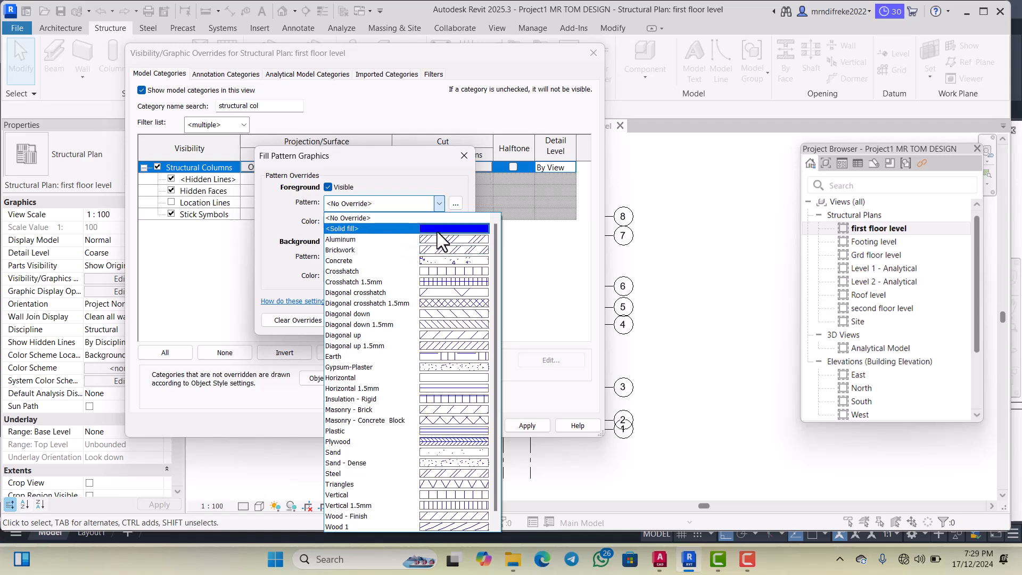
left_click(431, 234)
left_click(381, 222)
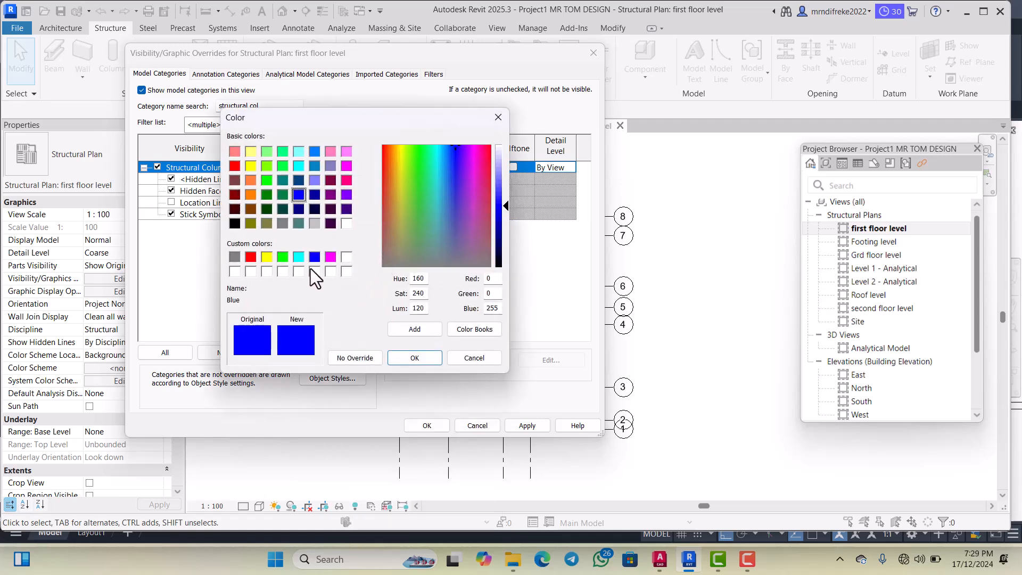
left_click(396, 354)
left_click(393, 322)
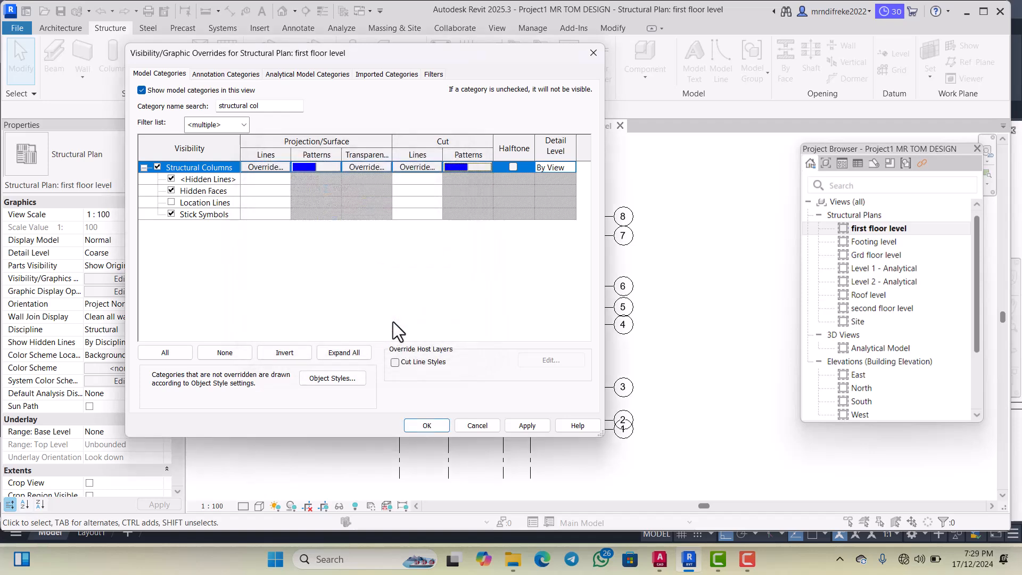
left_click(537, 426)
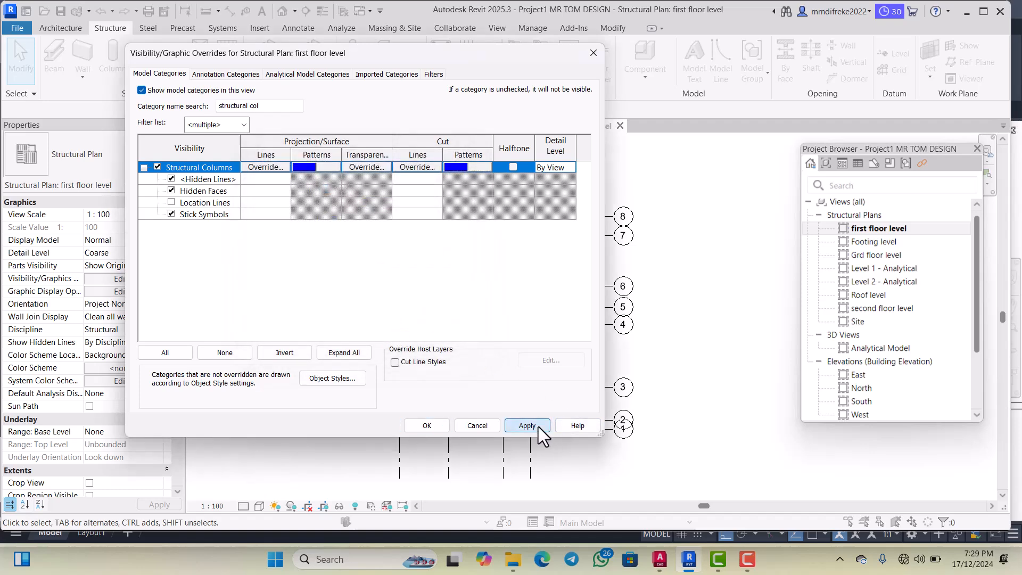
left_click(438, 426)
Examine the fill of the columns across all grids of the first floor level plan
scroll(490, 282, "up", 5)
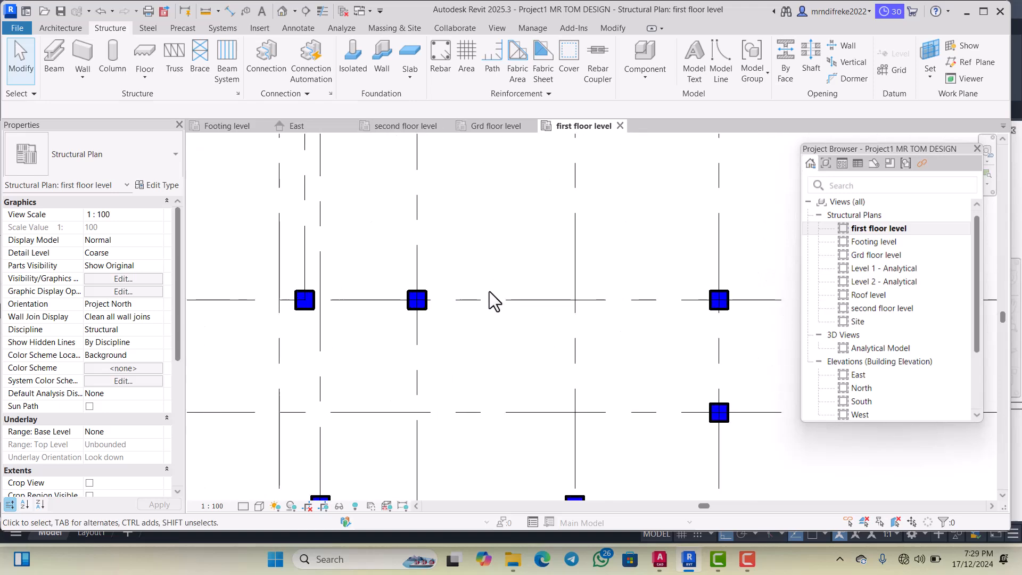
scroll(484, 279, "down", 4)
scroll(492, 319, "up", 4)
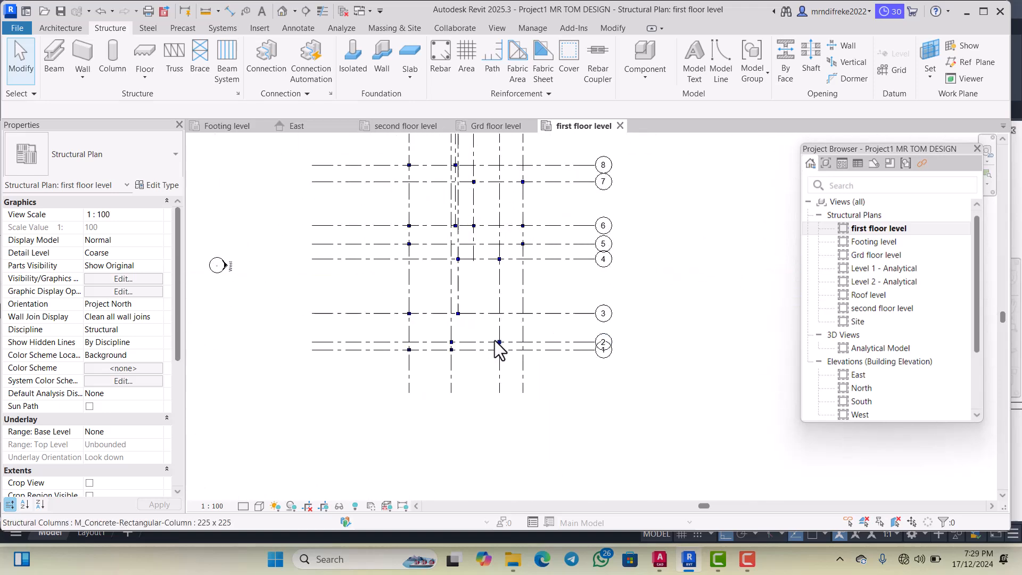
scroll(498, 341, "up", 1)
scroll(516, 332, "down", 1)
scroll(519, 340, "down", 2)
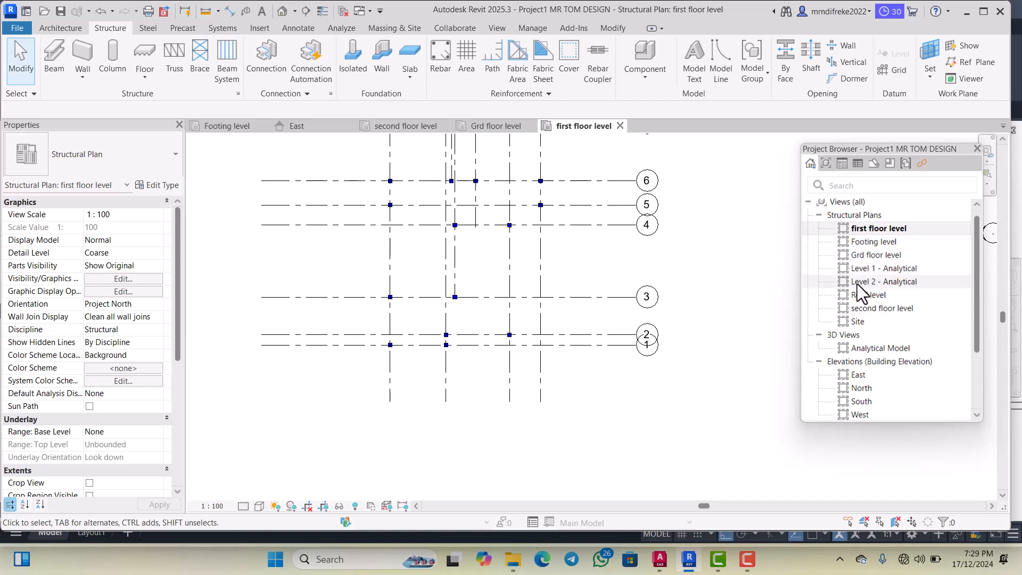
Open the second floor level structural plan and examine the existing column positions on the grids
double_click(862, 308)
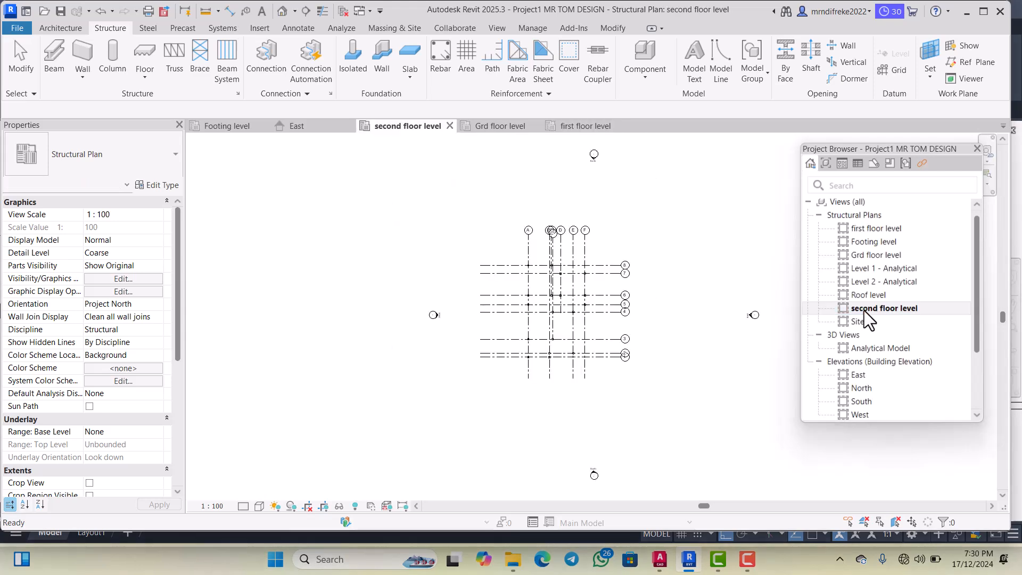
scroll(584, 281, "up", 5)
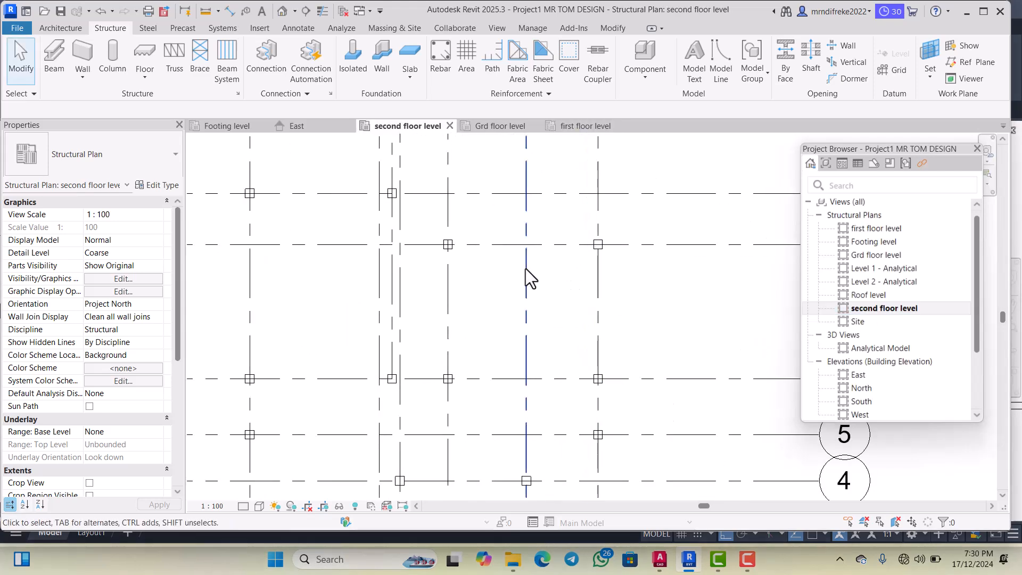
scroll(471, 266, "down", 2)
scroll(468, 343, "up", 3)
scroll(470, 319, "down", 2)
scroll(422, 214, "up", 1)
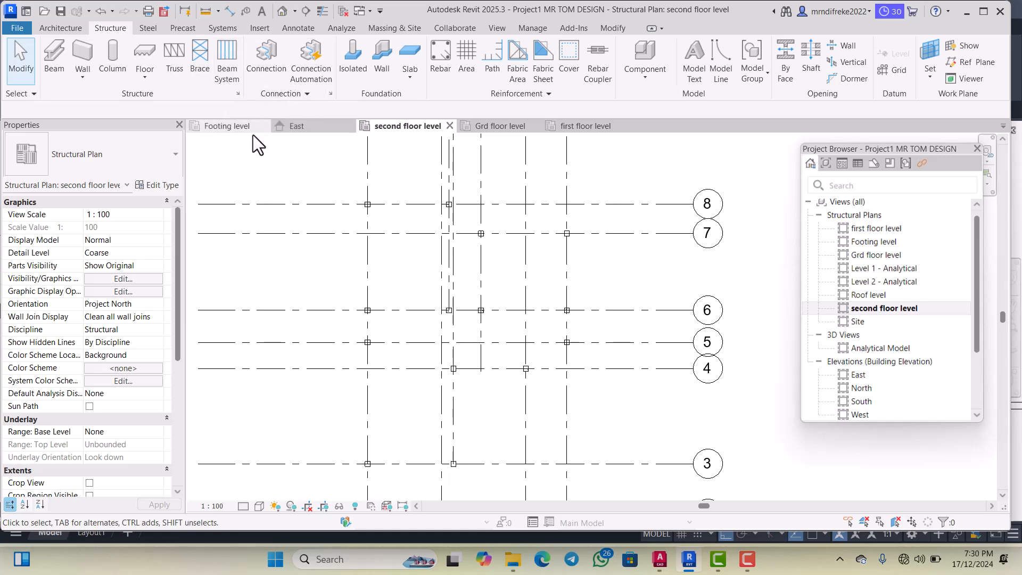
Place 225 x 225 concrete columns with height up to Roof level at grid intersections A/8 and C/8
left_click(113, 59)
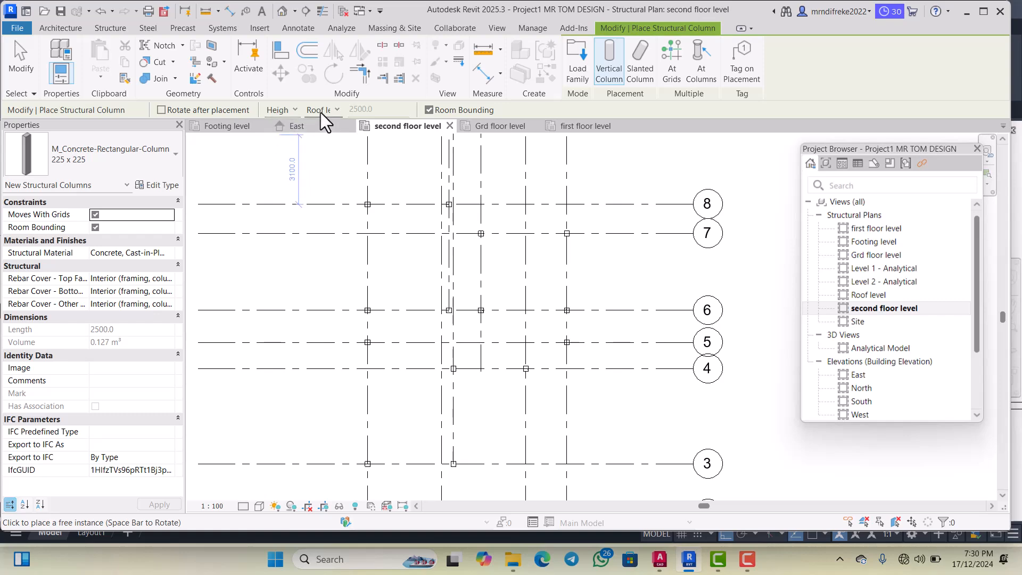
scroll(367, 218, "up", 3)
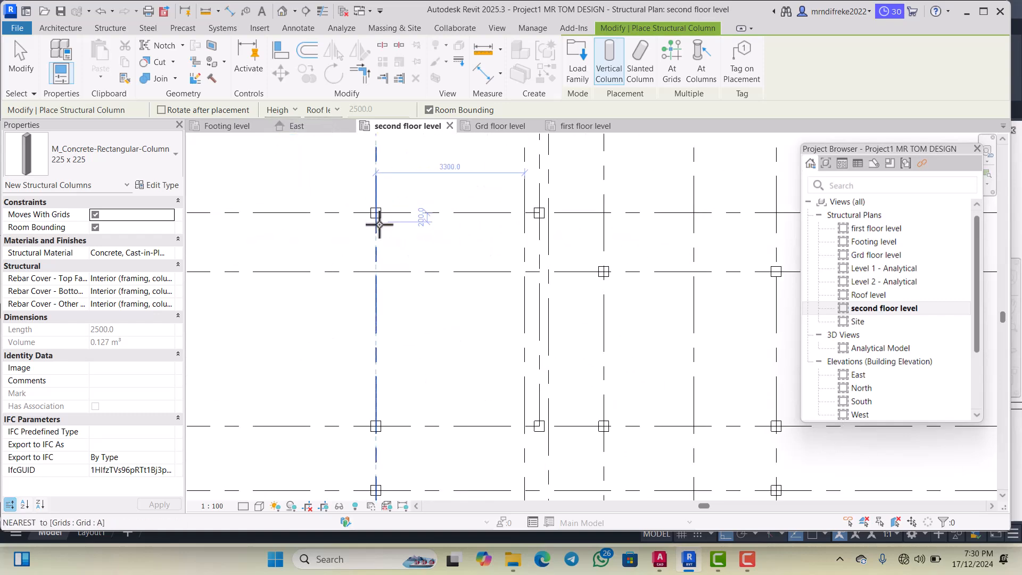
scroll(379, 224, "up", 3)
left_click(371, 201)
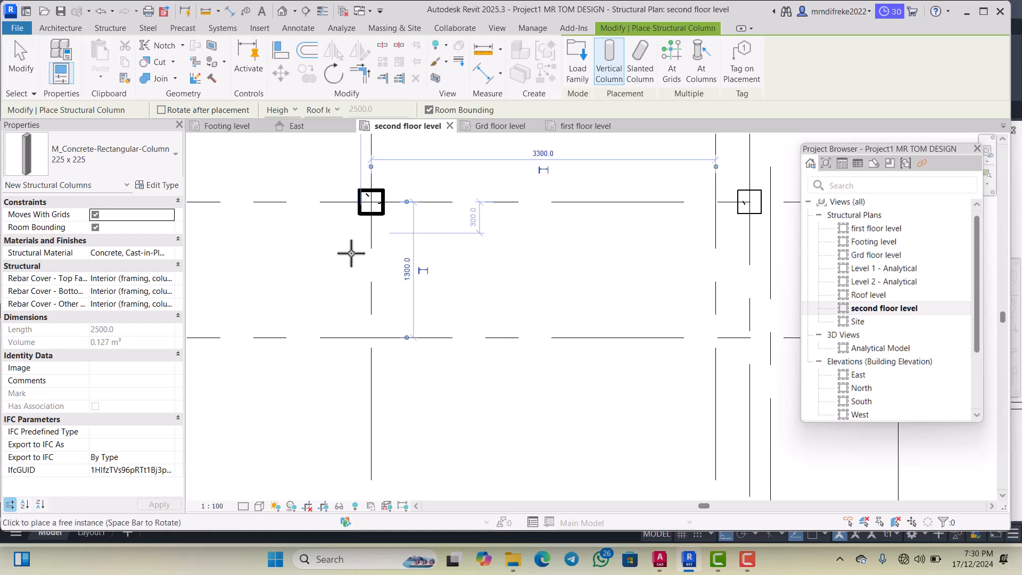
scroll(349, 252, "down", 4)
scroll(498, 242, "up", 4)
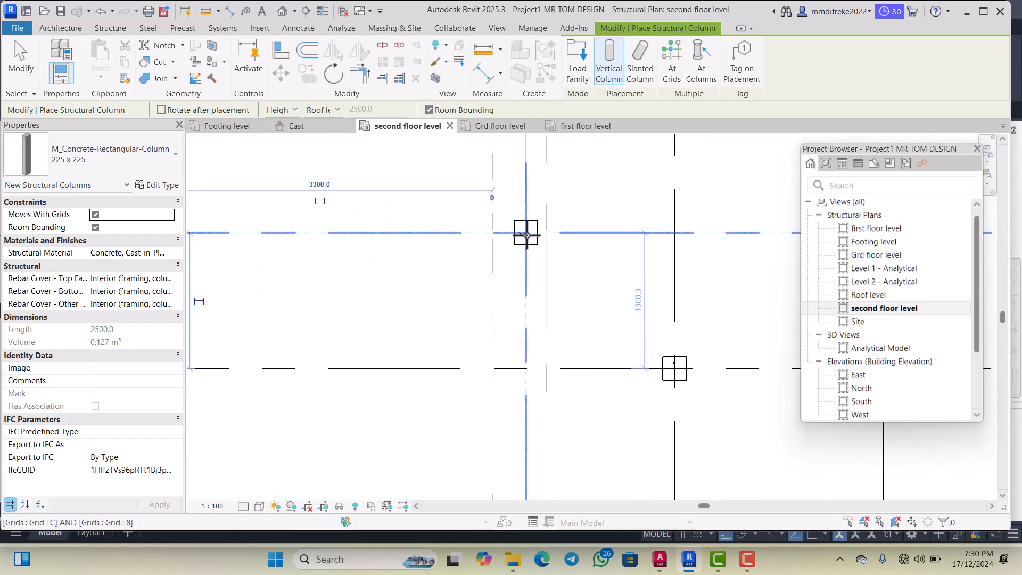
scroll(405, 271, "down", 4)
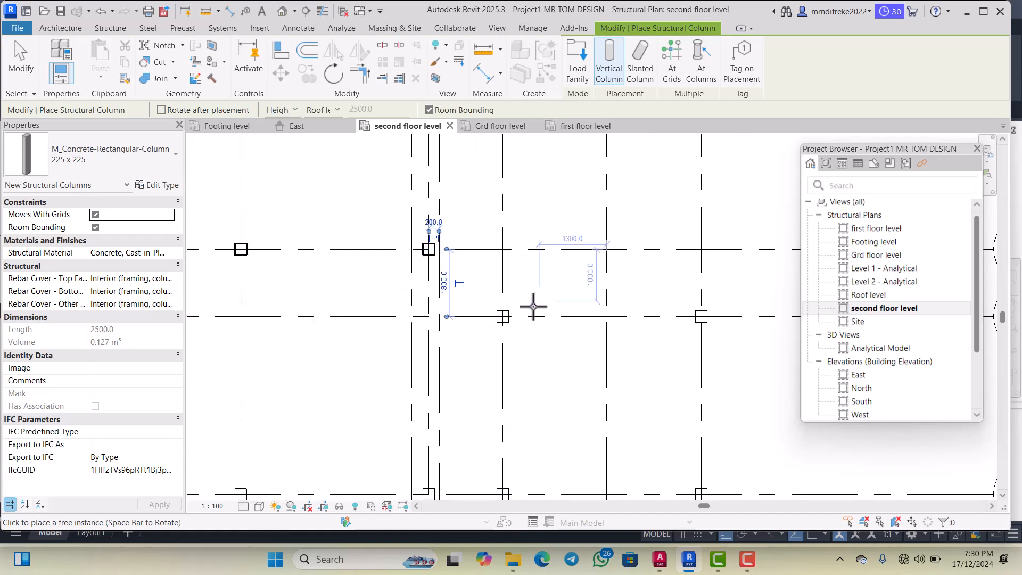
Place 225 x 225 columns up to Roof level on grid 7 at grids D and F
scroll(506, 298, "up", 5)
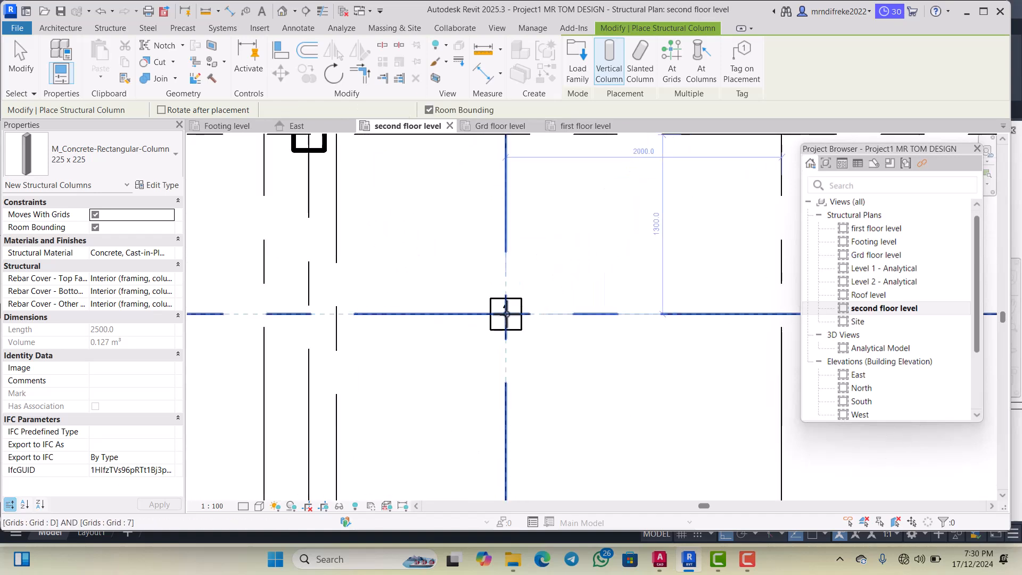
left_click(506, 314)
scroll(422, 274, "down", 4)
scroll(599, 288, "up", 3)
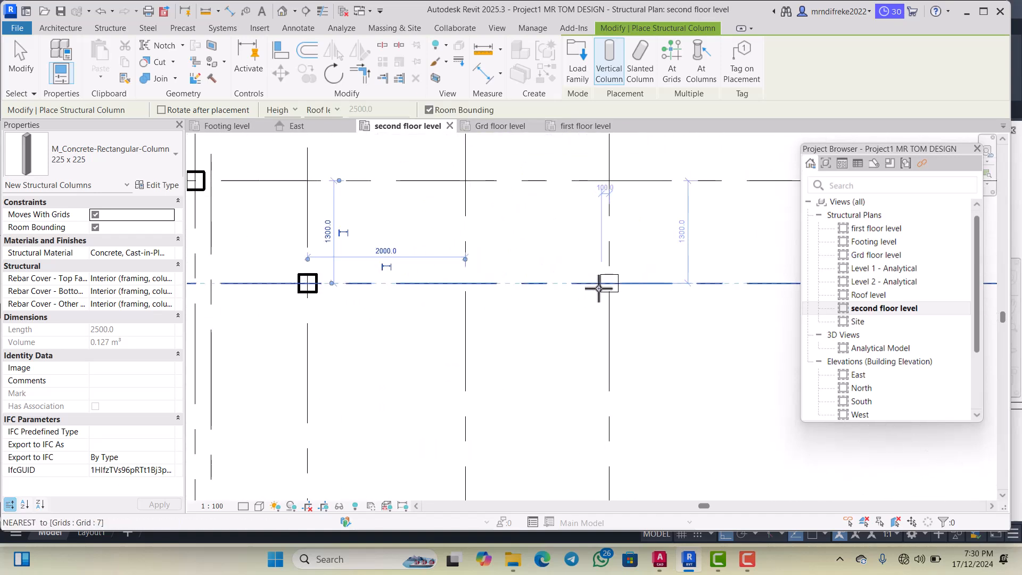
scroll(599, 288, "up", 2)
left_click(614, 280)
scroll(493, 263, "down", 5)
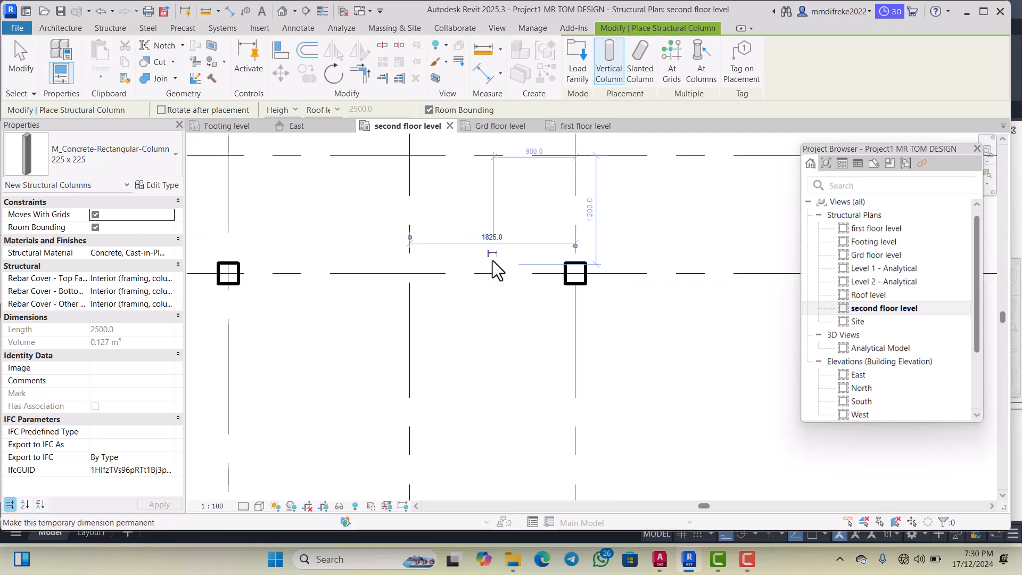
Place 225 x 225 columns up to Roof level on grid 6 at grids F and D
scroll(510, 320, "up", 5)
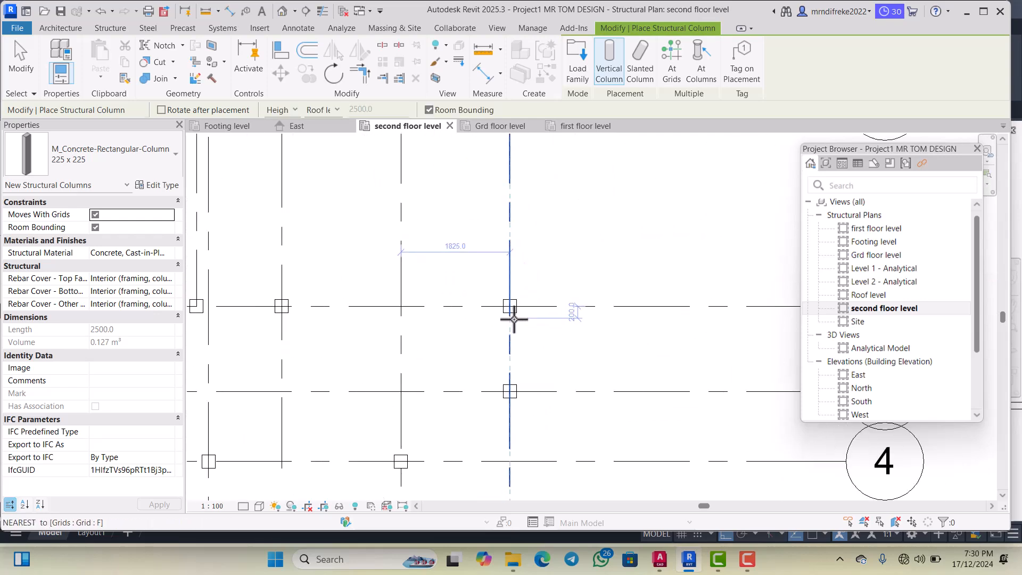
left_click(507, 295)
scroll(541, 285, "down", 4)
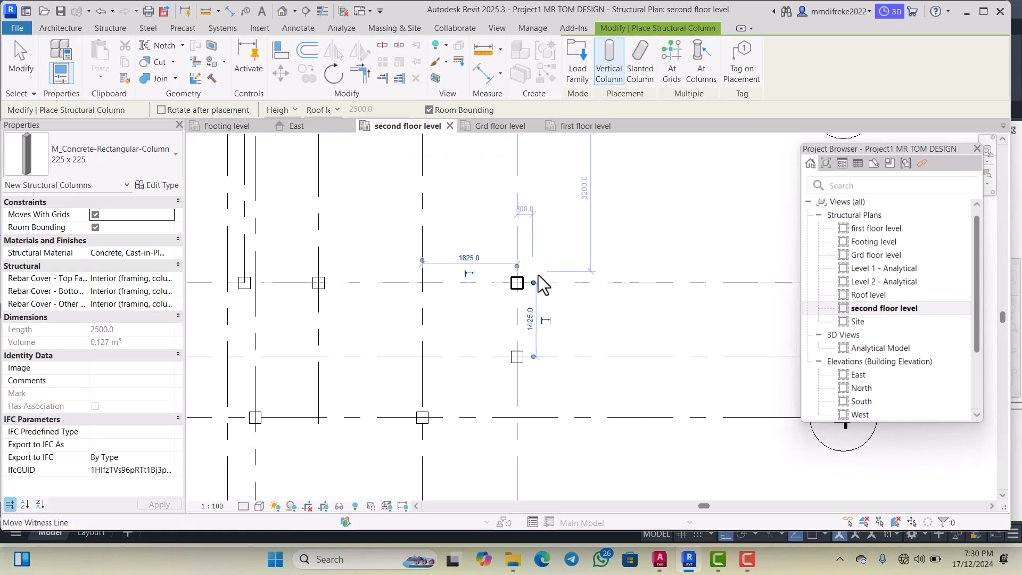
scroll(422, 282, "up", 2)
scroll(380, 282, "up", 4)
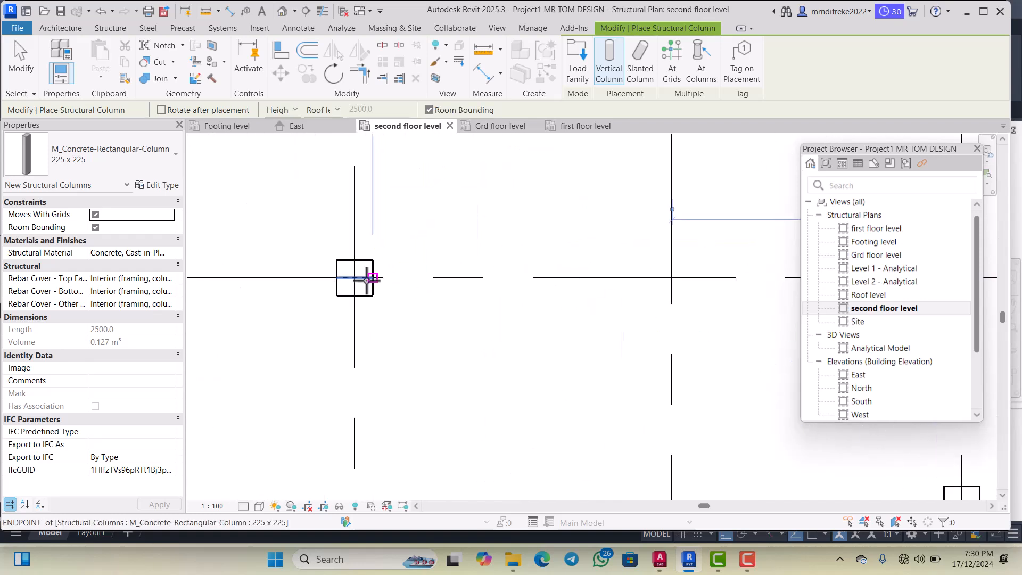
left_click(358, 278)
scroll(497, 292, "down", 5)
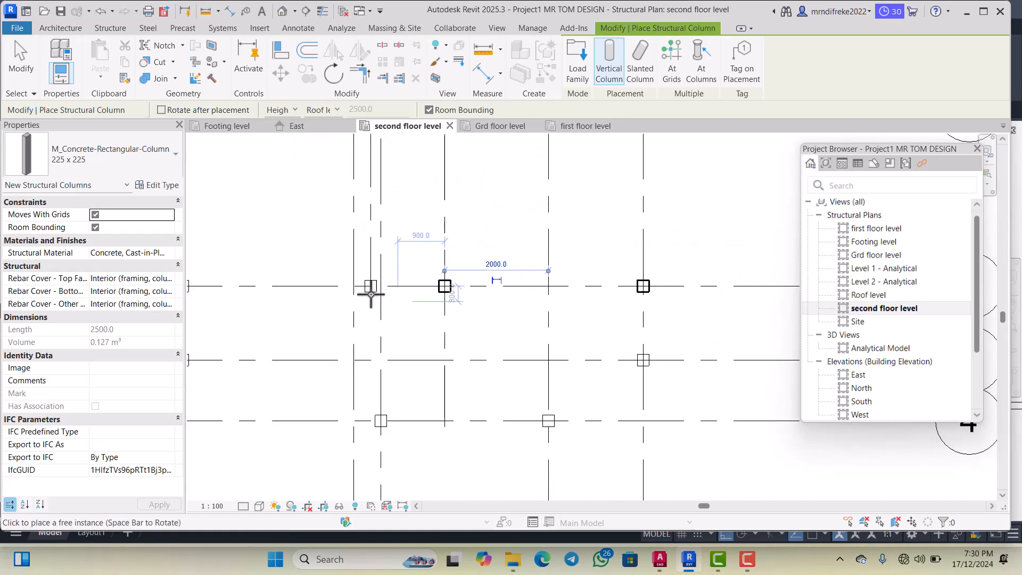
Place 225 x 225 columns up to Roof level on grid 6 at grids C and A
scroll(371, 287, "up", 6)
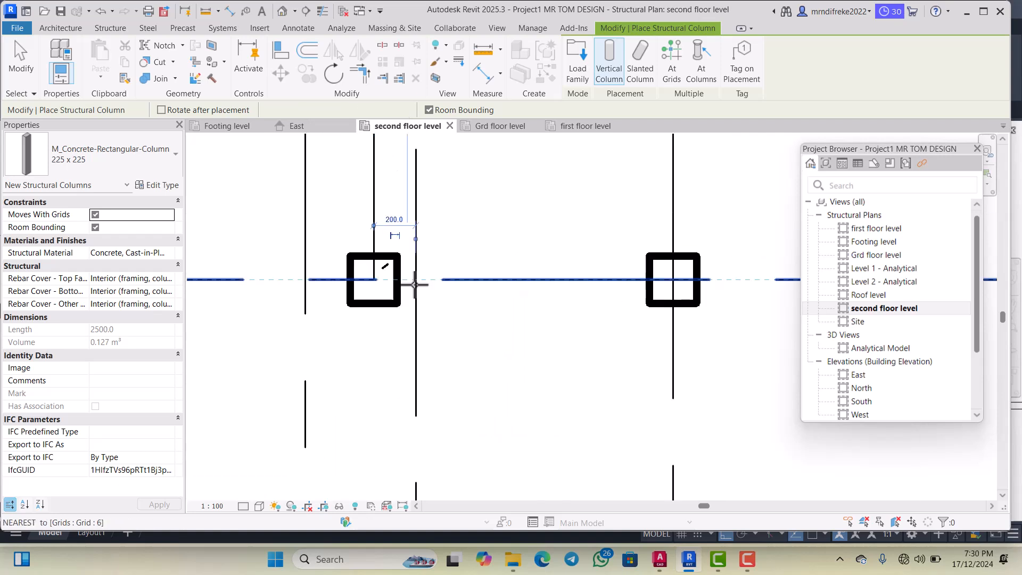
scroll(420, 284, "down", 6)
scroll(365, 296, "up", 2)
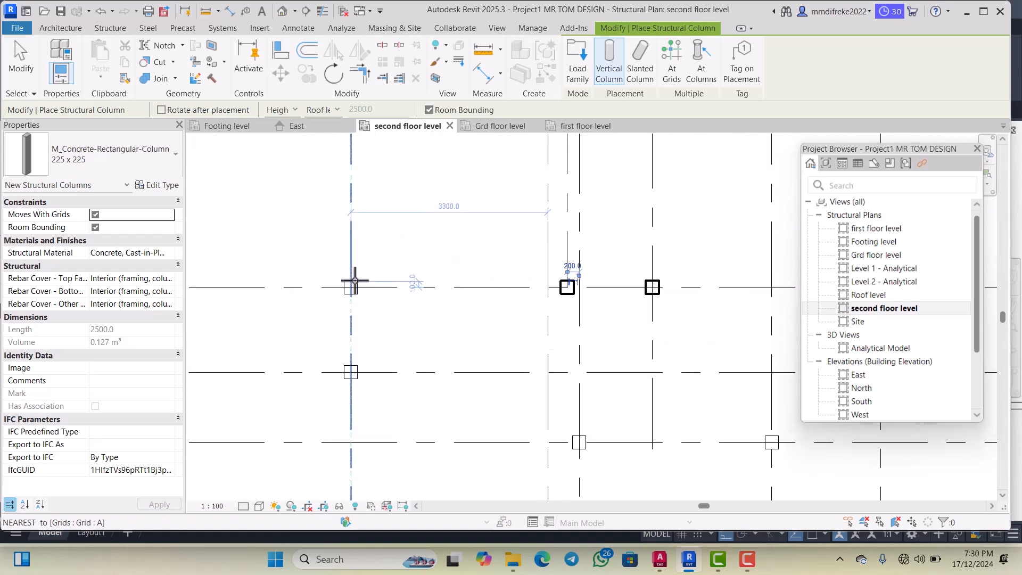
scroll(355, 280, "up", 3)
left_click(354, 284)
scroll(355, 282, "down", 7)
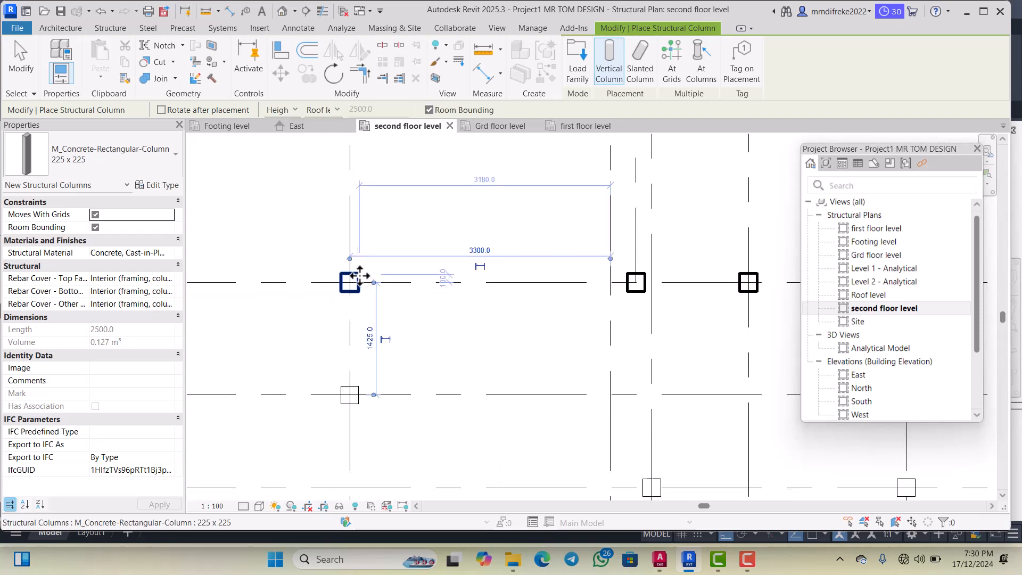
Place 225 x 225 columns up to Roof level at grid intersections A/5 and C'/4
scroll(372, 294, "up", 2)
scroll(359, 301, "up", 5)
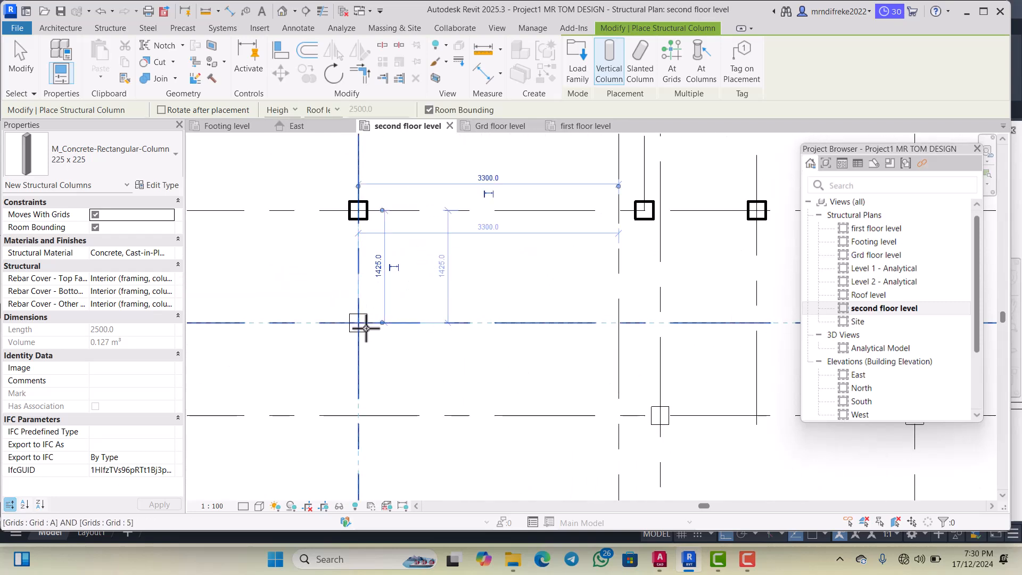
left_click(357, 315)
scroll(356, 315, "down", 6)
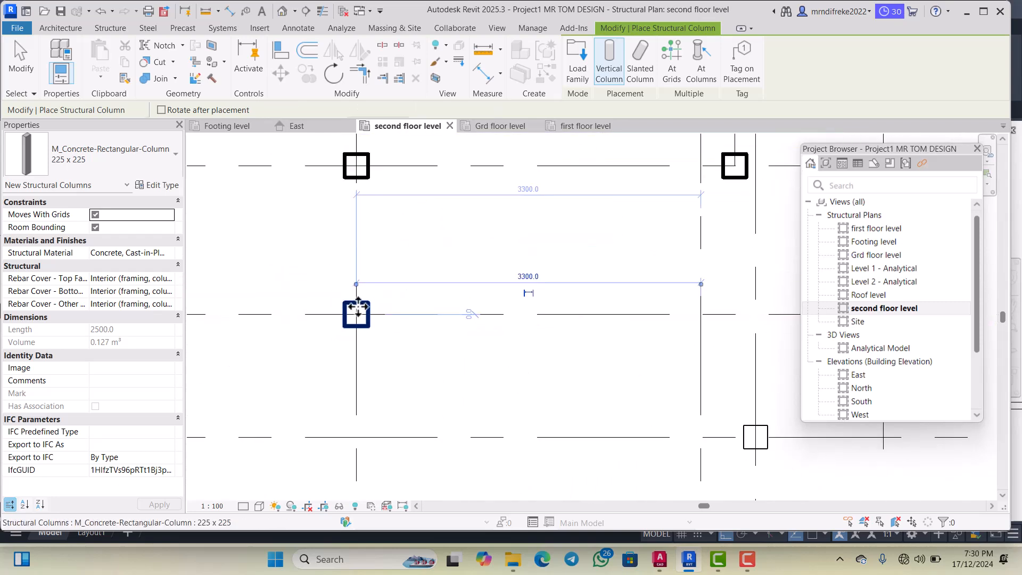
scroll(457, 322, "up", 2)
scroll(507, 351, "up", 4)
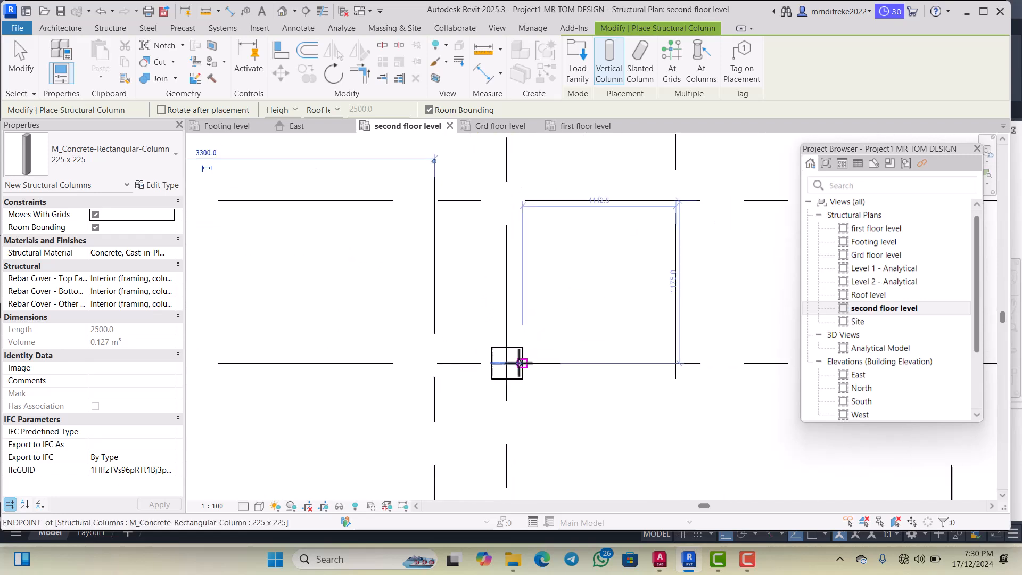
left_click(494, 349)
scroll(406, 307, "down", 4)
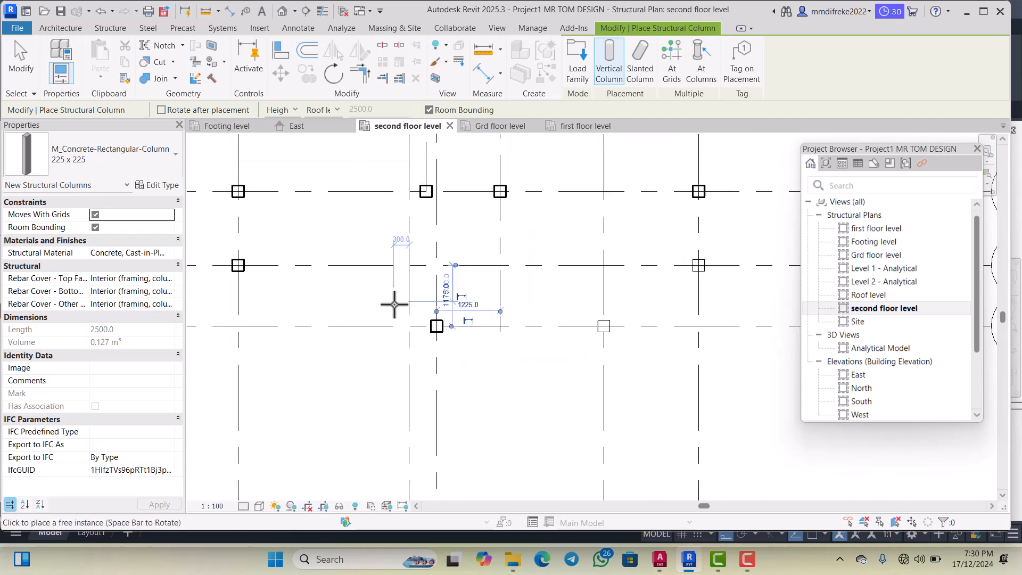
Place 225 x 225 columns up to Roof level at grid intersections E/4 and F/5
left_click(552, 322)
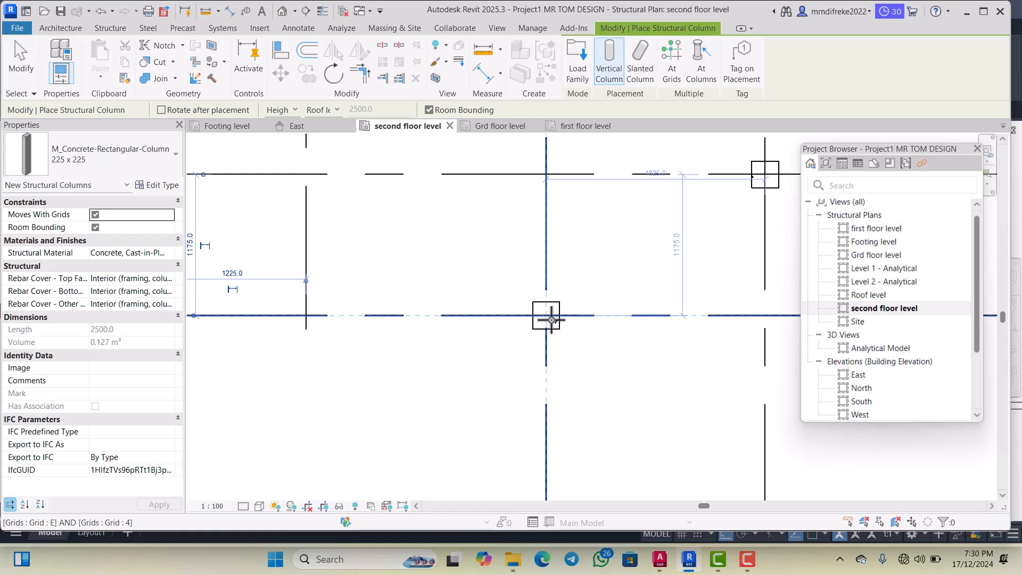
scroll(551, 318, "up", 3)
scroll(483, 320, "down", 3)
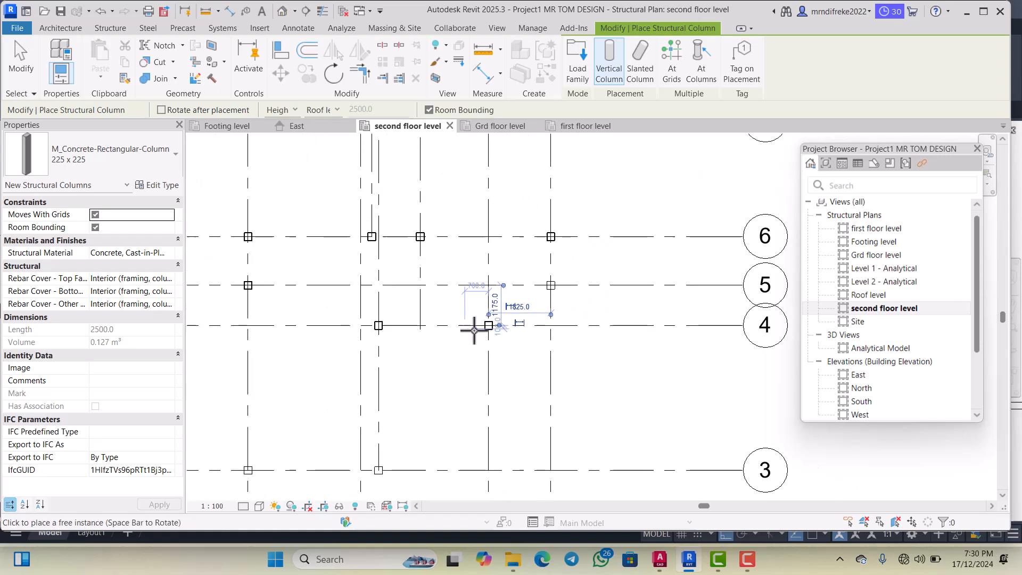
scroll(559, 280, "up", 2)
scroll(560, 280, "up", 3)
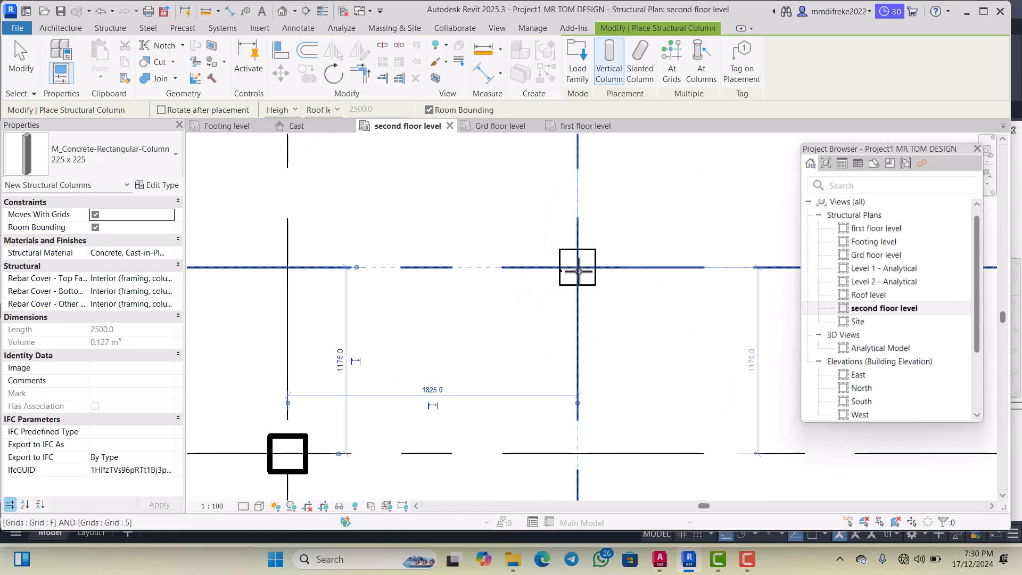
left_click(577, 266)
scroll(559, 268, "down", 5)
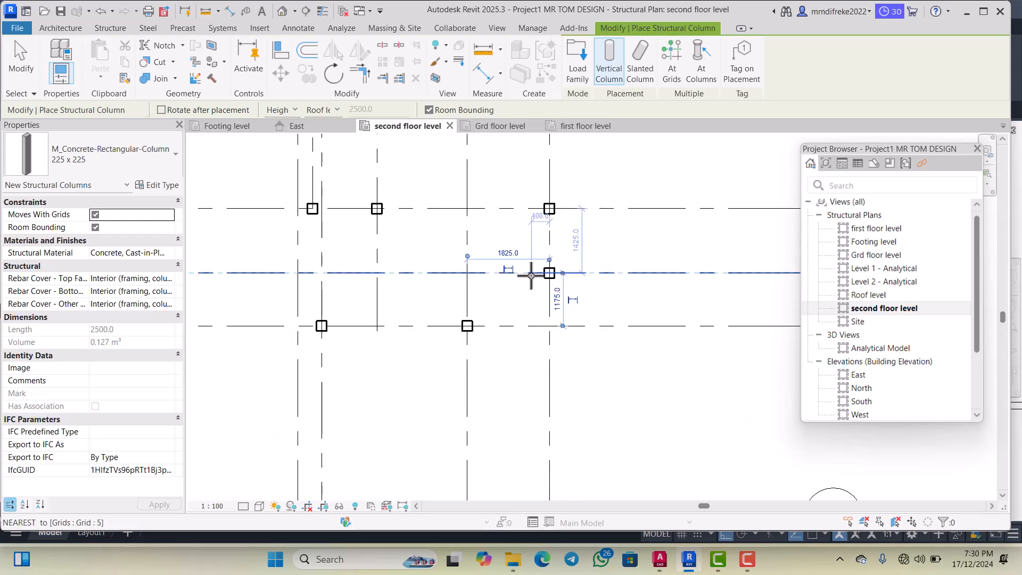
Place 225 x 225 columns up to Roof level on grid 3 at grids A and C'
scroll(525, 290, "down", 2)
scroll(548, 314, "up", 5)
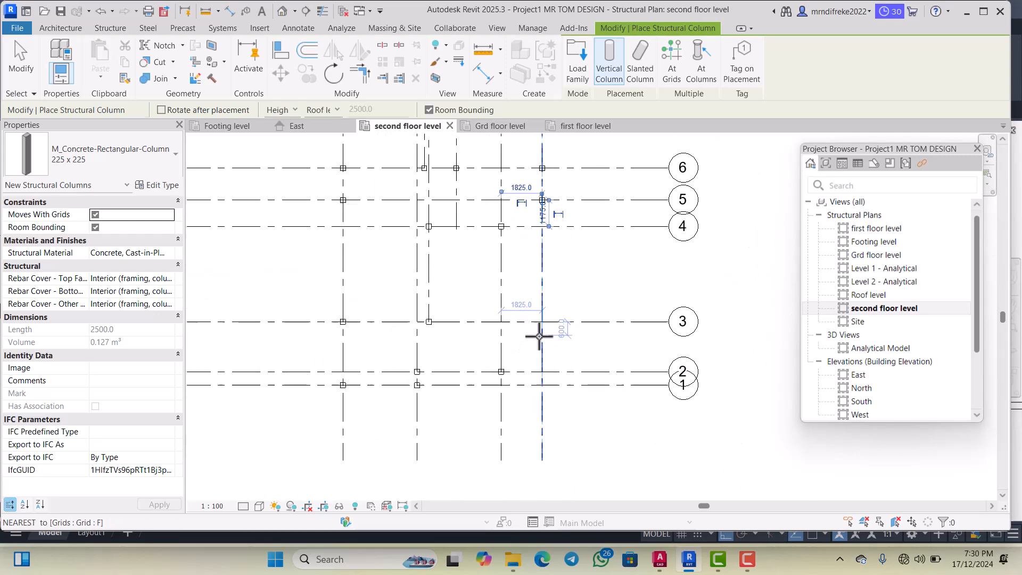
scroll(537, 298, "down", 2)
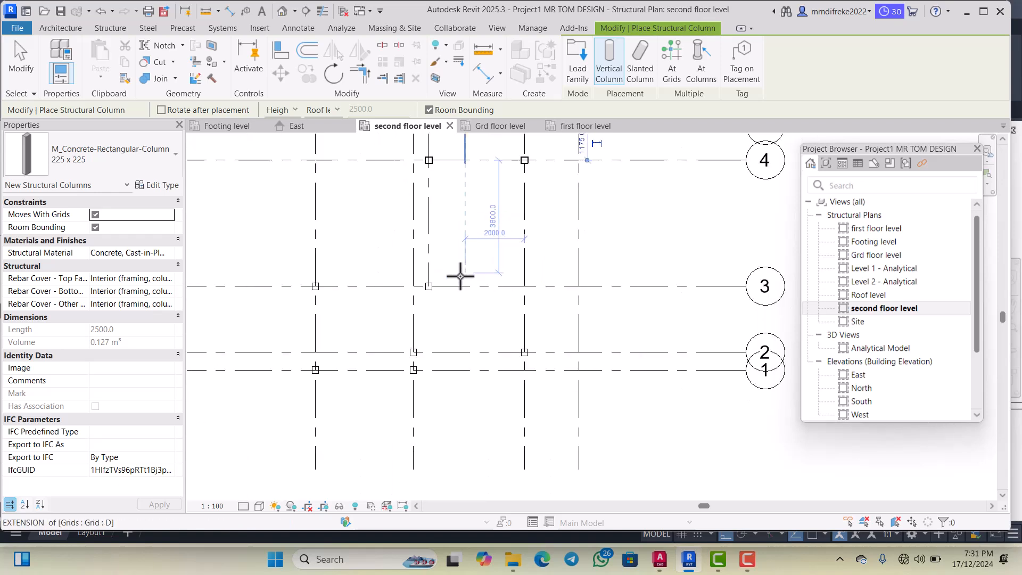
scroll(314, 284, "up", 5)
scroll(312, 279, "up", 1)
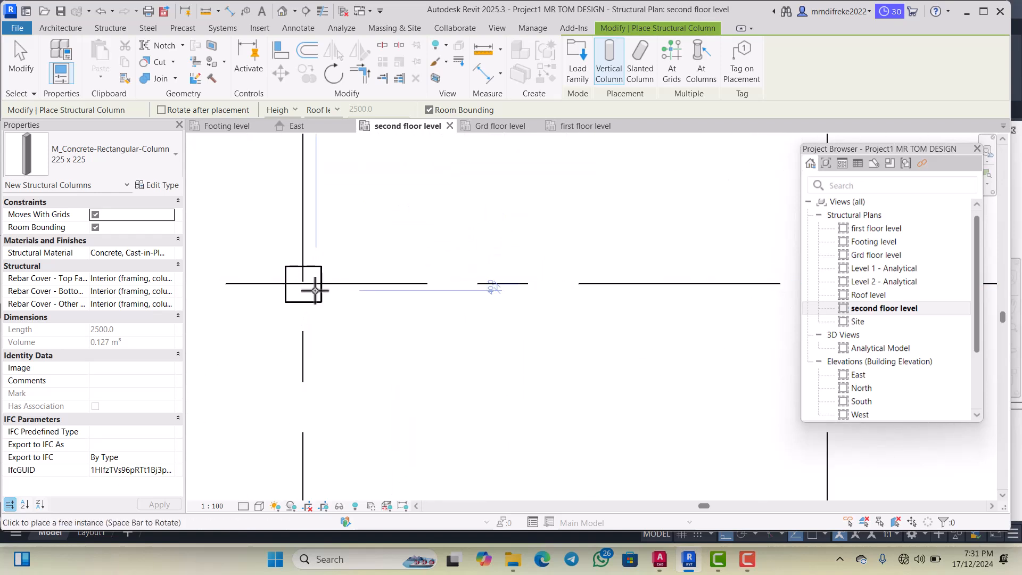
left_click(302, 284)
scroll(327, 289, "down", 3)
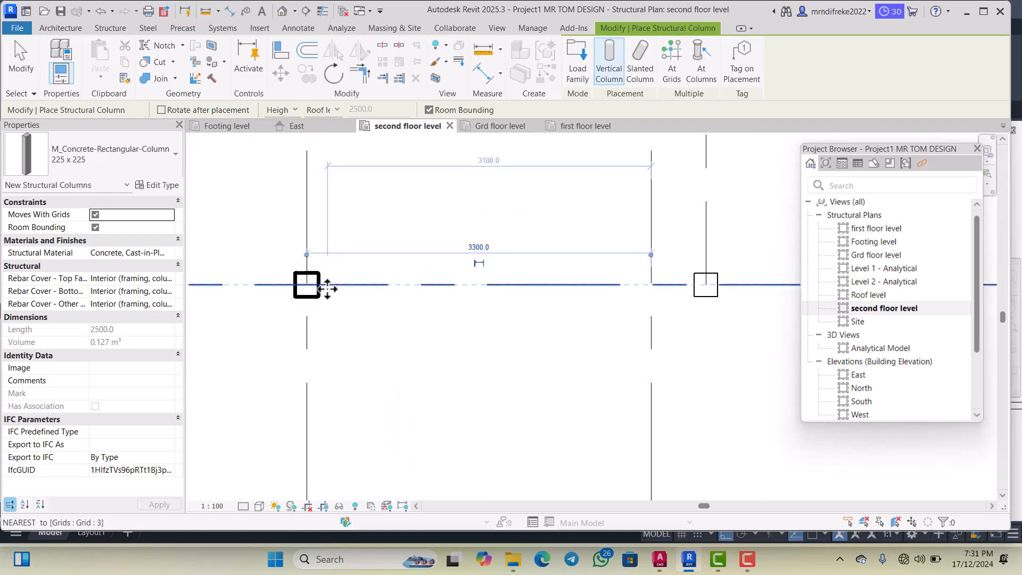
scroll(506, 286, "up", 2)
scroll(540, 287, "up", 2)
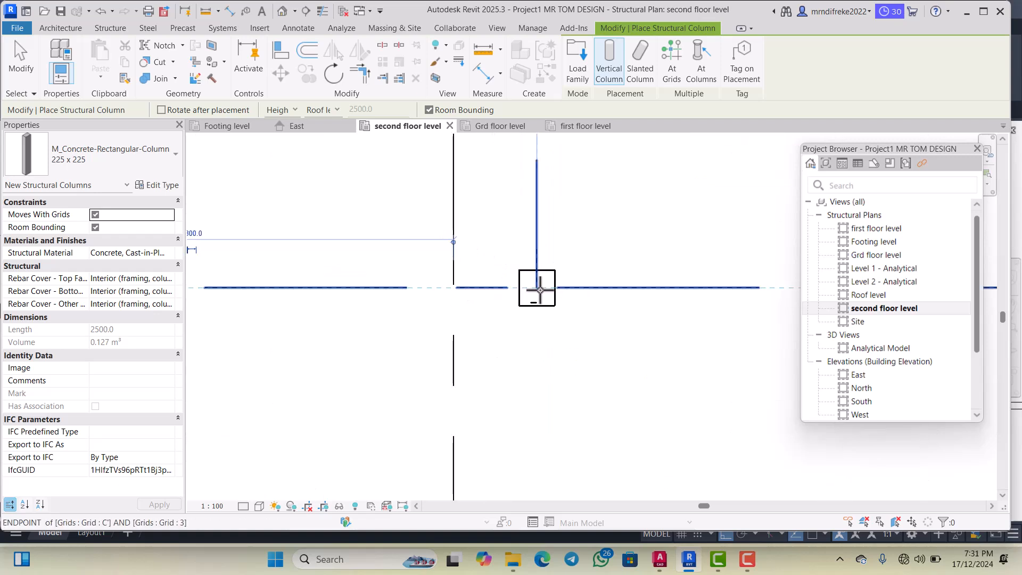
left_click(539, 286)
scroll(532, 285, "down", 4)
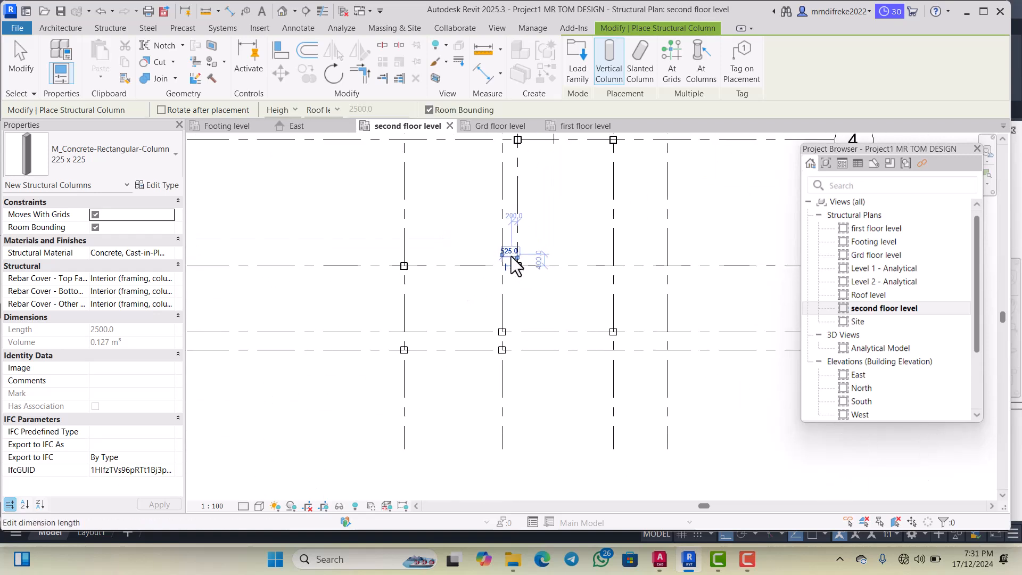
Place 225 x 225 columns up to Roof level on grid B at grids 2 and 1
scroll(497, 309, "up", 4)
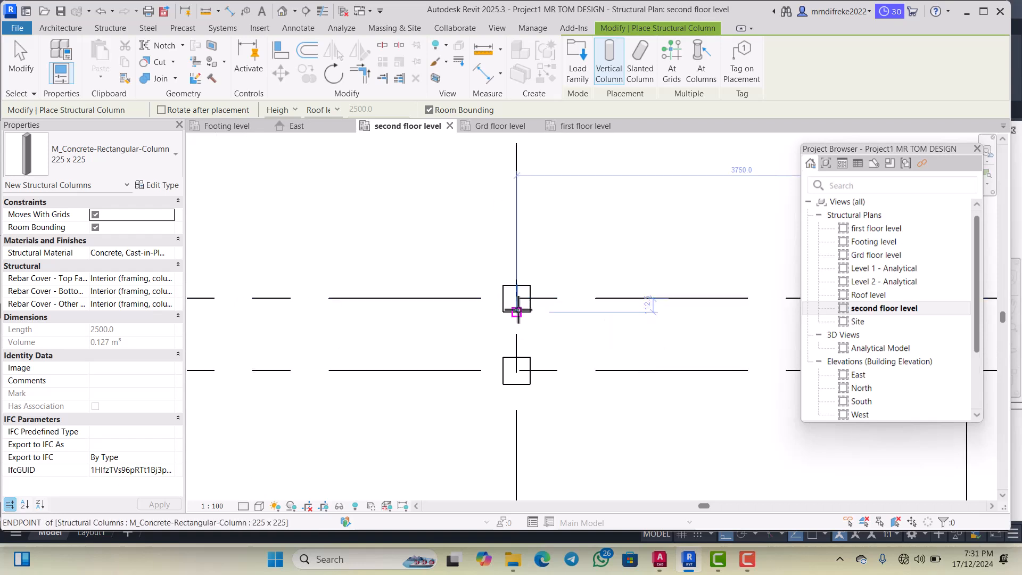
left_click(518, 301)
left_click(518, 293)
scroll(517, 273, "down", 3)
scroll(517, 334, "up", 4)
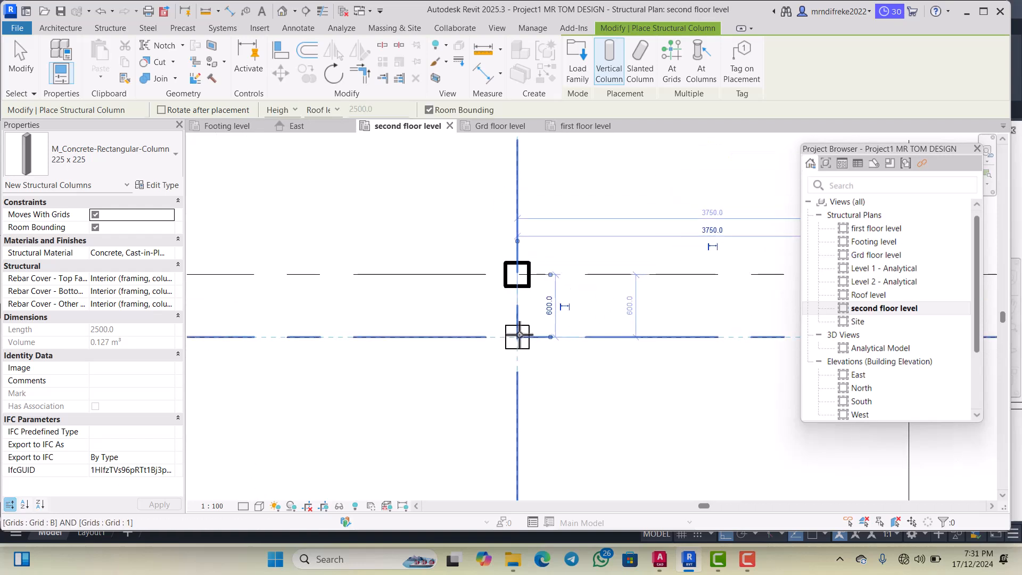
left_click(517, 333)
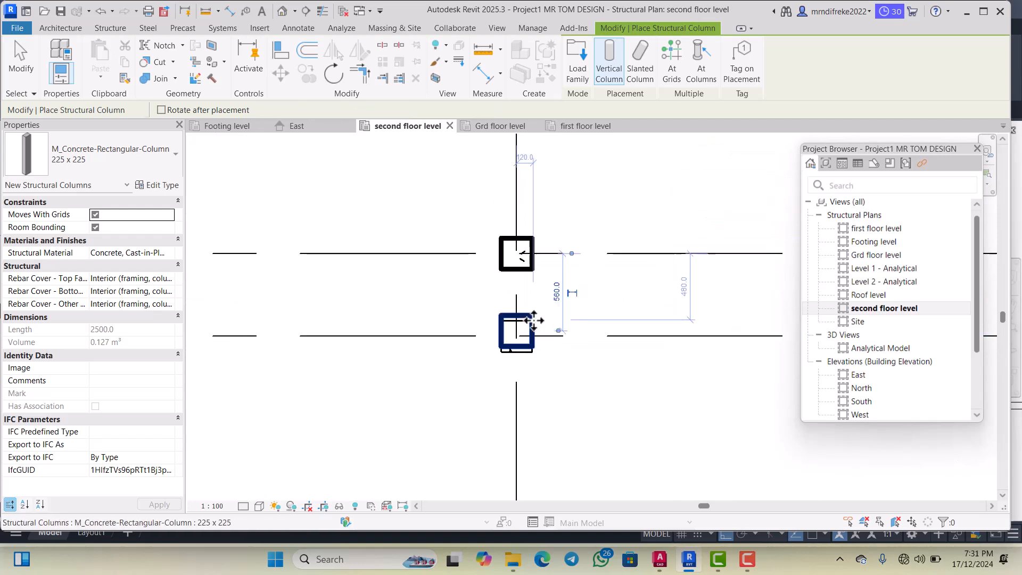
Place 225 x 225 columns up to Roof level at grid intersections A/1 and E/2
scroll(520, 326, "down", 2)
scroll(527, 336, "up", 1)
scroll(527, 336, "up", 2)
scroll(532, 319, "down", 3)
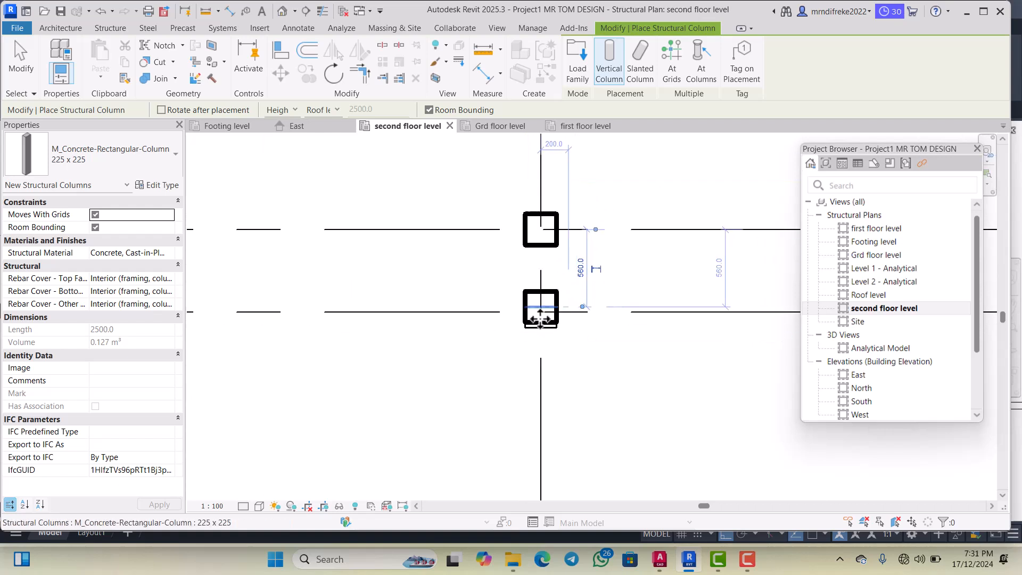
scroll(340, 330, "down", 1)
scroll(261, 313, "up", 4)
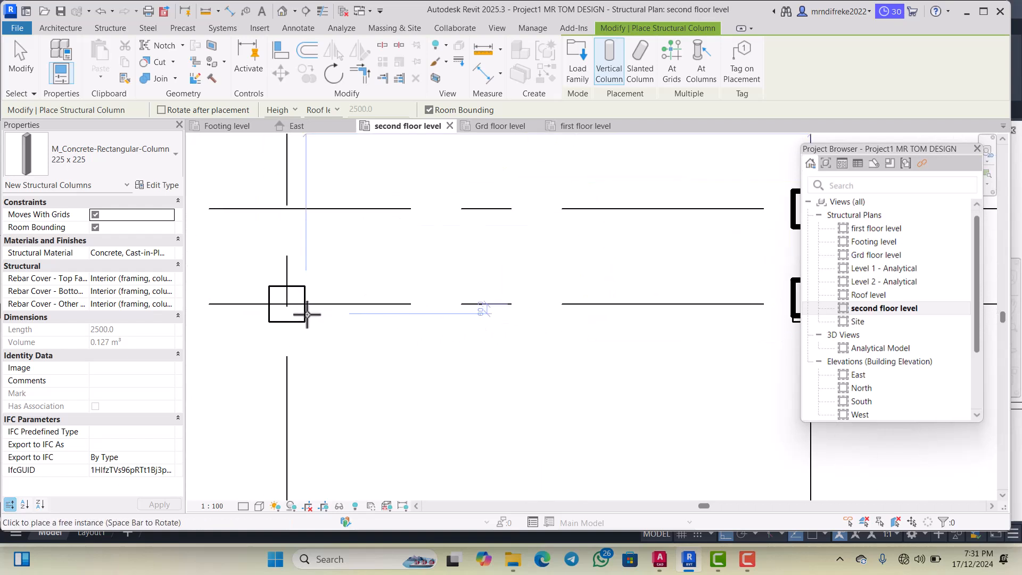
left_click(286, 304)
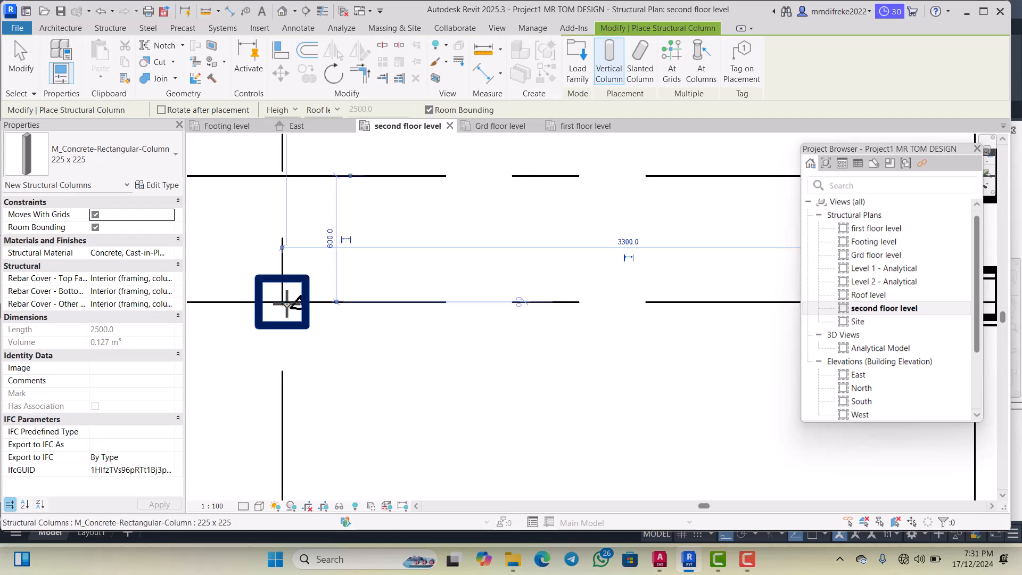
scroll(376, 308, "down", 4)
scroll(687, 281, "up", 4)
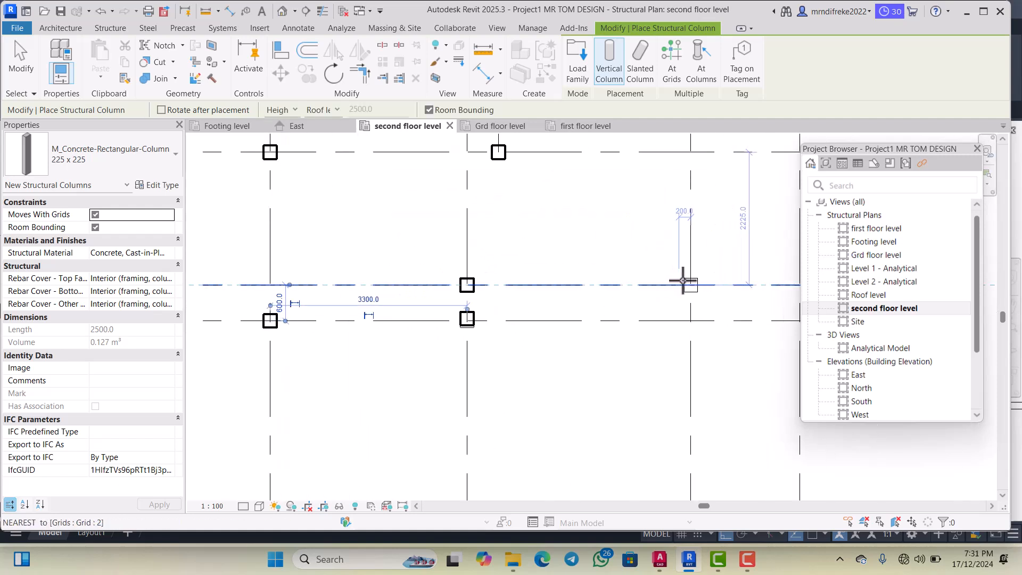
left_click(652, 287)
scroll(582, 296, "down", 5)
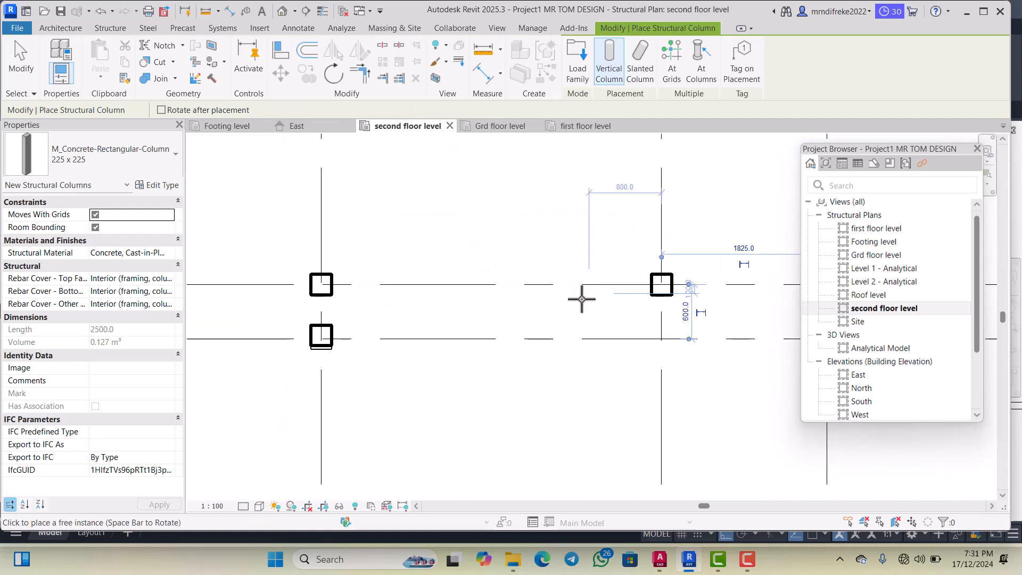
scroll(577, 313, "down", 2)
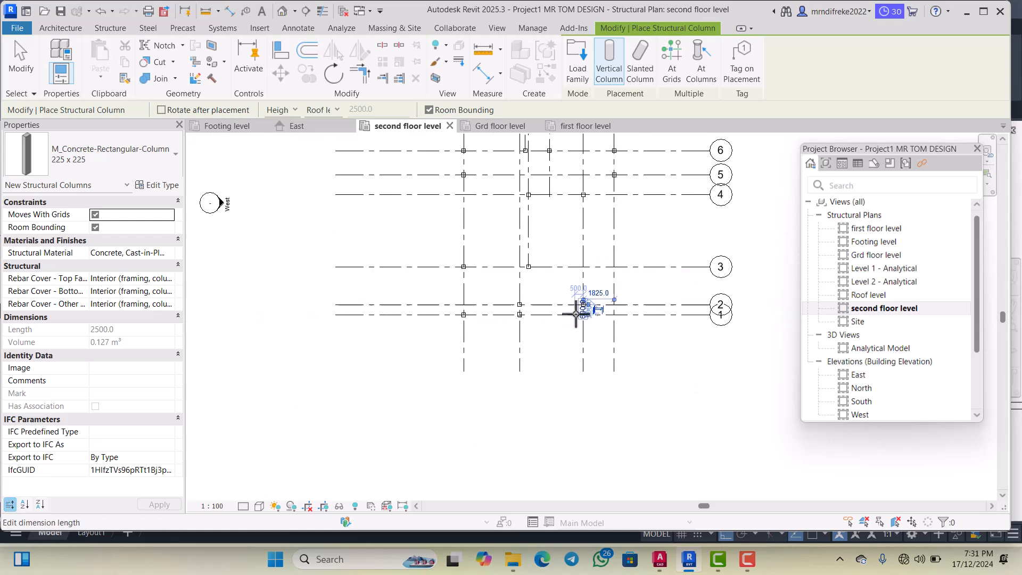
Delete the off-centre 225 x 225 column at grid intersection B/1
scroll(582, 191, "up", 5)
scroll(583, 244, "down", 3)
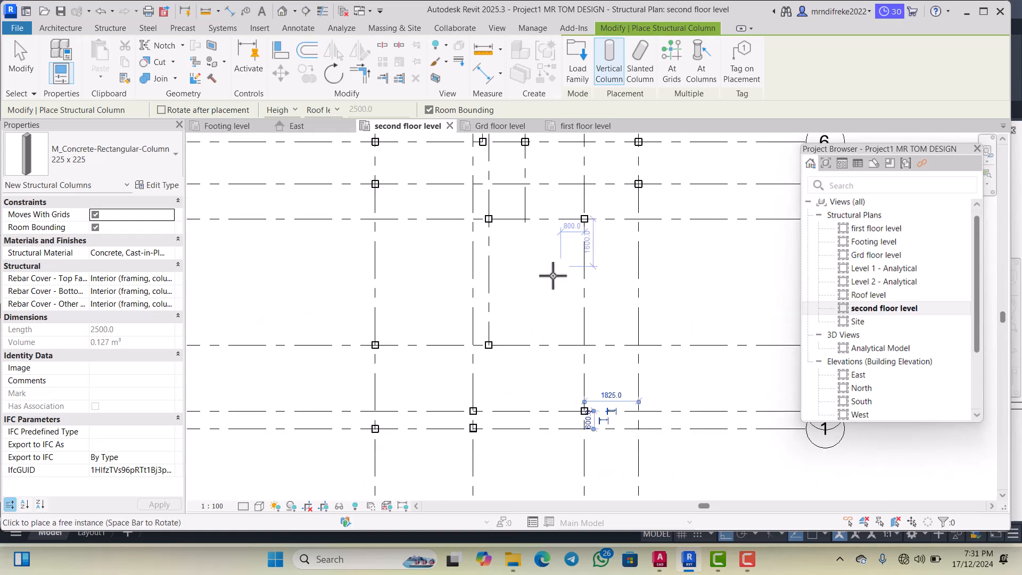
left_click(494, 341)
scroll(496, 343, "up", 2)
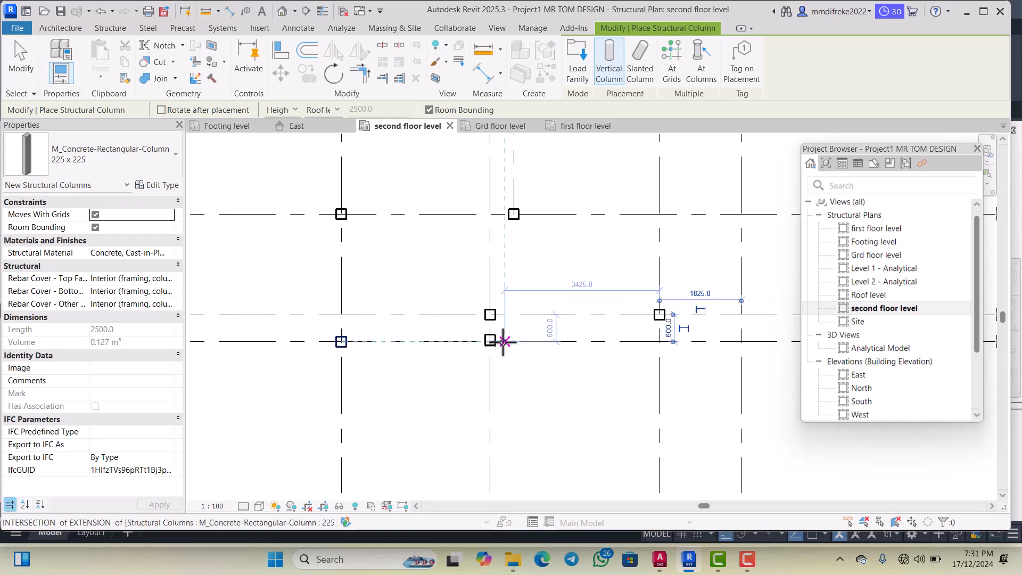
left_click(20, 63)
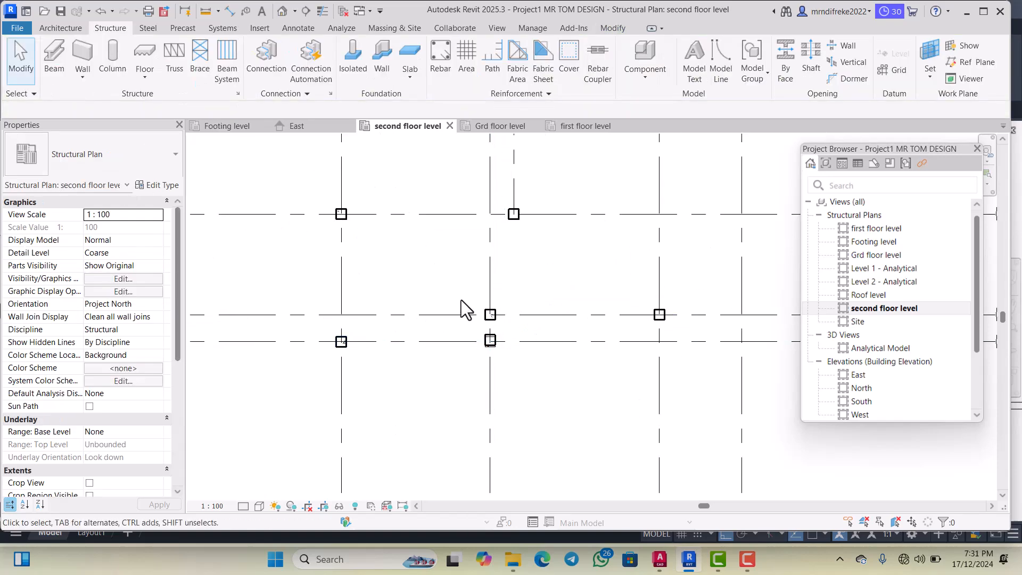
scroll(500, 351, "up", 4)
scroll(511, 351, "up", 1)
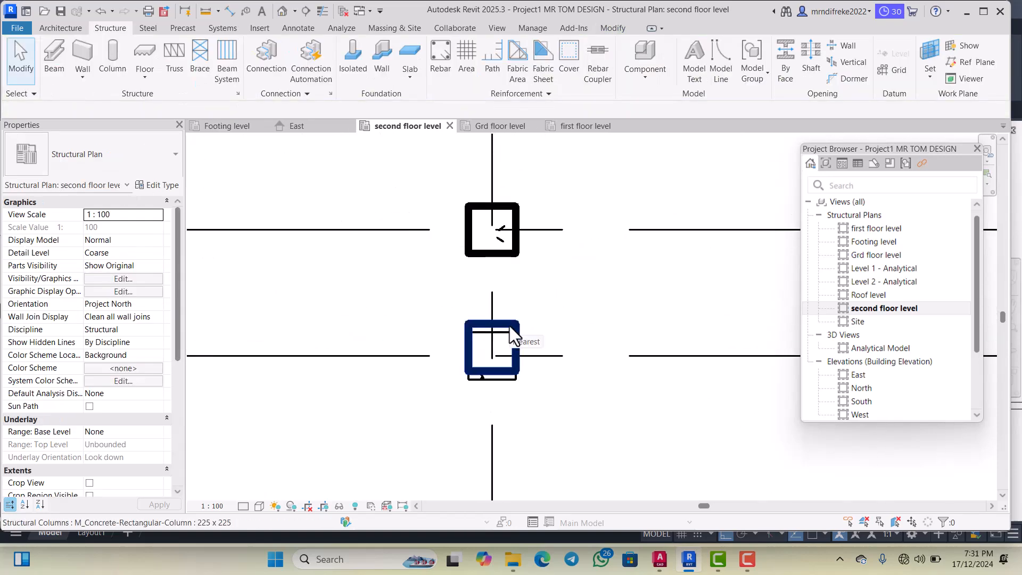
left_click(509, 326)
key("Escape")
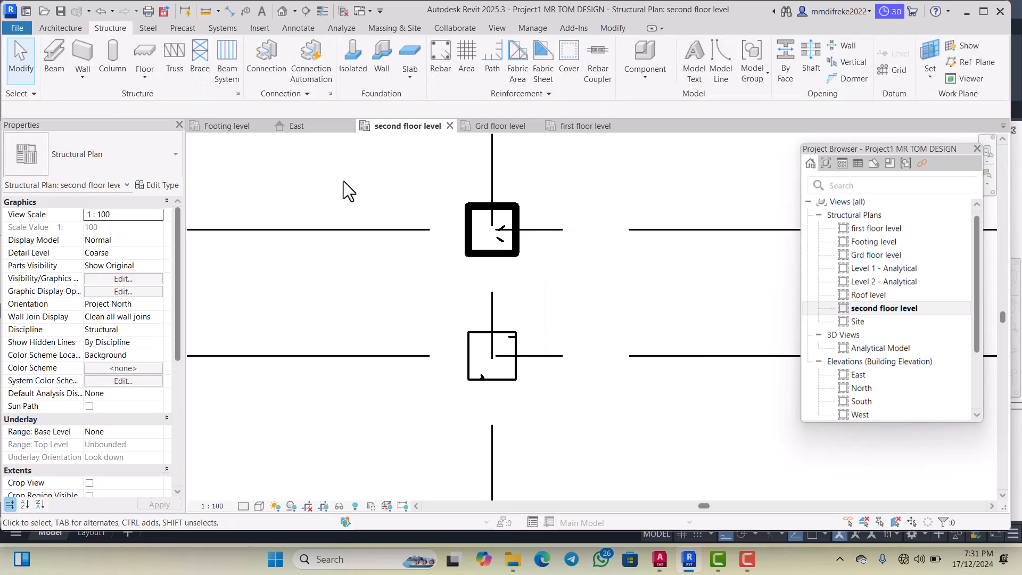
Place a 225 x 225 column up to Roof level centred exactly on grid intersection B/1
left_click(126, 83)
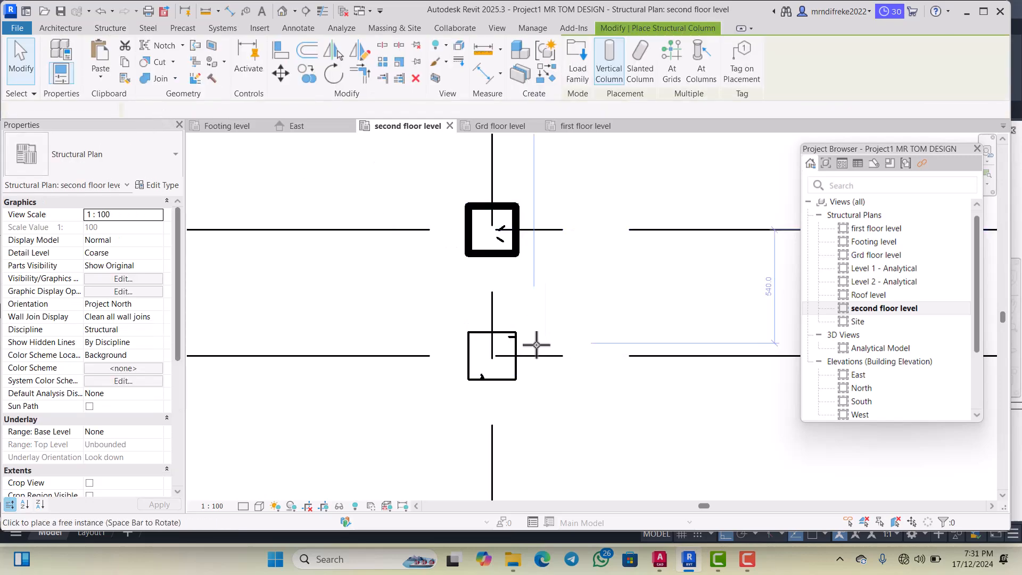
left_click(491, 357)
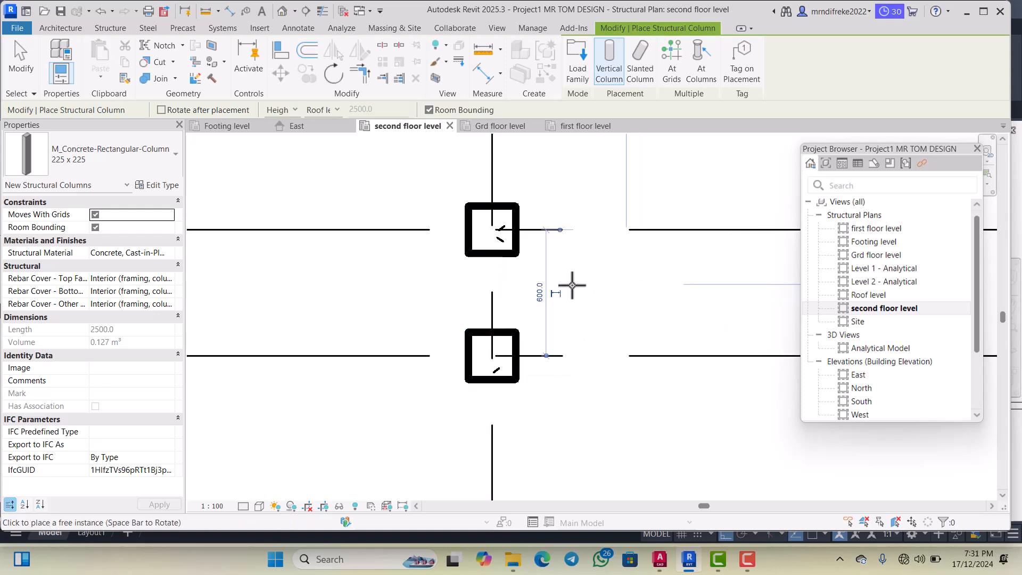
left_click(14, 73)
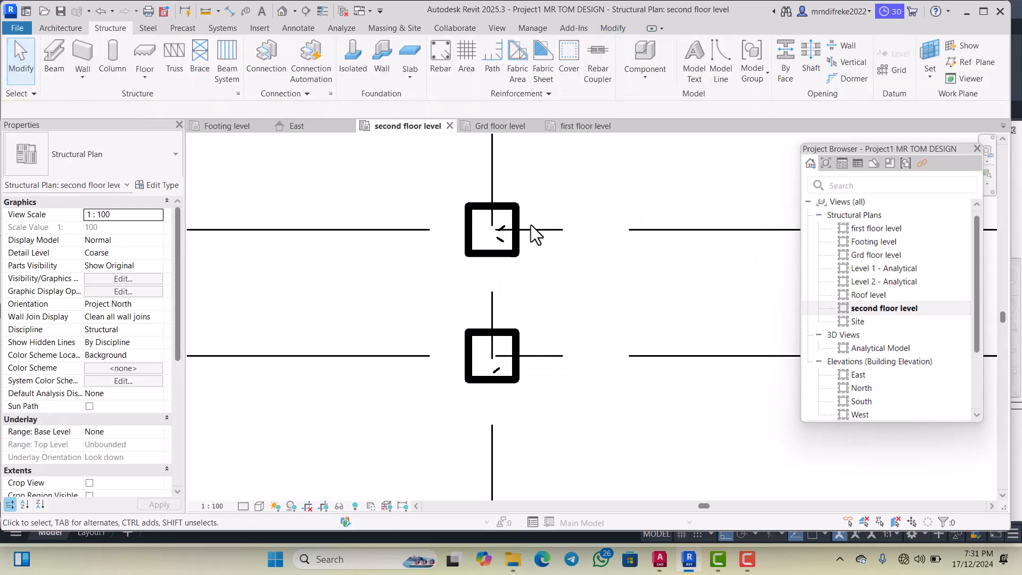
Open the second floor plan's Visibility/Graphic Overrides and filter the model categories by "structural column"
scroll(543, 268, "down", 4)
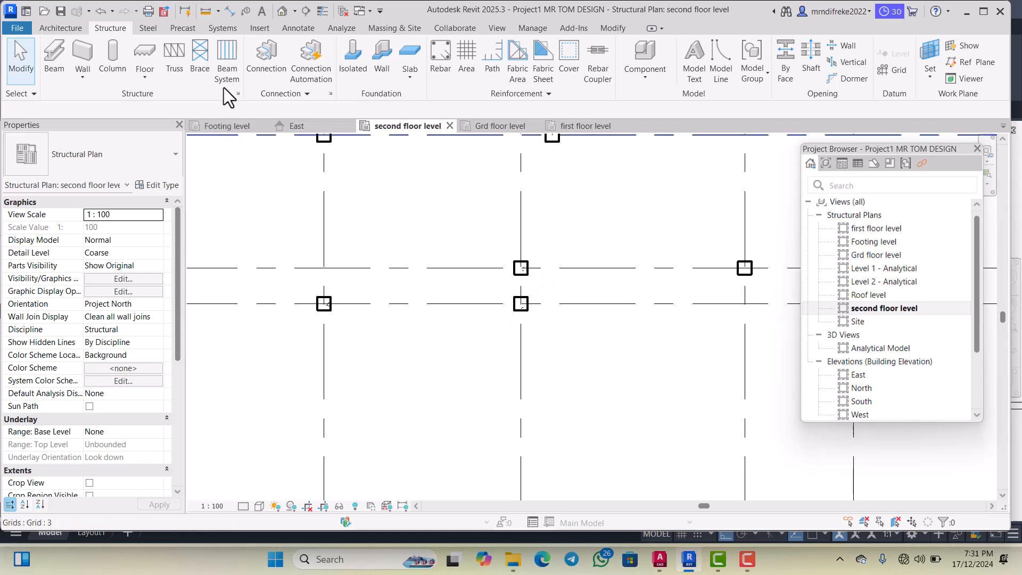
left_click(131, 277)
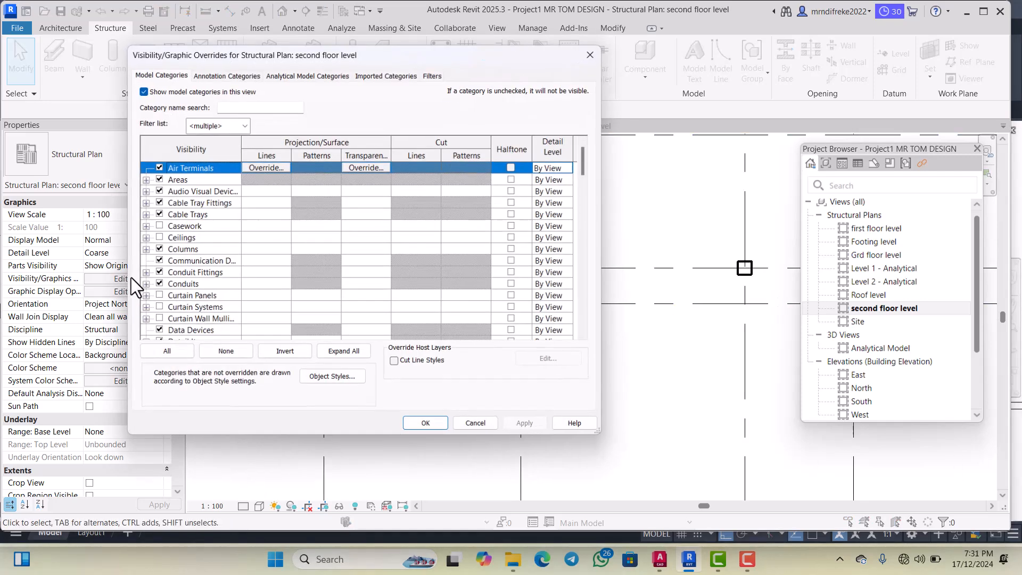
left_click(256, 106)
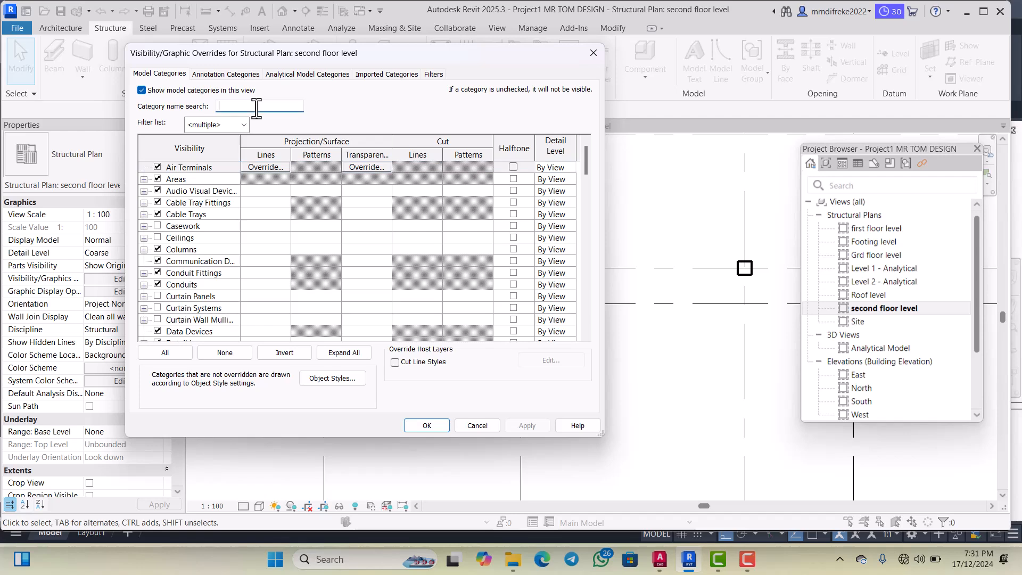
type("str")
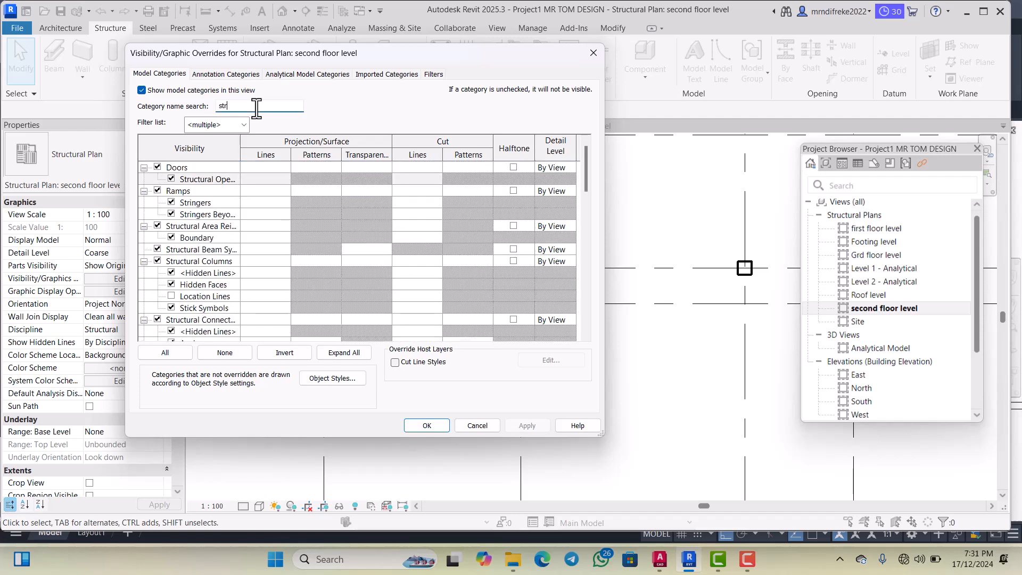
type("uctural")
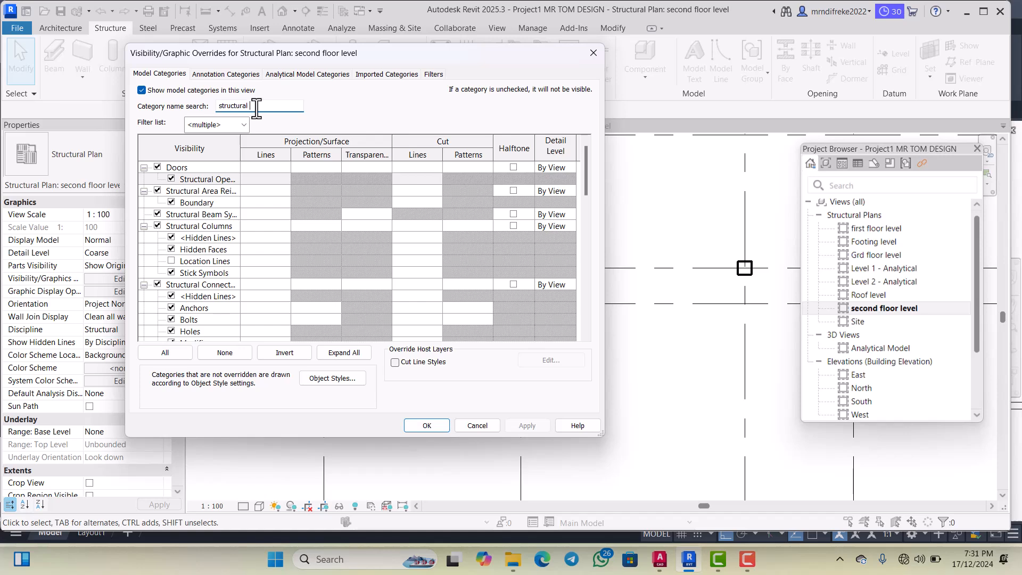
type(" column")
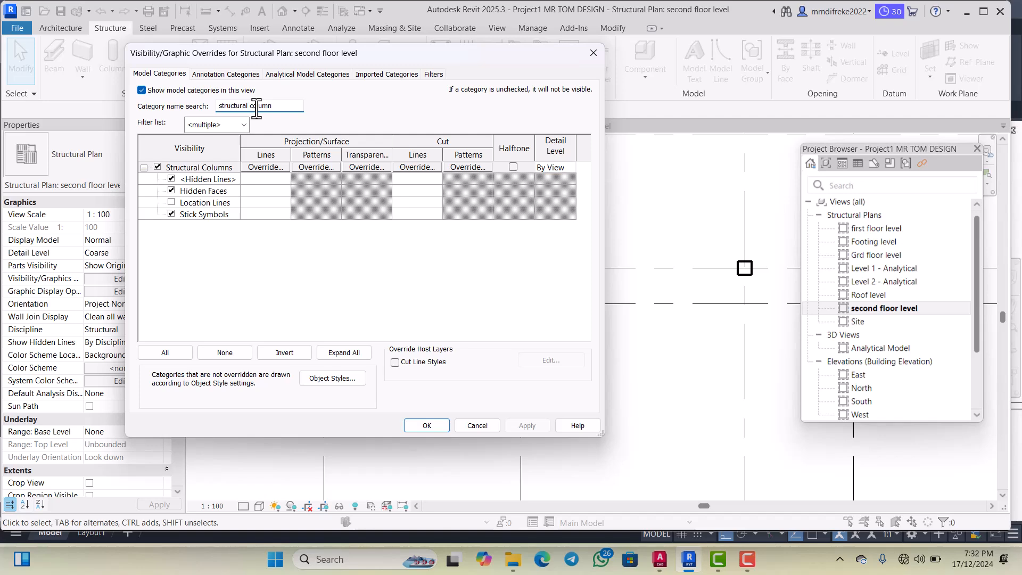
Override the Structural Columns projection/surface foreground pattern with a solid fill in Blue
left_click(312, 167)
left_click(357, 204)
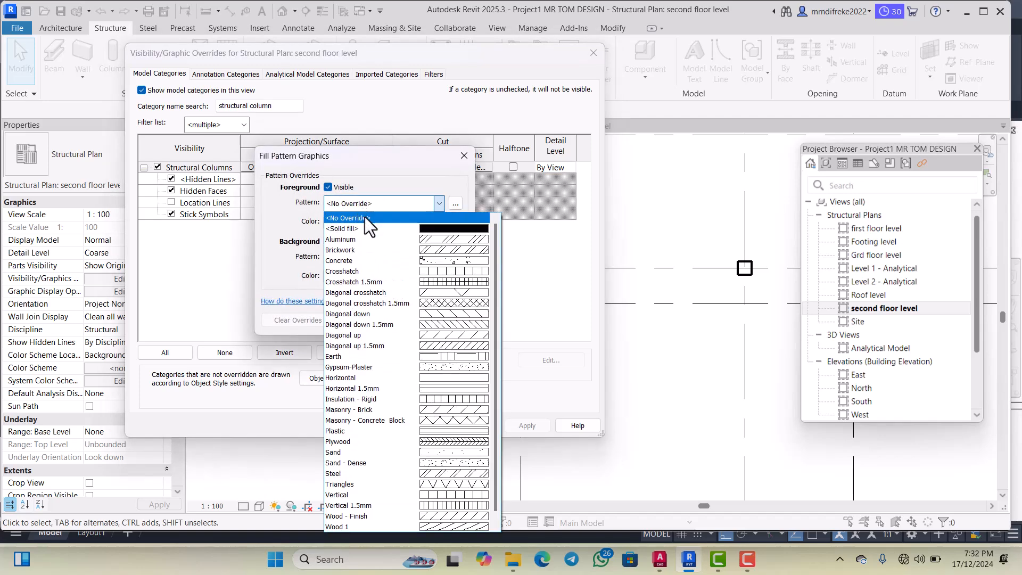
left_click(427, 229)
left_click(369, 220)
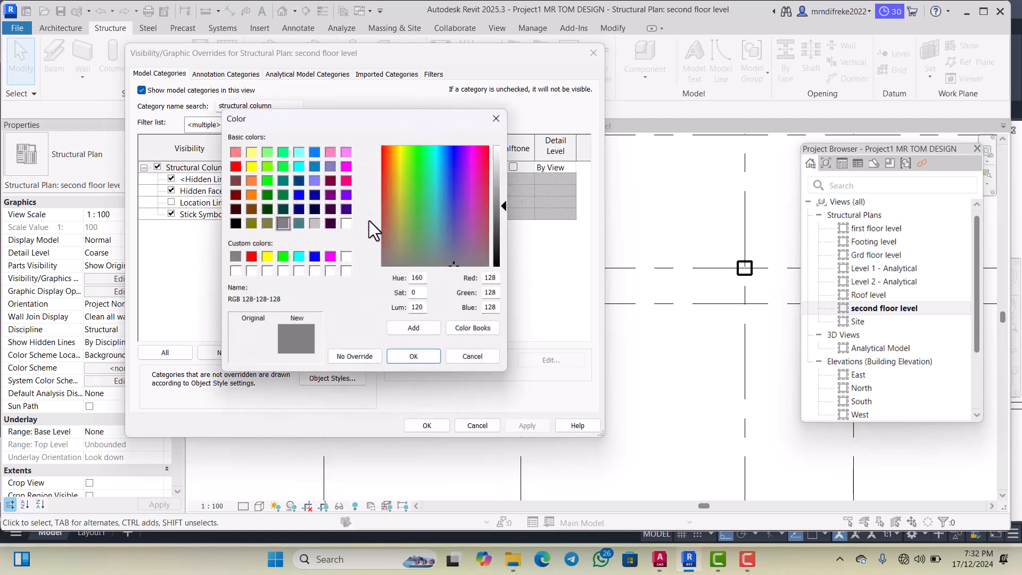
left_click(314, 257)
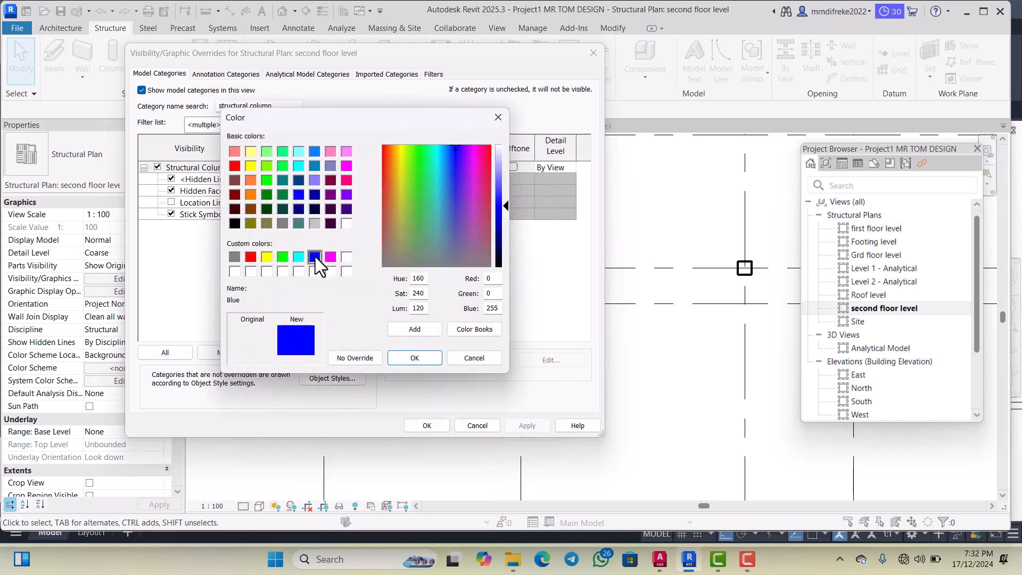
left_click(409, 357)
left_click(395, 318)
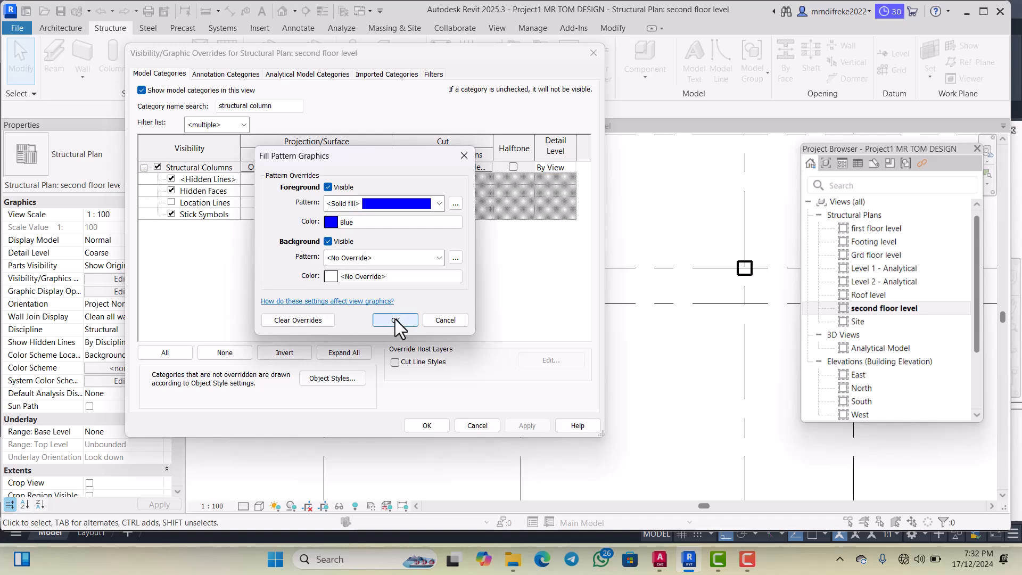
Override the Structural Columns cut foreground pattern with a solid fill in Blue and apply the overrides to the view
left_click(454, 170)
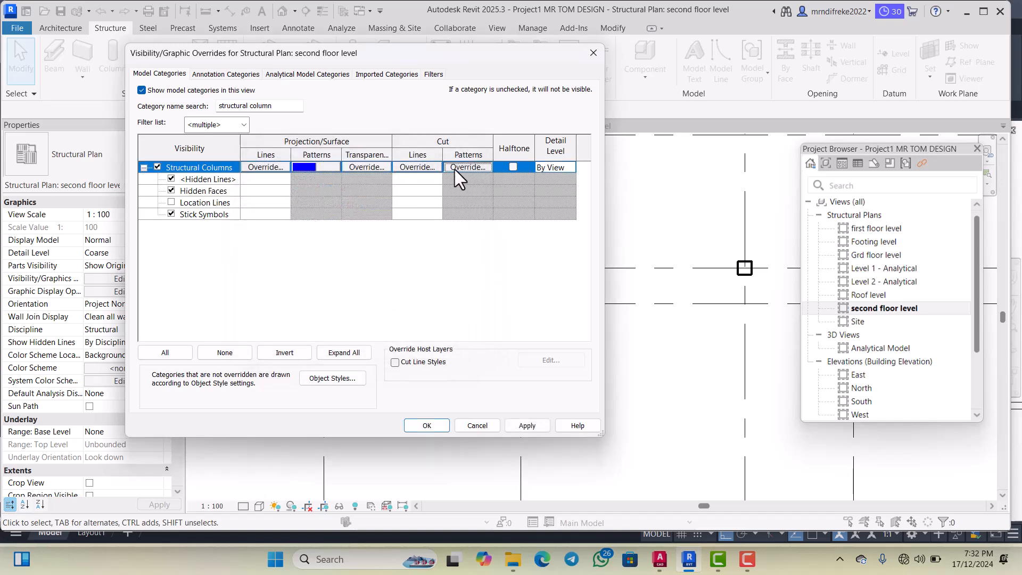
left_click(369, 203)
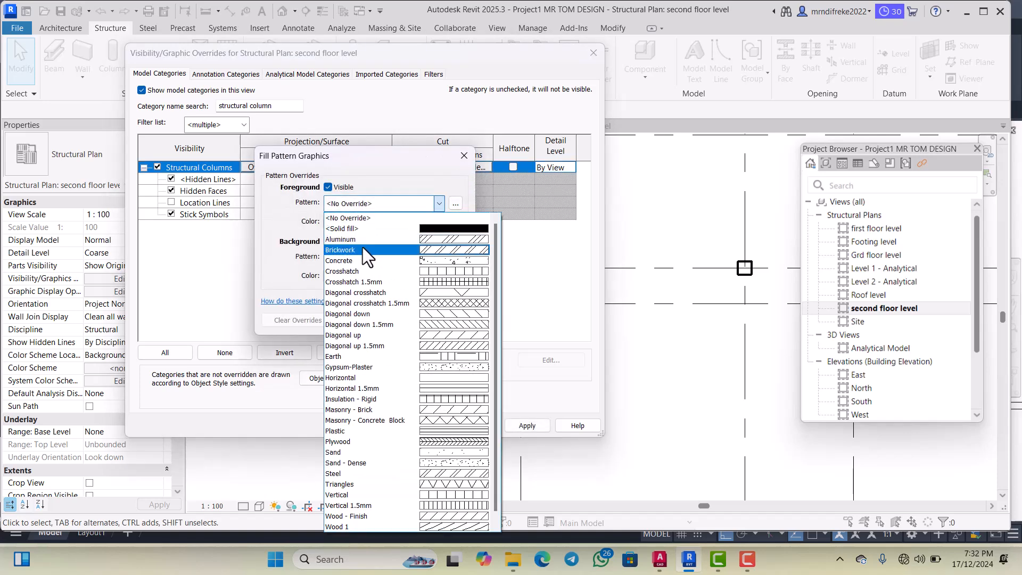
left_click(451, 230)
left_click(396, 221)
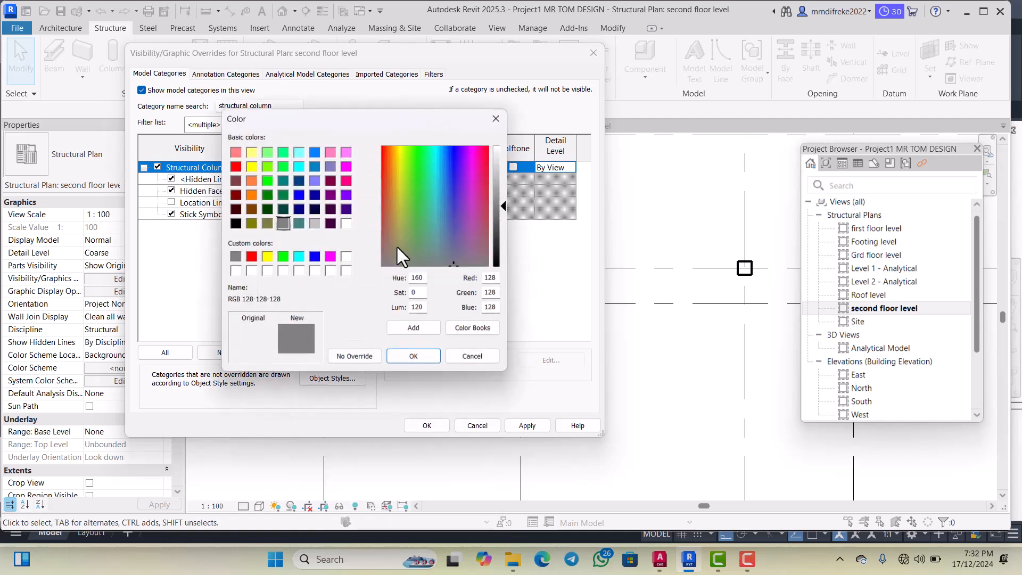
left_click(315, 257)
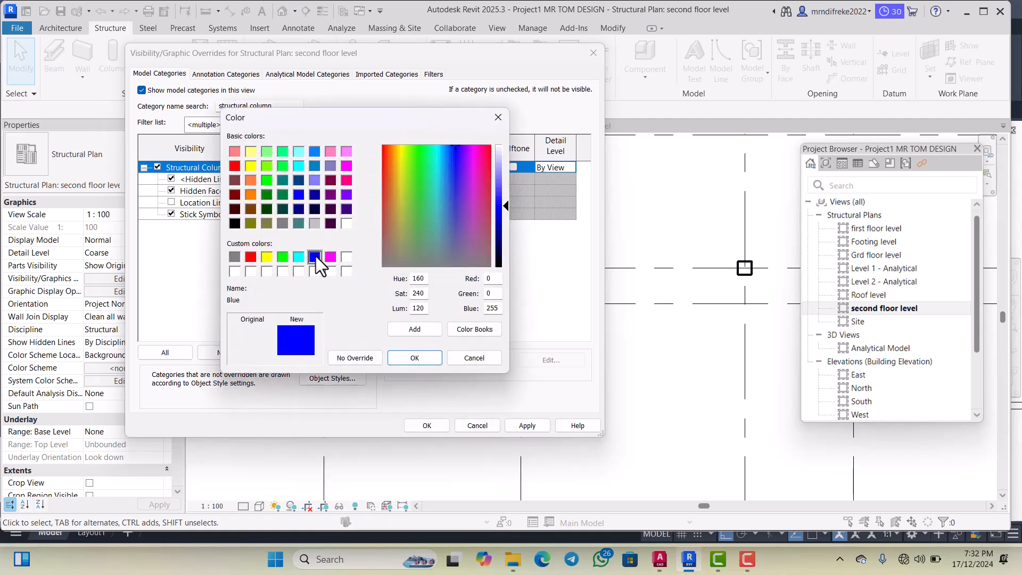
left_click(404, 356)
left_click(396, 320)
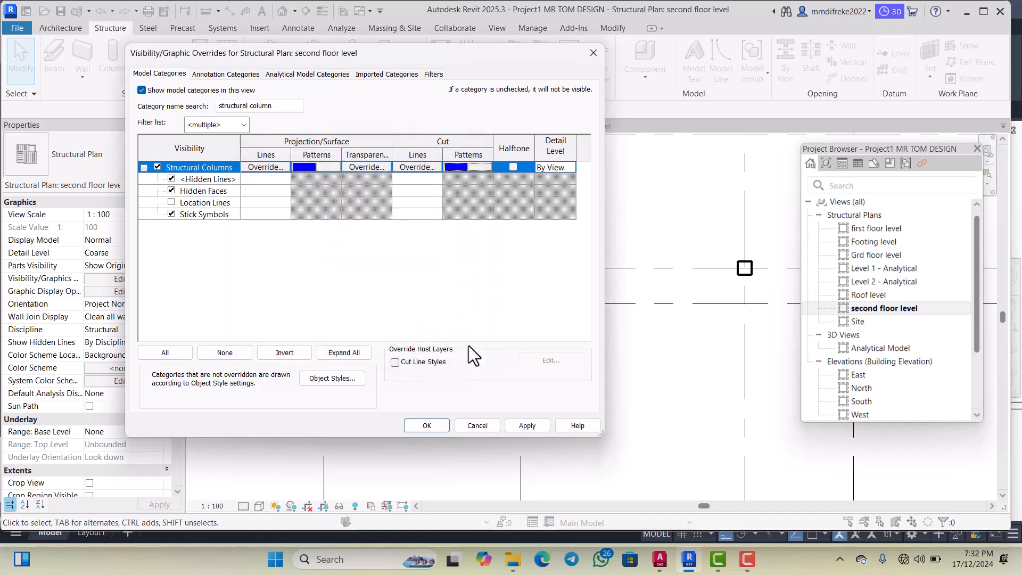
left_click(532, 426)
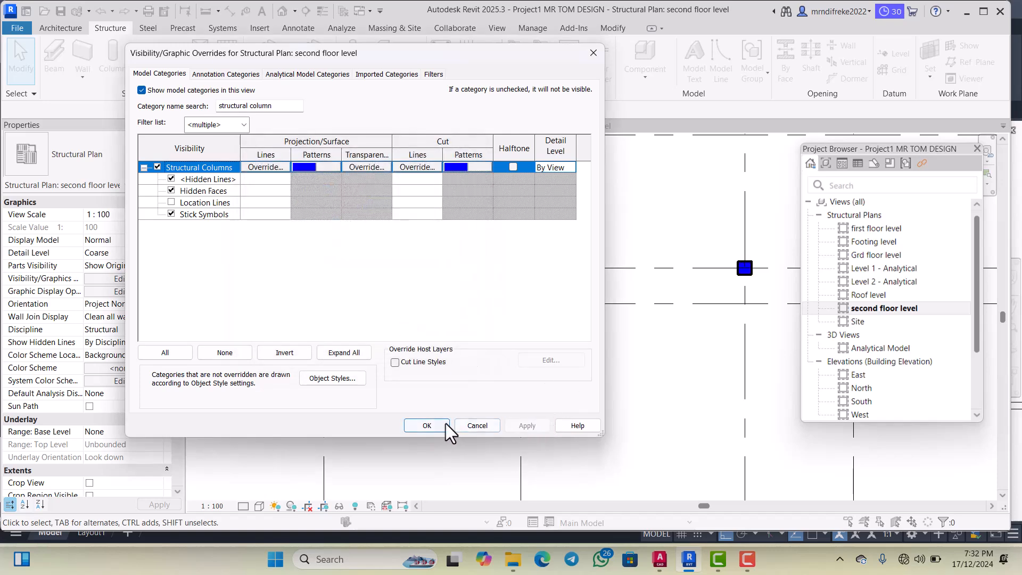
left_click(426, 425)
Examine the second floor plan to check the column positions across all grids from 1 to 8
scroll(516, 234, "down", 6)
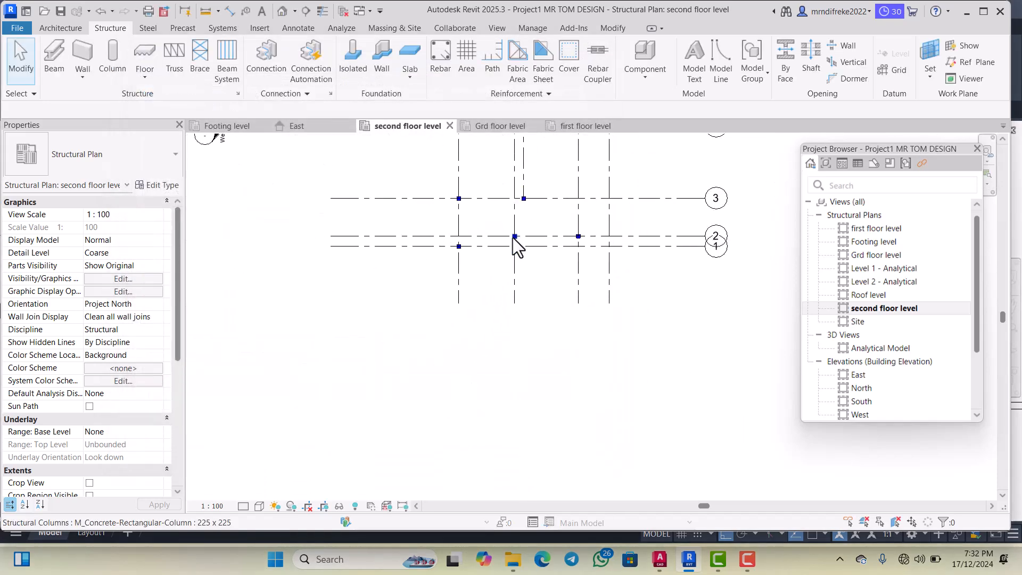
scroll(513, 243, "down", 1)
scroll(523, 203, "up", 1)
scroll(530, 167, "up", 1)
scroll(499, 305, "down", 1)
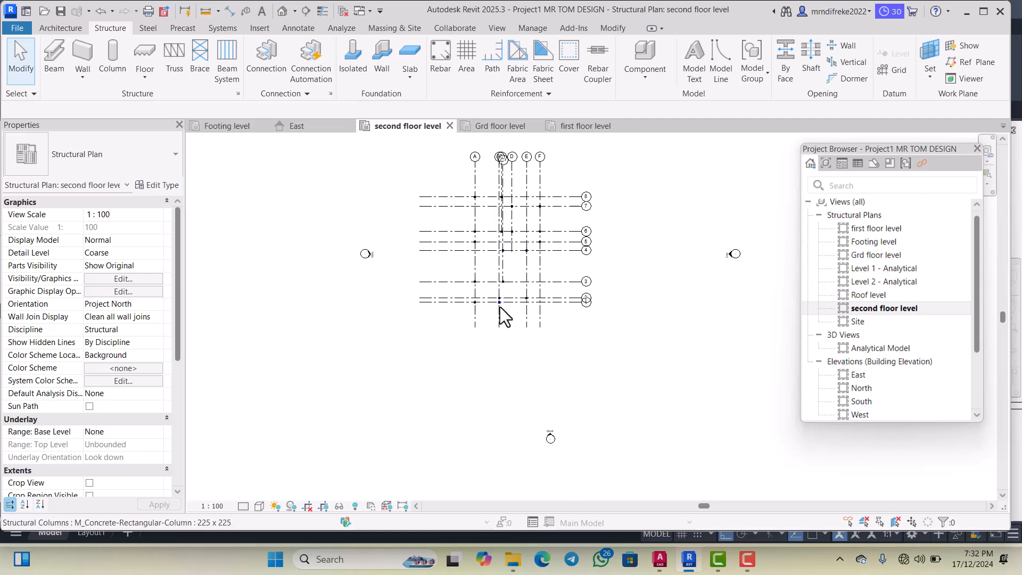
scroll(499, 304, "down", 1)
scroll(501, 255, "up", 1)
scroll(507, 255, "up", 4)
scroll(497, 230, "down", 2)
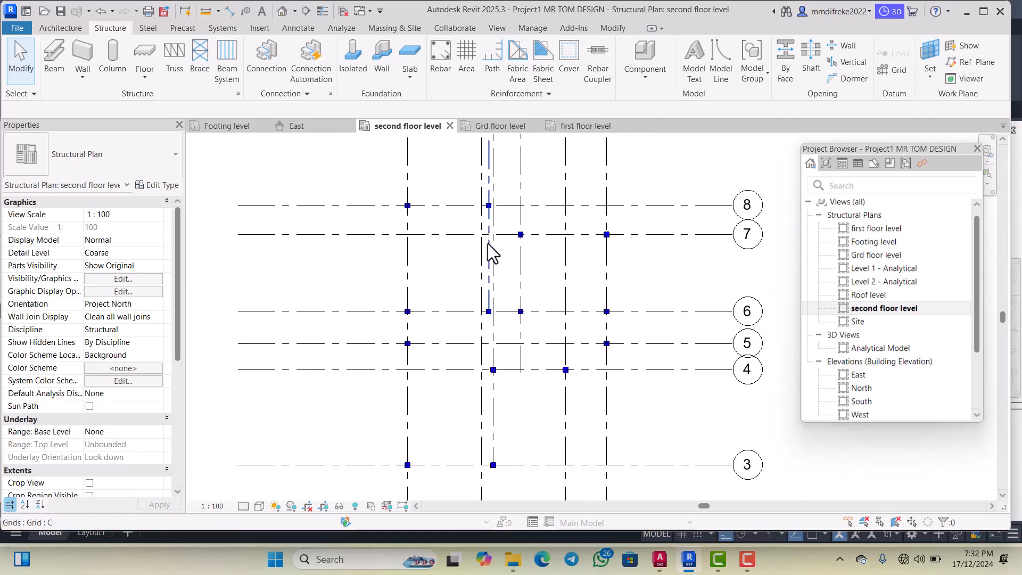
scroll(508, 311, "up", 2)
scroll(506, 261, "down", 2)
scroll(519, 229, "up", 2)
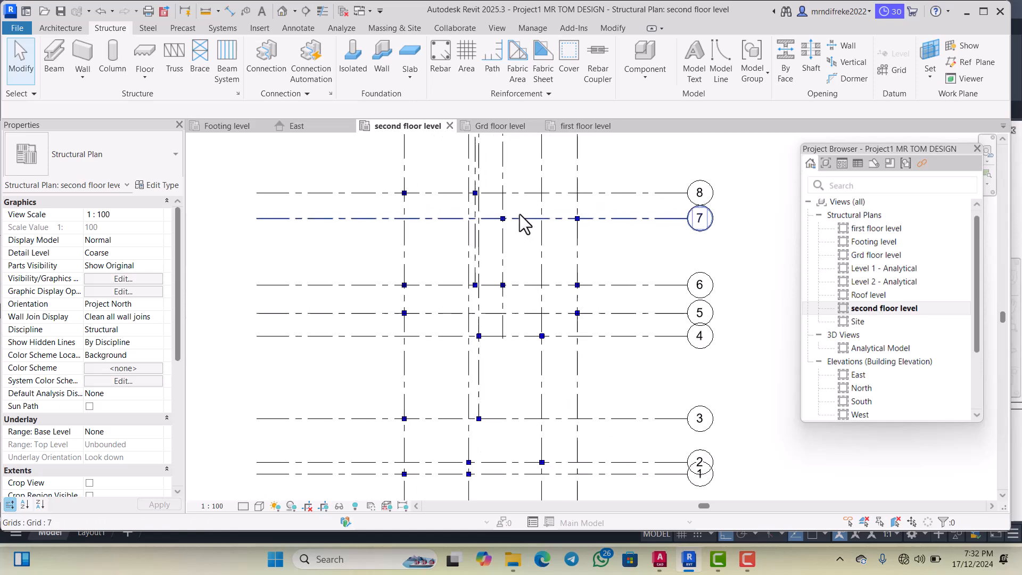
scroll(499, 243, "down", 2)
scroll(506, 236, "up", 2)
scroll(503, 239, "down", 2)
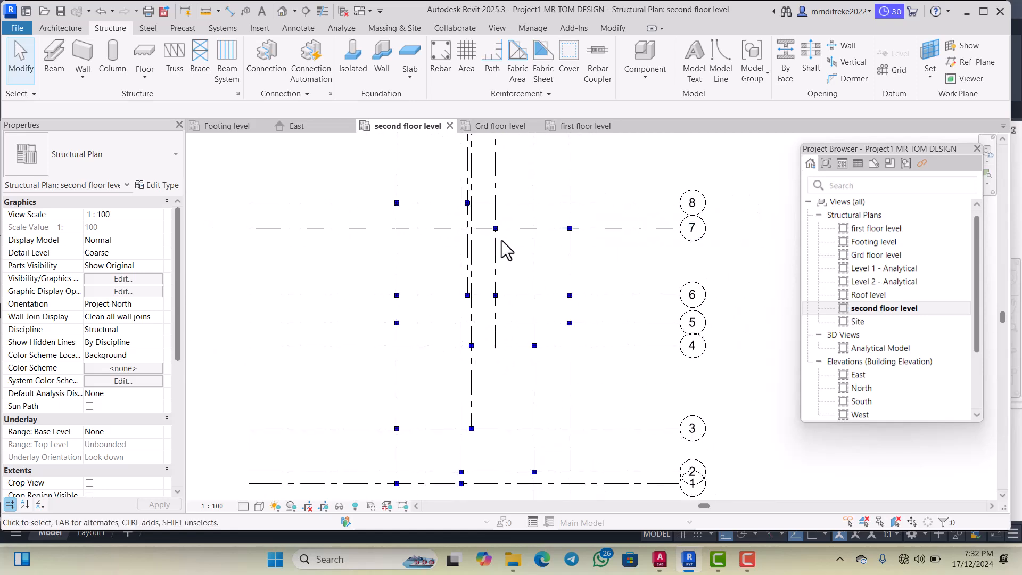
scroll(518, 249, "down", 1)
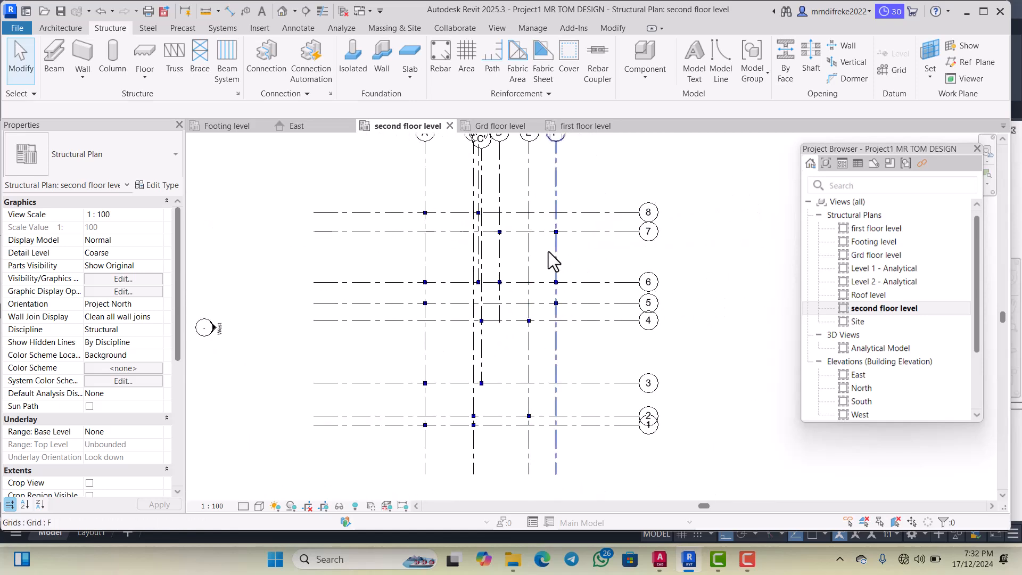